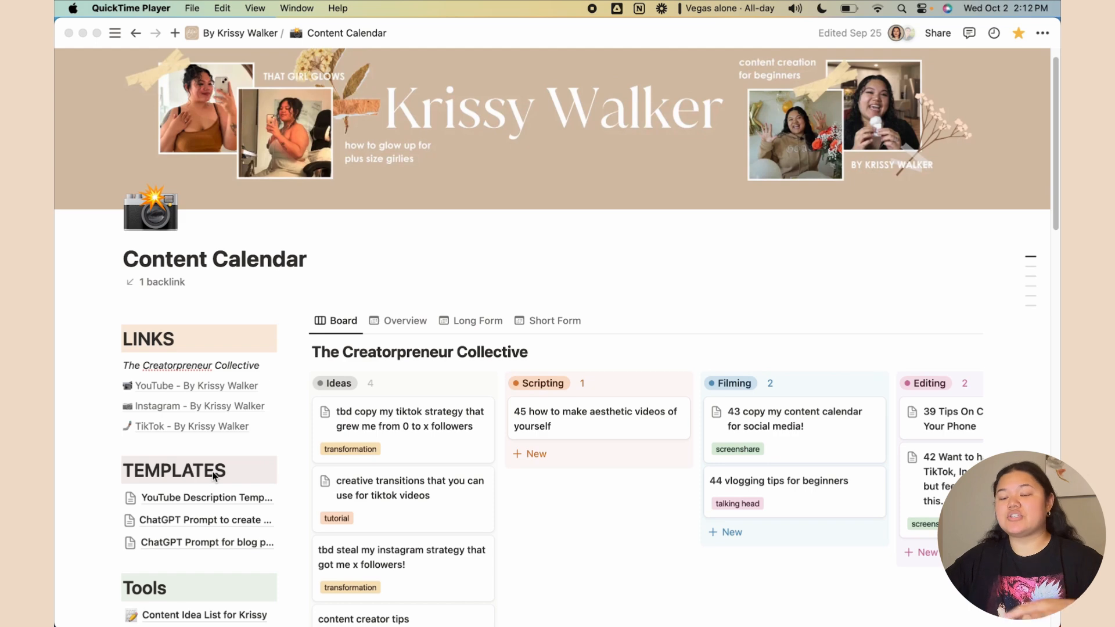
# Open the YouTube Description Template page from the Templates list
pyautogui.scroll(-1, 215, 476)
pyautogui.scroll(1, 282, 336)
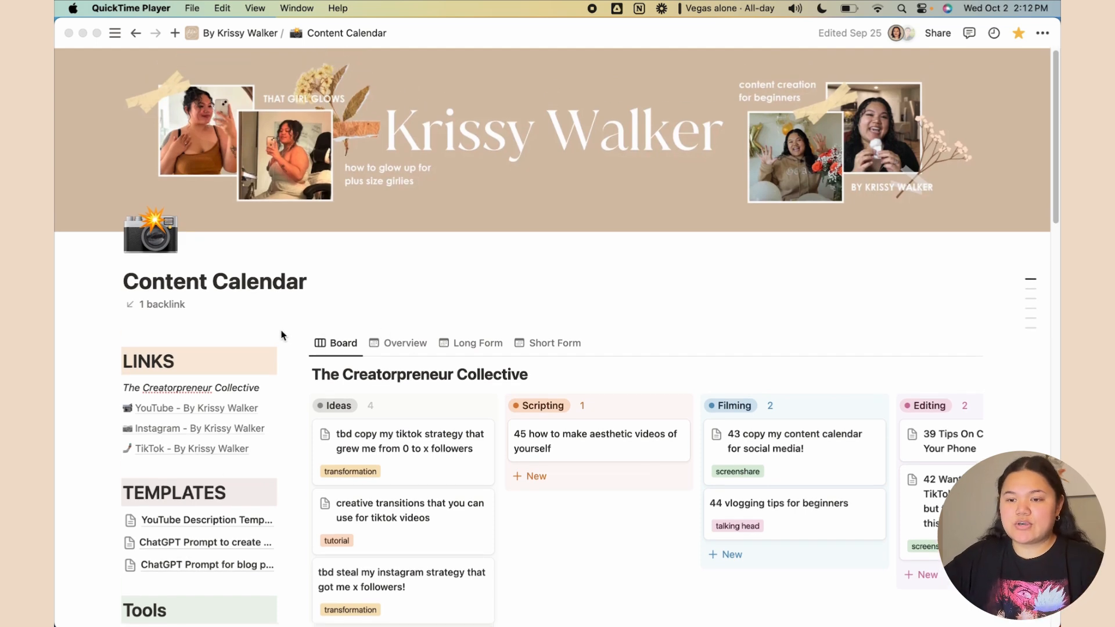
pyautogui.scroll(-2, 282, 336)
pyautogui.scroll(-5, 280, 335)
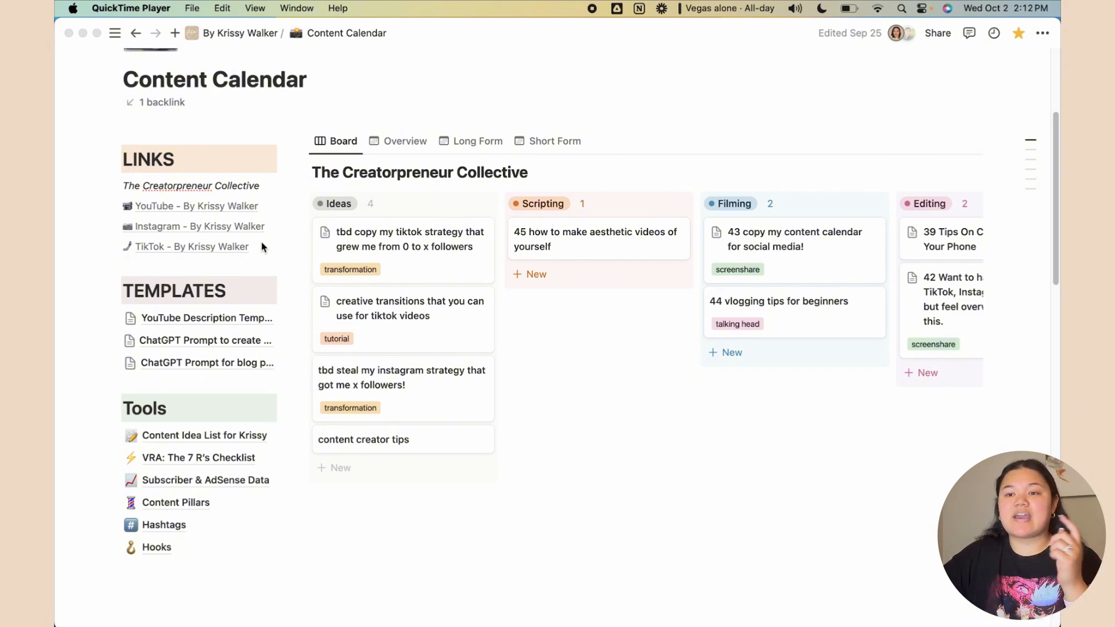
pyautogui.click(99, 227)
pyautogui.moveTo(206, 255)
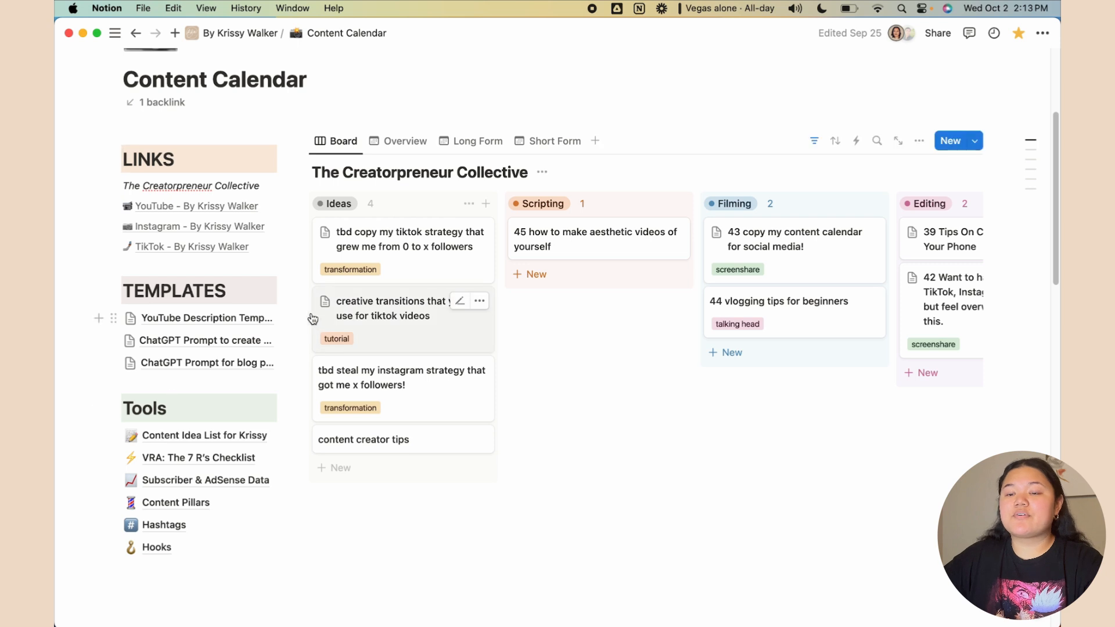
pyautogui.scroll(-1, 302, 320)
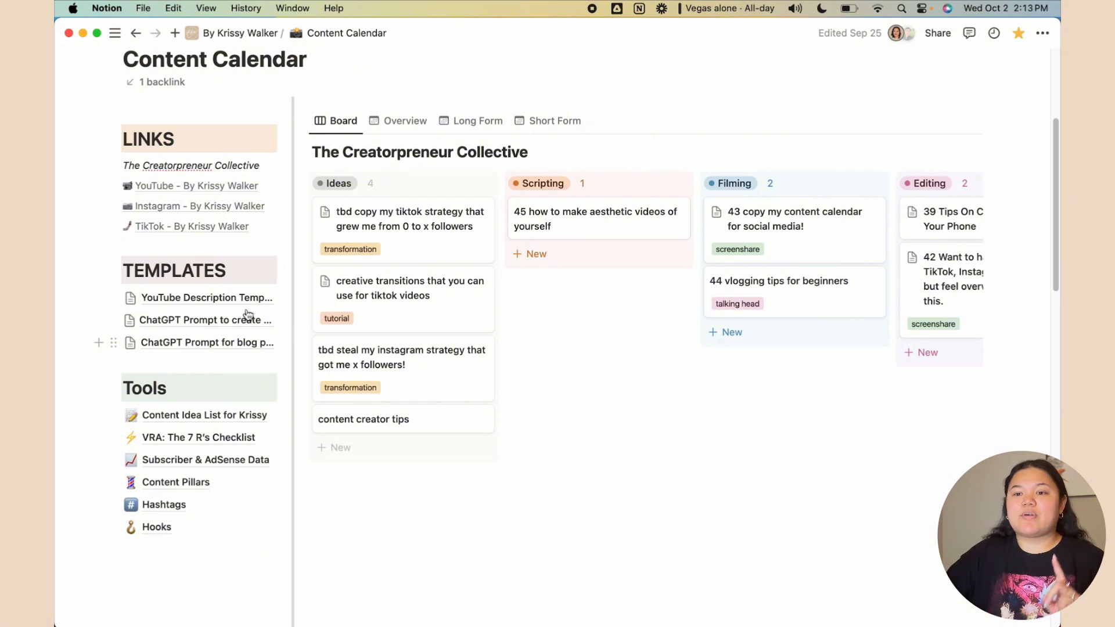
pyautogui.click(207, 301)
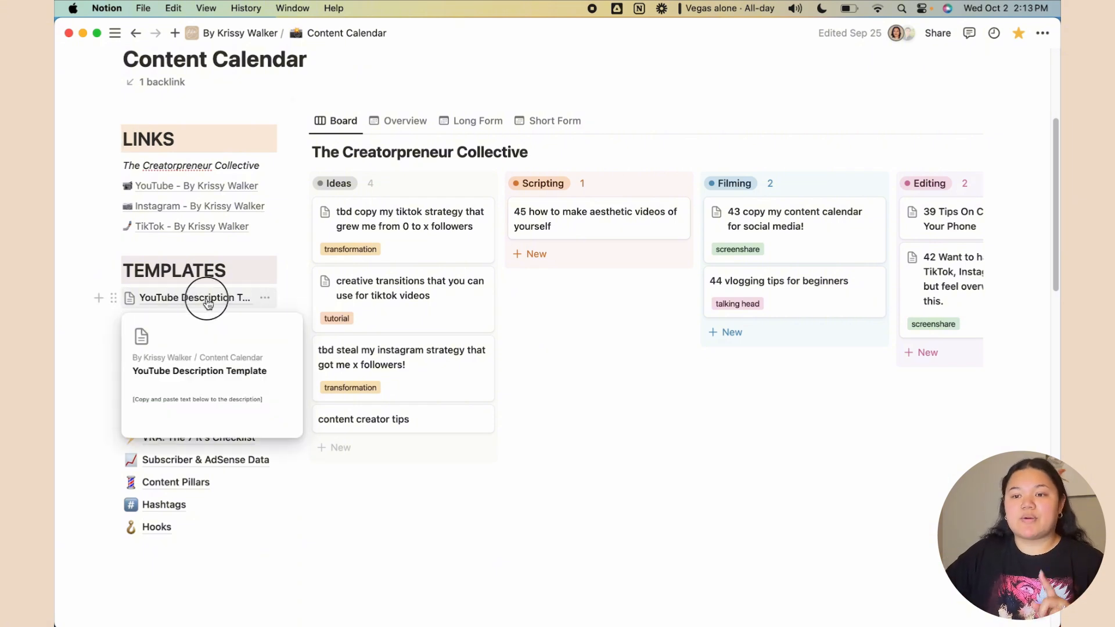
# Select the keyword-focused intro instruction line and the two links placeholder lines
pyautogui.scroll(-5, 767, 482)
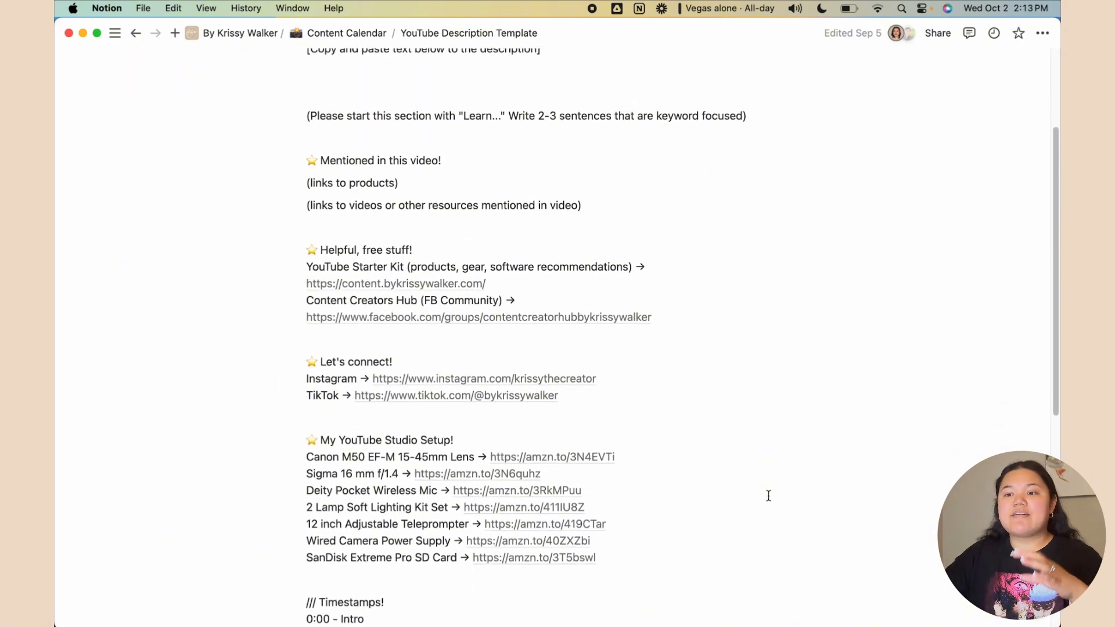
pyautogui.scroll(-2, 768, 495)
pyautogui.scroll(-1, 768, 496)
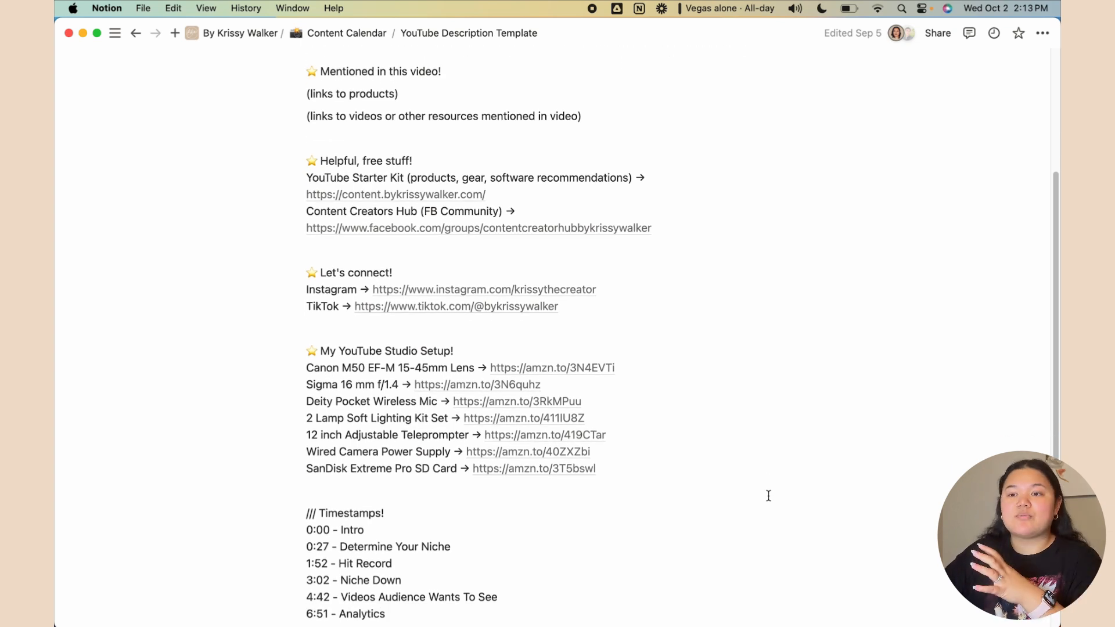
pyautogui.scroll(5, 768, 496)
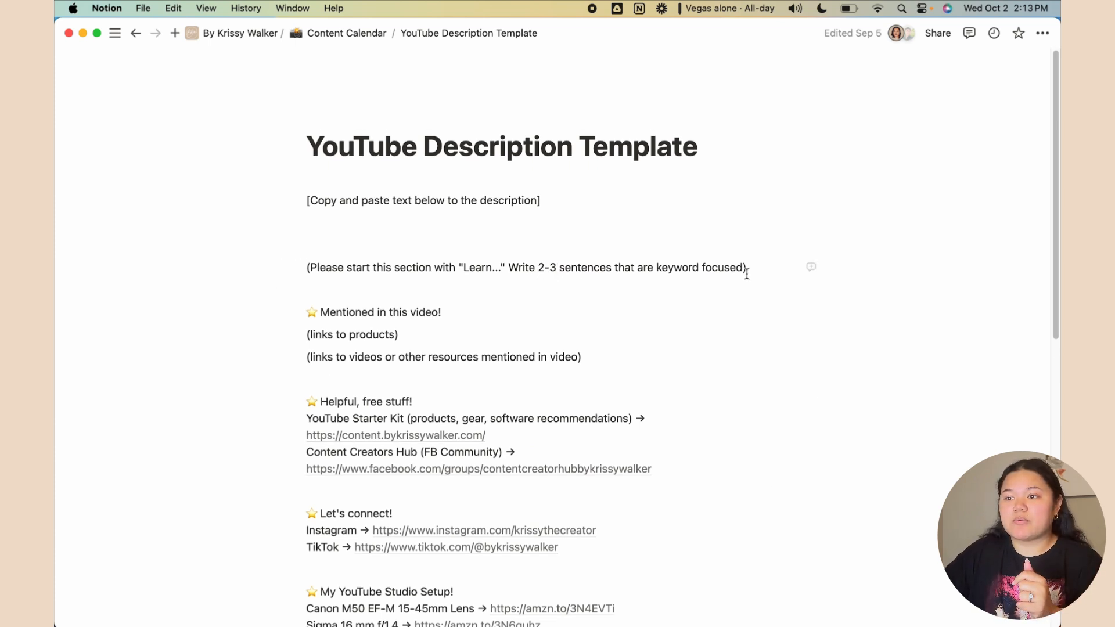
pyautogui.moveTo(746, 269); pyautogui.dragTo(318, 249)
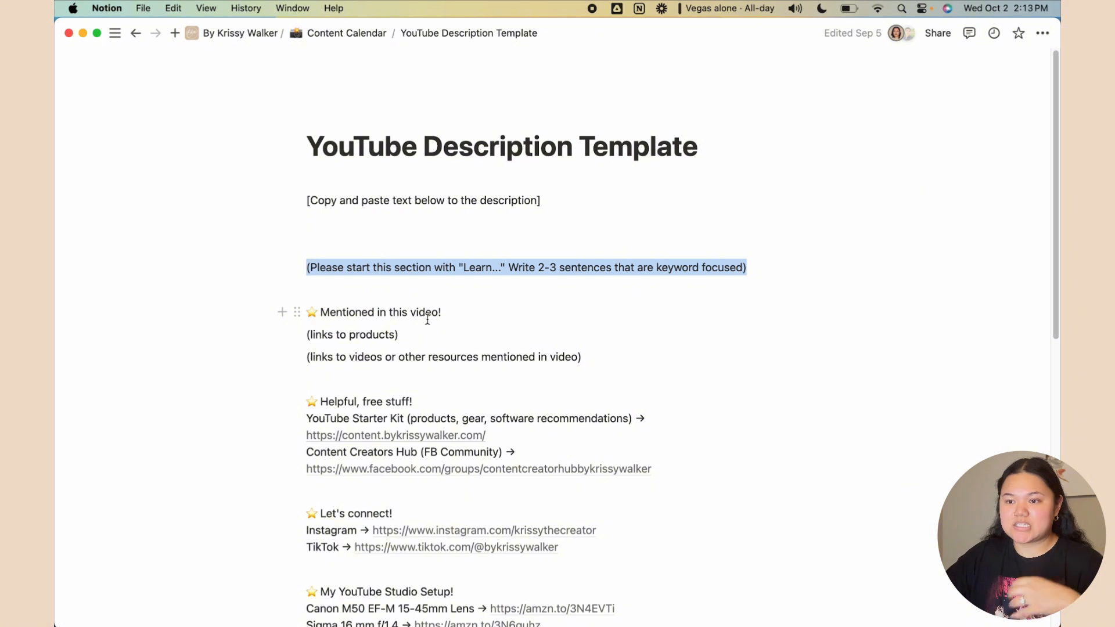
pyautogui.scroll(-1, 430, 317)
pyautogui.moveTo(611, 345); pyautogui.dragTo(306, 316)
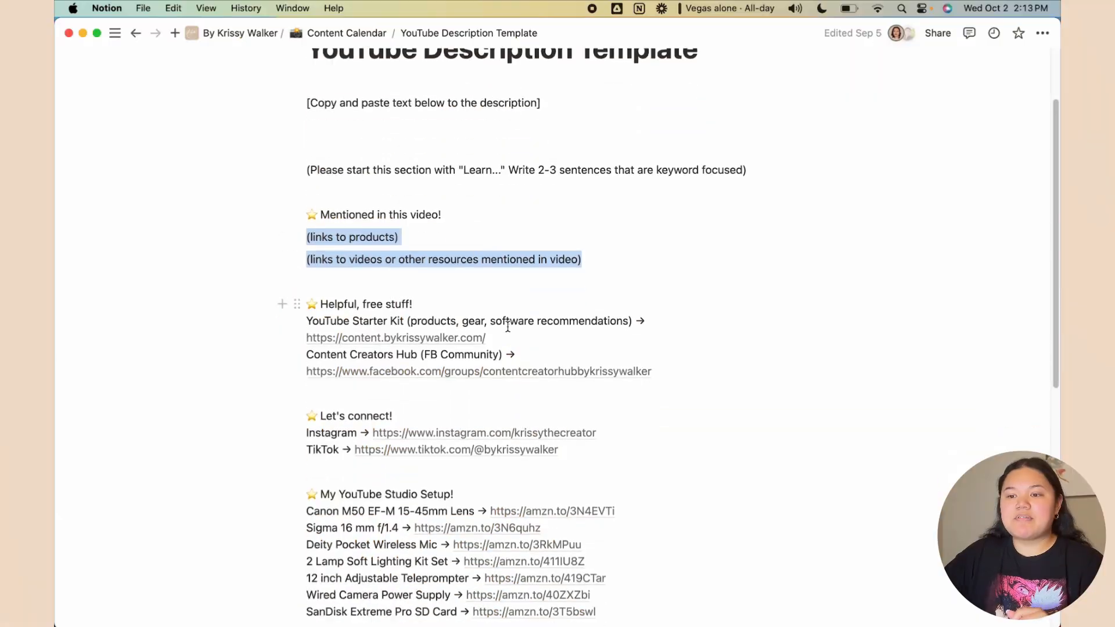
pyautogui.scroll(-10, 507, 326)
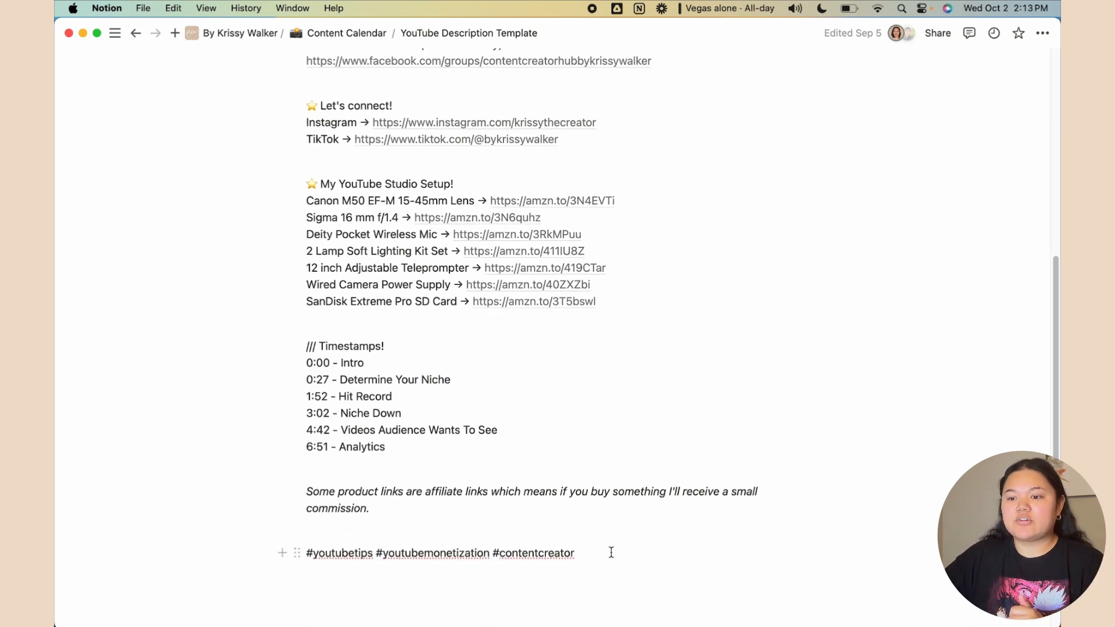
pyautogui.moveTo(609, 552); pyautogui.dragTo(259, 545)
pyautogui.click(398, 467)
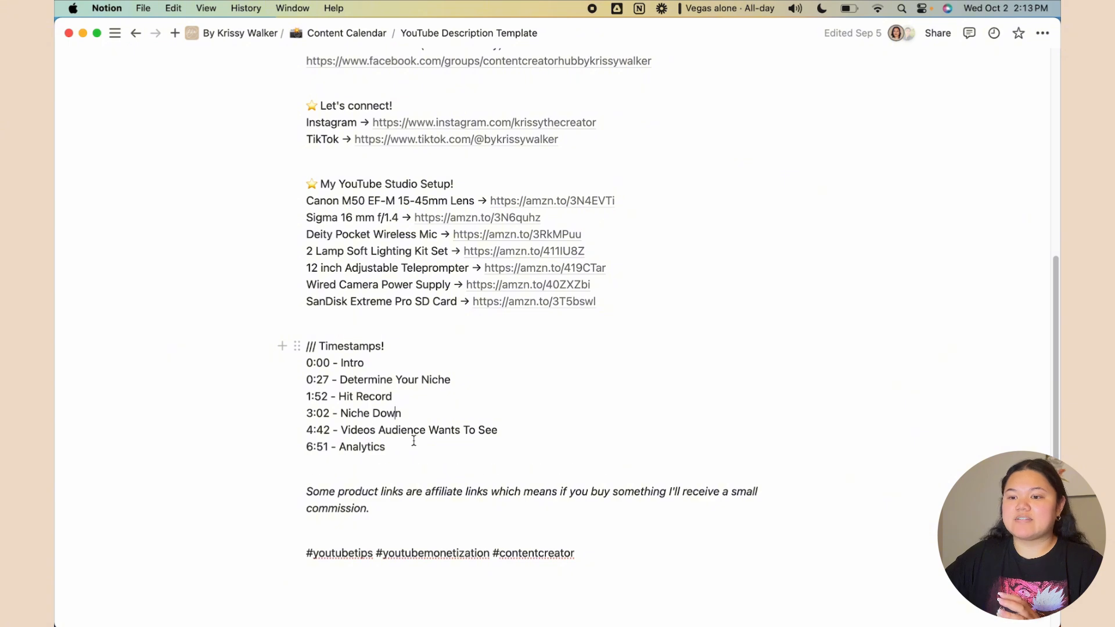
pyautogui.moveTo(416, 452); pyautogui.dragTo(298, 366)
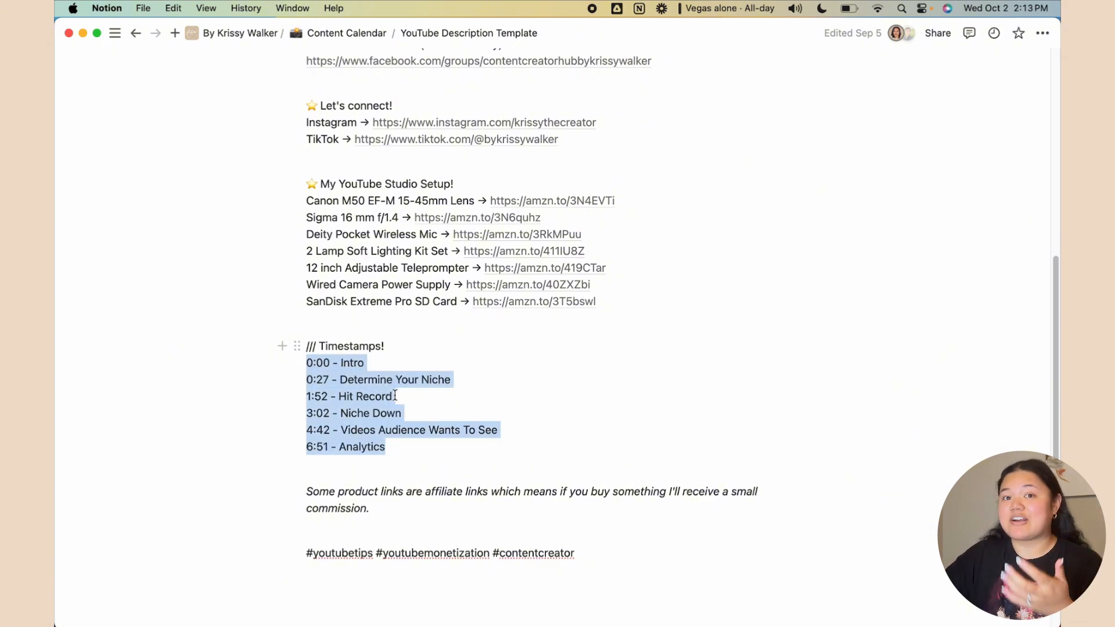
pyautogui.scroll(5, 394, 396)
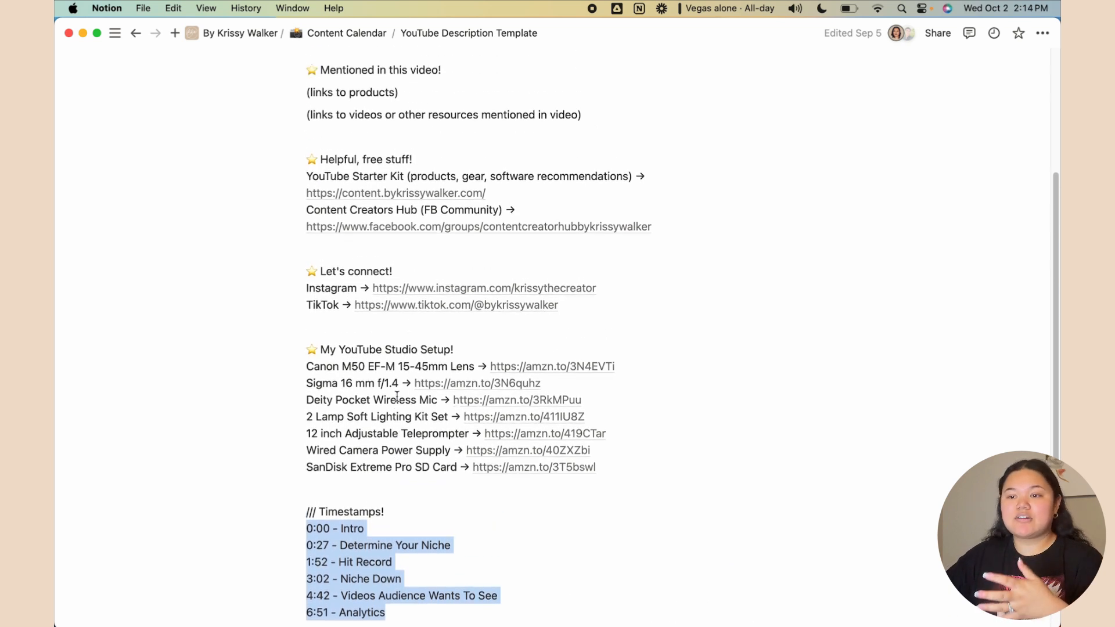
pyautogui.scroll(3, 396, 396)
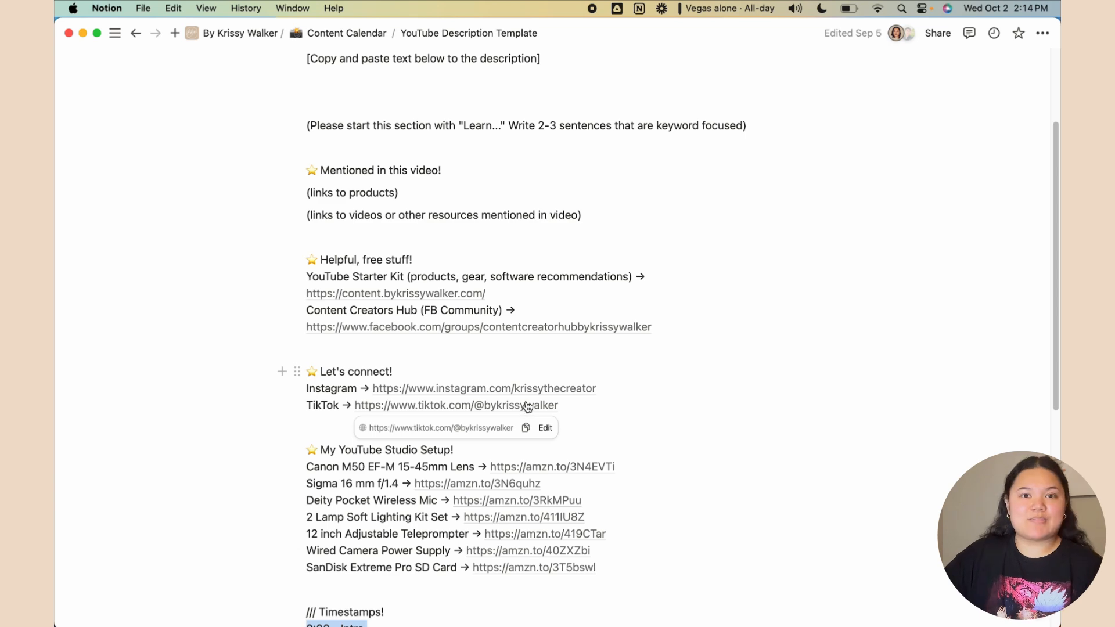
pyautogui.scroll(4, 552, 357)
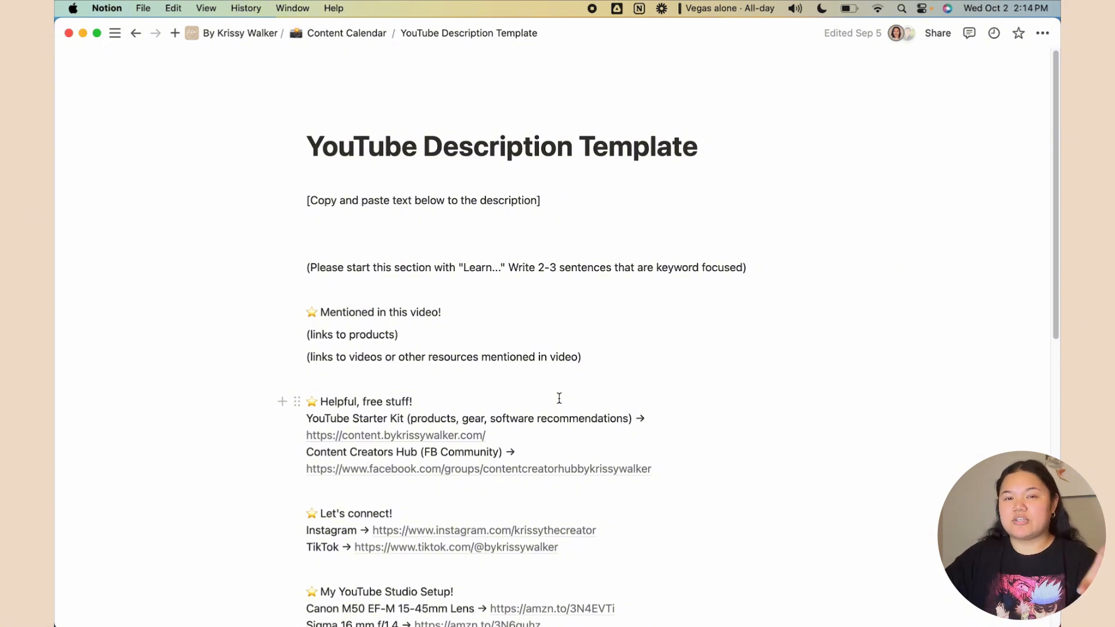
# Return to the Content Calendar page via its breadcrumb and view its Links, Templates and Tools lists
pyautogui.click(372, 34)
pyautogui.scroll(-4, 164, 458)
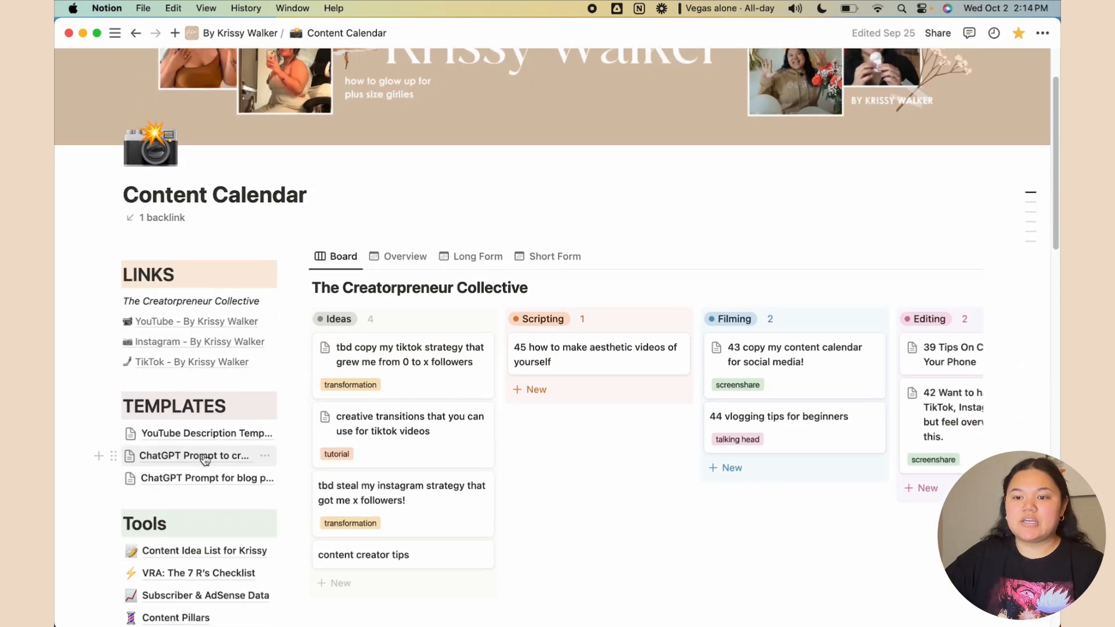
pyautogui.moveTo(80, 464)
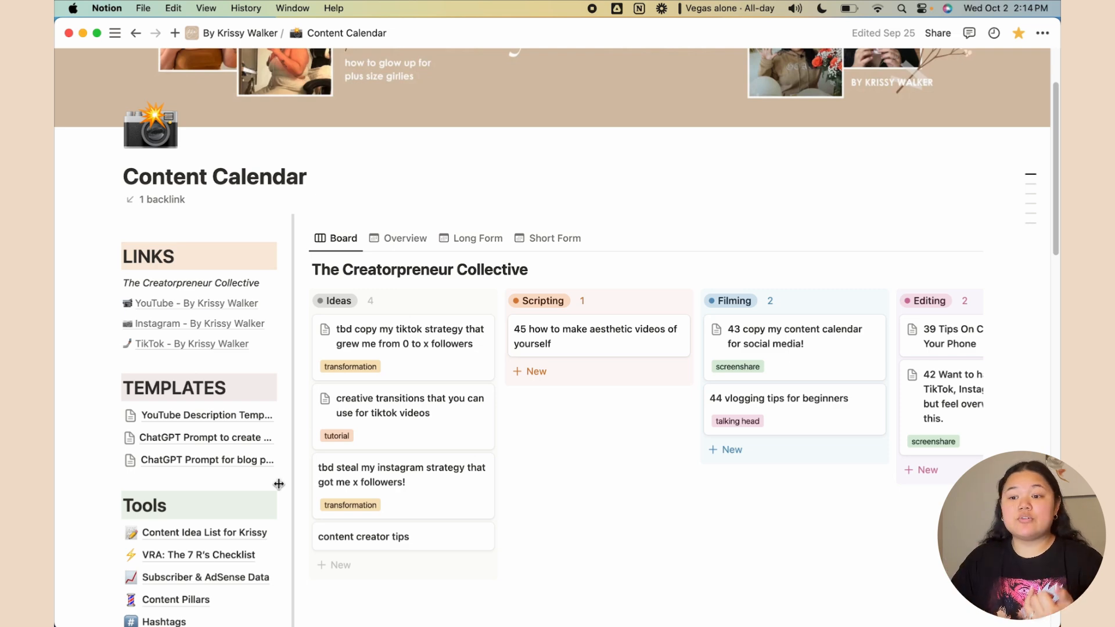
pyautogui.scroll(-5, 279, 484)
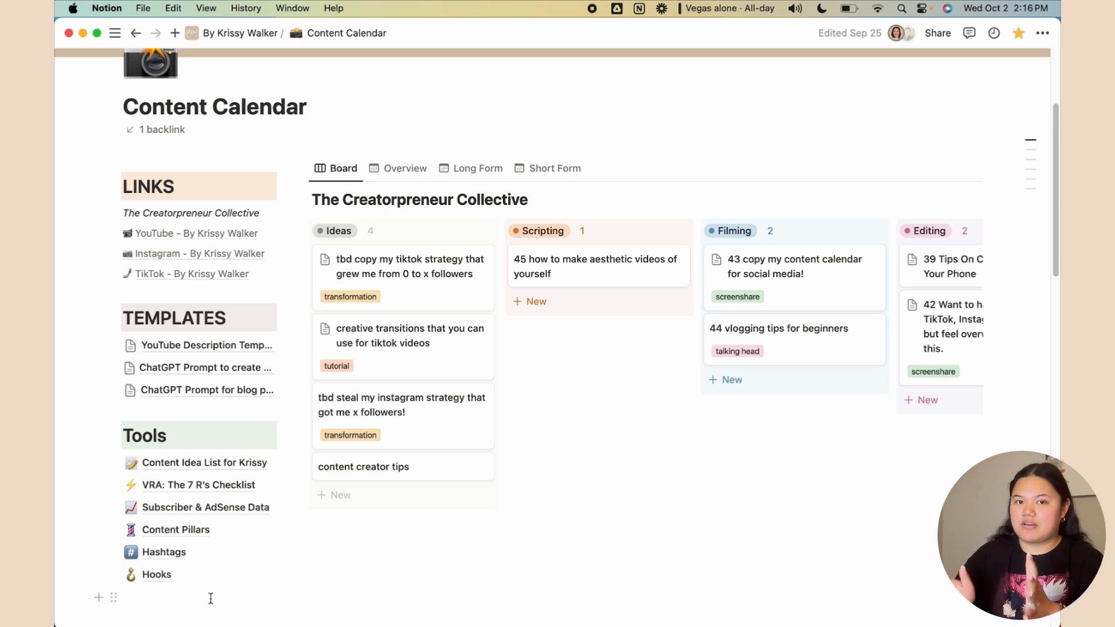
pyautogui.click(240, 509)
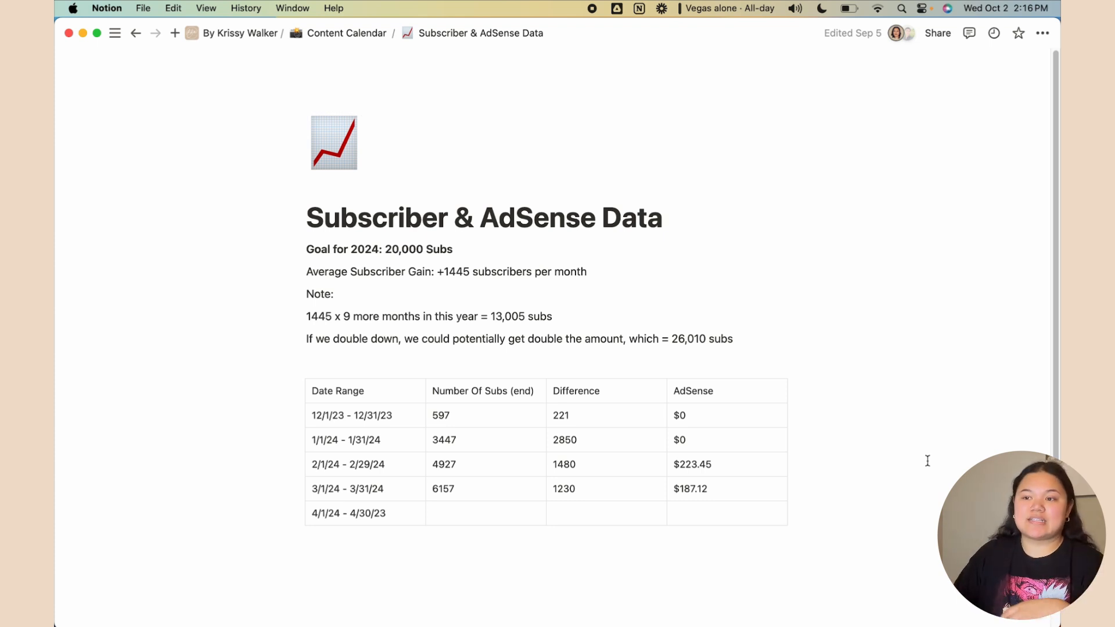
pyautogui.click(339, 41)
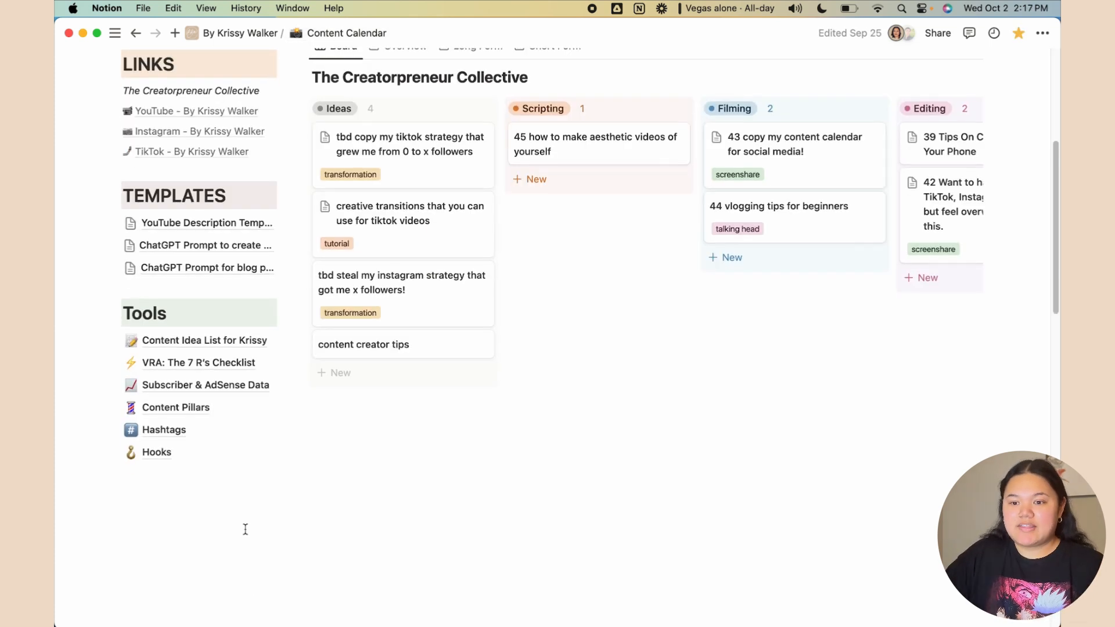
# Open Content Pillars and review its Outer and Inner Circle pillars and Monday-to-Saturday schedule
pyautogui.click(176, 409)
pyautogui.scroll(-5, 740, 403)
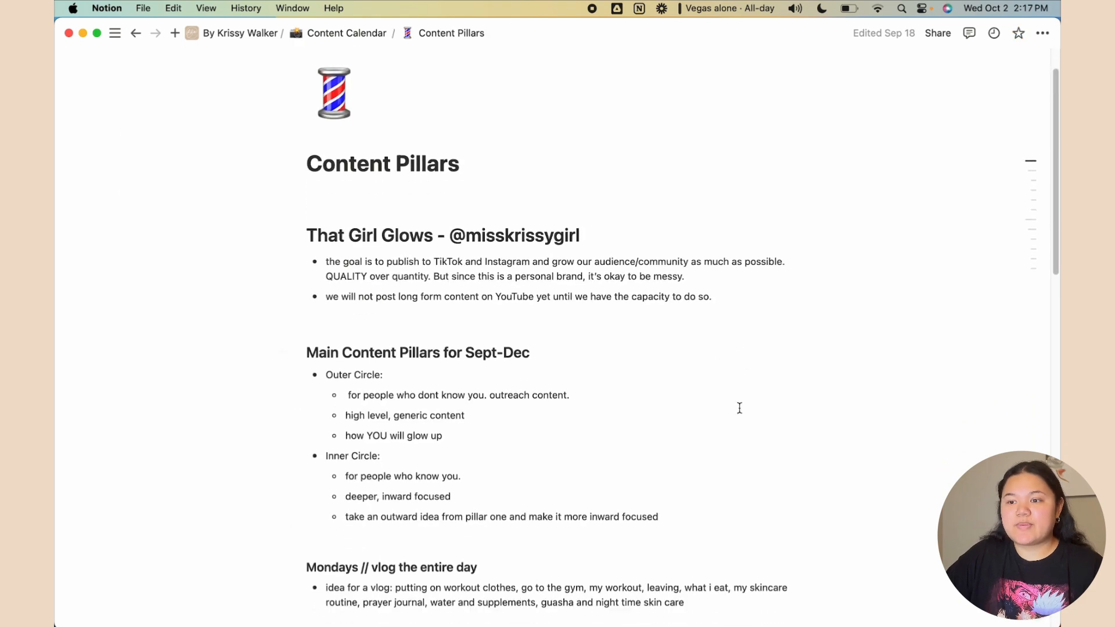
pyautogui.scroll(-12, 747, 404)
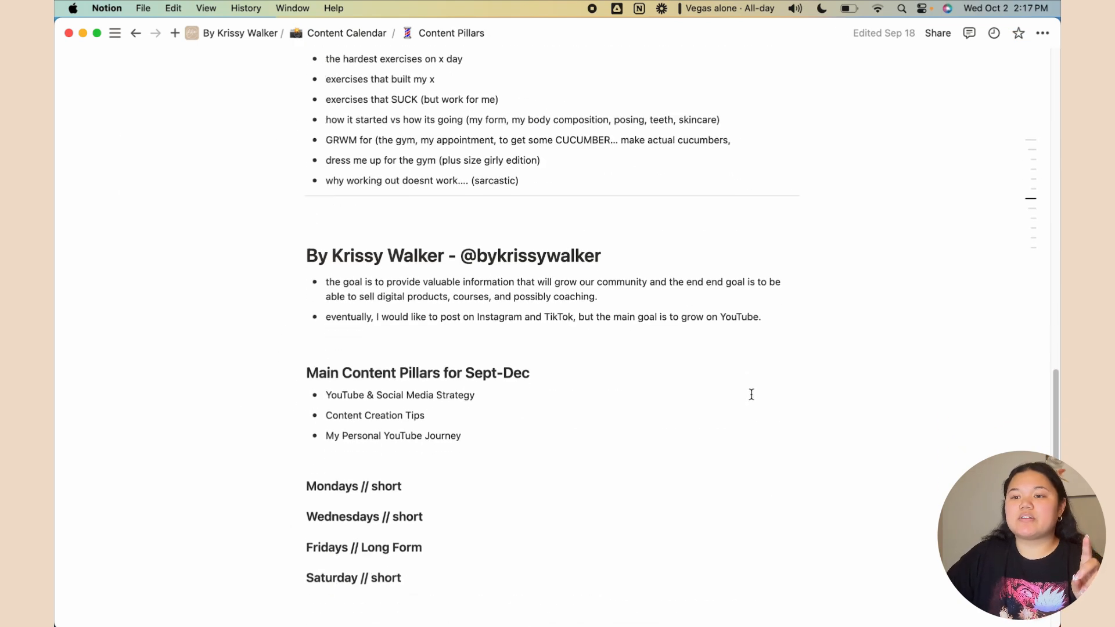
pyautogui.scroll(15, 751, 394)
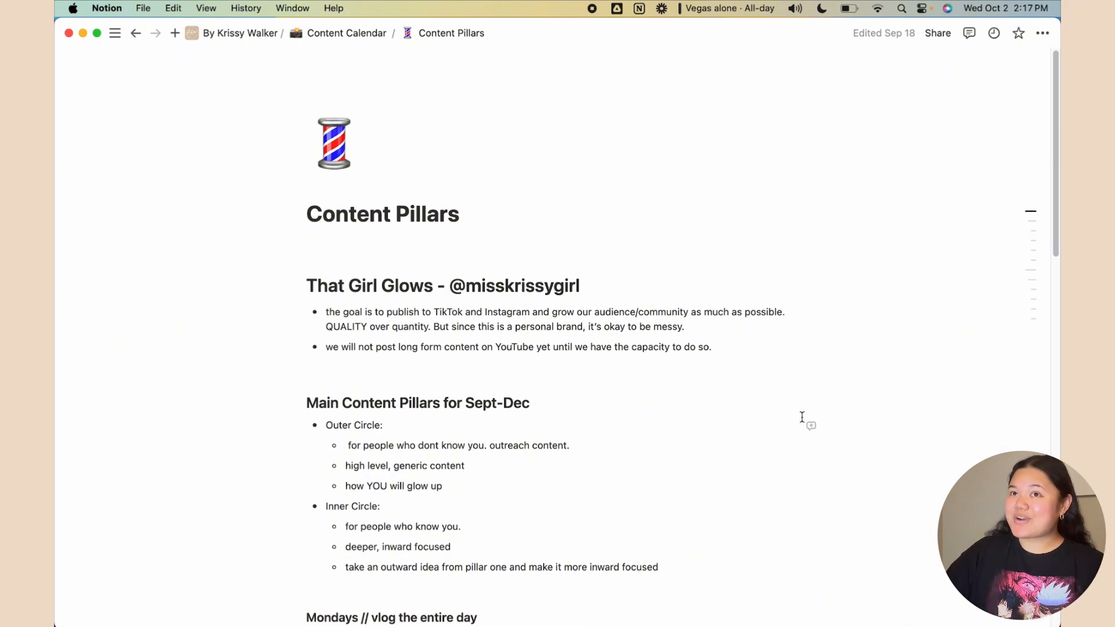
pyautogui.scroll(-8, 833, 433)
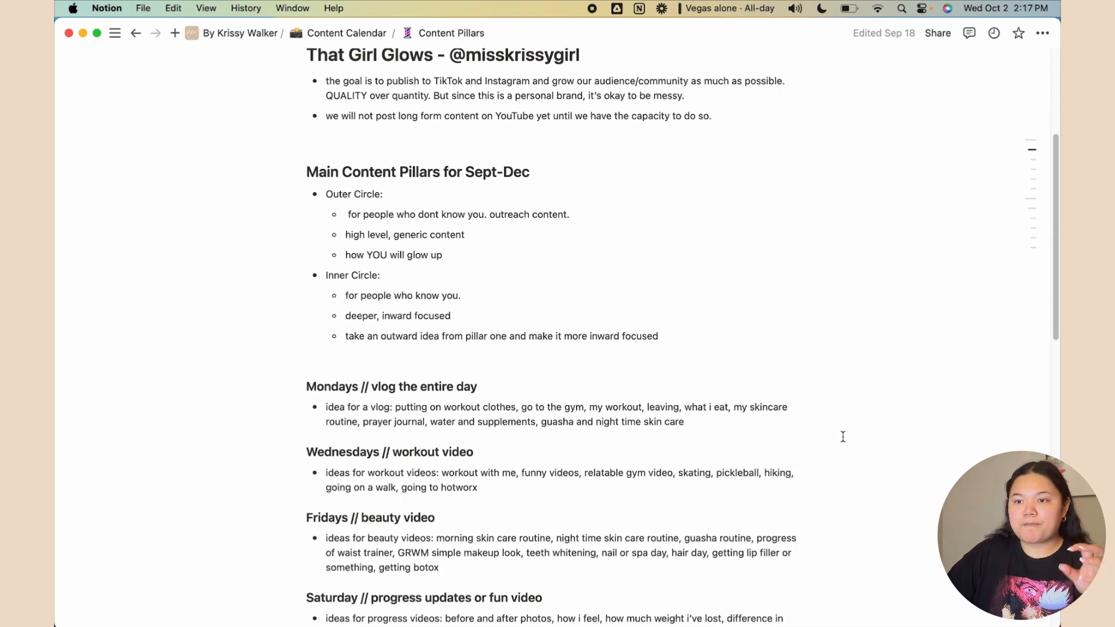
pyautogui.scroll(-3, 842, 437)
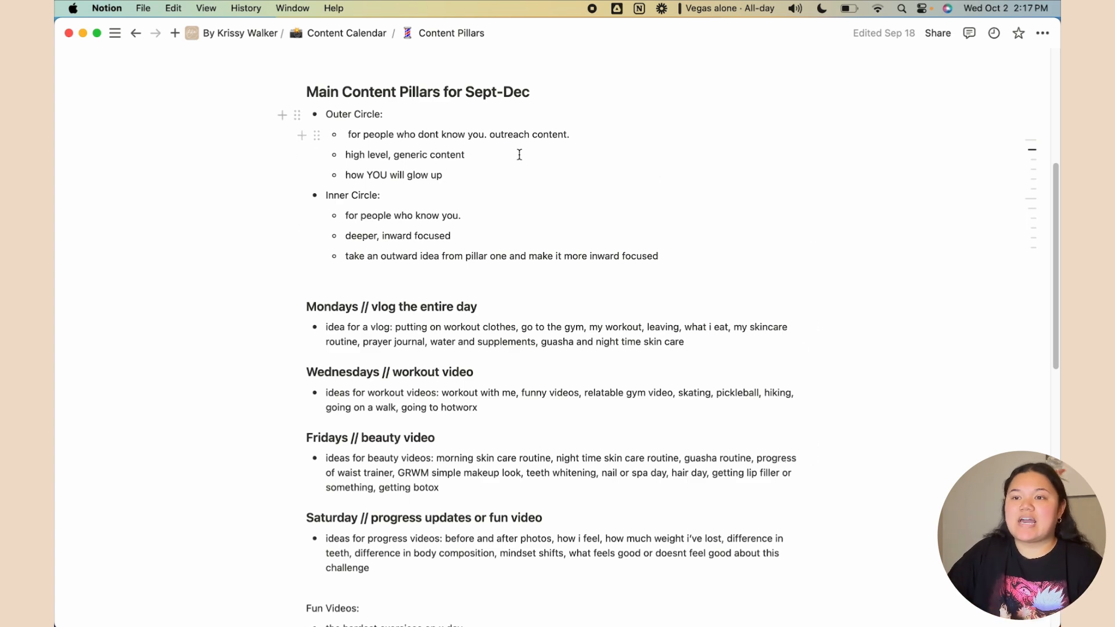
pyautogui.scroll(6, 580, 203)
pyautogui.moveTo(757, 235); pyautogui.dragTo(349, 158)
pyautogui.click(441, 226)
pyautogui.moveTo(364, 316); pyautogui.dragTo(505, 450)
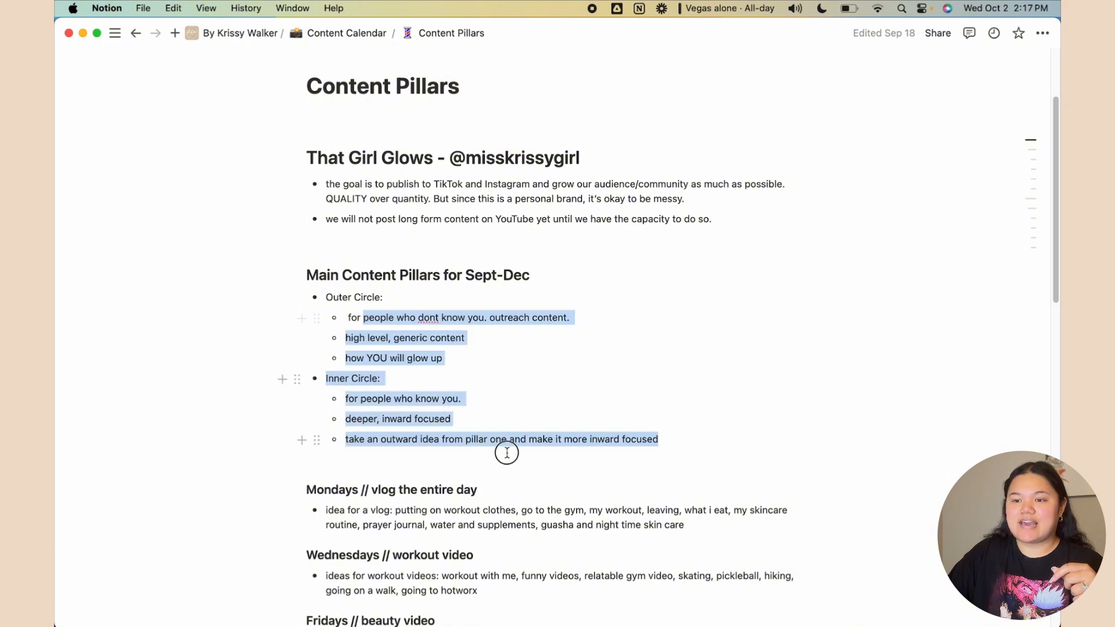
pyautogui.click(561, 401)
pyautogui.scroll(-4, 565, 399)
pyautogui.scroll(-1, 565, 400)
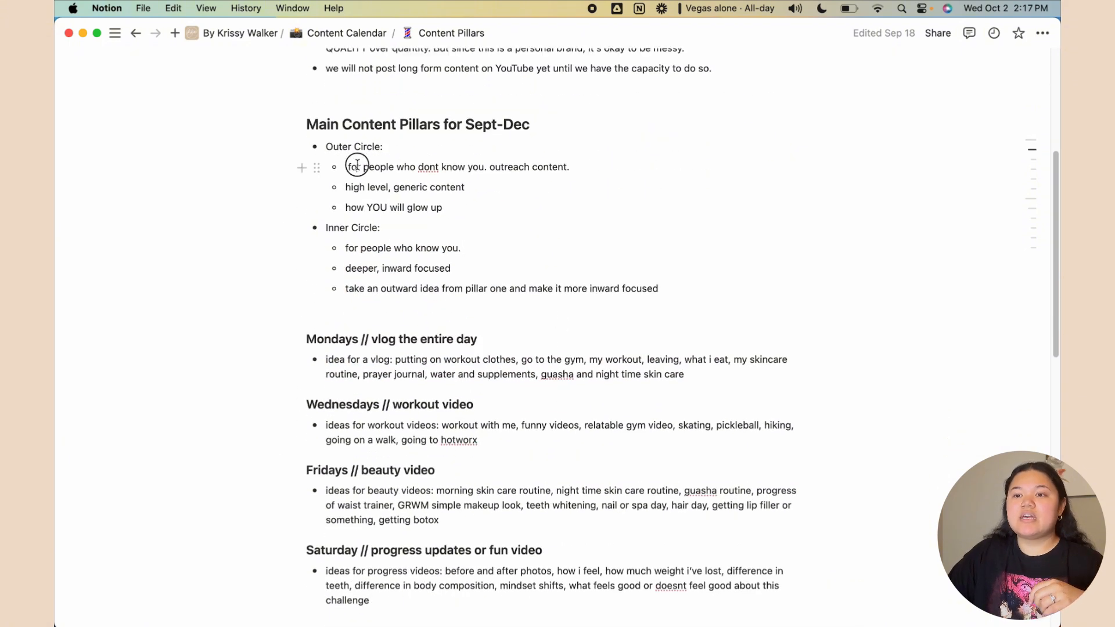
pyautogui.moveTo(356, 166); pyautogui.dragTo(478, 207)
pyautogui.click(493, 214)
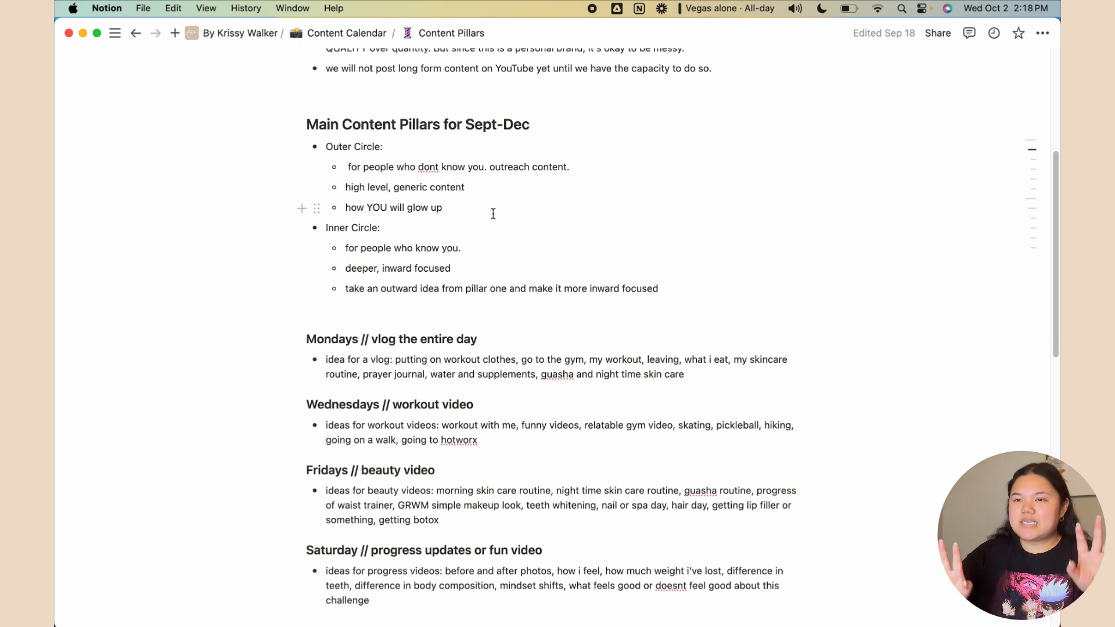
pyautogui.scroll(-5, 496, 290)
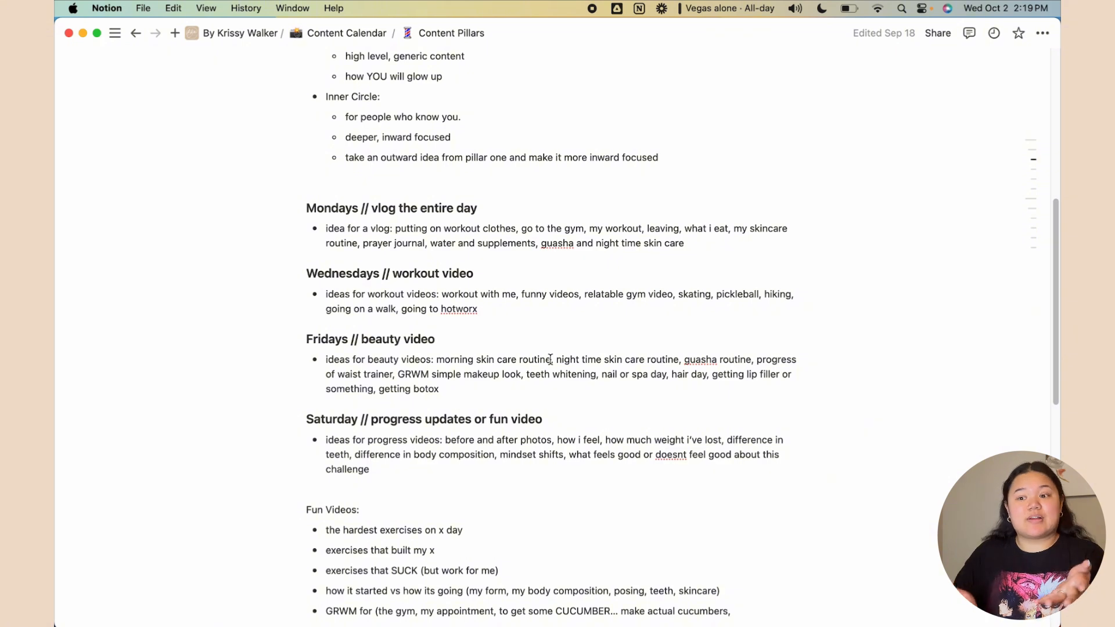
pyautogui.scroll(-10, 505, 184)
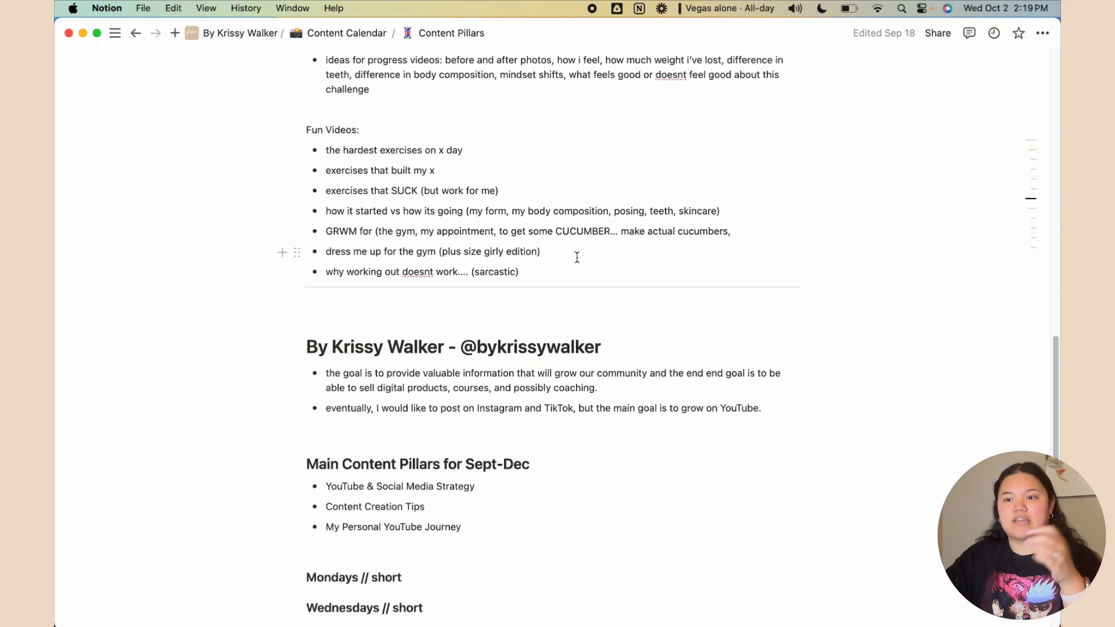
pyautogui.scroll(-4, 572, 234)
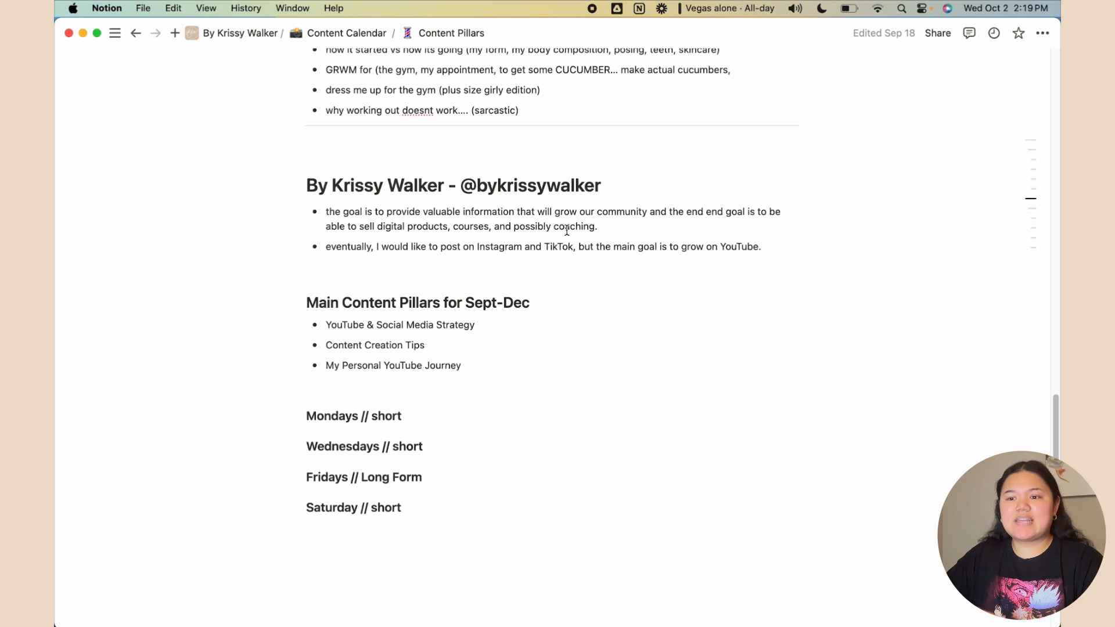
pyautogui.scroll(-1, 563, 232)
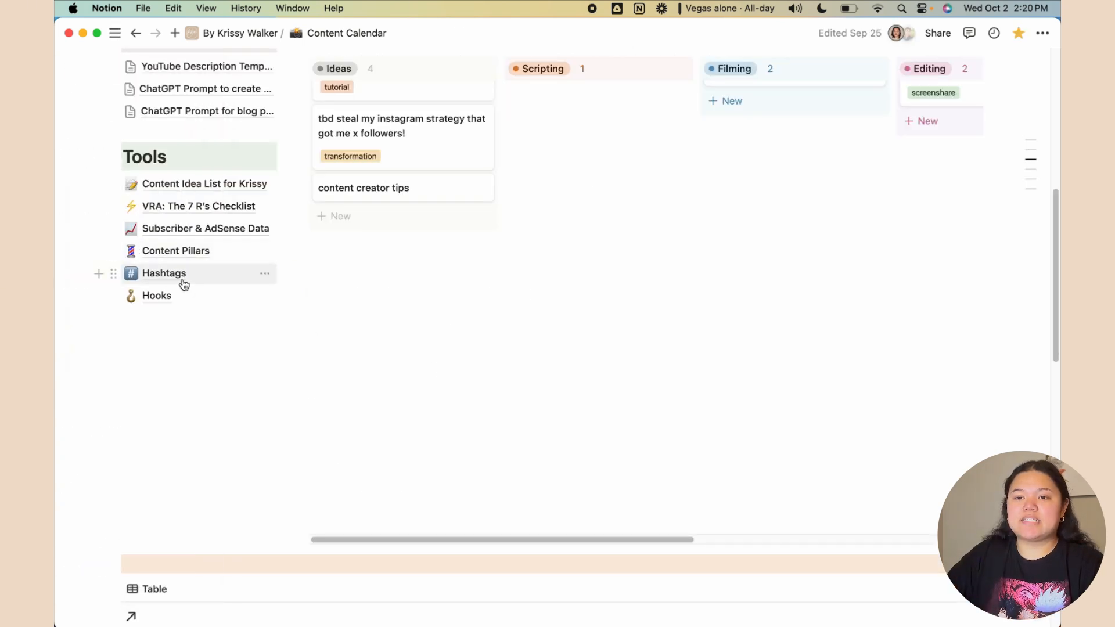
# Open the Hashtags page and select text in its Instagram hashtag sets
pyautogui.click(175, 278)
pyautogui.scroll(-3, 871, 453)
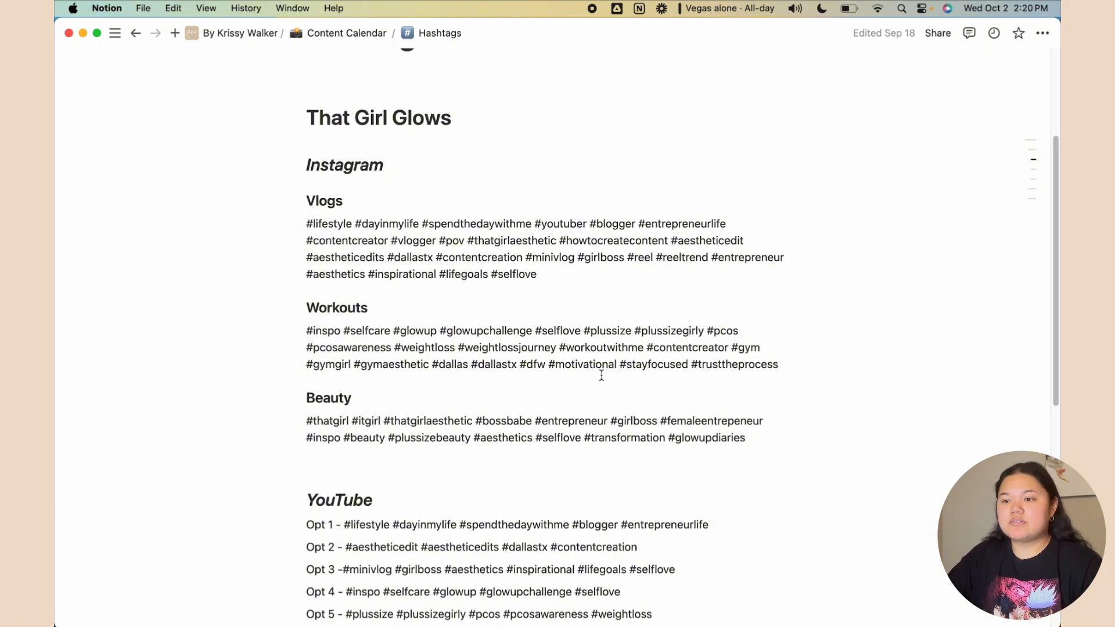
pyautogui.moveTo(601, 376); pyautogui.dragTo(418, 296)
pyautogui.click(451, 364)
pyautogui.scroll(-3, 531, 231)
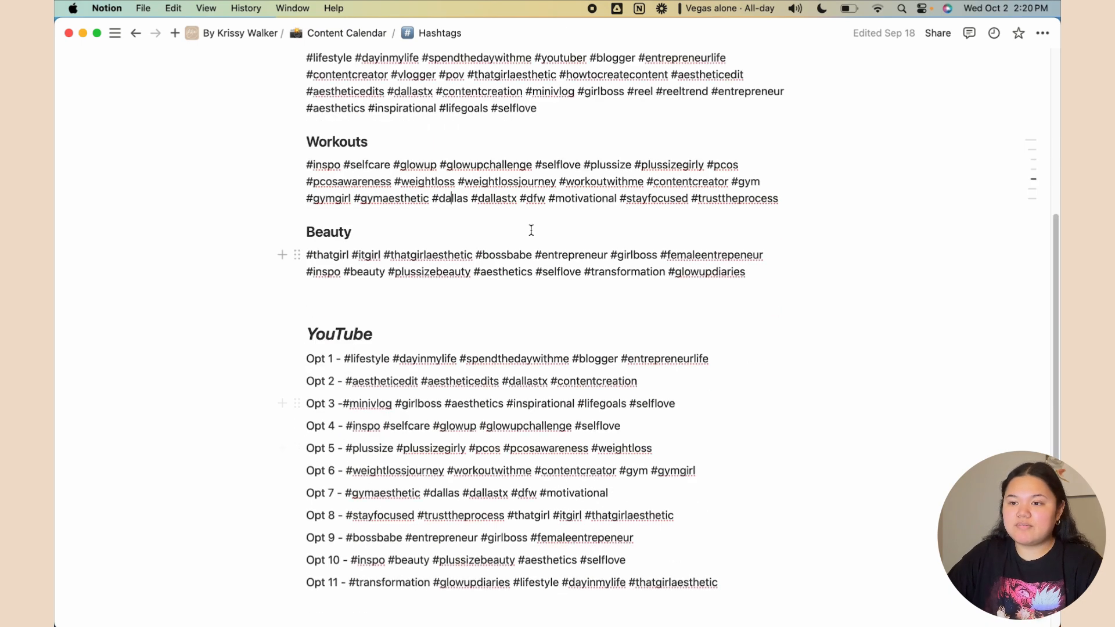
pyautogui.moveTo(506, 254); pyautogui.dragTo(577, 285)
pyautogui.click(582, 285)
# Review the Hashtags page's Vlogs, Workouts, Beauty, YouTube and TikTok sections
pyautogui.scroll(3, 599, 306)
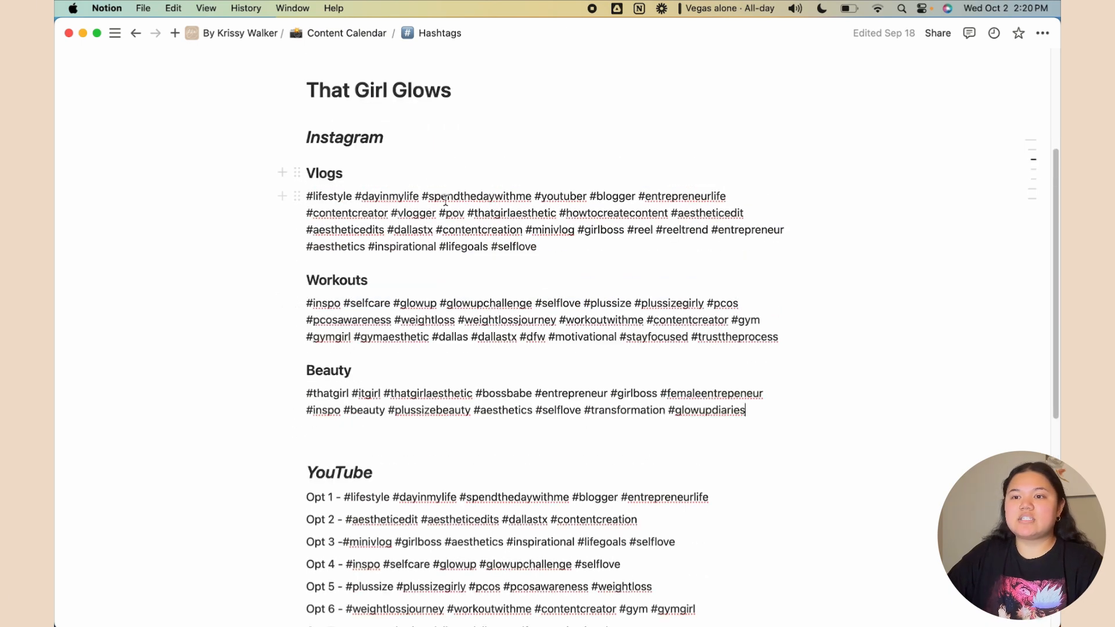
pyautogui.scroll(-3, 577, 388)
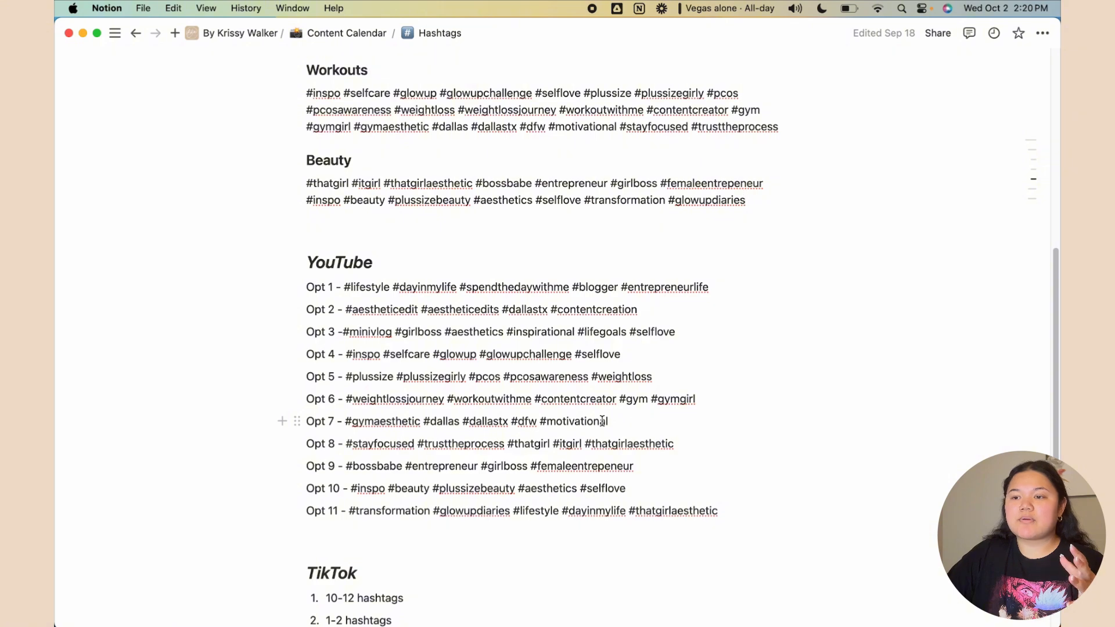
pyautogui.scroll(3, 602, 421)
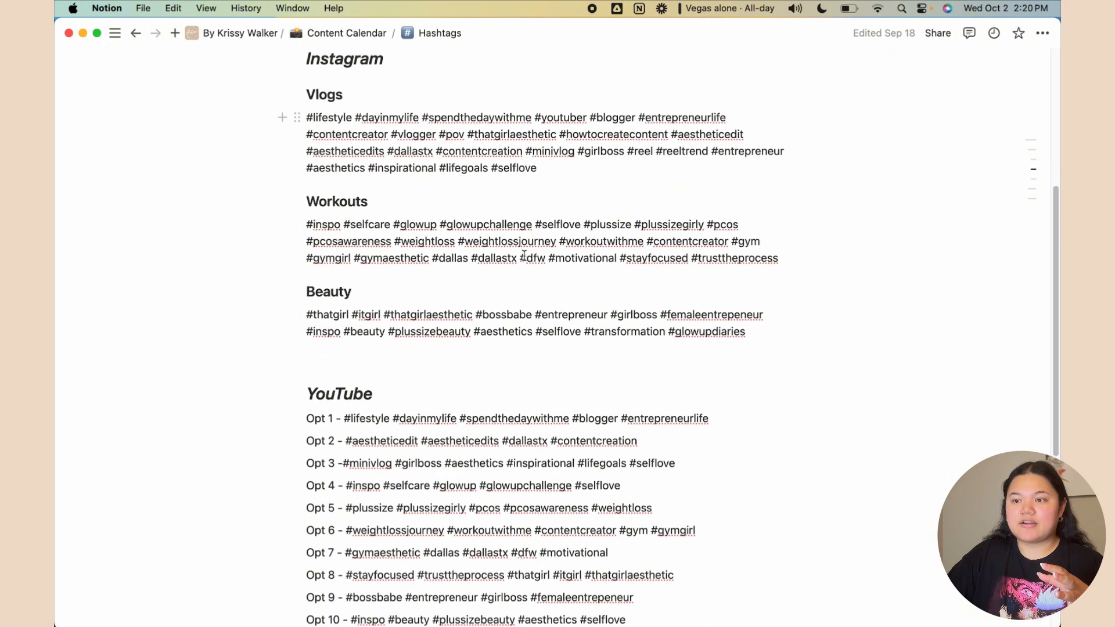
pyautogui.scroll(-5, 580, 336)
pyautogui.click(599, 269)
pyautogui.scroll(1, 604, 273)
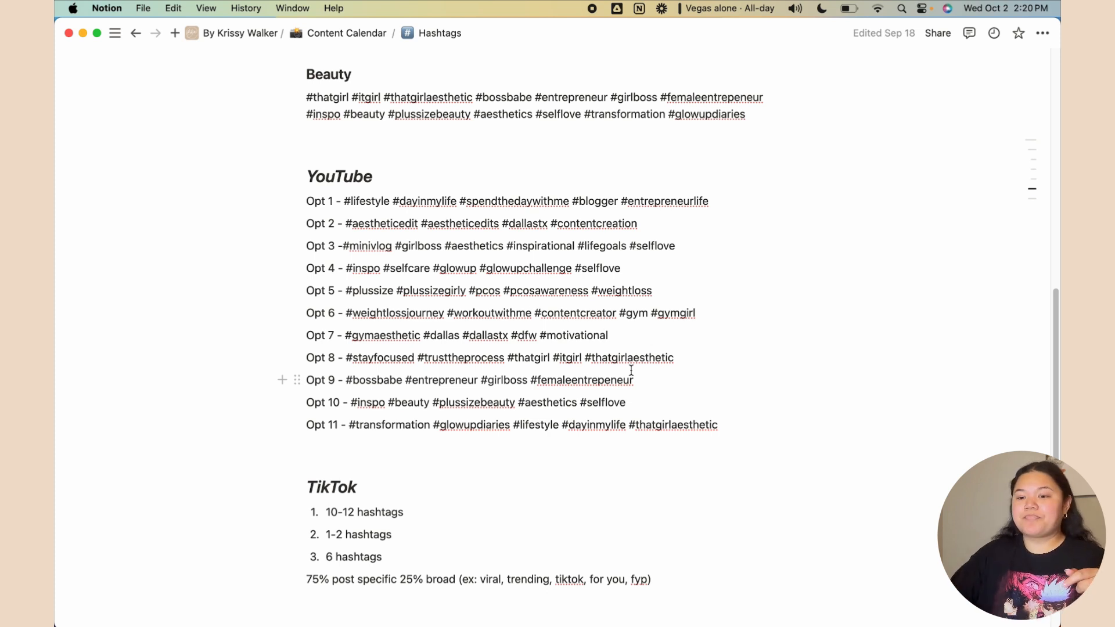
pyautogui.scroll(-1, 630, 400)
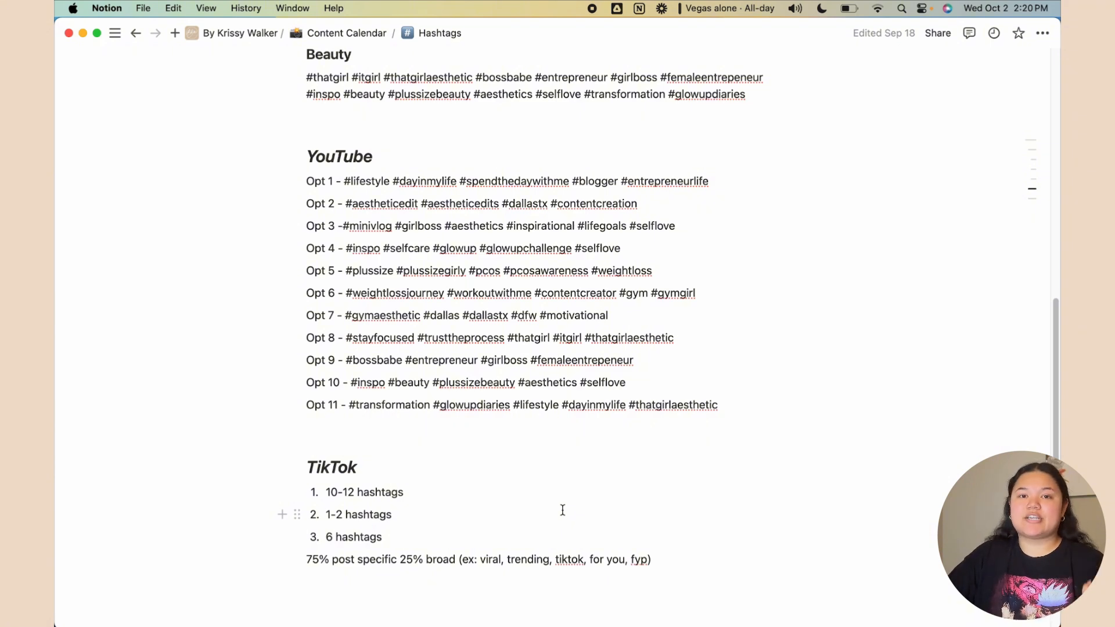
pyautogui.scroll(2, 560, 512)
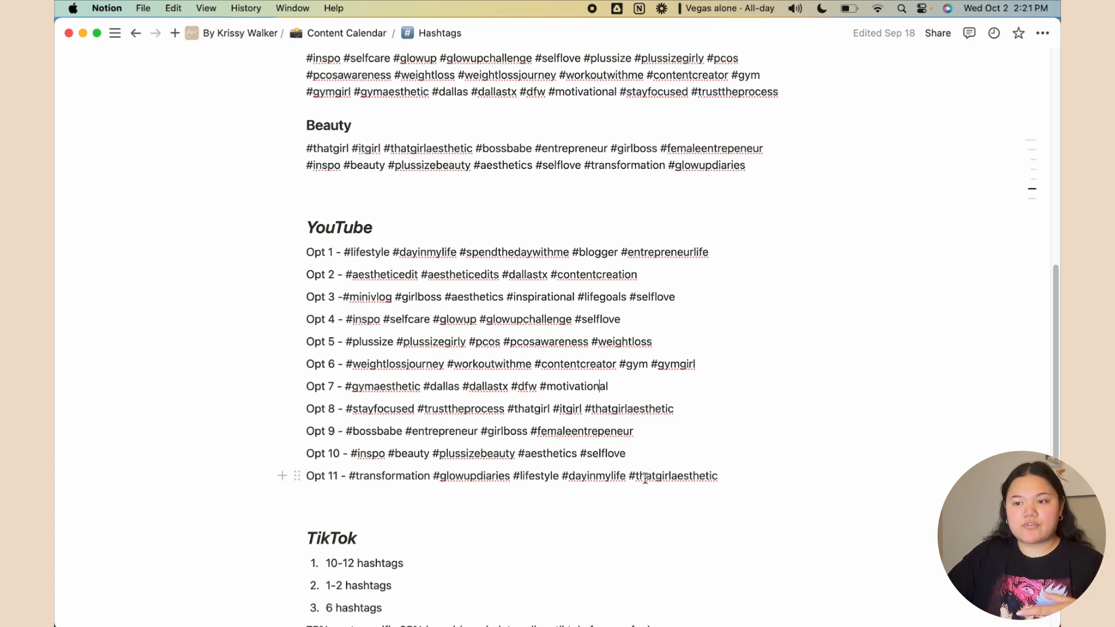
pyautogui.scroll(10, 633, 470)
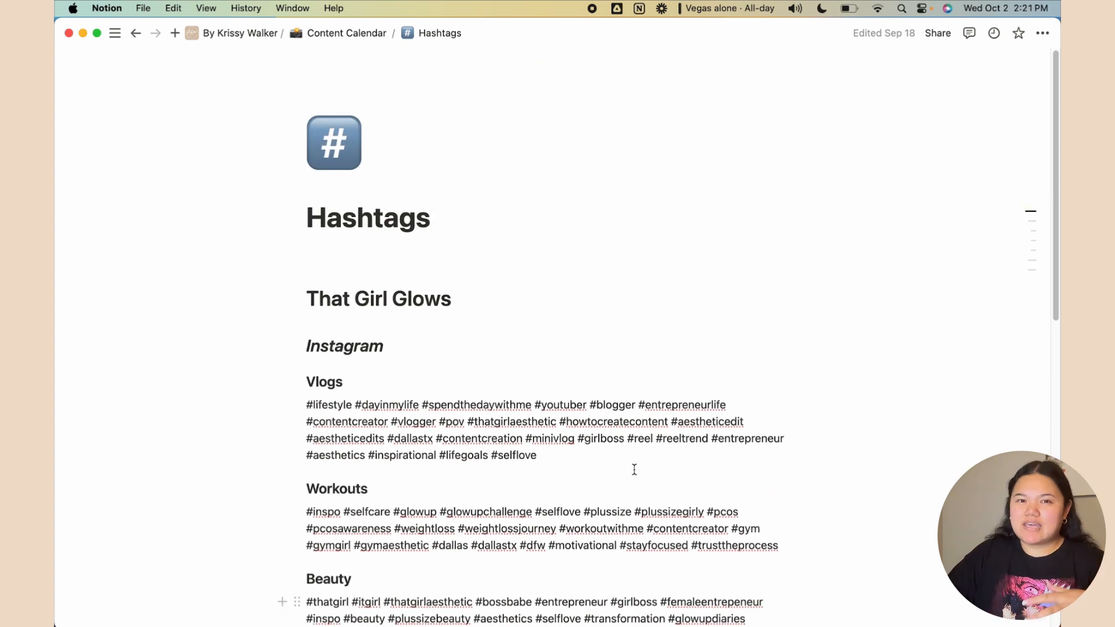
pyautogui.scroll(-5, 634, 469)
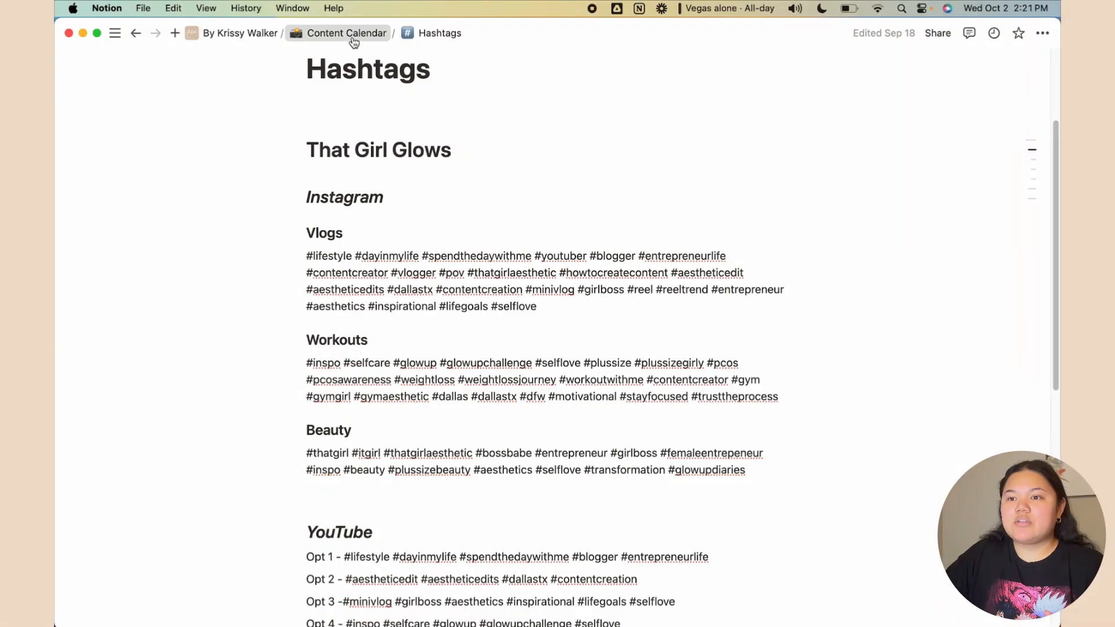
# Go back to the Content Calendar page and its Ideas-to-Editing board
pyautogui.click(356, 33)
pyautogui.scroll(-6, 207, 449)
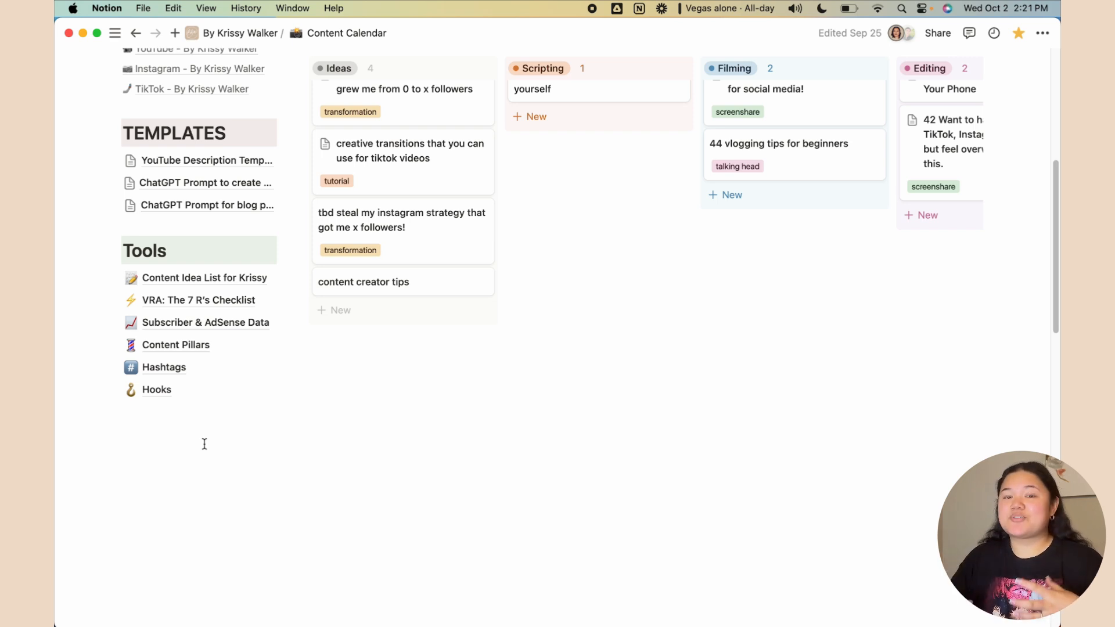
pyautogui.click(157, 393)
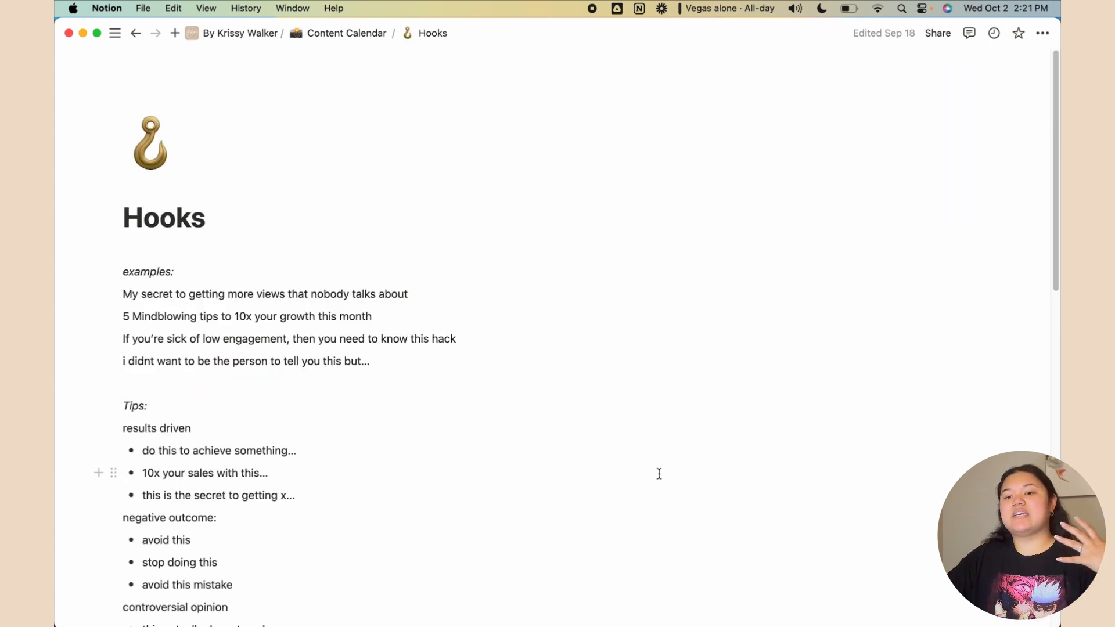
pyautogui.scroll(-2, 537, 471)
pyautogui.scroll(-10, 537, 472)
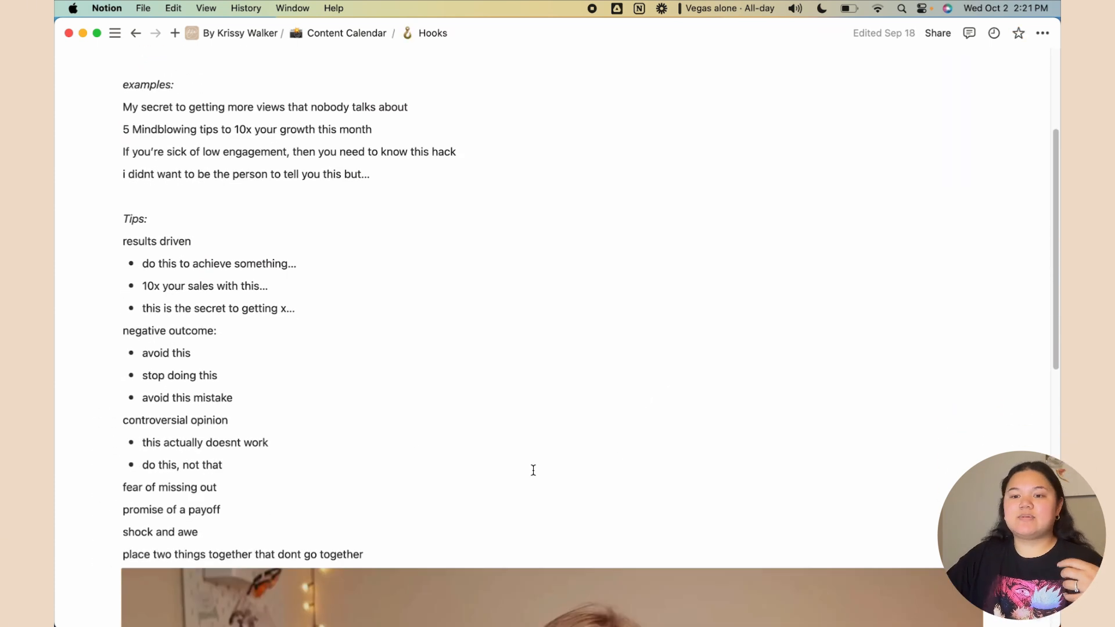
pyautogui.scroll(-7, 533, 469)
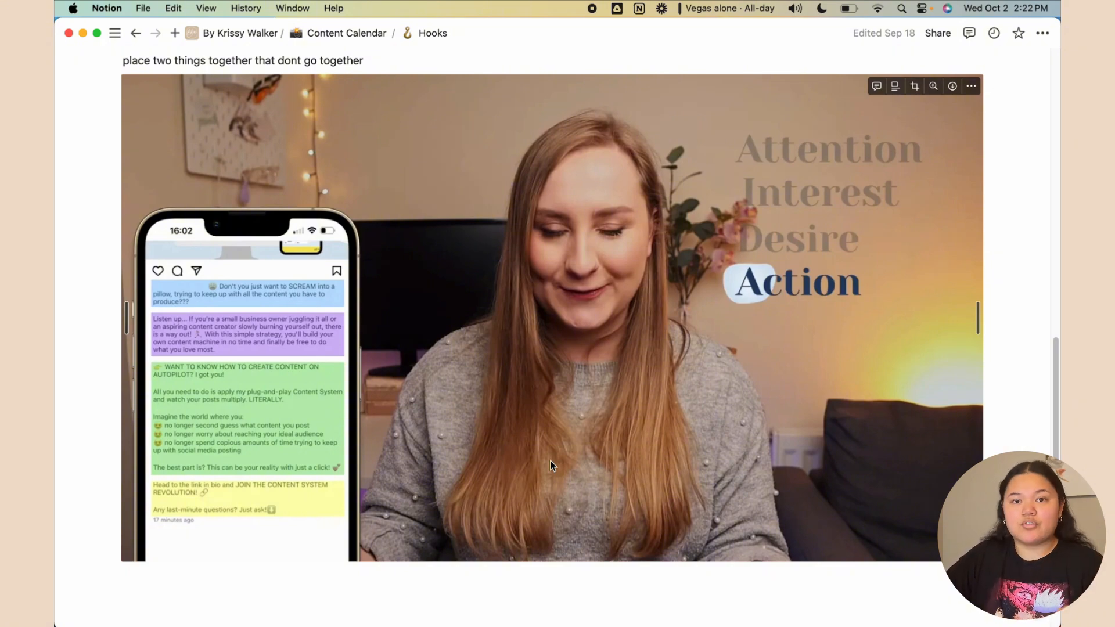
pyautogui.scroll(15, 551, 461)
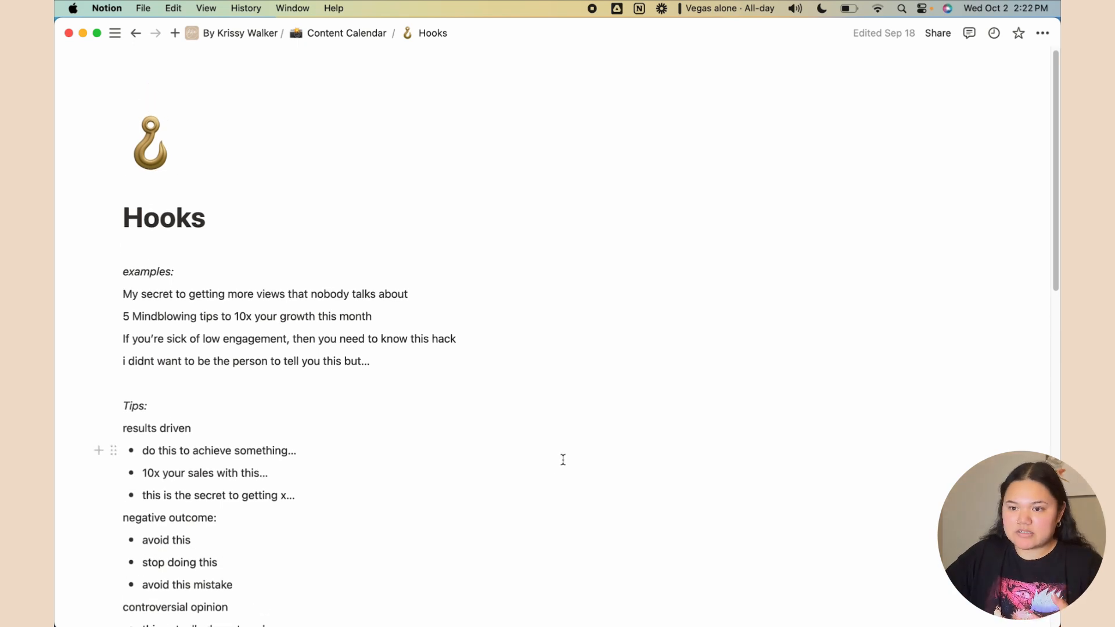
pyautogui.click(347, 33)
pyautogui.scroll(-3, 275, 516)
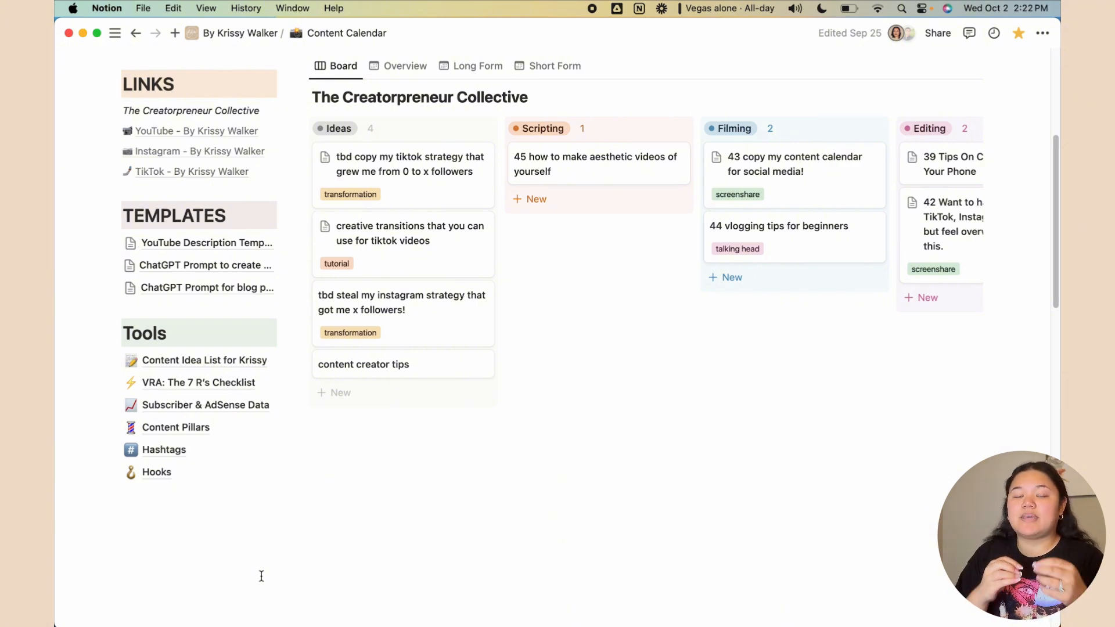
# Drag the 'content creator tips' card from Ideas to Scripting, leaving two Scripting cards
pyautogui.scroll(8, 261, 576)
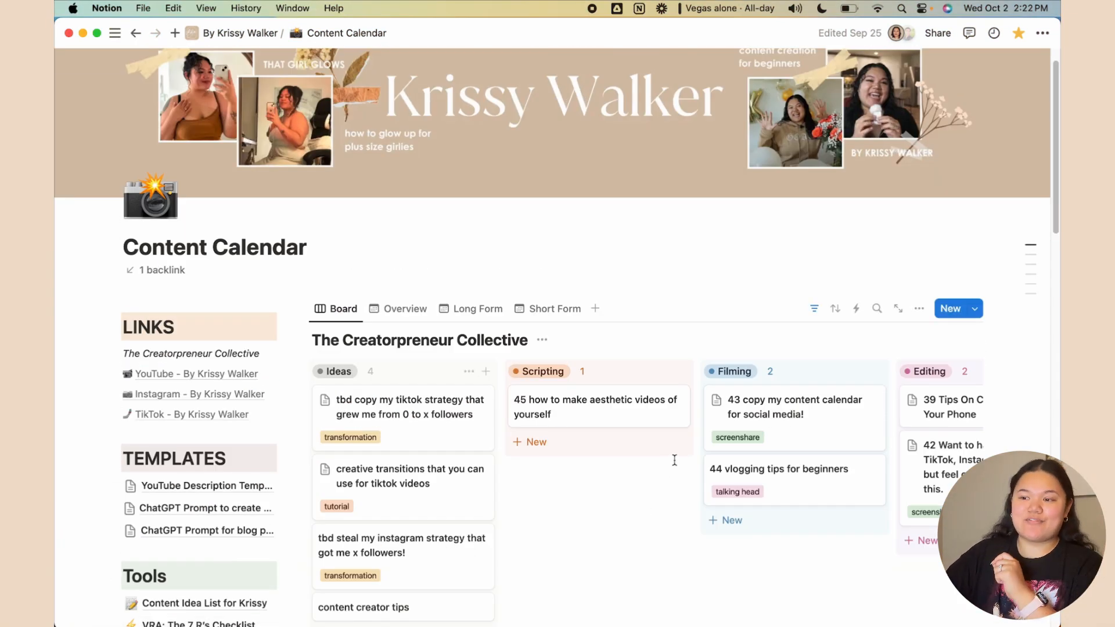
pyautogui.scroll(-3, 673, 459)
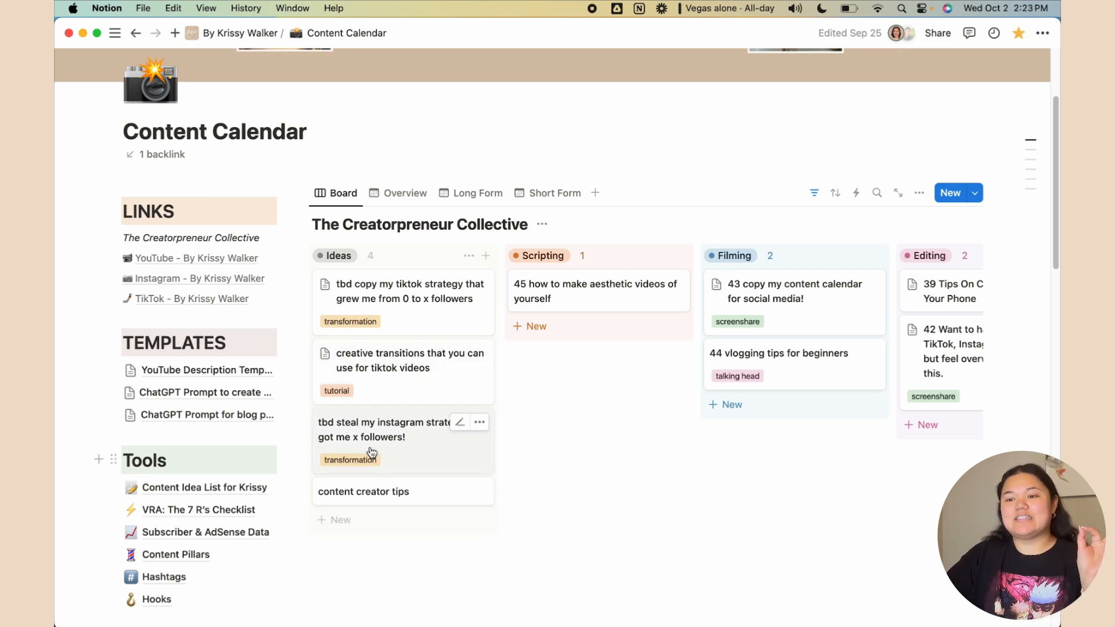
pyautogui.moveTo(393, 491); pyautogui.dragTo(605, 341)
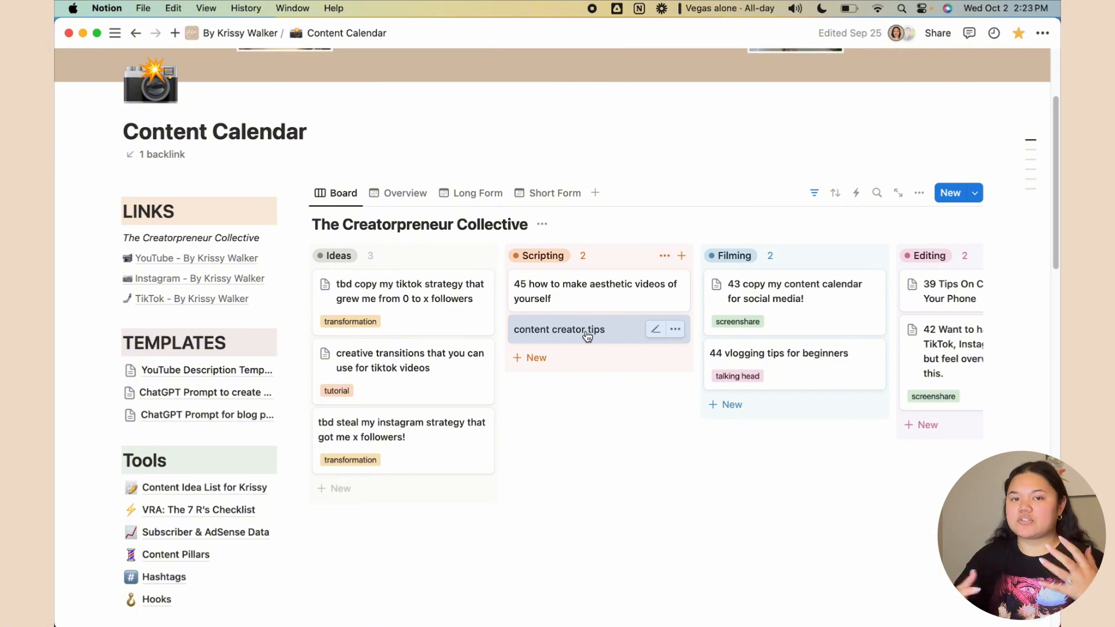
# Preview the tips, aesthetic videos, 44 and 43 cards, then open card 42's Google Drive link
pyautogui.click(599, 332)
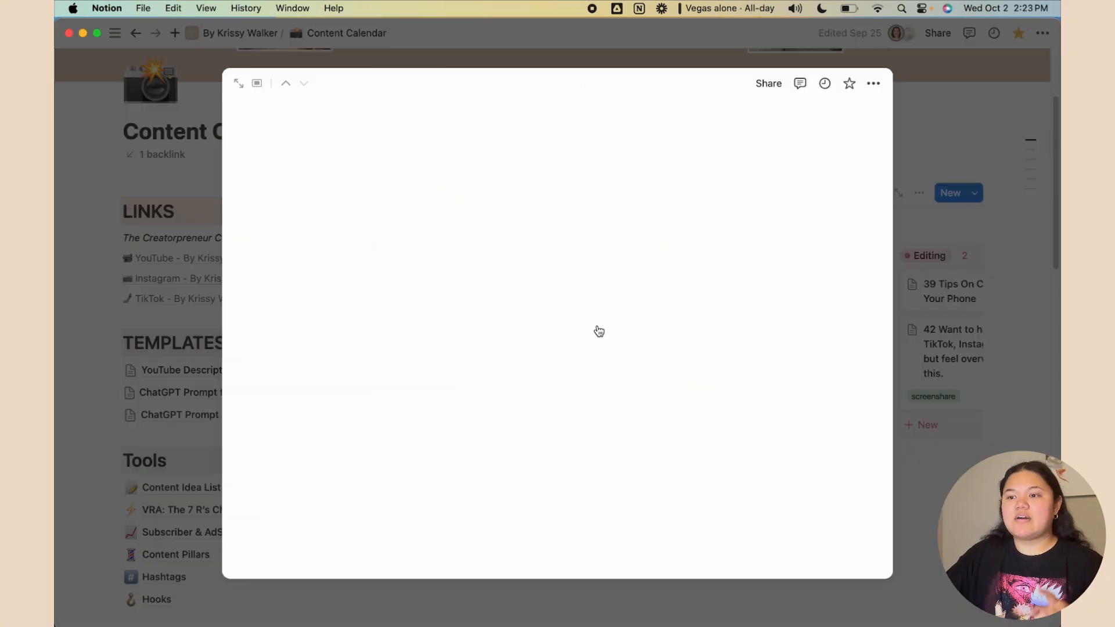
pyautogui.click(1003, 175)
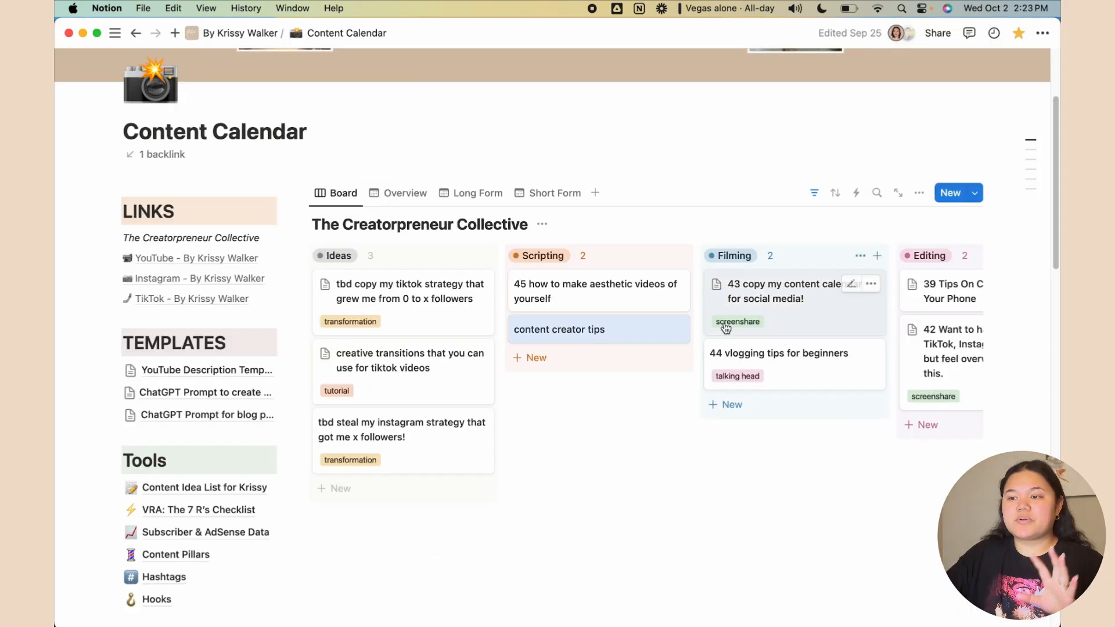
pyautogui.click(641, 294)
pyautogui.press('Escape')
pyautogui.click(786, 360)
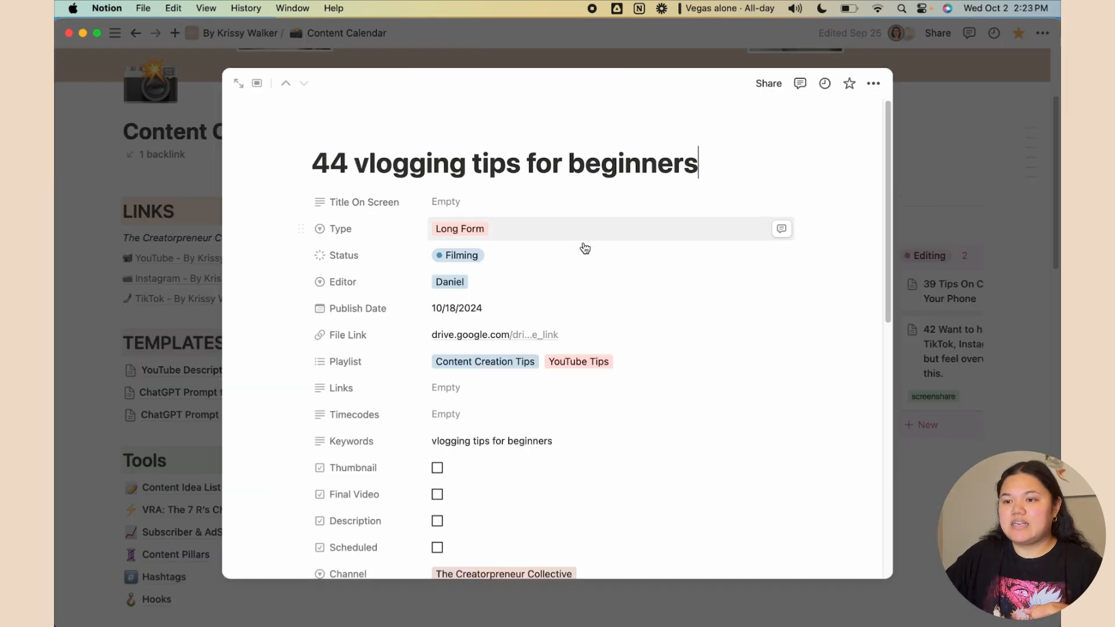
pyautogui.click(1013, 172)
pyautogui.click(813, 303)
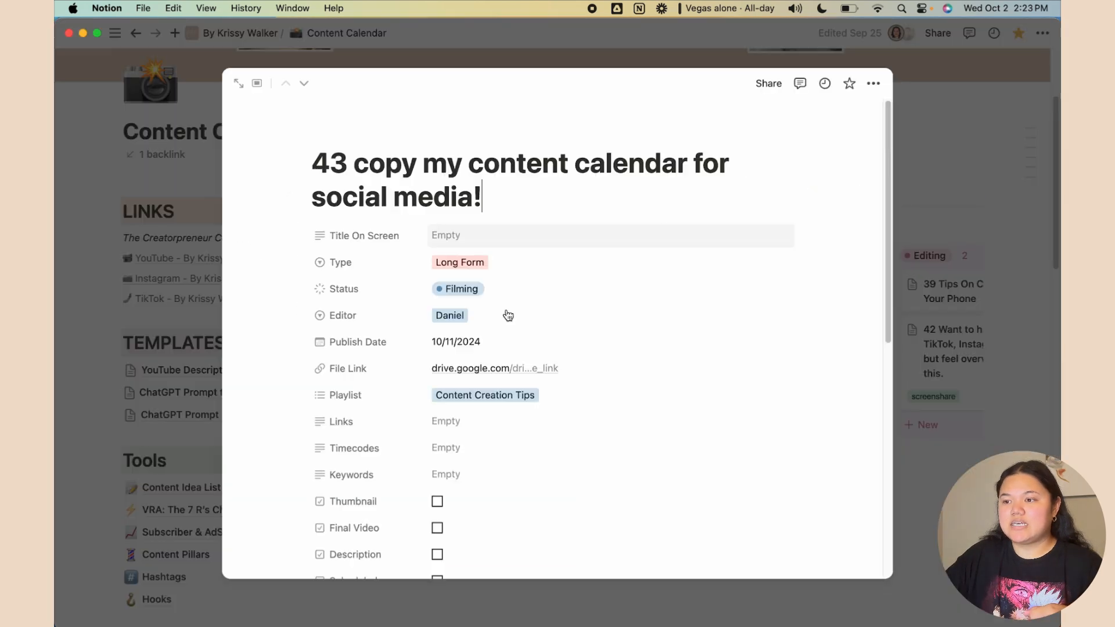
pyautogui.click(957, 221)
pyautogui.click(952, 346)
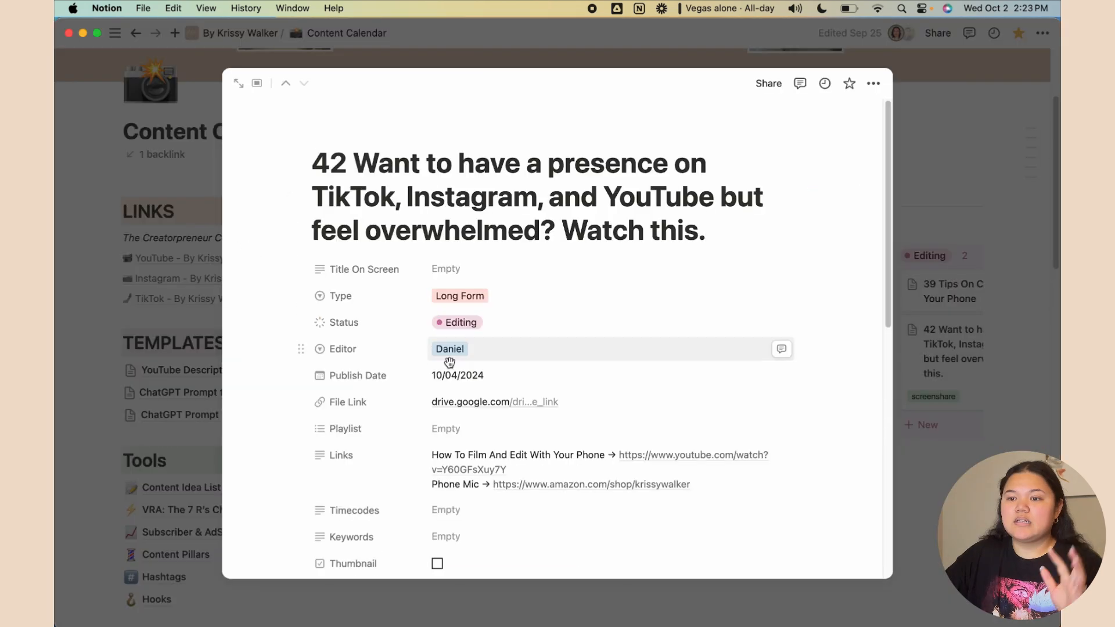
pyautogui.click(473, 402)
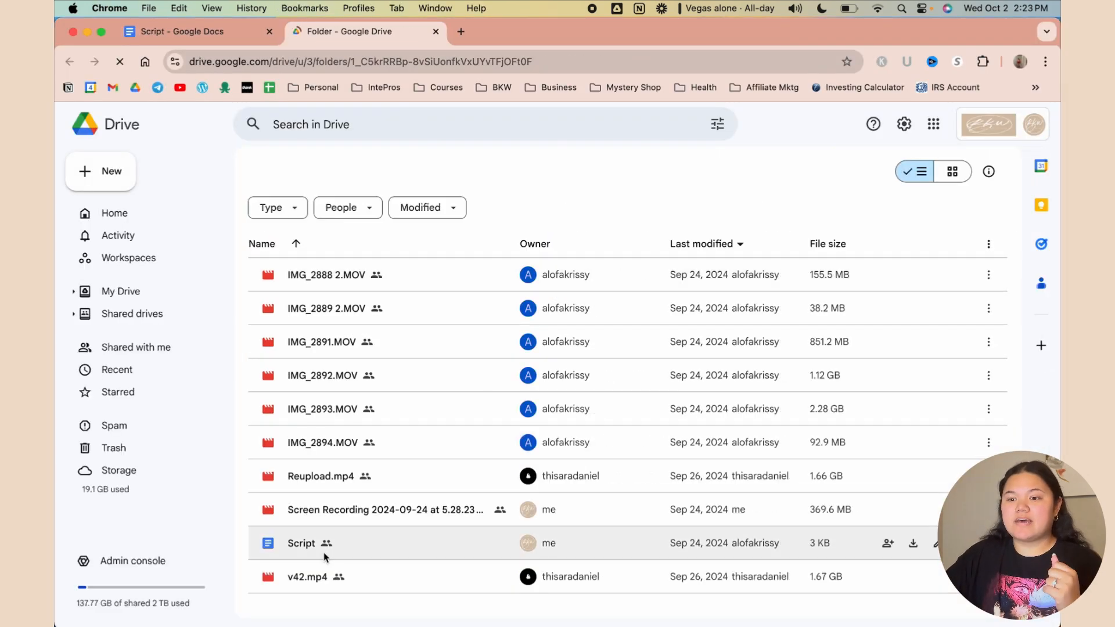
# Open the Script document from video 42's Drive folder
pyautogui.doubleClick(313, 543)
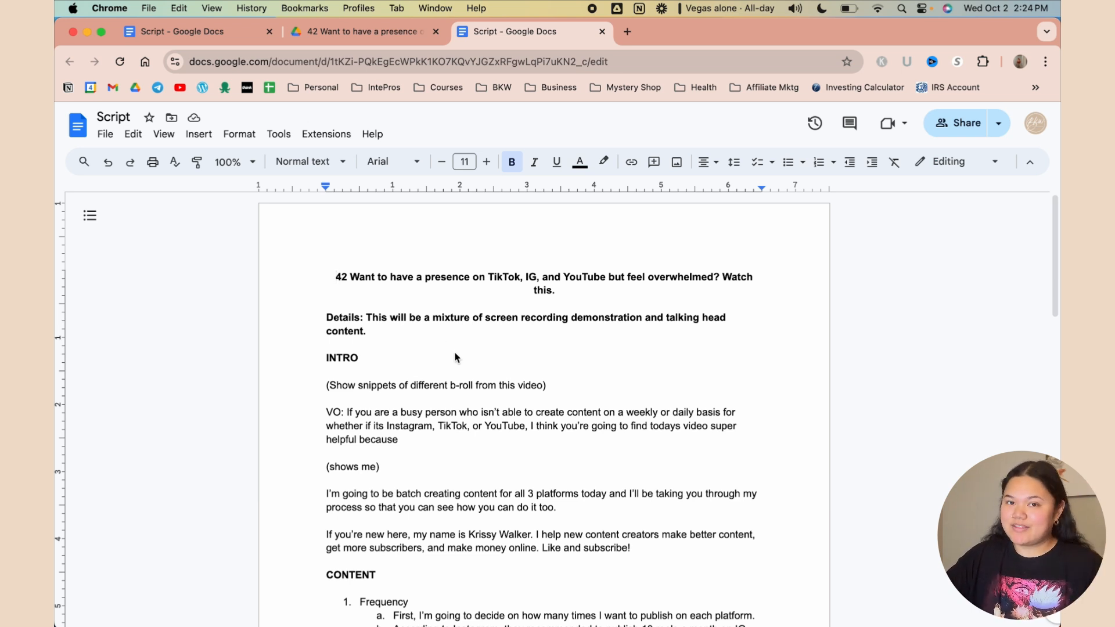
# Read through the Script doc down to its OUTRO
pyautogui.scroll(-5, 455, 357)
pyautogui.scroll(3, 485, 367)
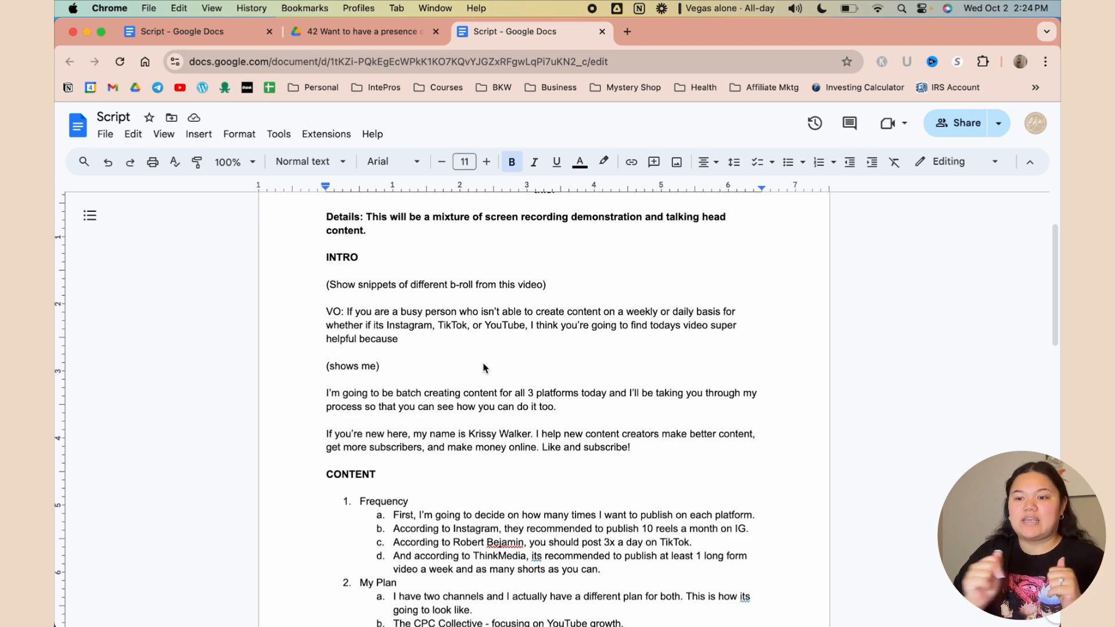
pyautogui.scroll(-5, 484, 368)
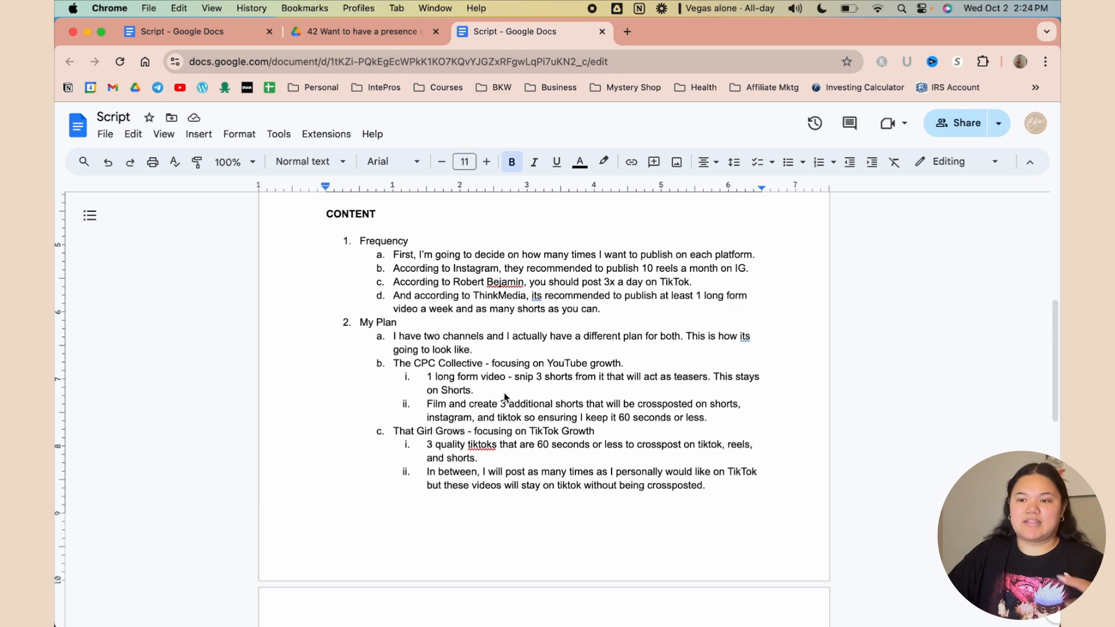
pyautogui.scroll(-10, 505, 396)
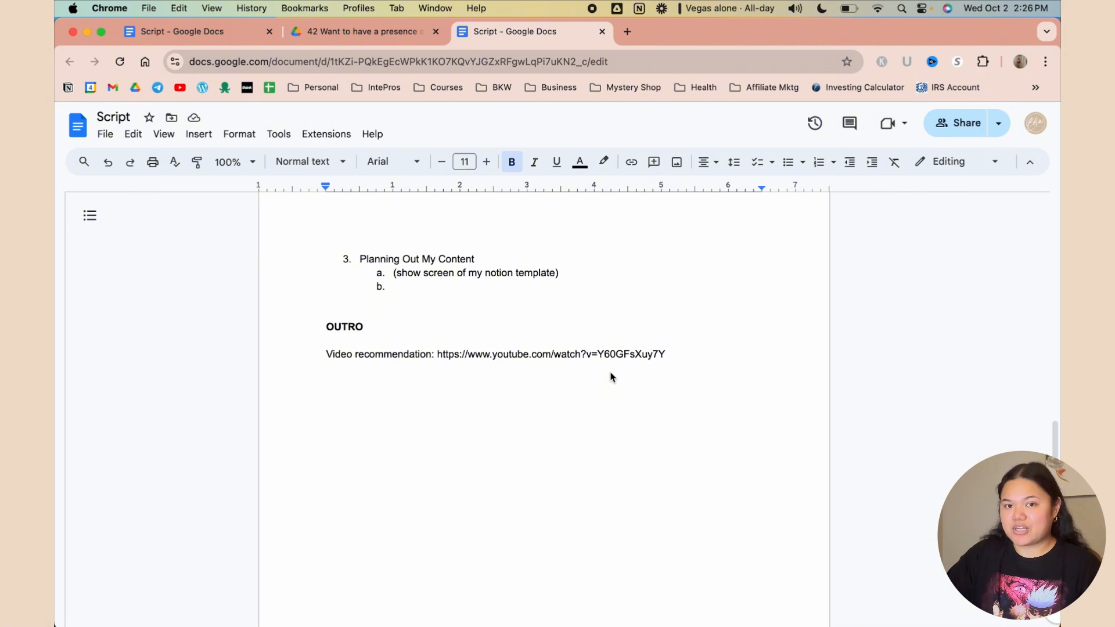
# Switch back to Notion and close the card peek to show the Content Calendar board
pyautogui.click(360, 31)
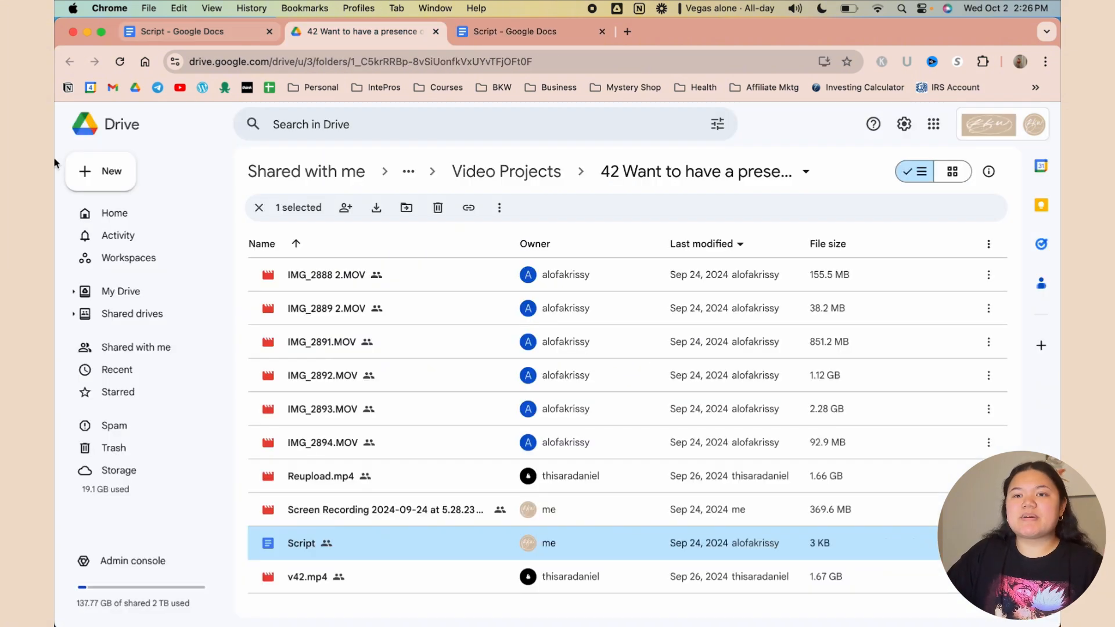
pyautogui.moveTo(61, 138)
pyautogui.click(68, 92)
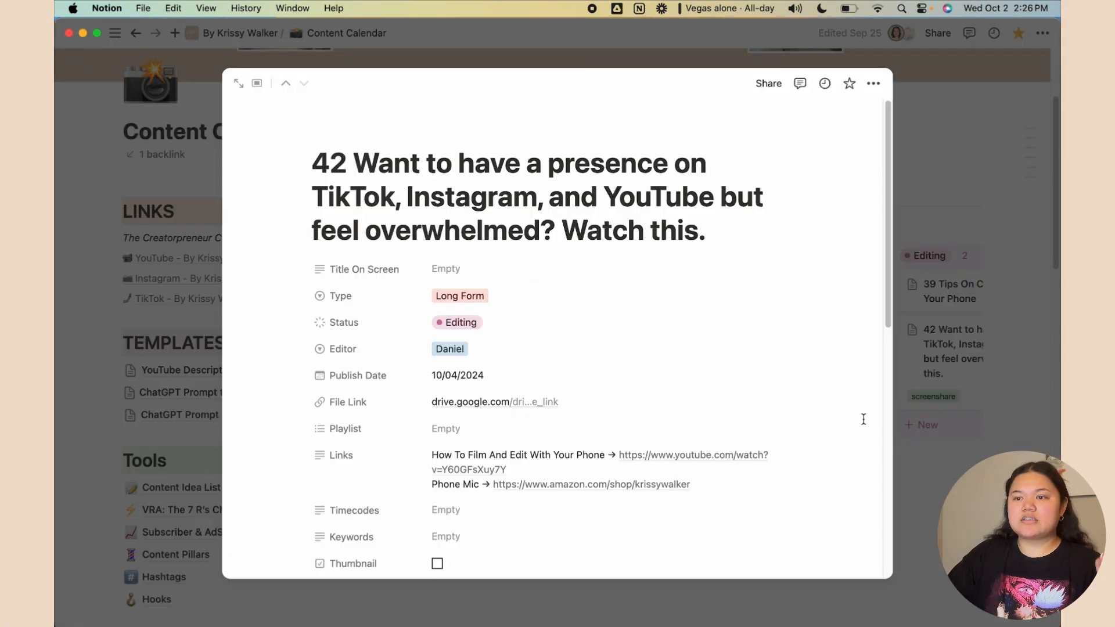
pyautogui.click(975, 451)
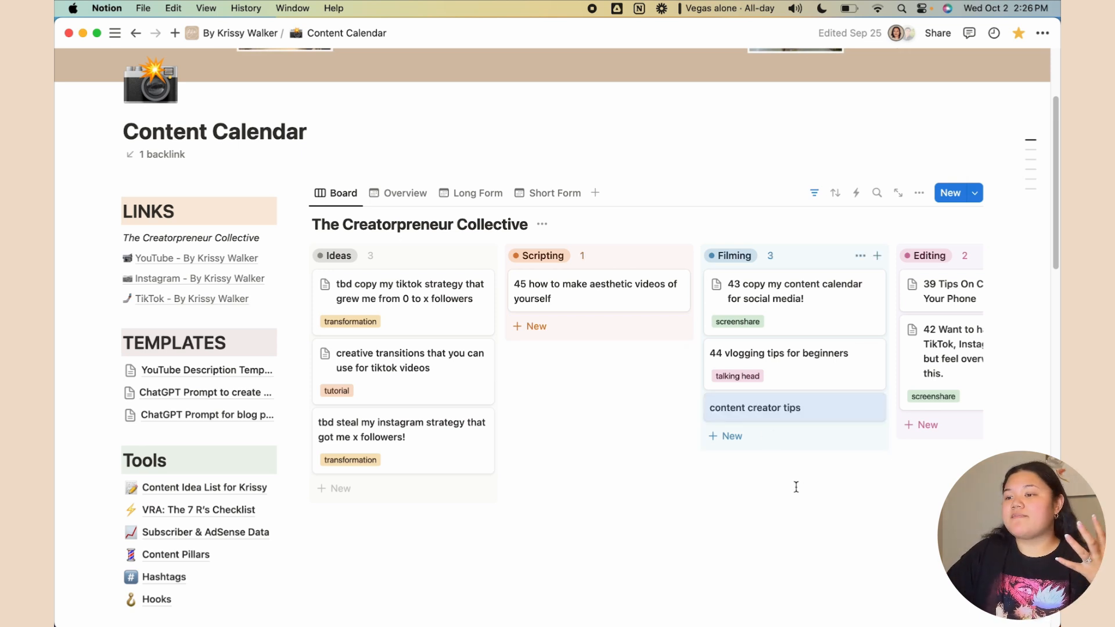
# Drag the 'content creator tips' card from Filming through Editing and SEO into Scheduled!
pyautogui.click(785, 410)
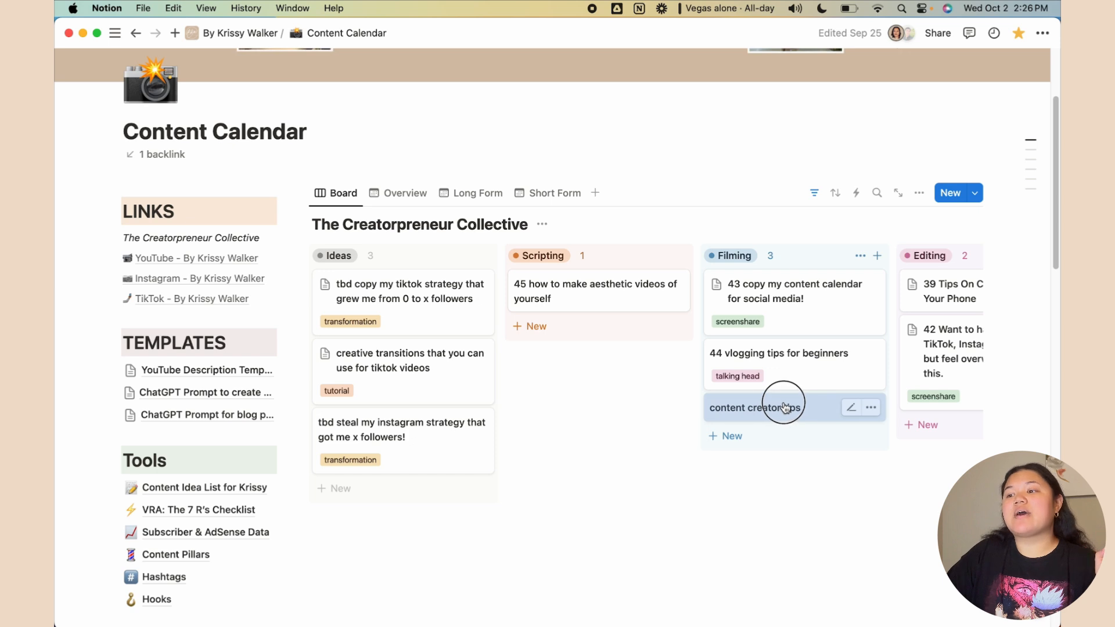
pyautogui.moveTo(785, 406); pyautogui.dragTo(678, 419)
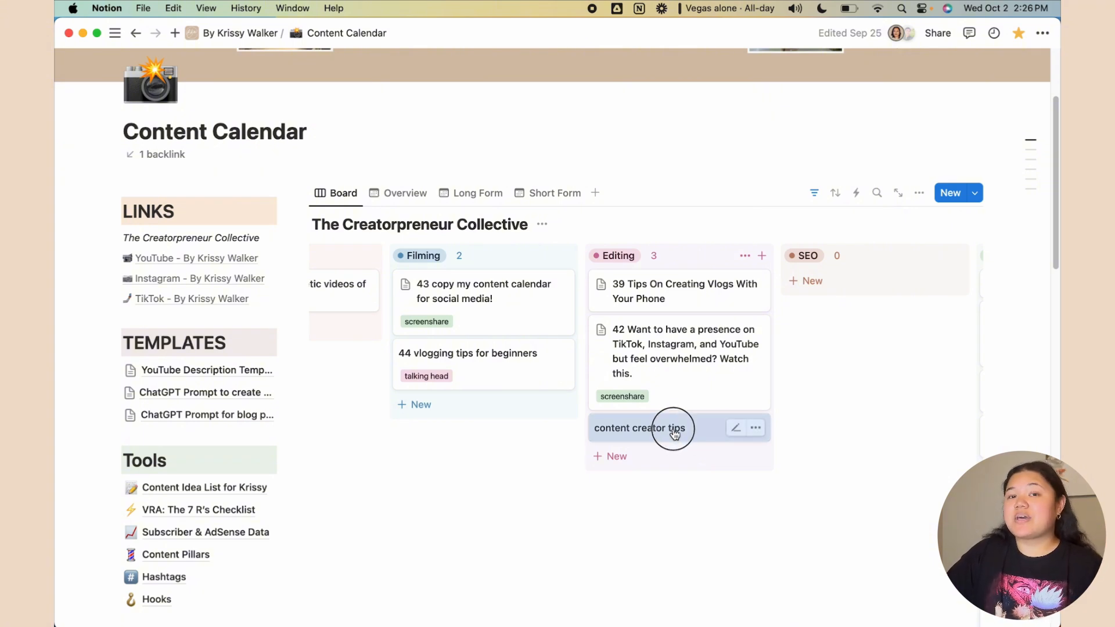
pyautogui.moveTo(671, 430); pyautogui.dragTo(876, 315)
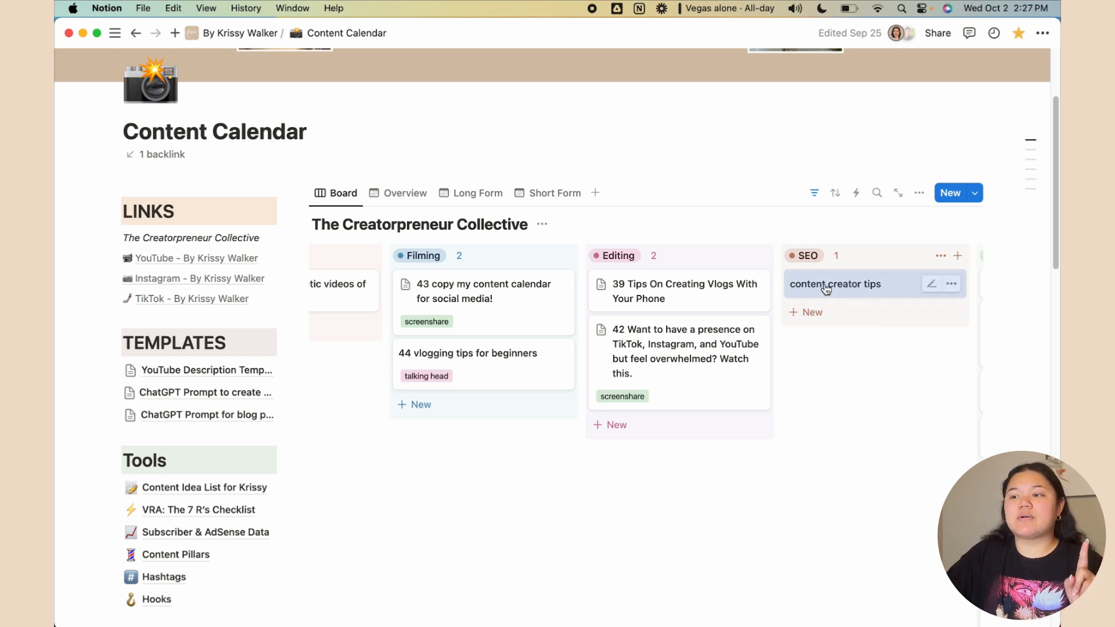
pyautogui.moveTo(824, 288)
pyautogui.mouseDown()
pyautogui.moveTo(933, 286)
pyautogui.moveTo(766, 279)
pyautogui.moveTo(839, 284)
pyautogui.mouseUp()
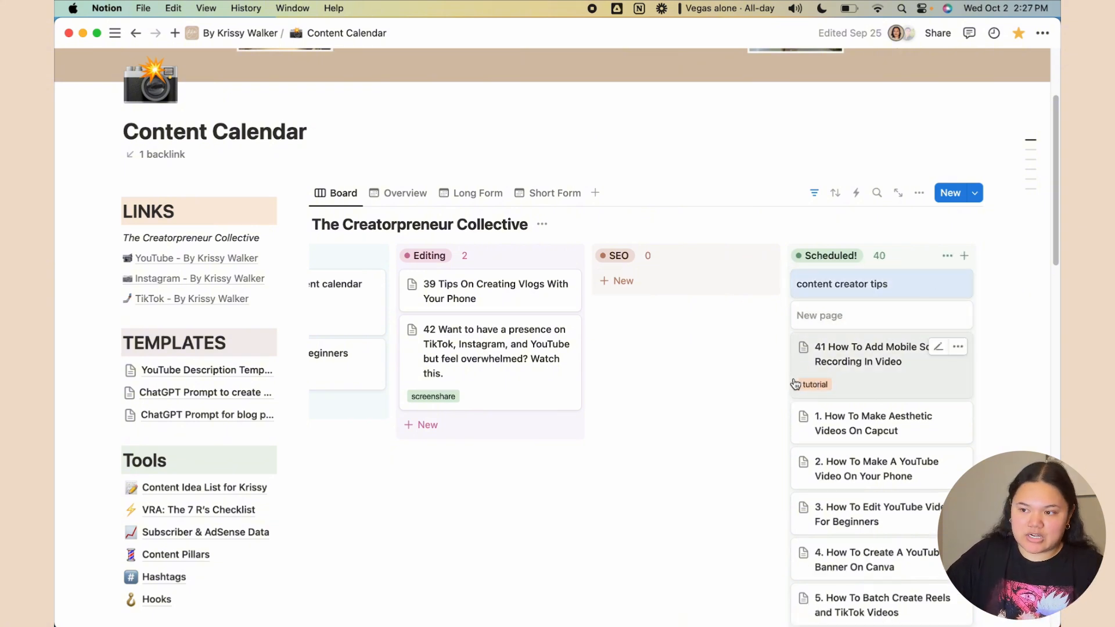
pyautogui.scroll(-2, 894, 449)
pyautogui.scroll(-3, 895, 448)
pyautogui.scroll(5, 893, 448)
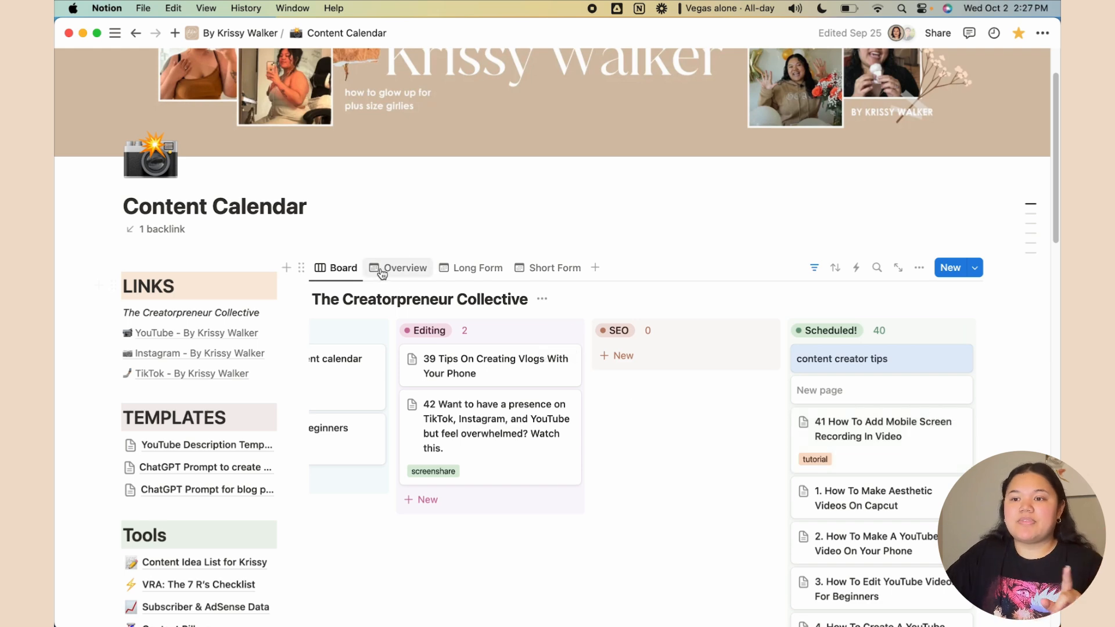
# Show the Overview calendar, step back to September 2024, then return to October 2024
pyautogui.click(400, 267)
pyautogui.scroll(-2, 906, 469)
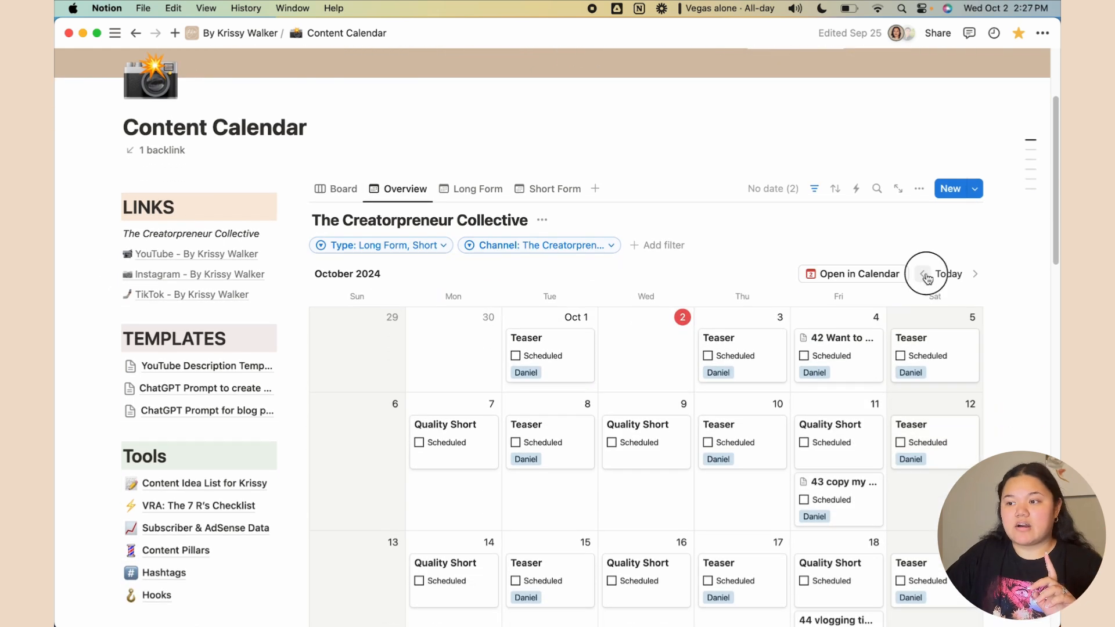
pyautogui.click(922, 274)
pyautogui.scroll(-5, 922, 445)
pyautogui.scroll(2, 922, 445)
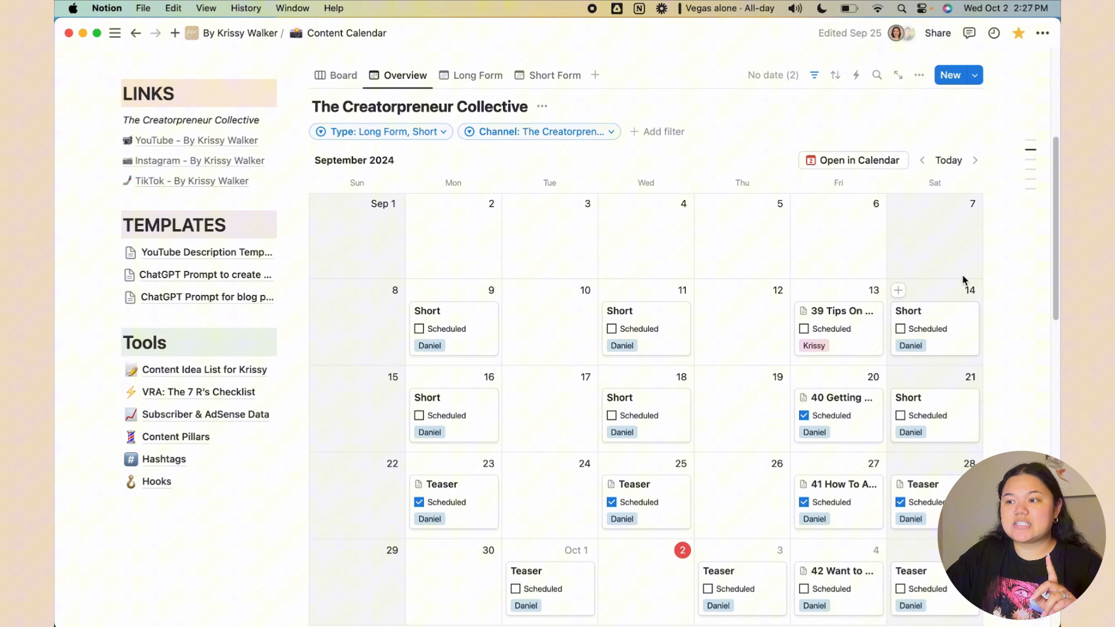
pyautogui.click(975, 160)
pyautogui.click(1022, 388)
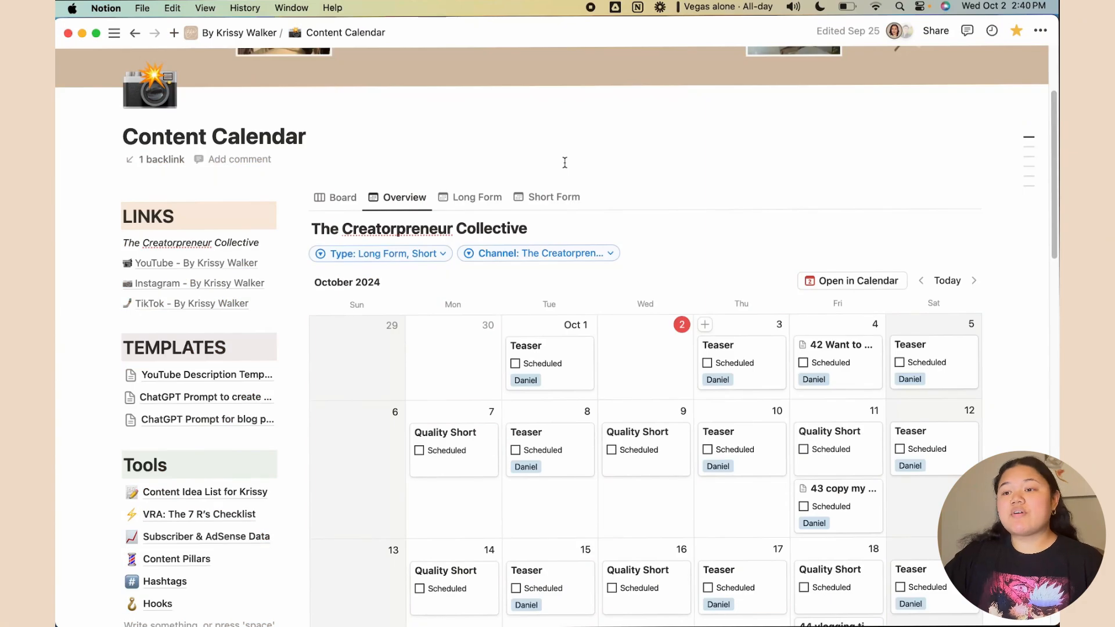
# In the Long Form calendar, tick Thumbnail, Final Video, Description and Scheduled on the Oct 4 video
pyautogui.click(473, 197)
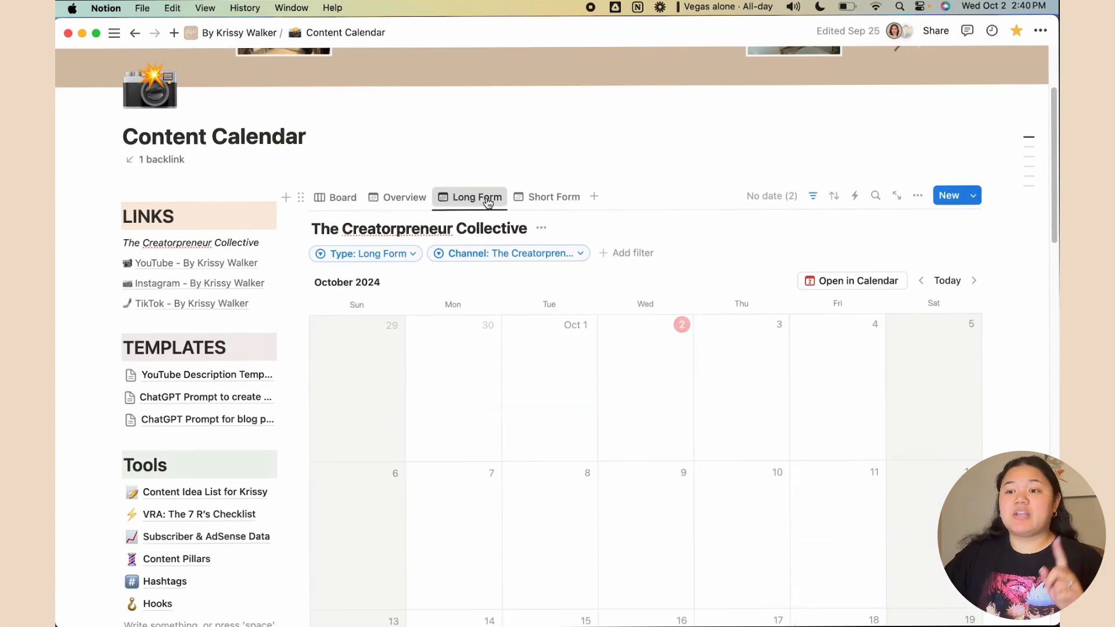
pyautogui.scroll(-2, 976, 298)
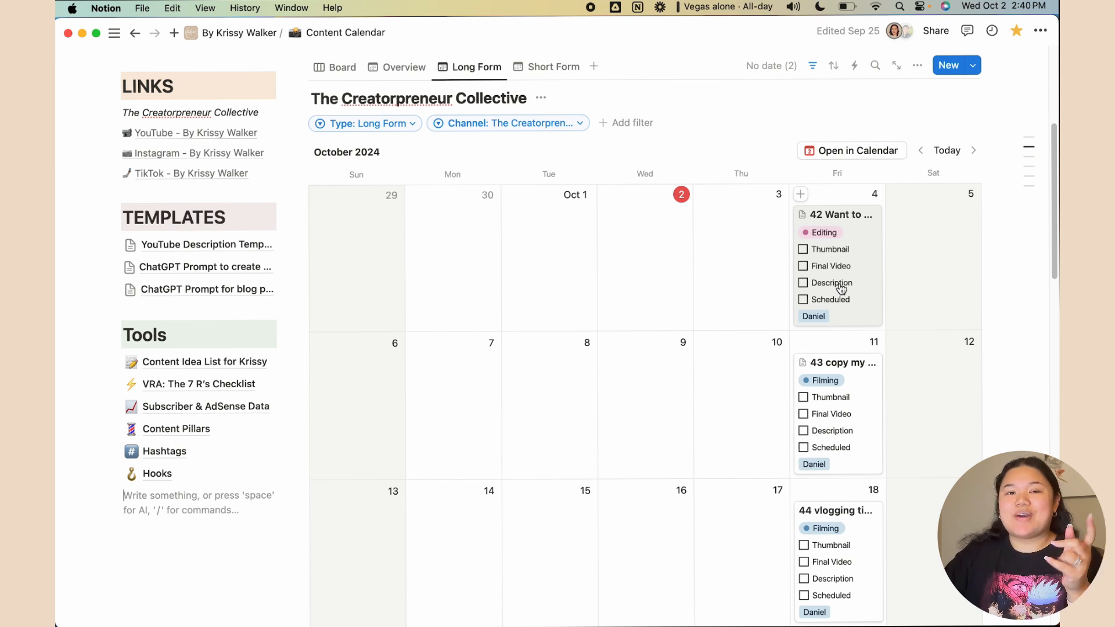
pyautogui.click(806, 253)
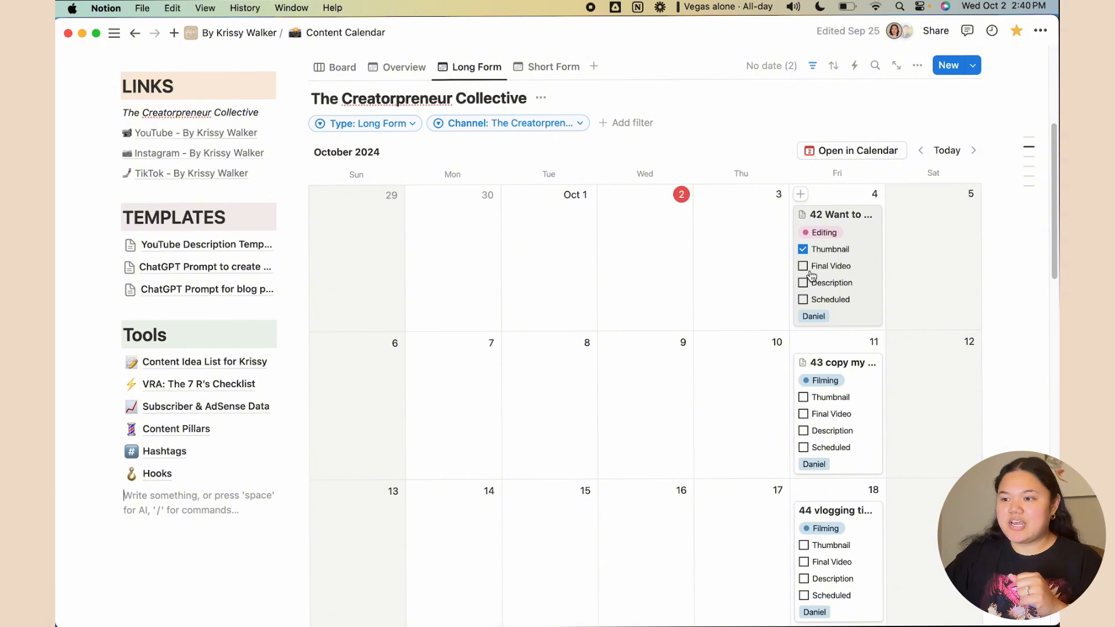
pyautogui.click(806, 267)
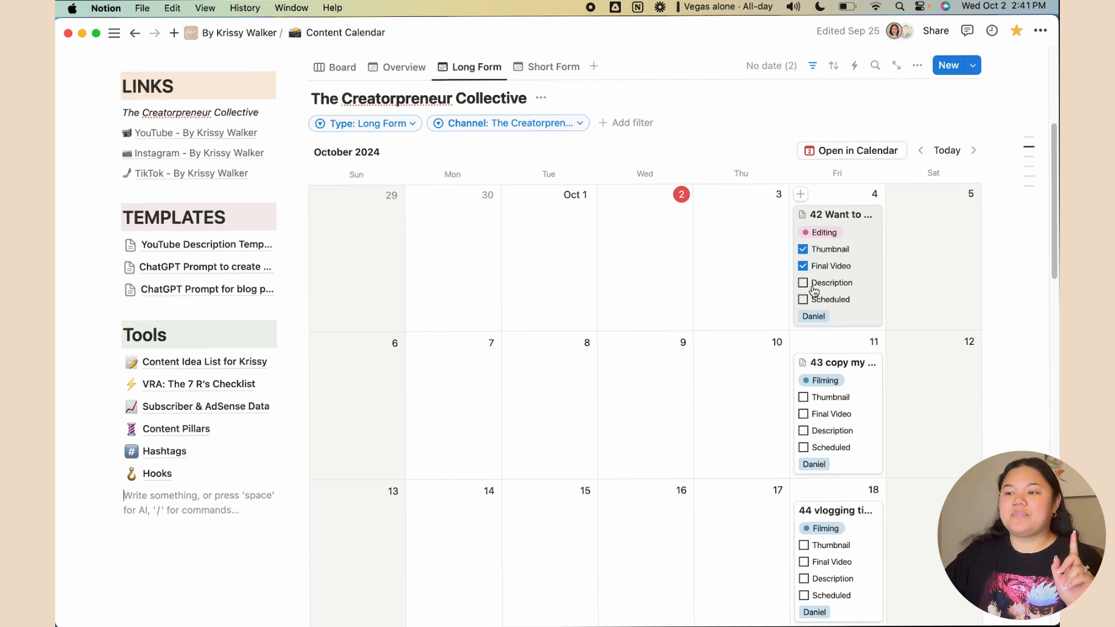
pyautogui.click(814, 285)
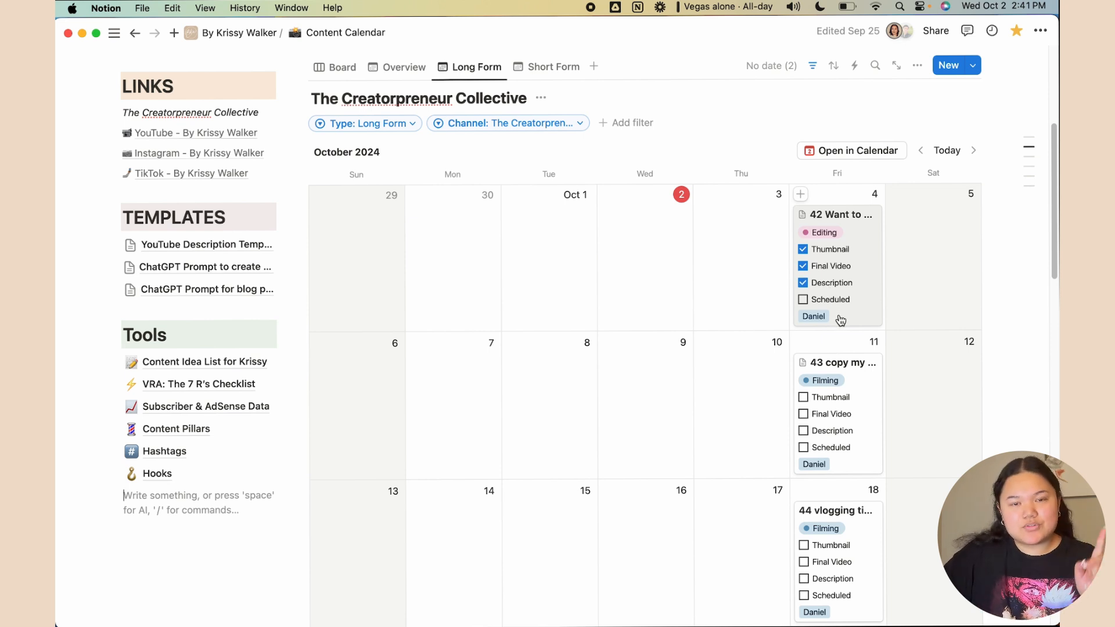
pyautogui.click(803, 299)
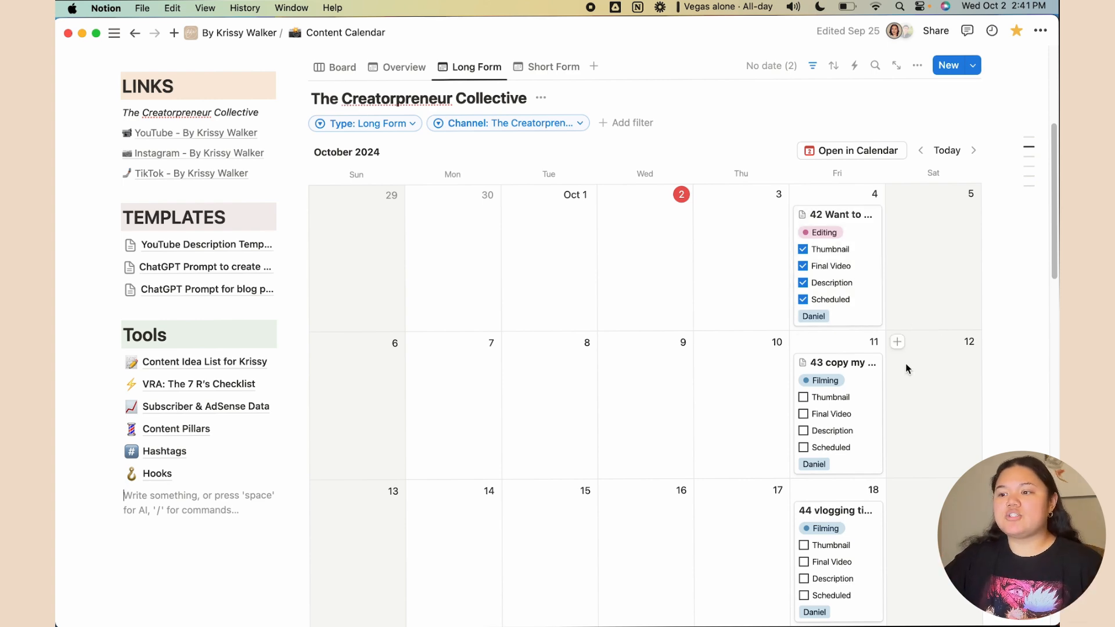
# Scroll back to the top of the calendar and switch to the Short Form view
pyautogui.scroll(-3, 909, 366)
pyautogui.scroll(3, 911, 367)
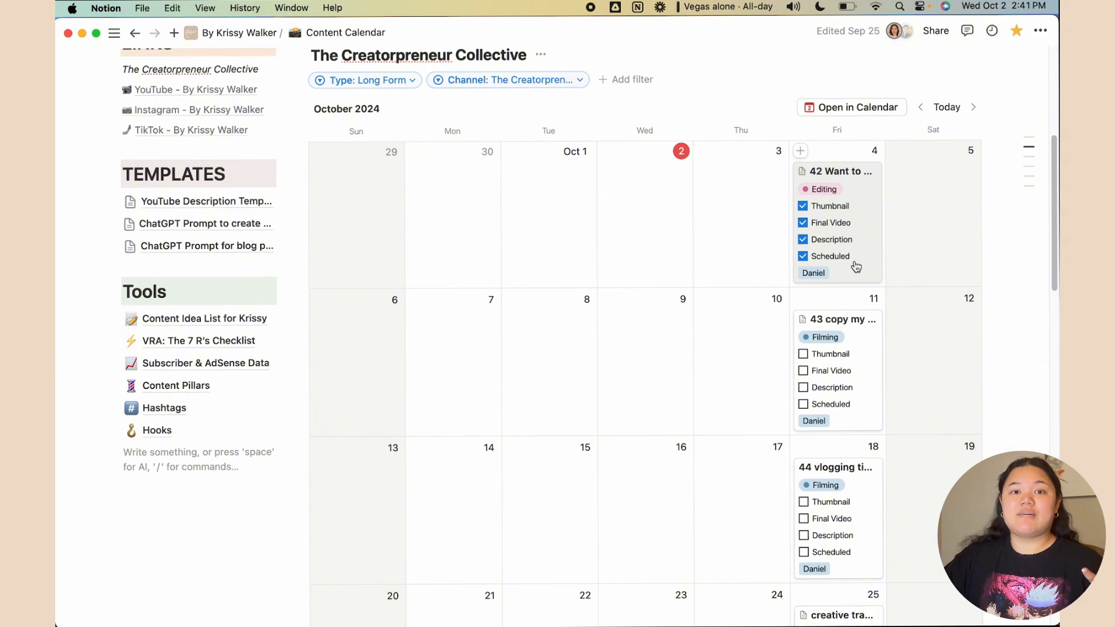
pyautogui.scroll(2, 812, 250)
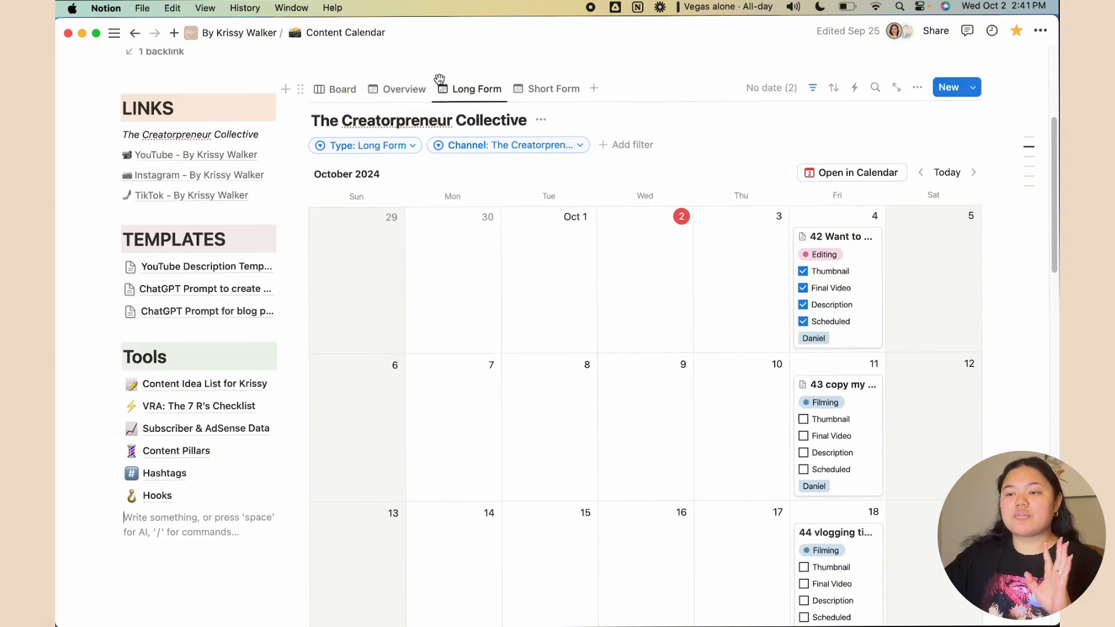
pyautogui.click(548, 93)
# Scroll the Short Form calendar to view the September 2024 short-video slots
pyautogui.scroll(-5, 791, 398)
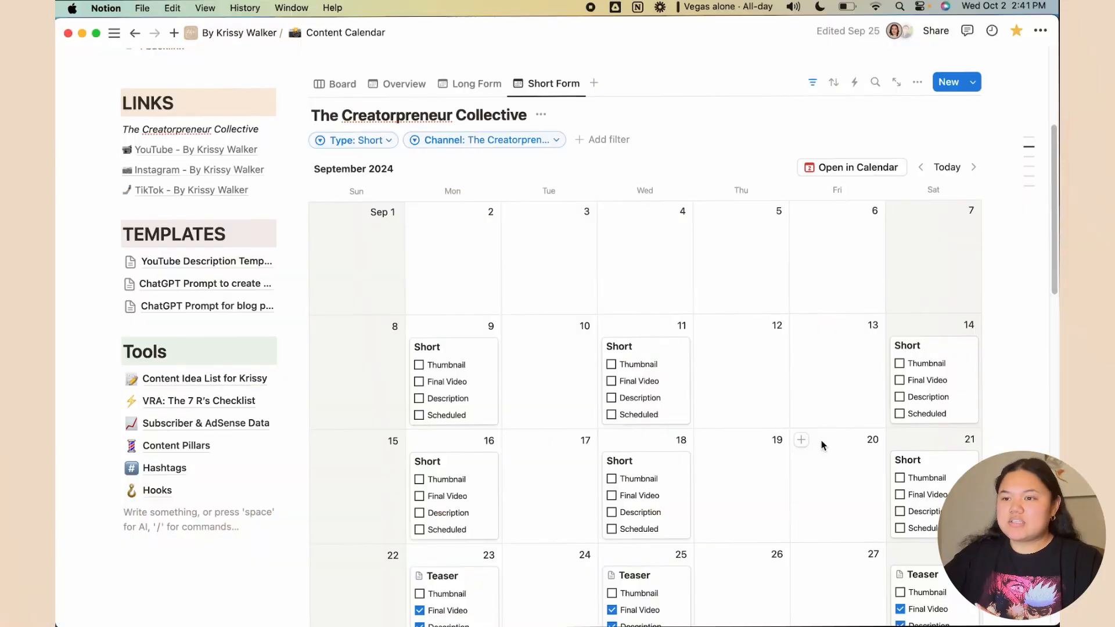
pyautogui.scroll(5, 821, 432)
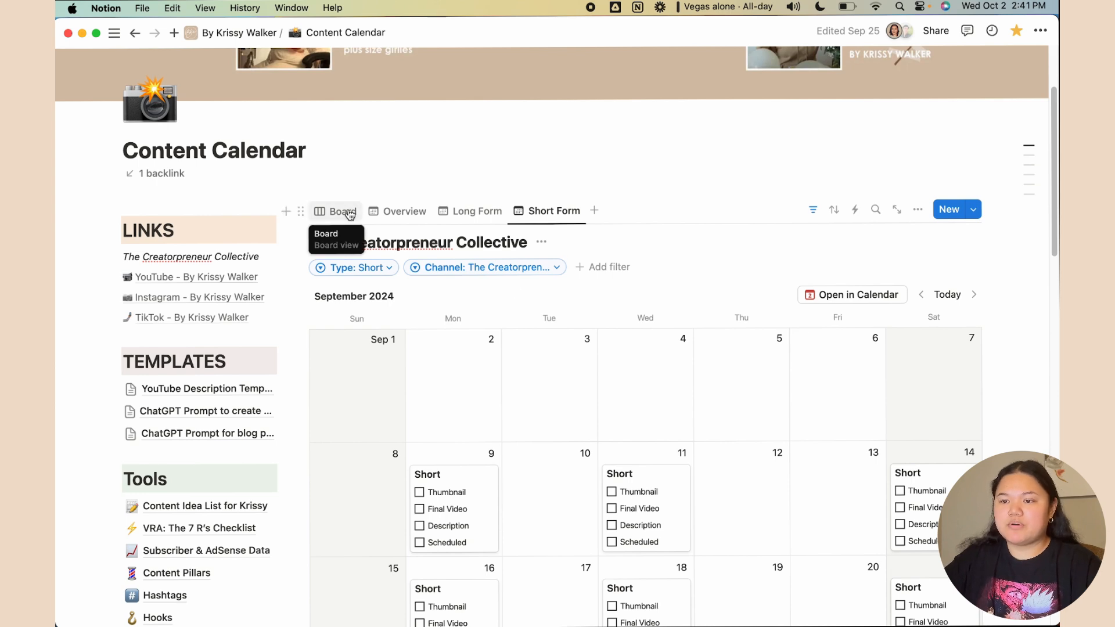
# Open the September 11 'Short' card as a peek page
pyautogui.scroll(-3, 565, 246)
pyautogui.click(654, 348)
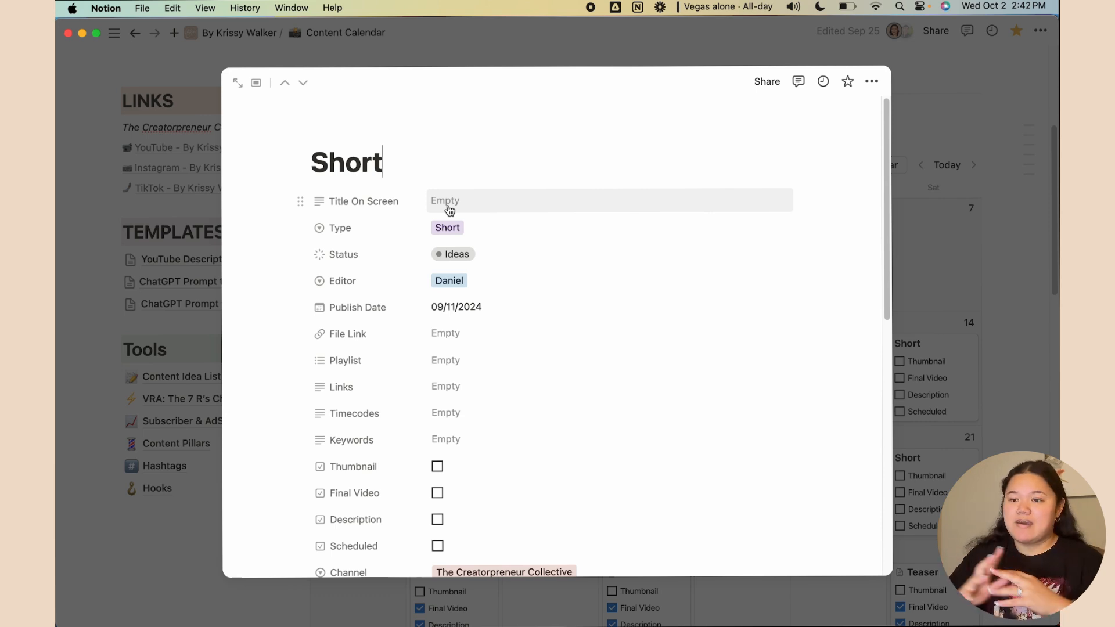
# Check the Type, Playlist, Links, Timecodes and Keywords fields, leaving Type as Short and the others empty
pyautogui.click(463, 228)
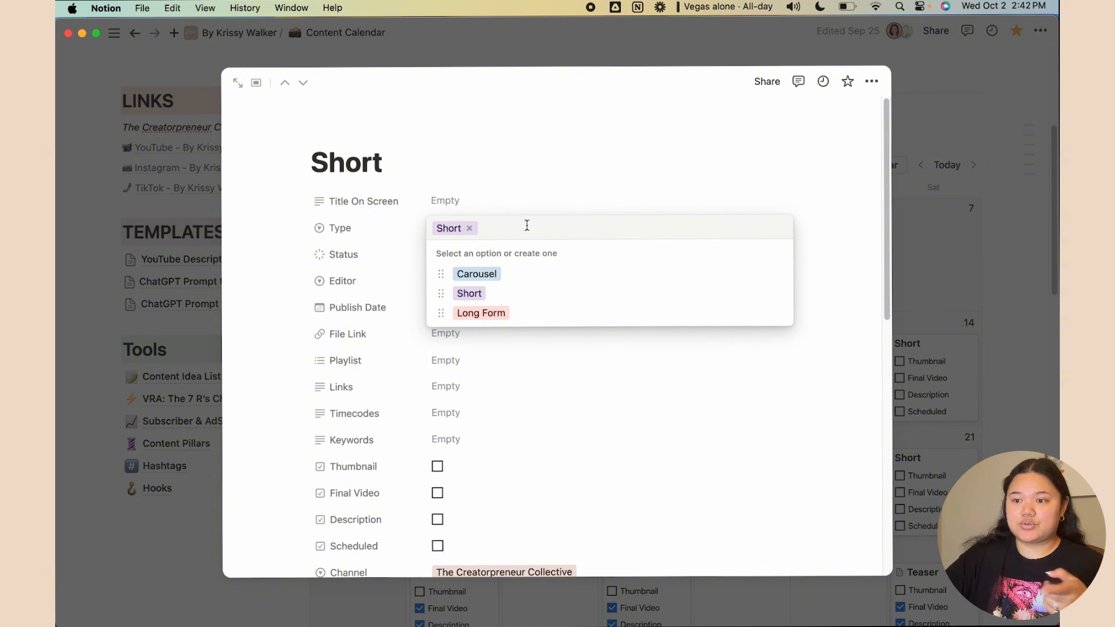
pyautogui.click(524, 208)
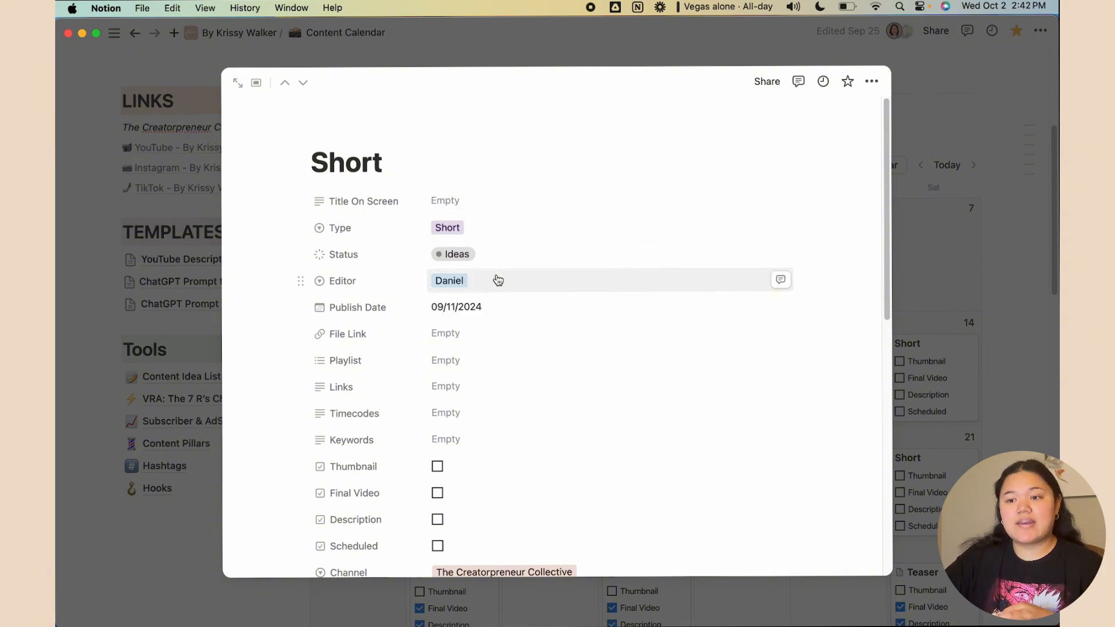
pyautogui.scroll(-3, 511, 308)
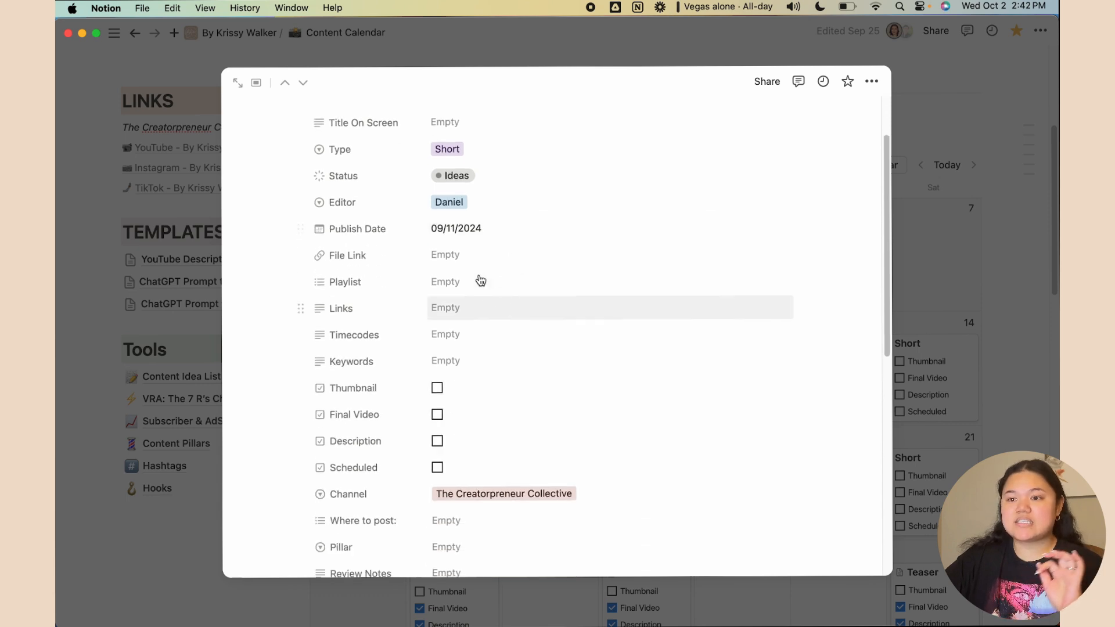
pyautogui.click(482, 281)
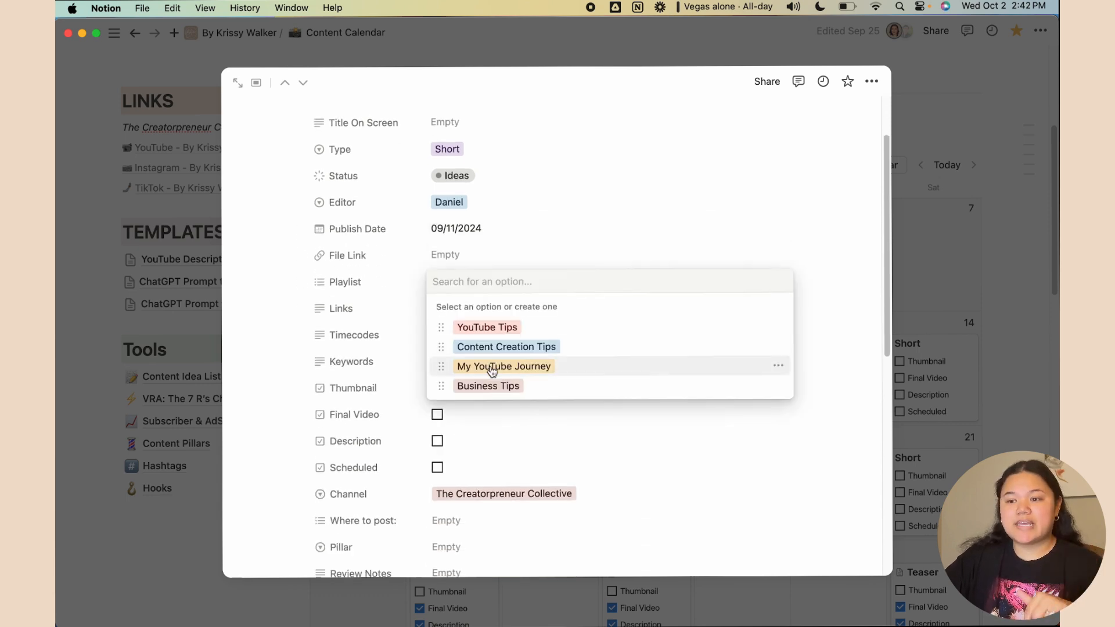
pyautogui.click(526, 255)
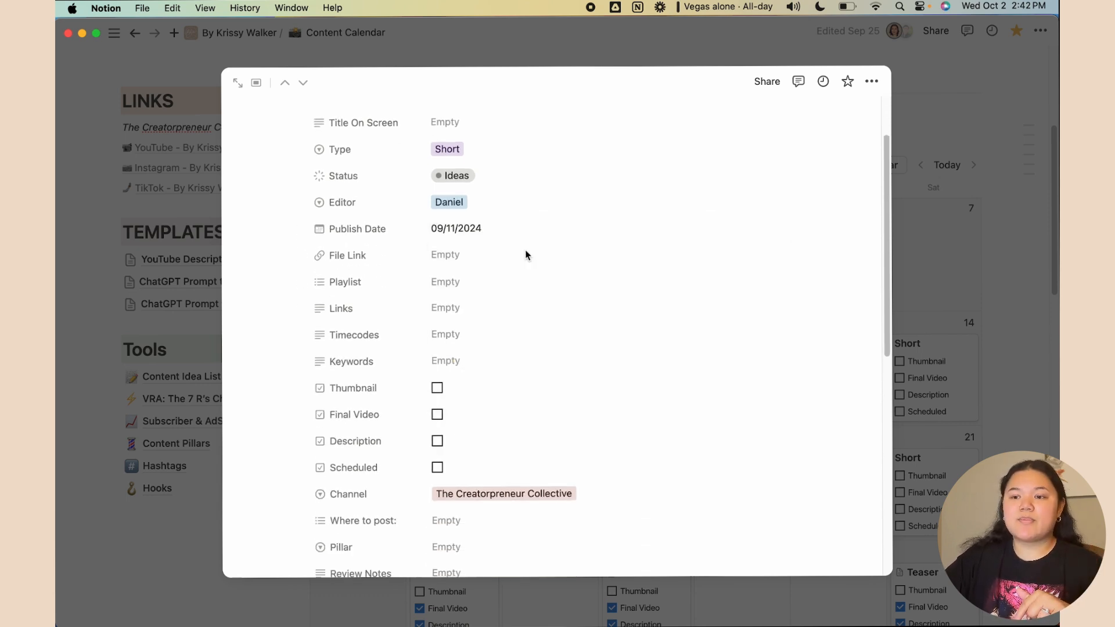
pyautogui.click(477, 314)
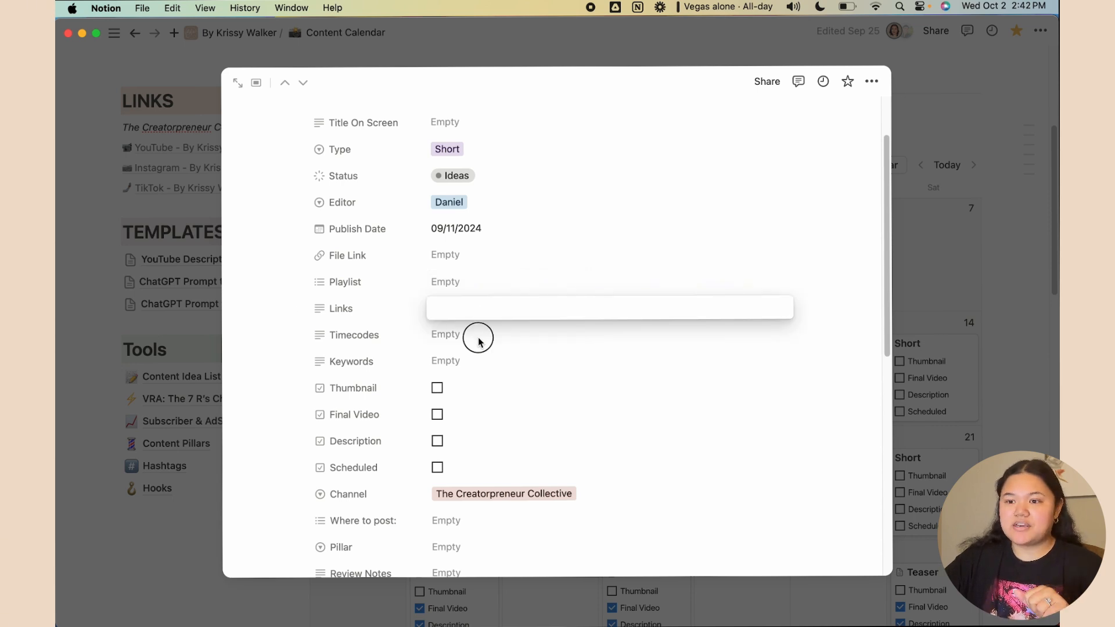
pyautogui.click(478, 341)
pyautogui.click(463, 337)
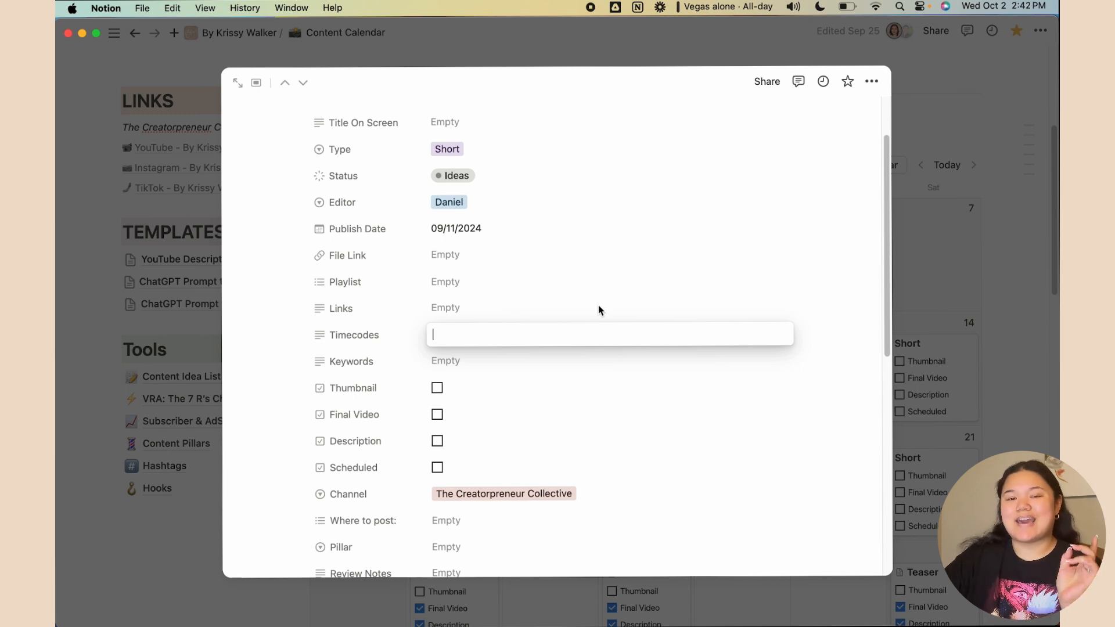
pyautogui.click(470, 361)
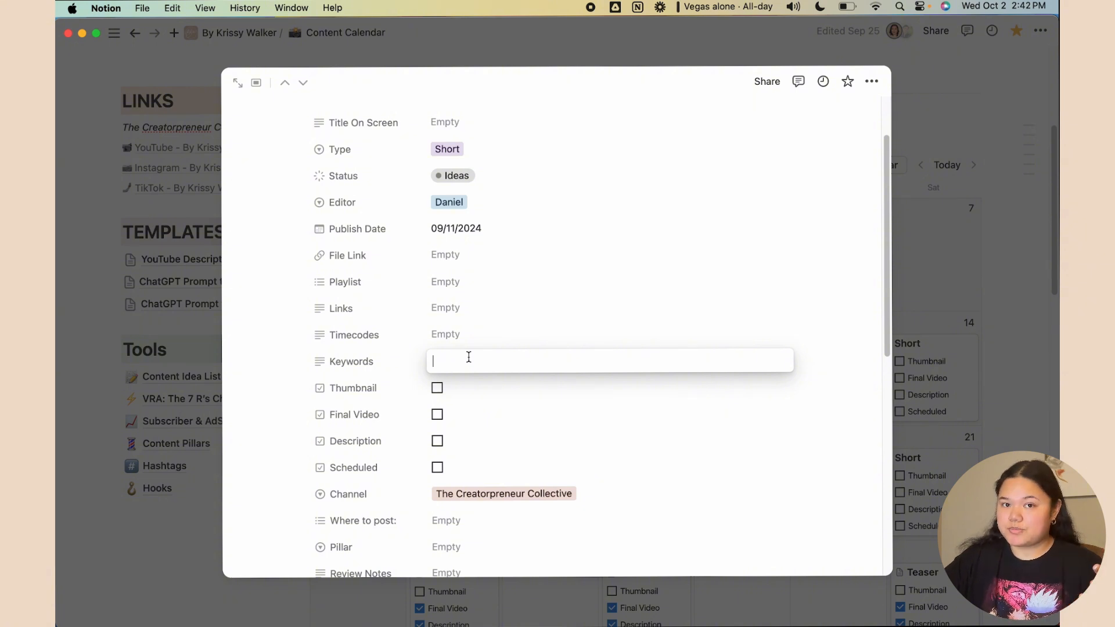
pyautogui.click(598, 416)
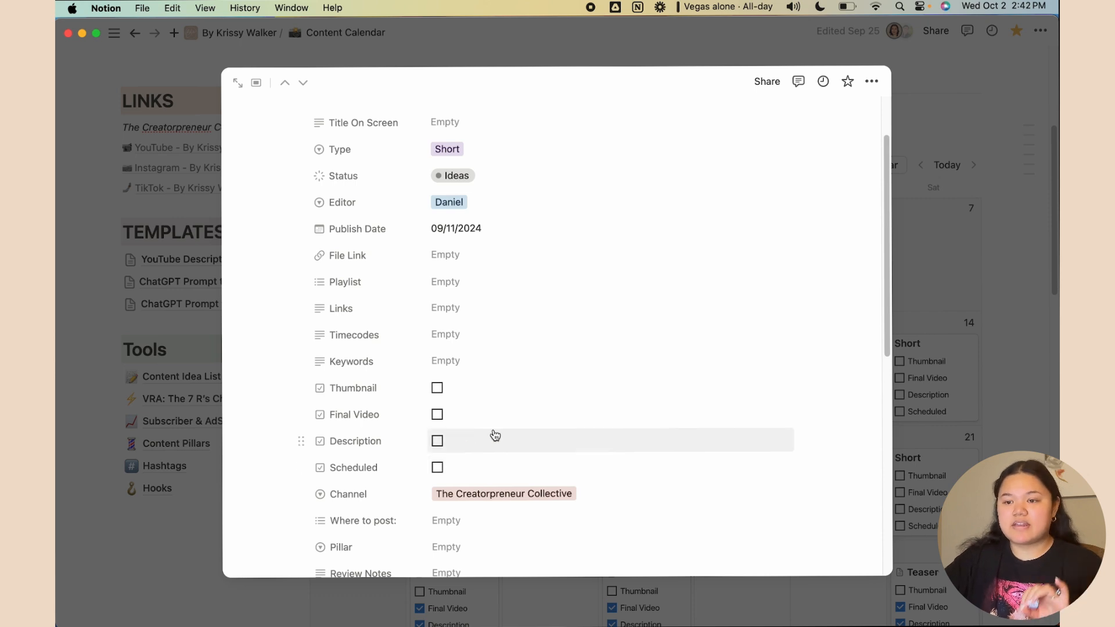
# Leave Channel, Where to post and Pillar unchanged, type 'DESCRIPTION' in Review Notes, and close the entry
pyautogui.scroll(-3, 494, 435)
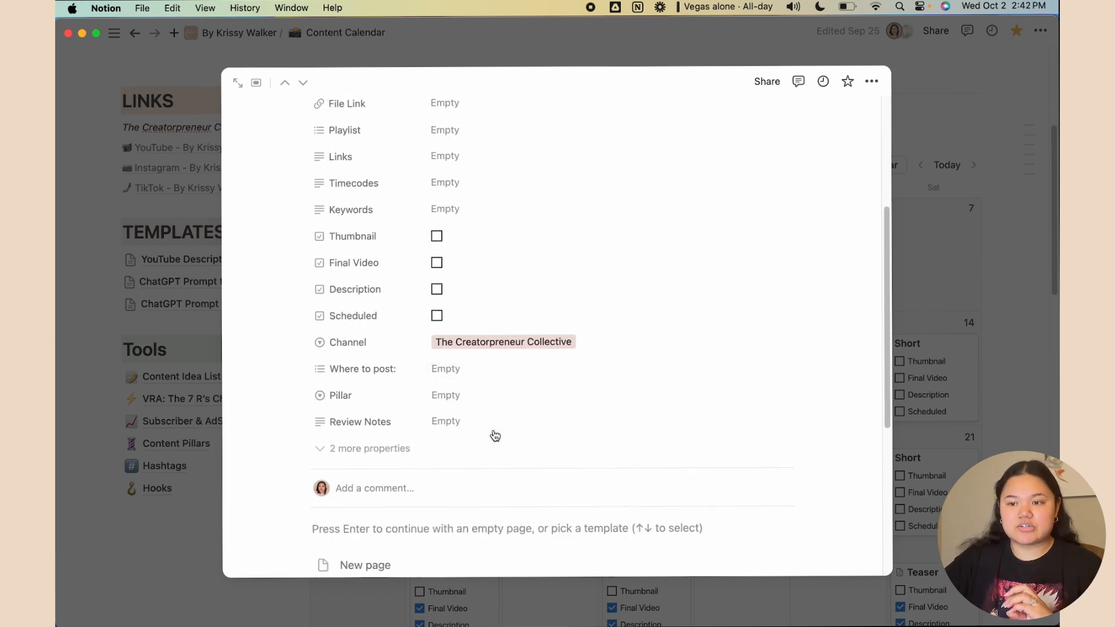
pyautogui.click(511, 349)
pyautogui.click(589, 319)
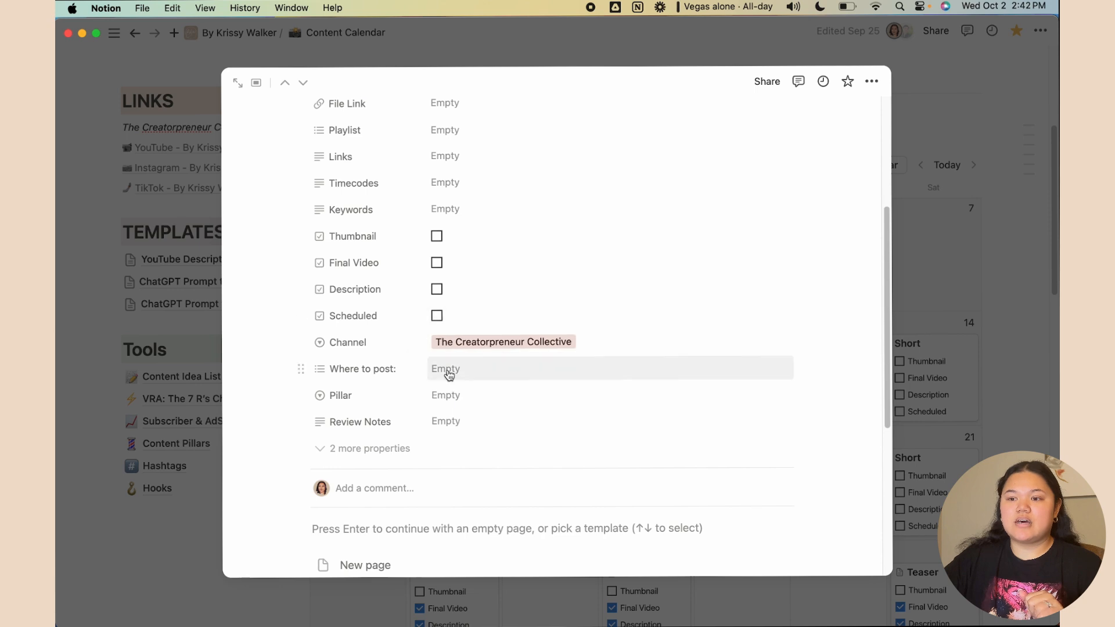
pyautogui.click(449, 372)
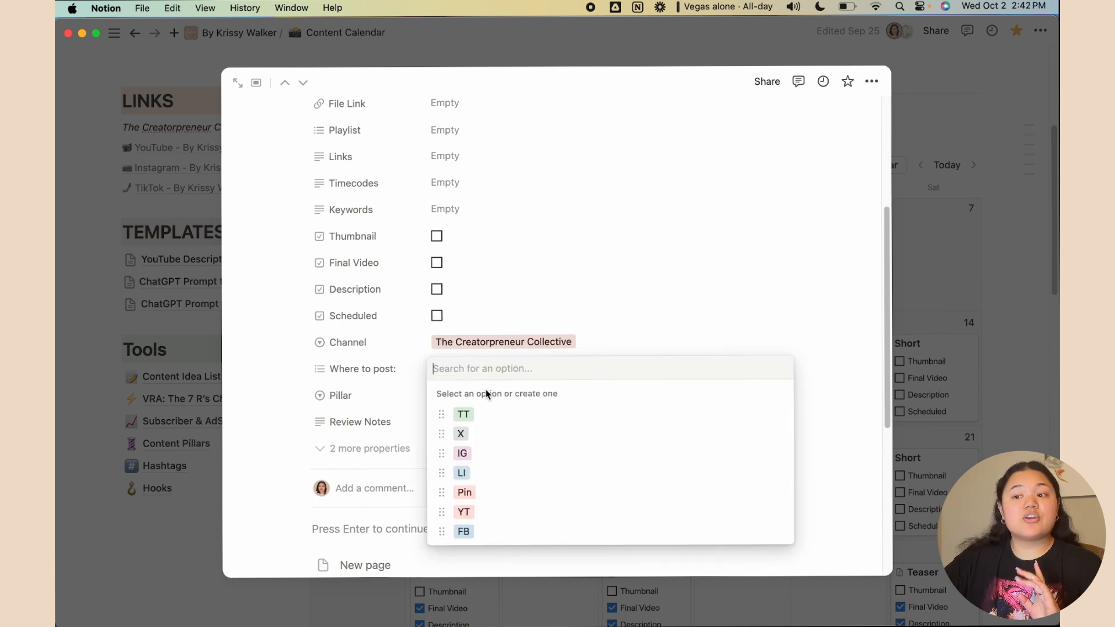
pyautogui.click(650, 331)
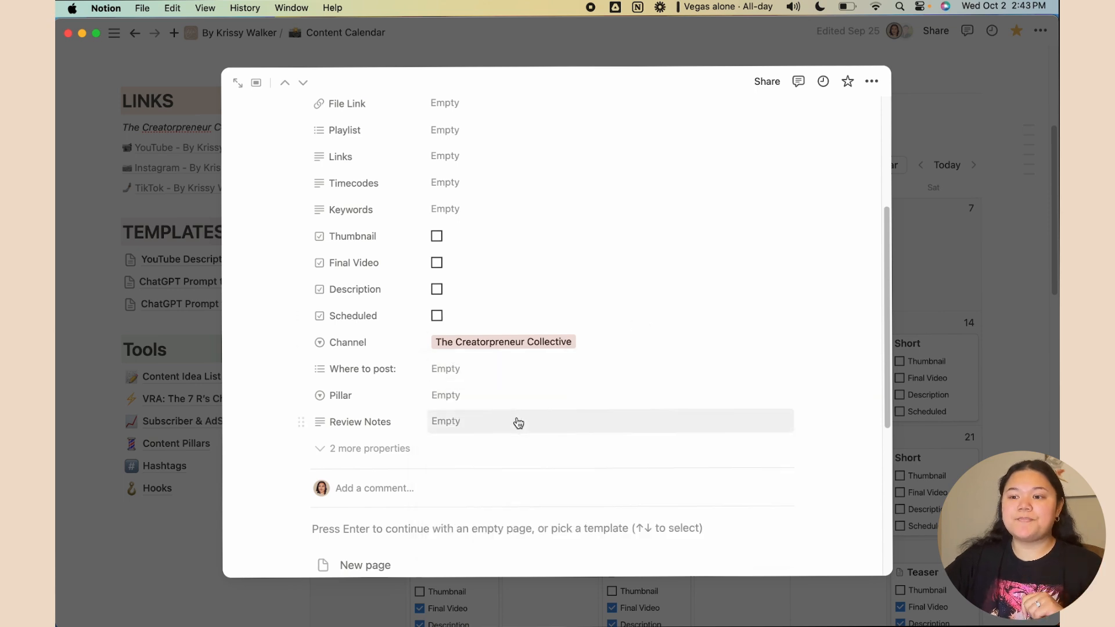
pyautogui.click(525, 395)
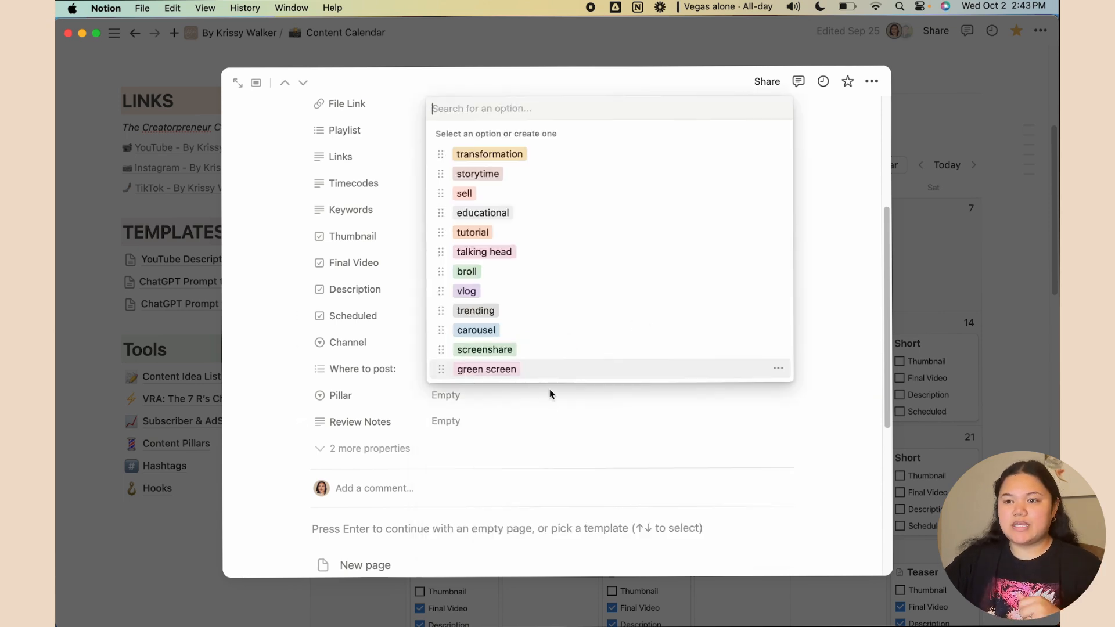
pyautogui.click(479, 419)
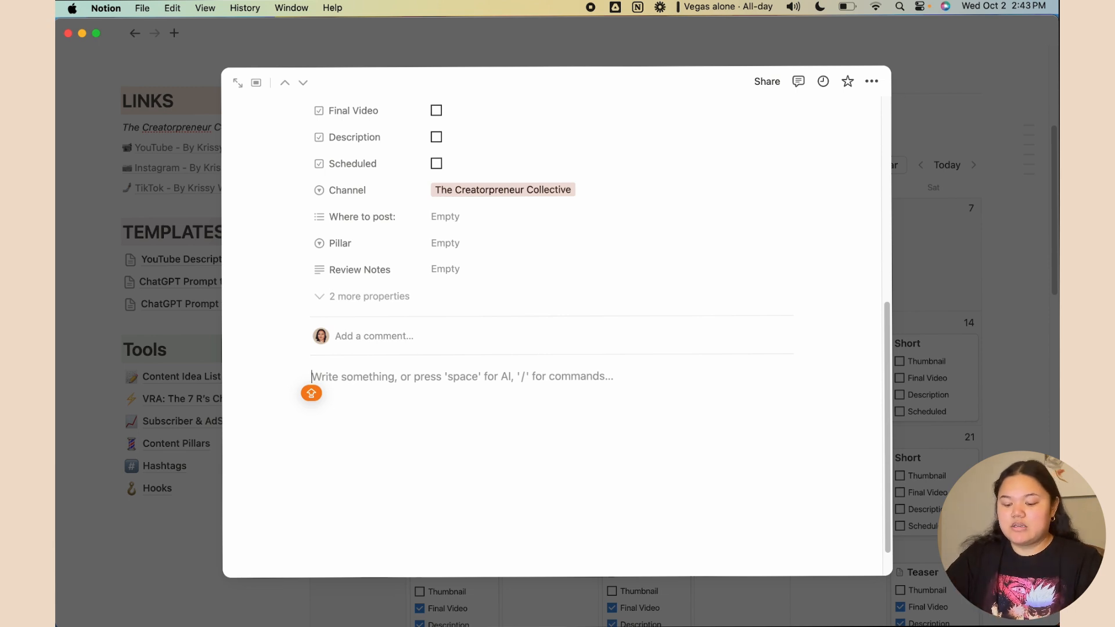
pyautogui.write('DESCRIPTION')
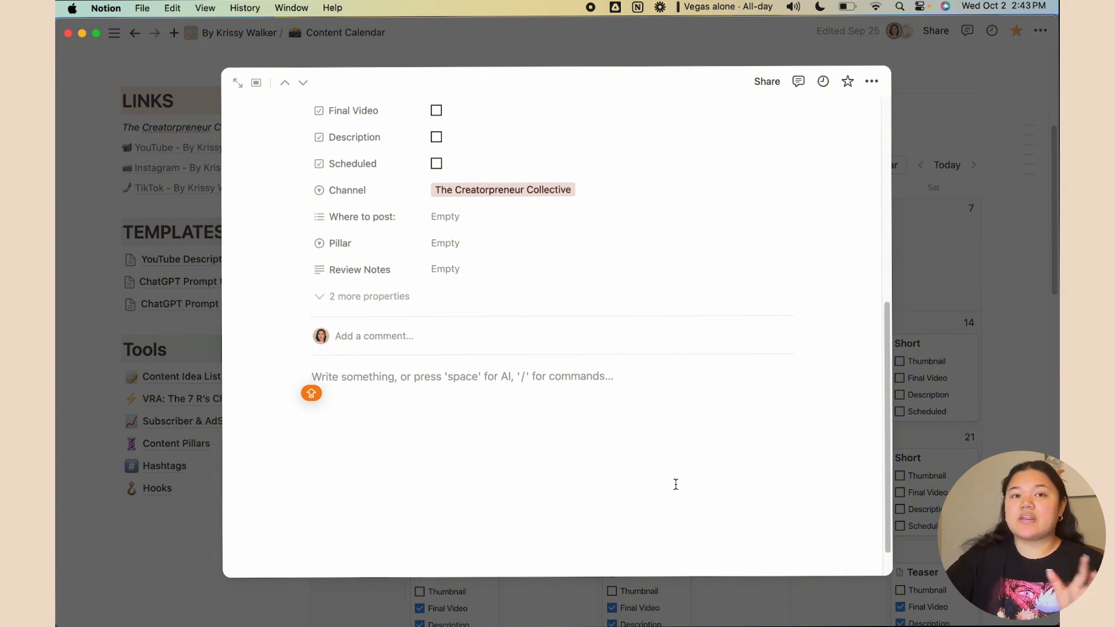
pyautogui.click(204, 522)
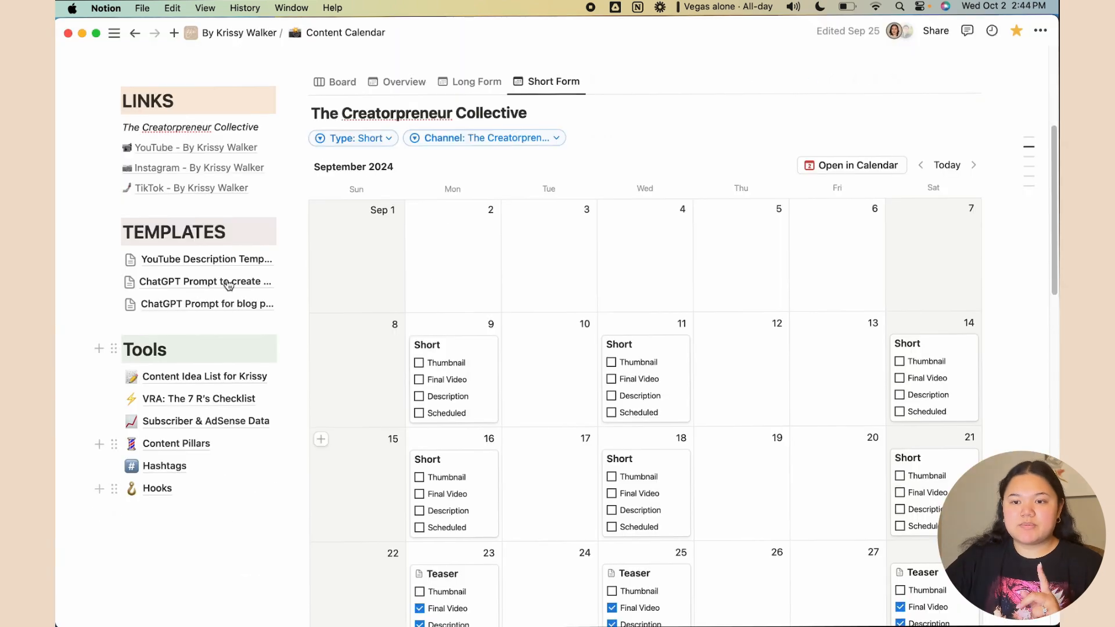
# Select all the text on the YouTube Description Template page to copy it
pyautogui.click(204, 259)
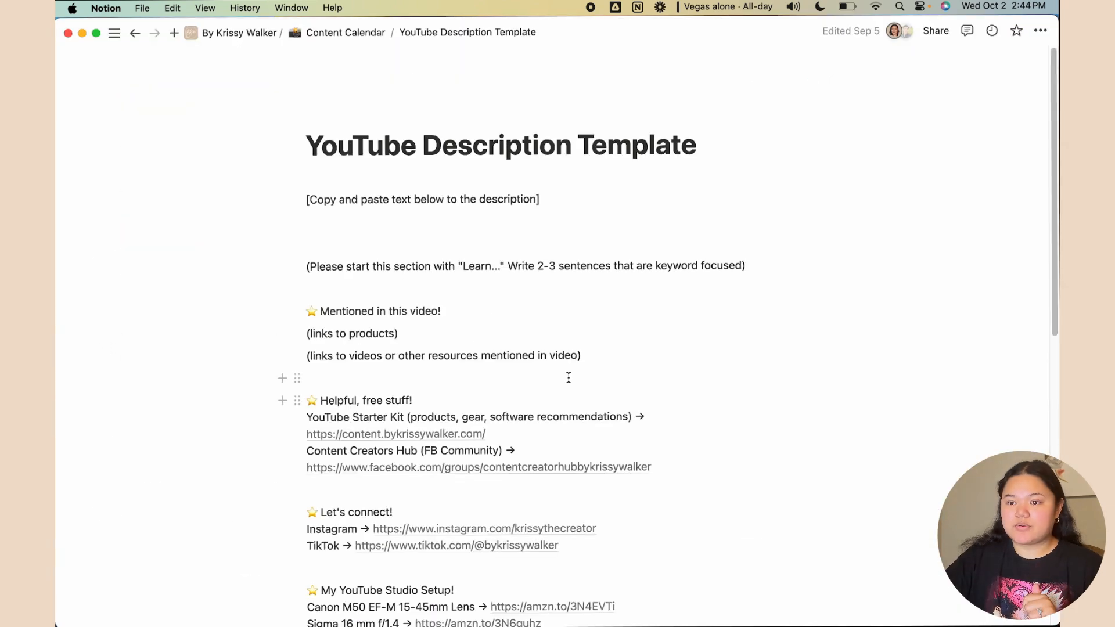
pyautogui.click(298, 265)
pyautogui.press('Escape')
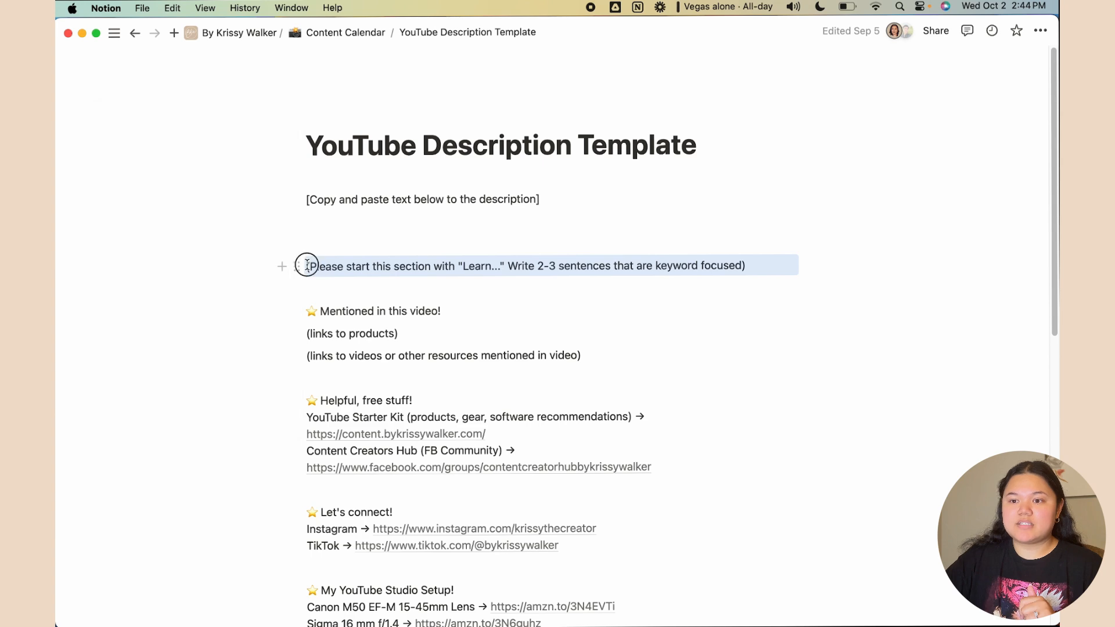
pyautogui.moveTo(307, 265); pyautogui.dragTo(737, 514)
pyautogui.scroll(-8, 695, 432)
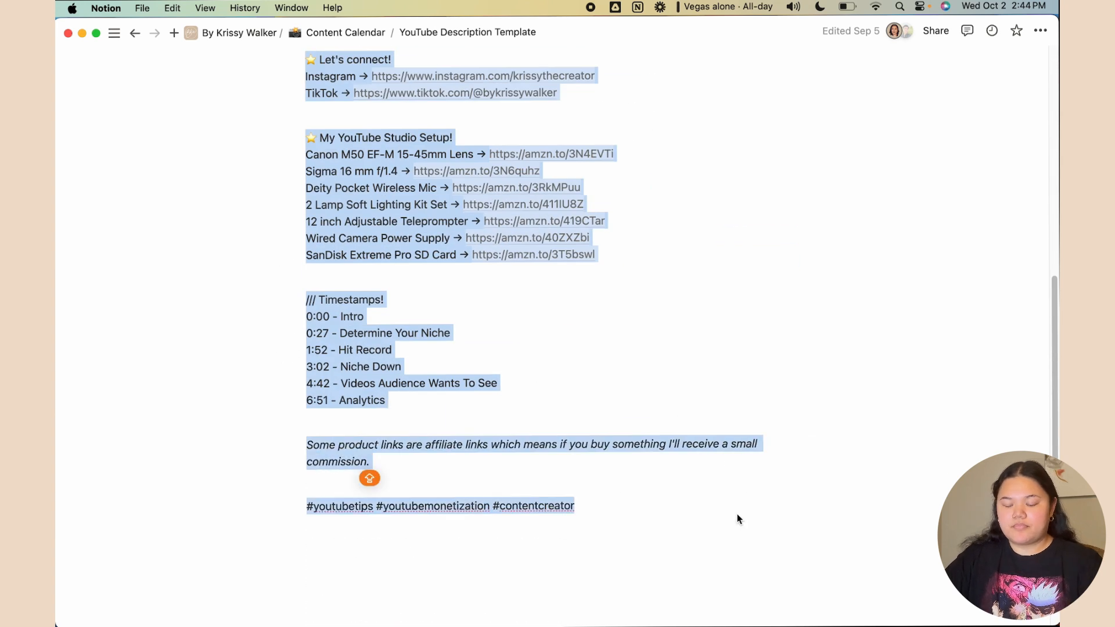
# Back on the Content Calendar's Long Form view, open the '43 copy my content calendar for social media!' entry
pyautogui.click(332, 33)
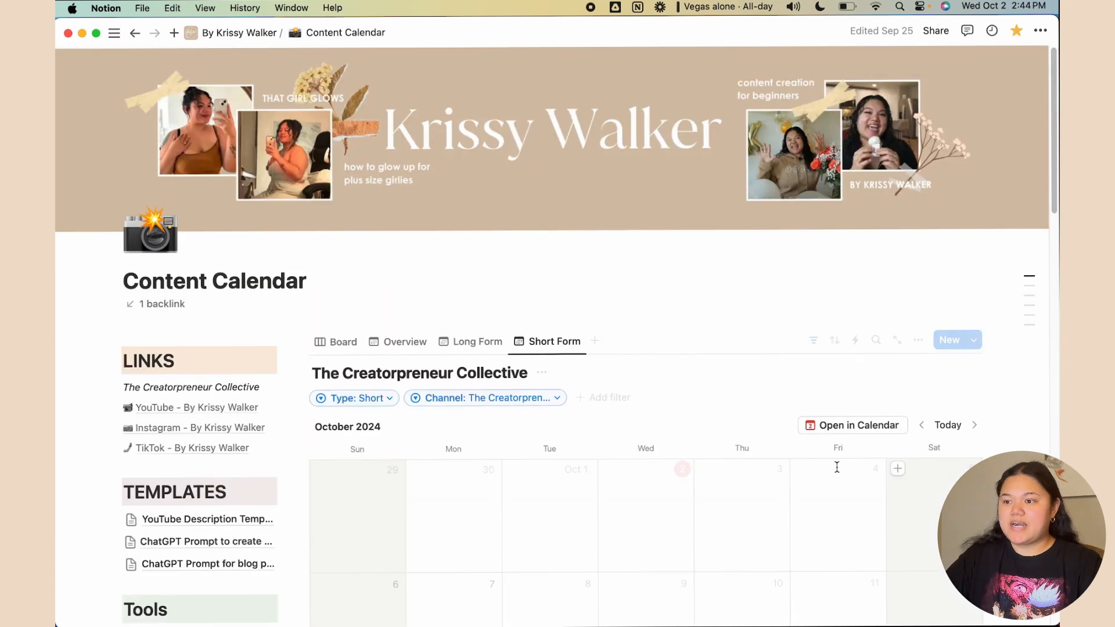
pyautogui.scroll(-5, 837, 467)
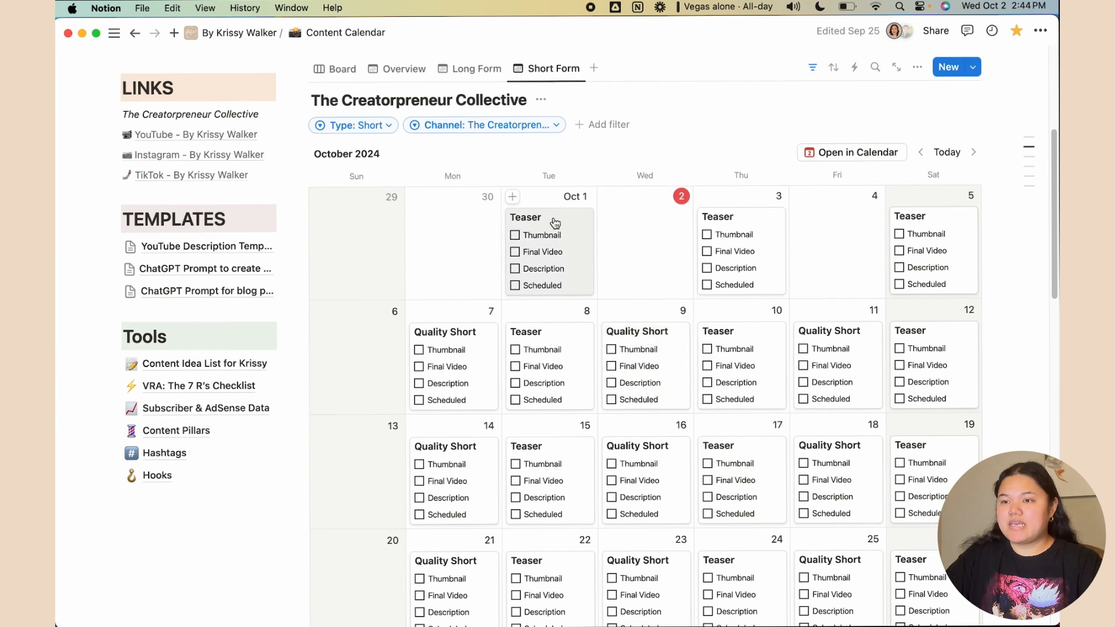
pyautogui.click(473, 69)
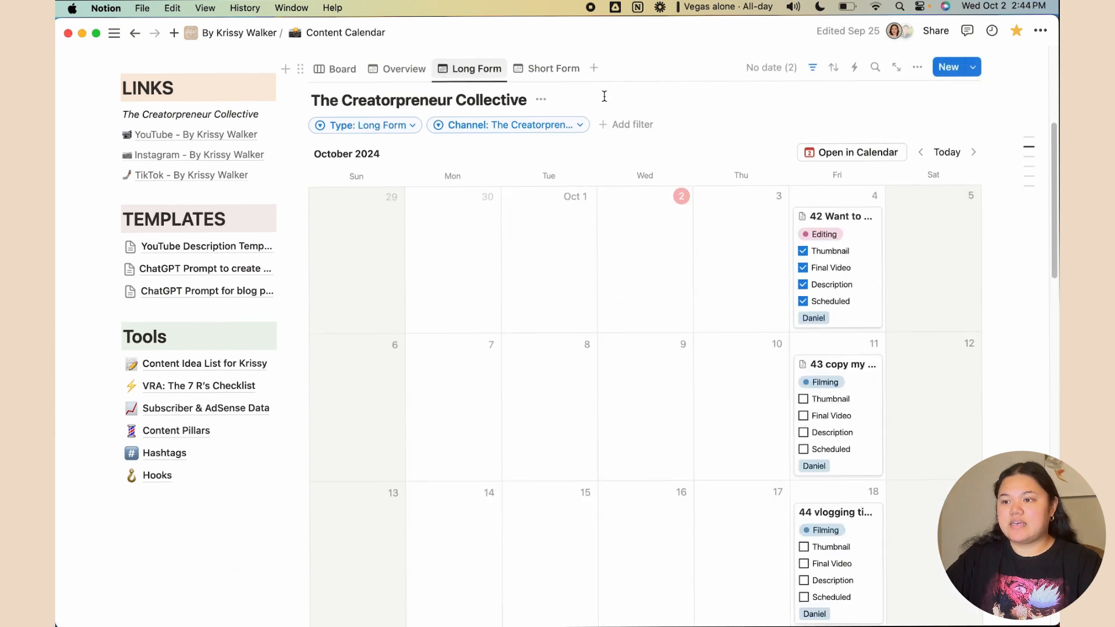
pyautogui.click(862, 376)
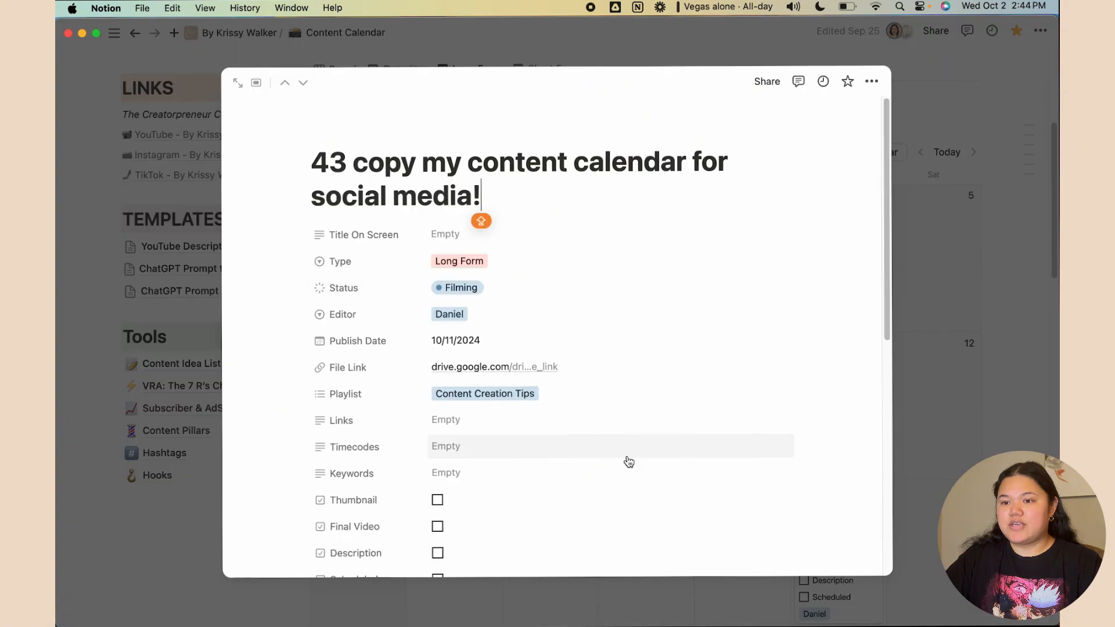
pyautogui.scroll(-10, 629, 461)
# Paste the template into video 43's body and delete the old summary and Review Notes text
pyautogui.click(436, 447)
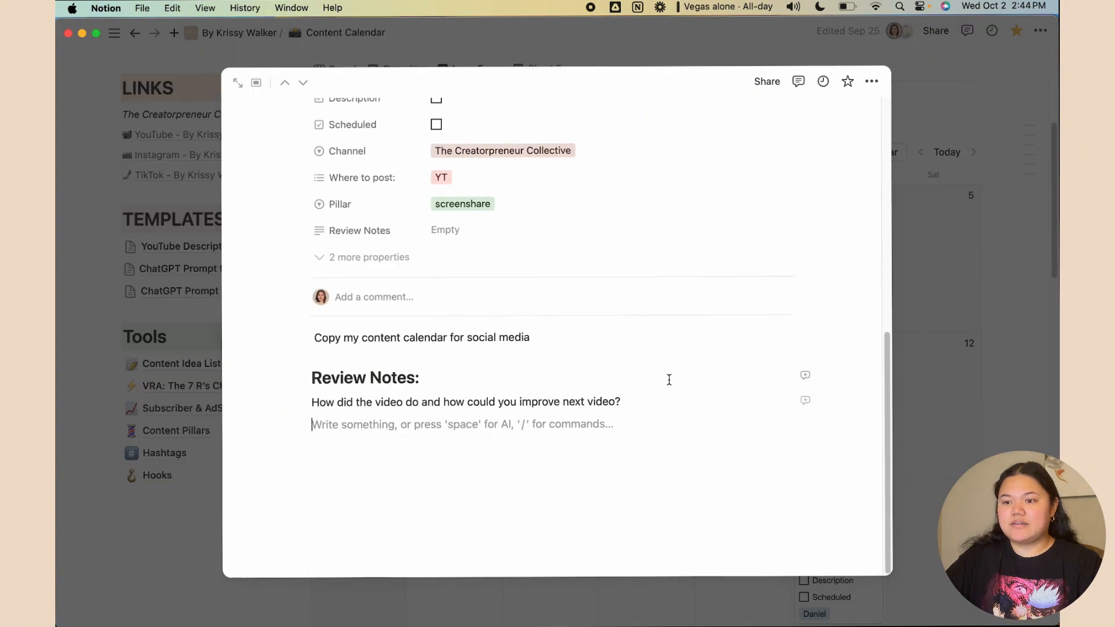
pyautogui.moveTo(522, 441); pyautogui.dragTo(291, 322)
pyautogui.press('super+v')
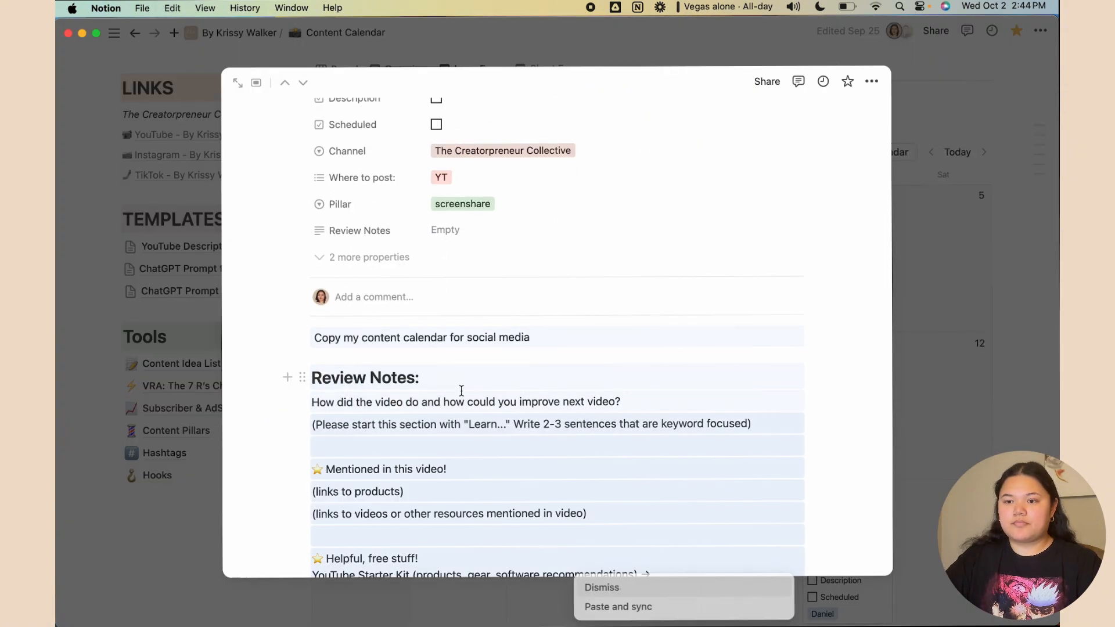
pyautogui.click(419, 388)
pyautogui.click(613, 399)
pyautogui.keyDown('shift'); pyautogui.click(286, 325); pyautogui.keyUp('shift')
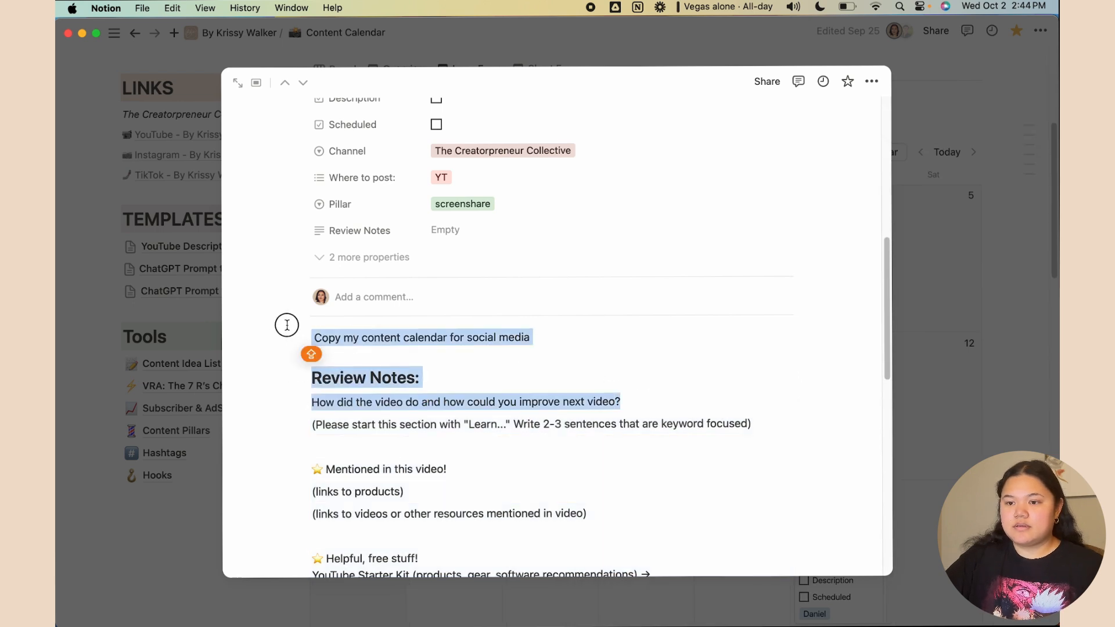
pyautogui.press('BackSpace')
pyautogui.press('BackSpace')
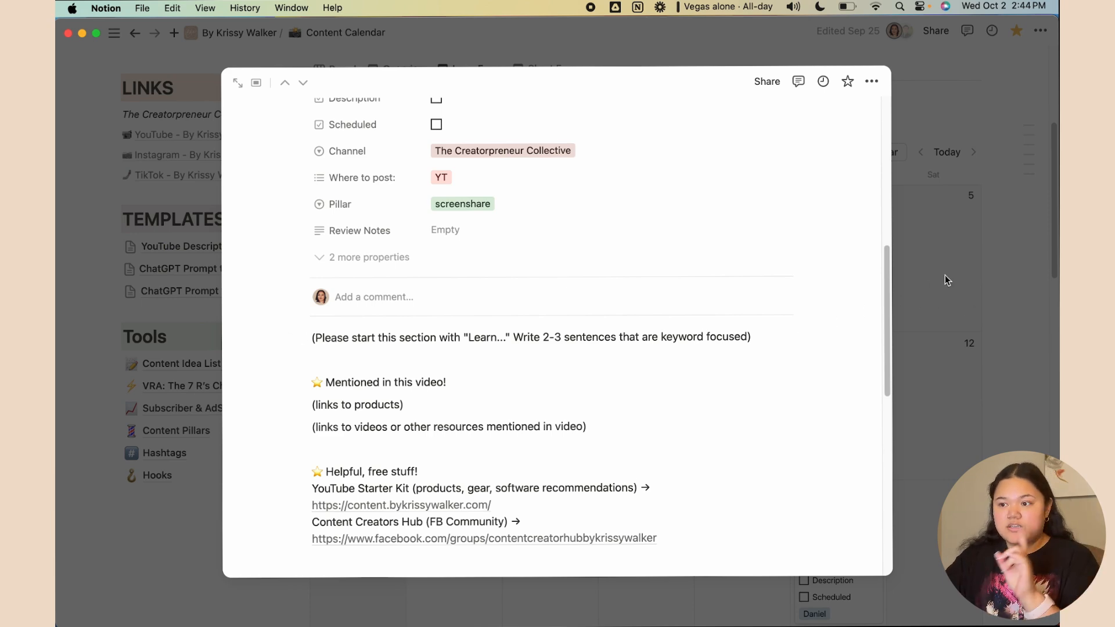
pyautogui.scroll(15, 635, 294)
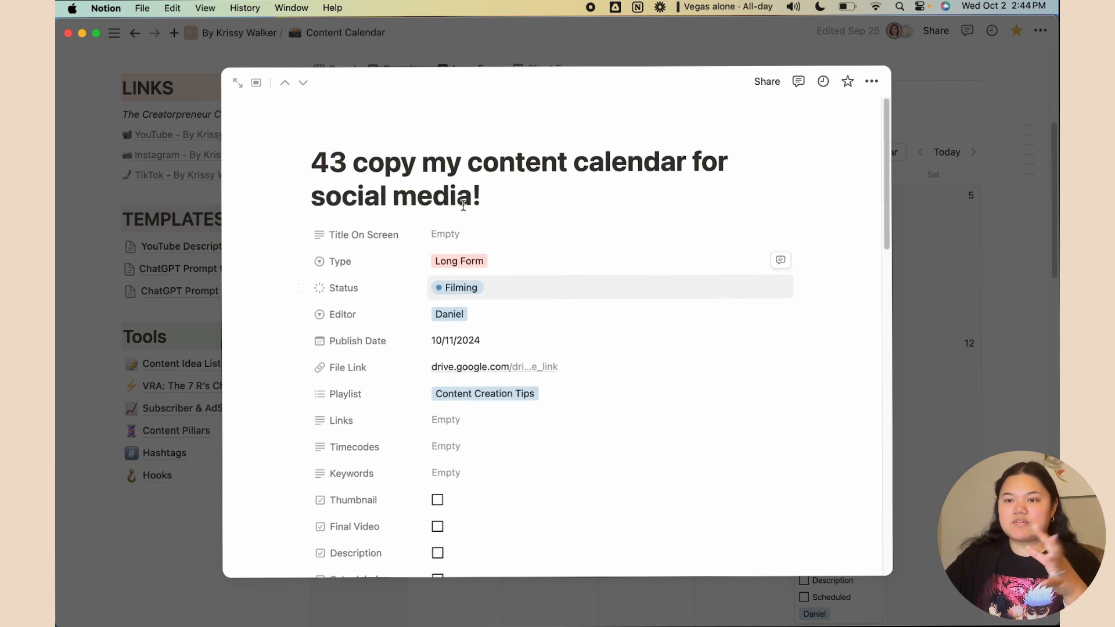
pyautogui.scroll(-8, 367, 408)
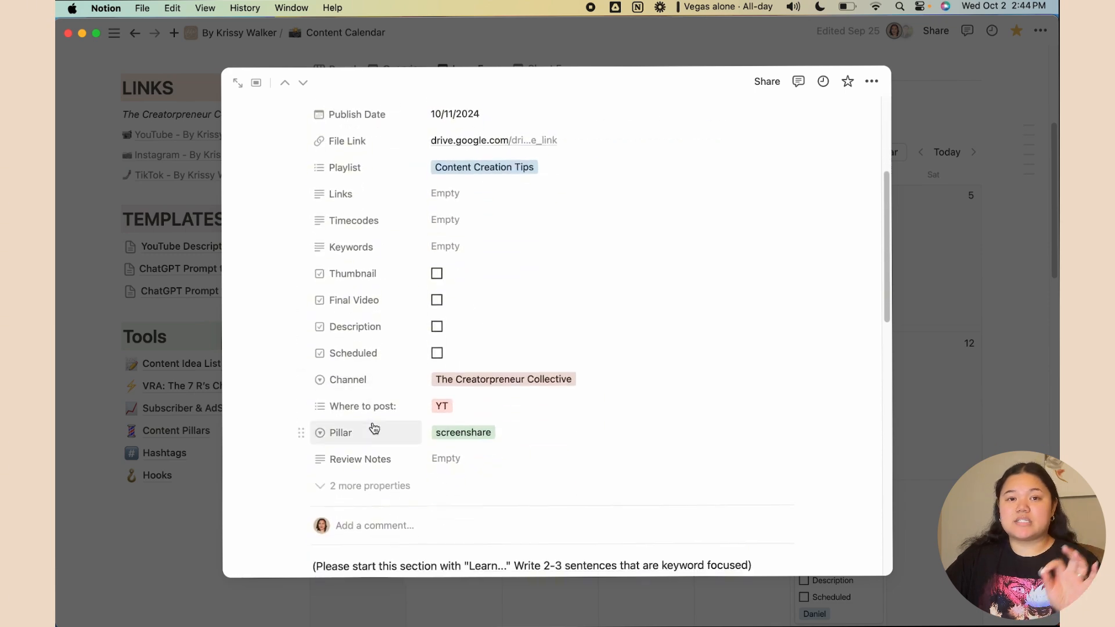
pyautogui.scroll(-10, 780, 356)
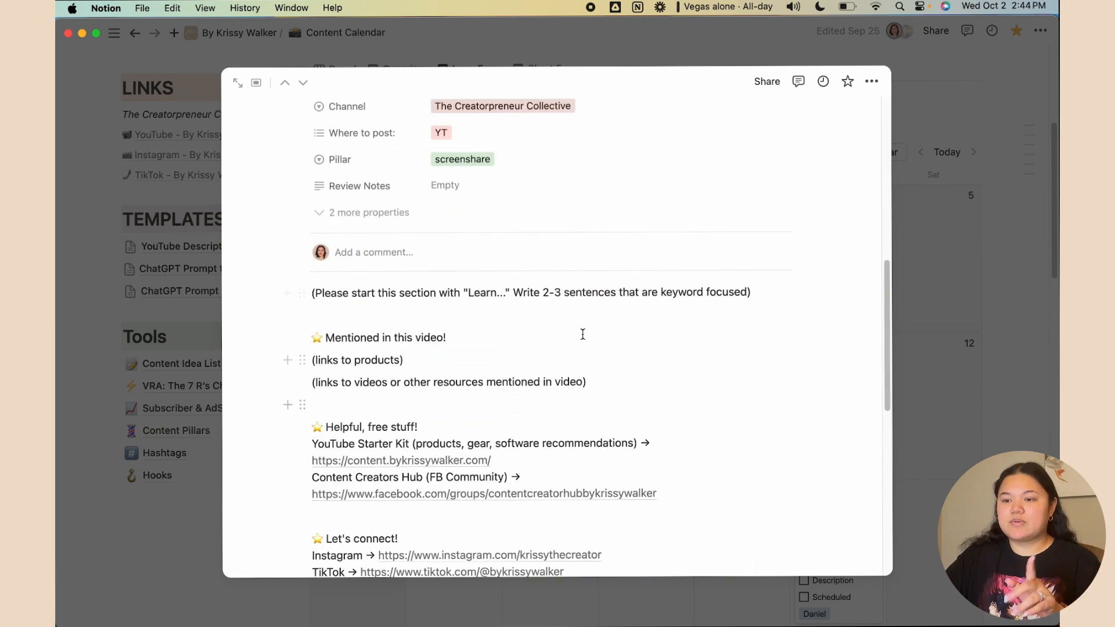
# Close video 43, view the October 3 Teaser post, then cycle through Overview, Long Form and Short Form calendars
pyautogui.click(934, 237)
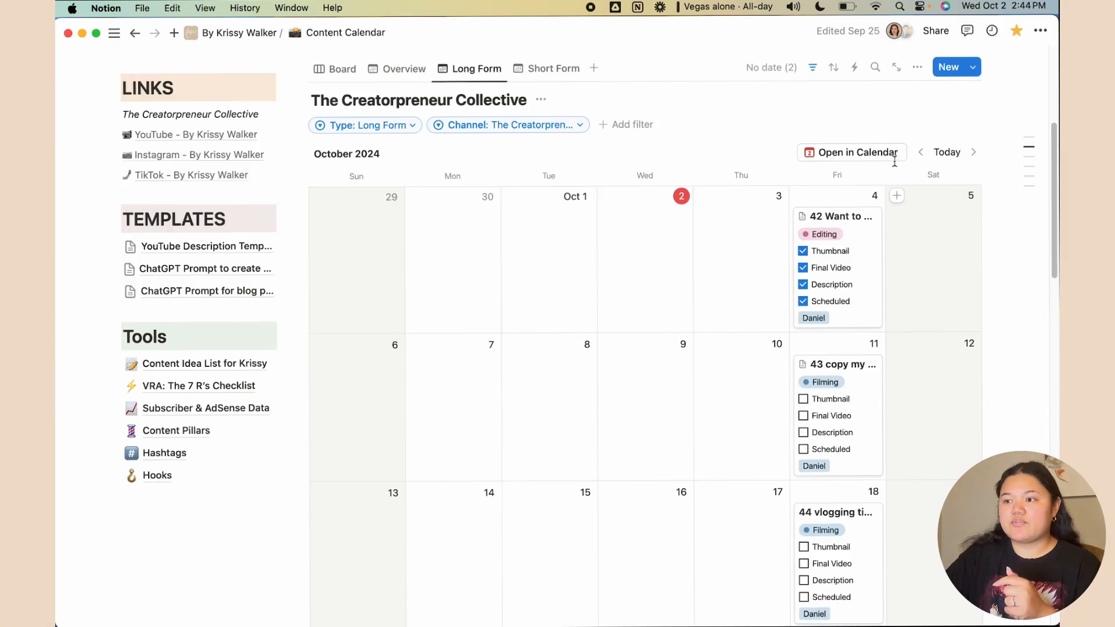
pyautogui.click(557, 69)
pyautogui.click(736, 278)
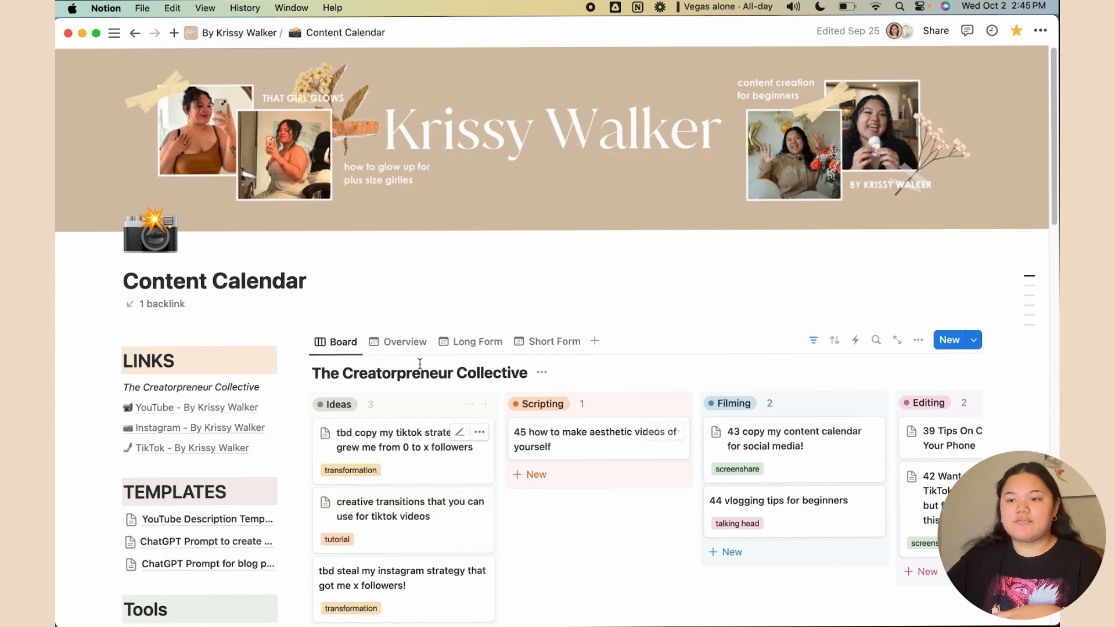
pyautogui.click(405, 342)
pyautogui.click(473, 341)
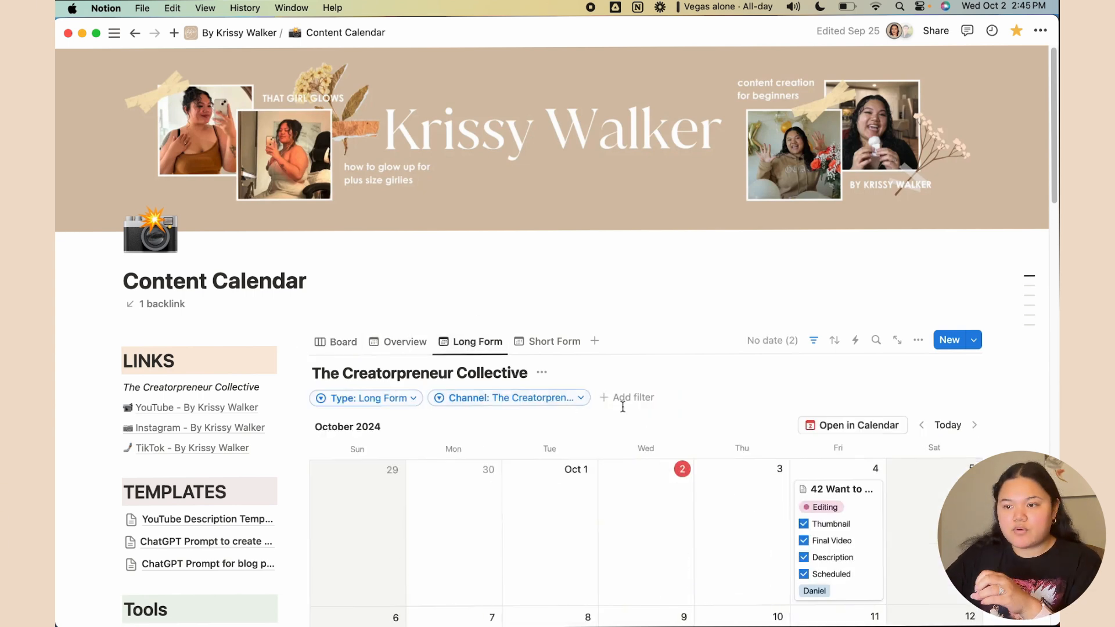
pyautogui.scroll(-3, 567, 343)
pyautogui.click(549, 260)
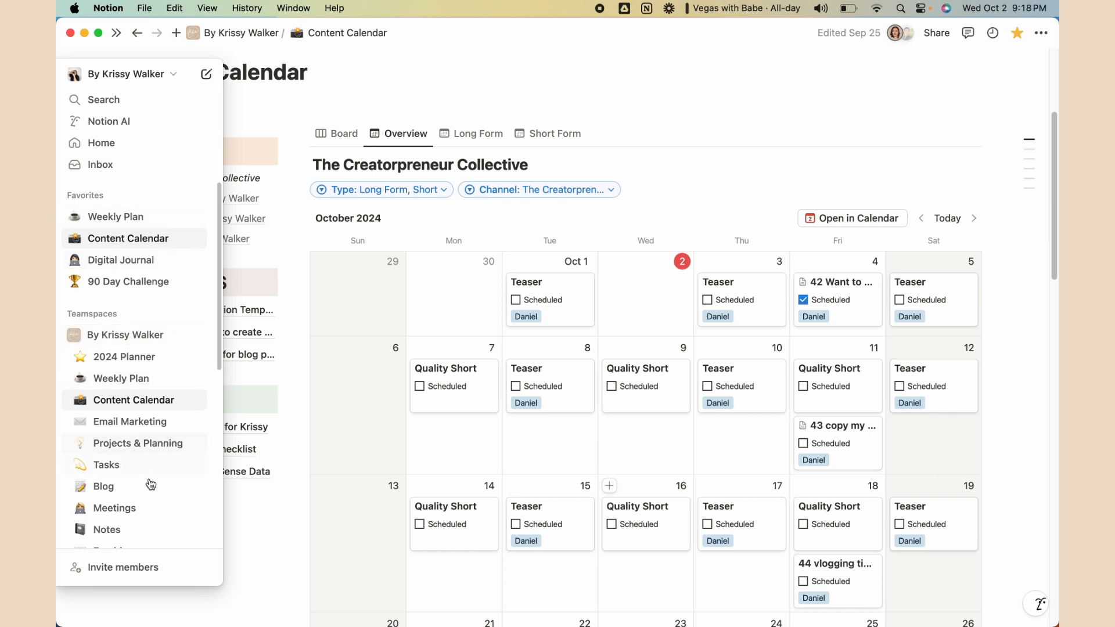
# Add a new page under the teamspace in the sidebar and title it 'Content Calendar'
pyautogui.scroll(-8, 149, 486)
pyautogui.scroll(8, 122, 324)
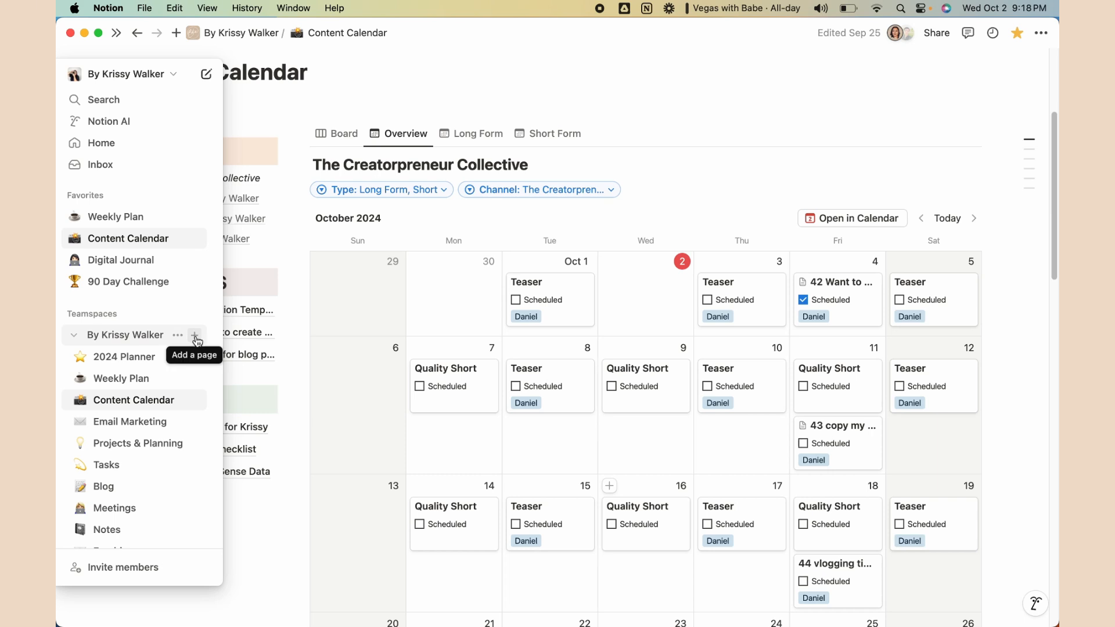
pyautogui.click(195, 337)
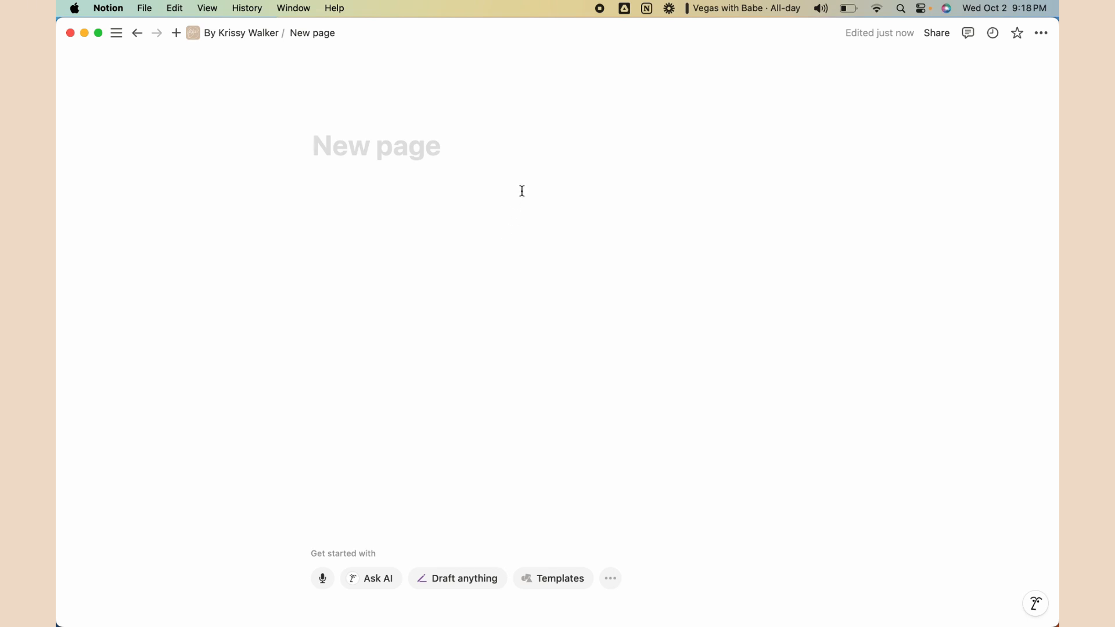
pyautogui.write('Content Calenda')
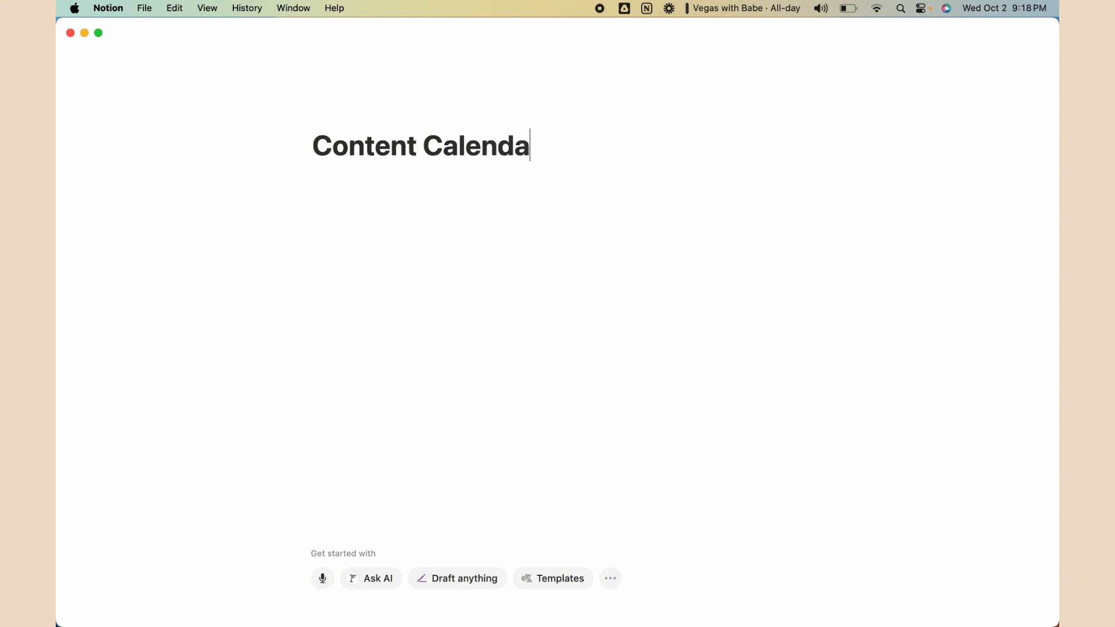
pyautogui.write('r')
pyautogui.click(640, 174)
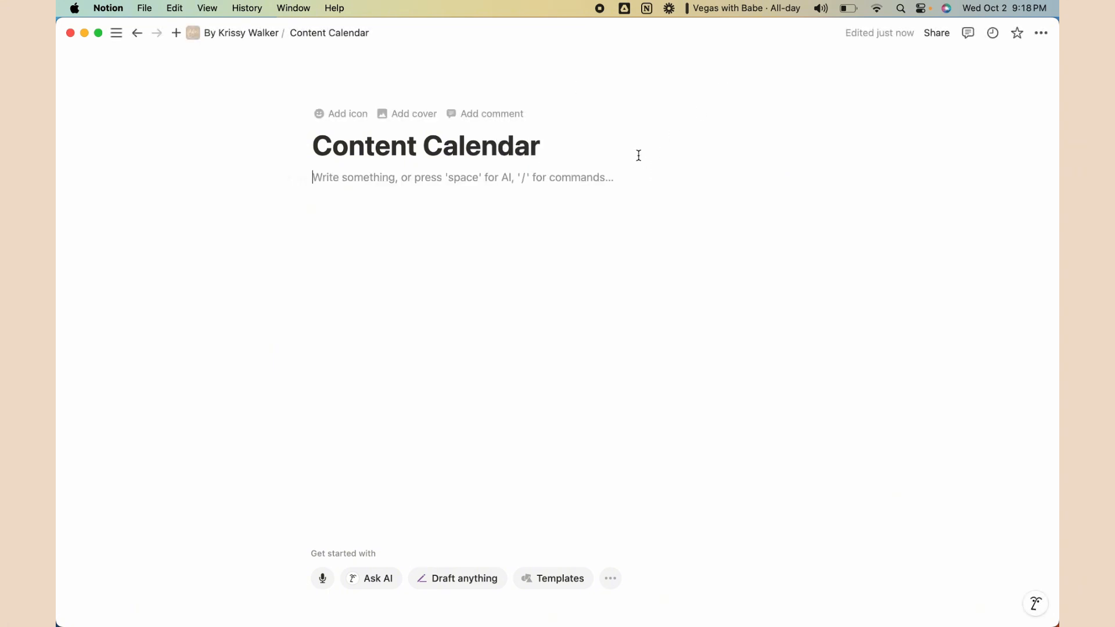
# Filter the emoji picker for 'phone' and set the mobile phone emoji as the page icon
pyautogui.click(351, 119)
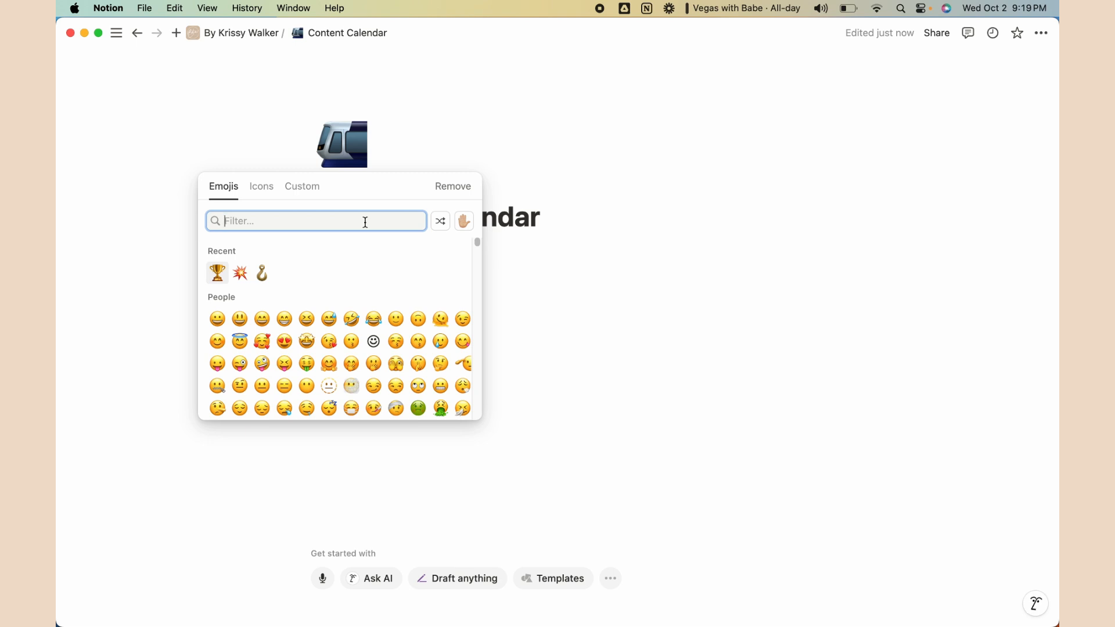
pyautogui.write('phone')
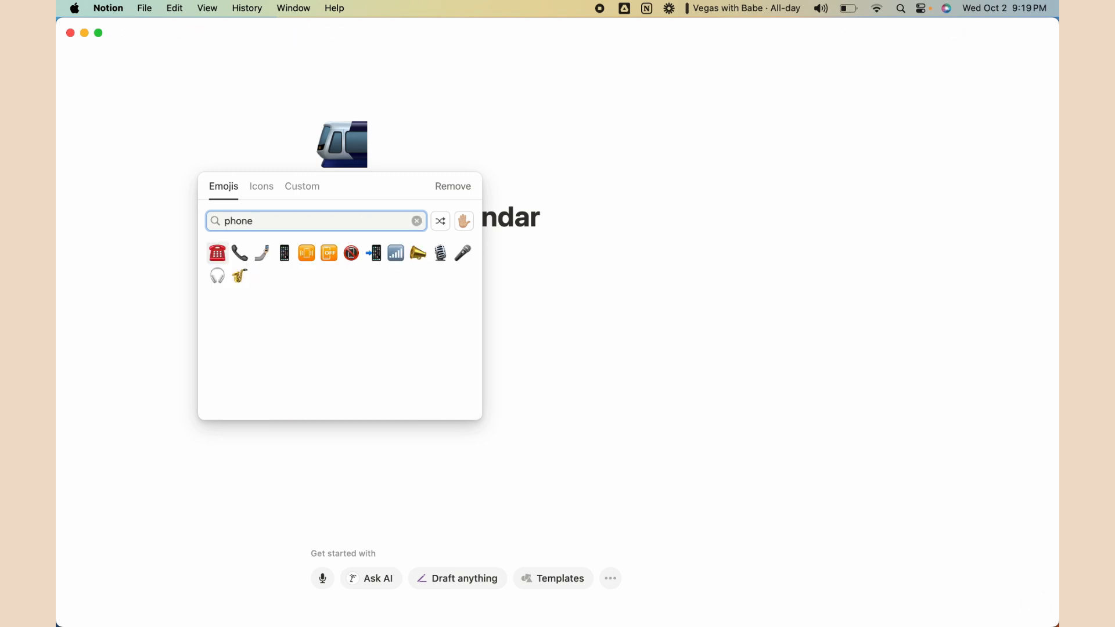
pyautogui.click(284, 253)
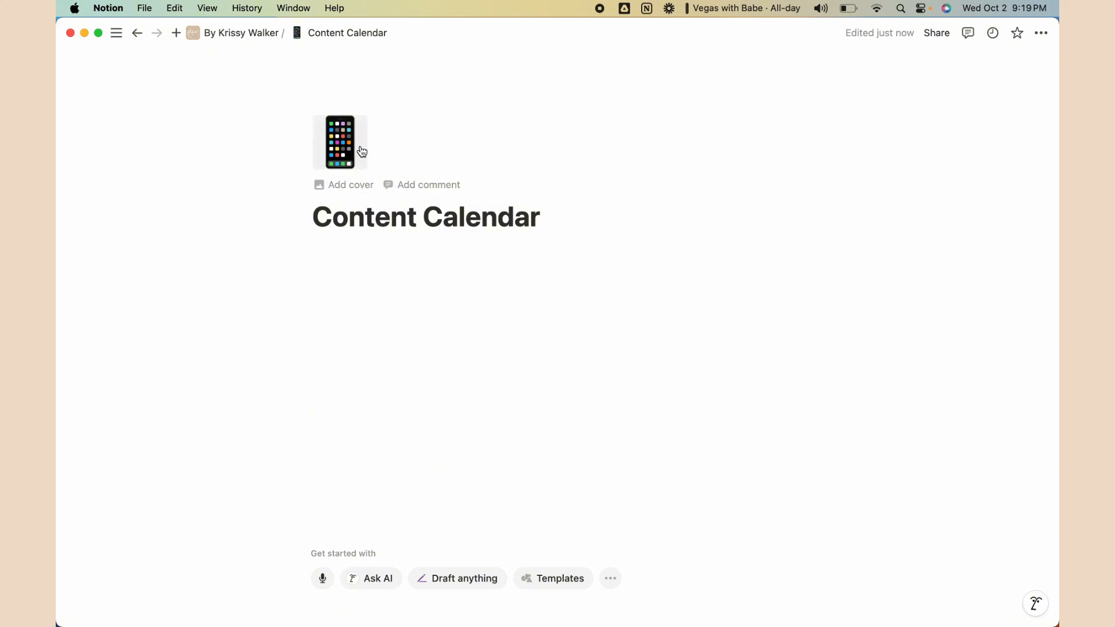
# Add an Unsplash cover from a 'social media' search showing a phone with TikTok
pyautogui.click(349, 185)
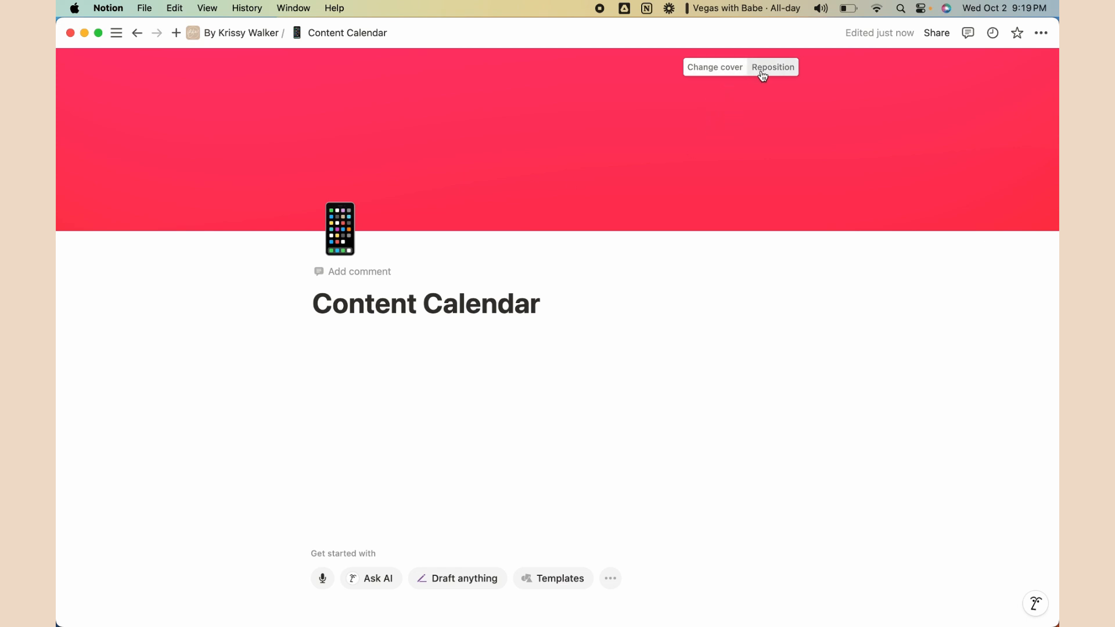
pyautogui.click(720, 67)
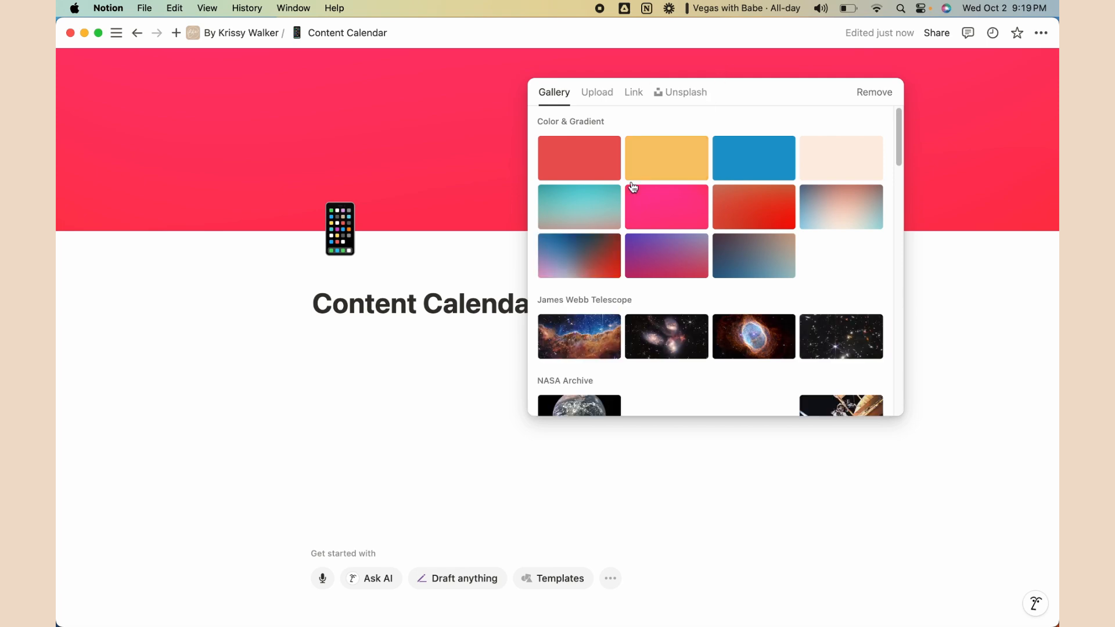
pyautogui.scroll(-3, 757, 228)
pyautogui.scroll(3, 760, 229)
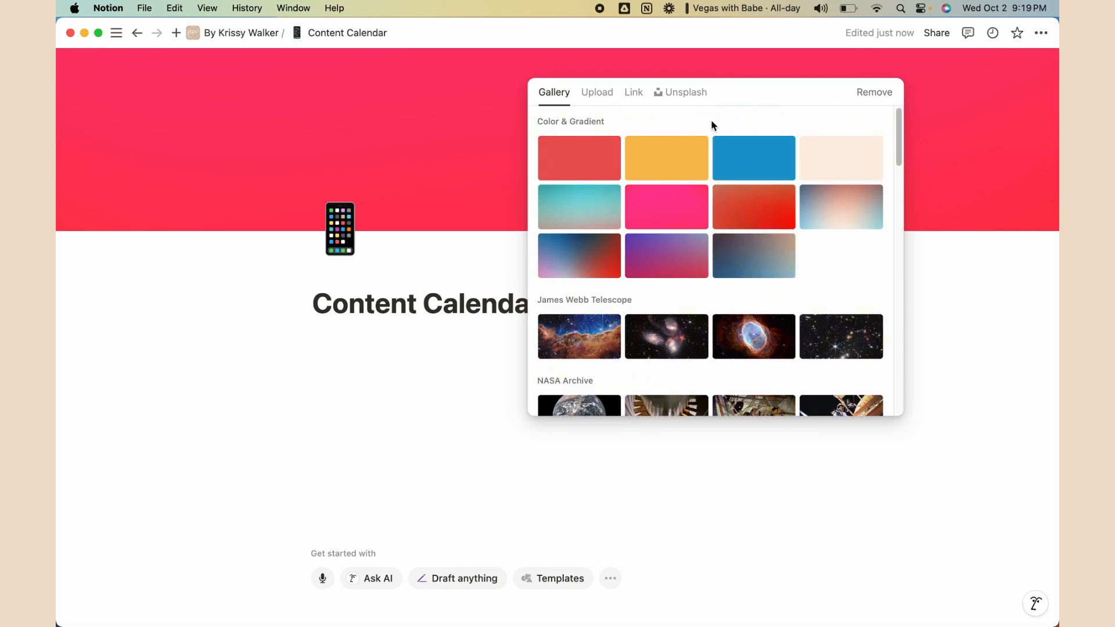
pyautogui.click(689, 99)
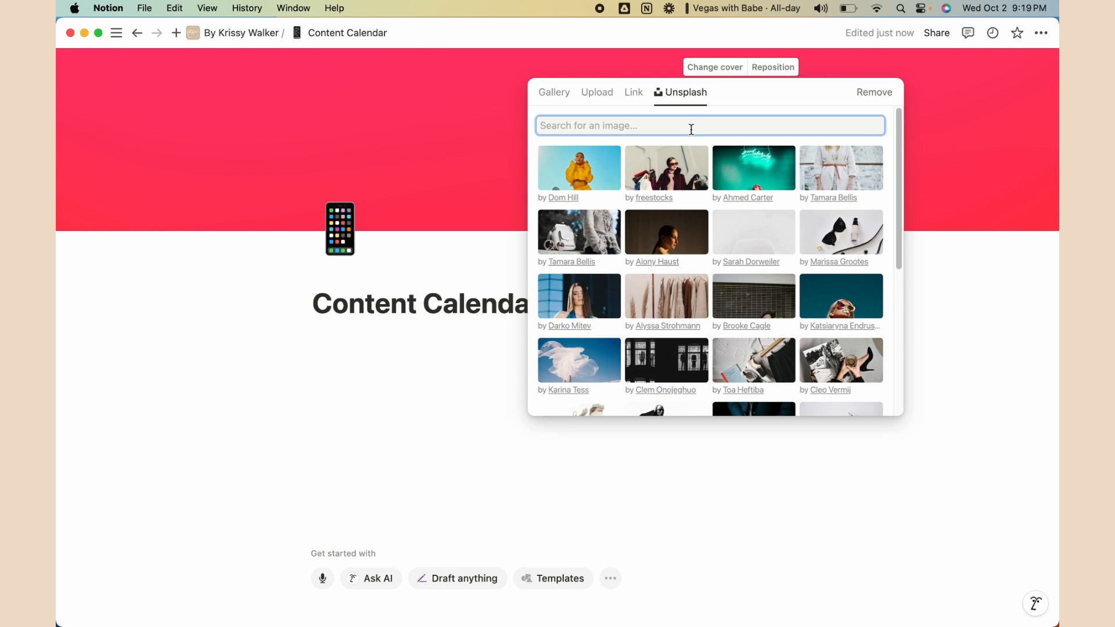
pyautogui.write('social med')
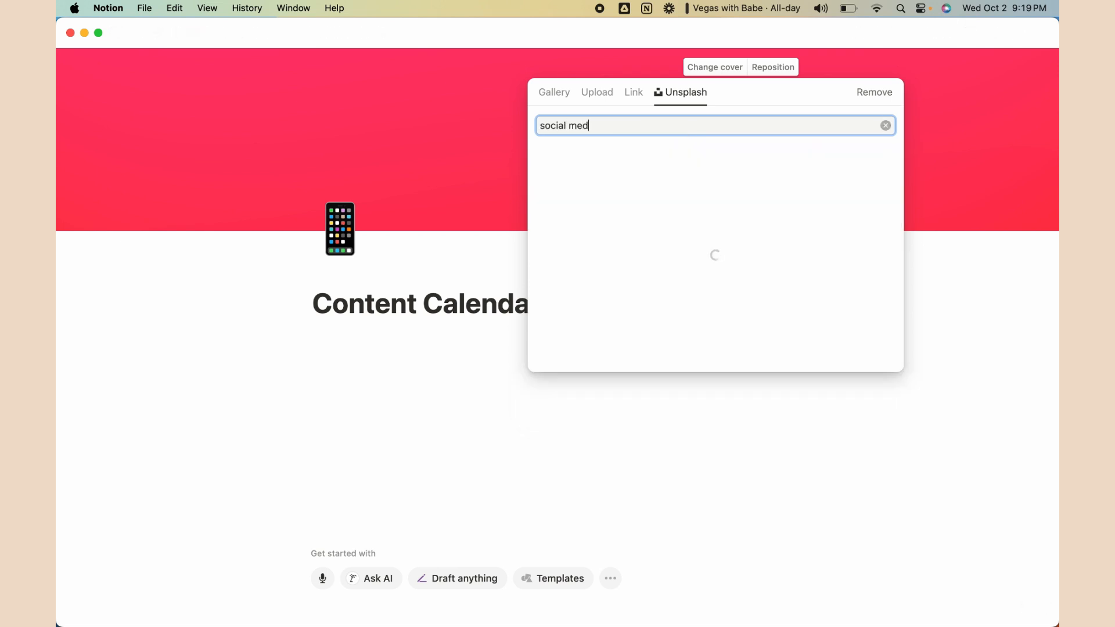
pyautogui.write('ia')
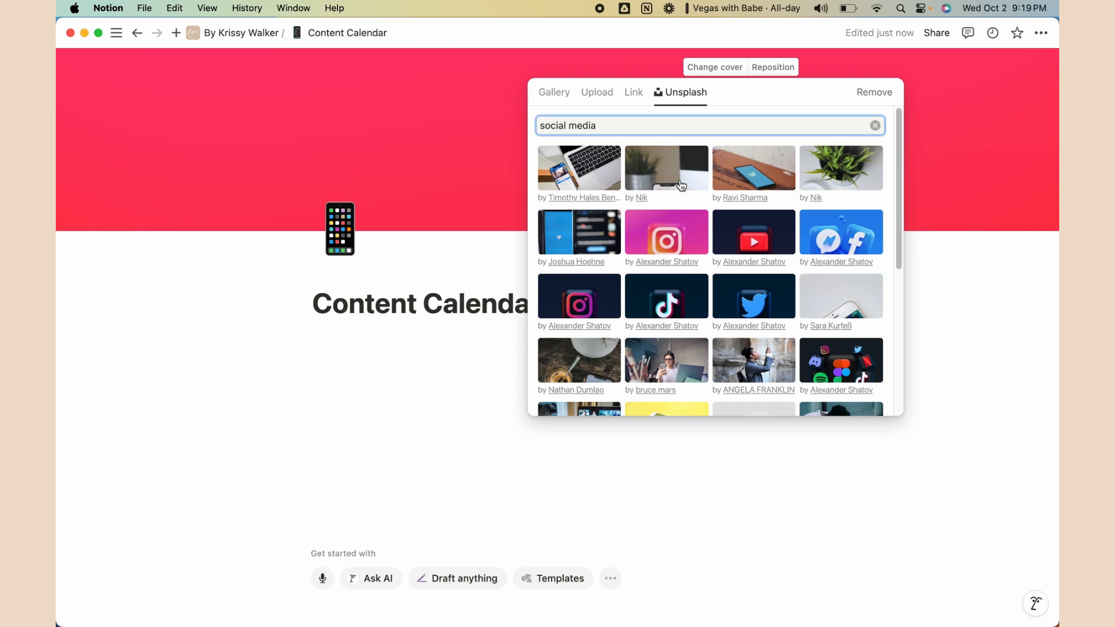
pyautogui.click(680, 185)
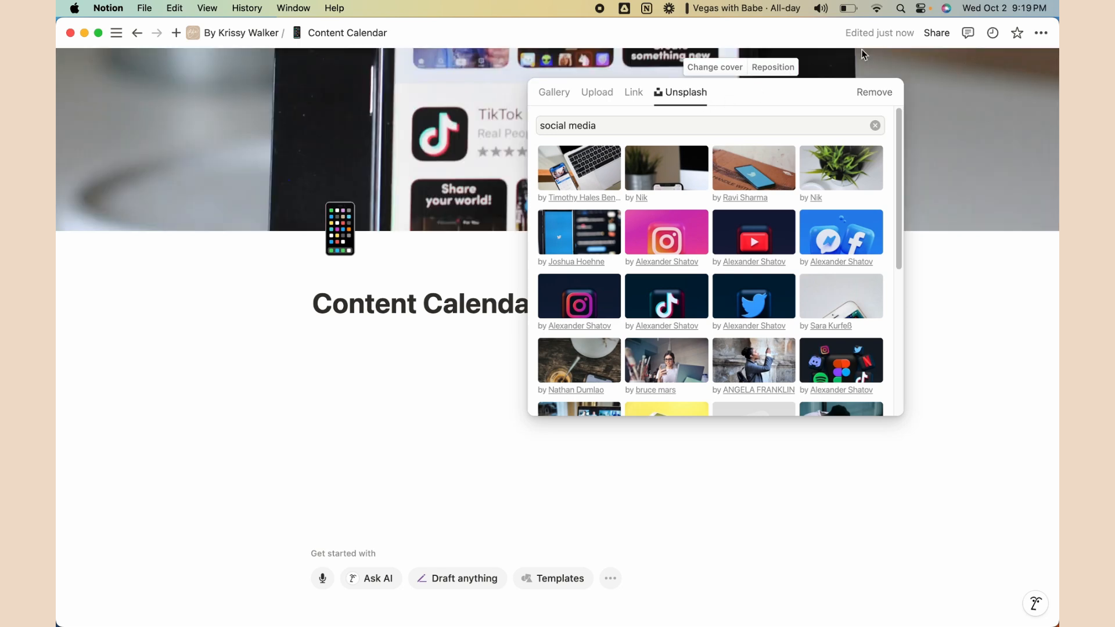
pyautogui.click(830, 68)
# Reposition the cover to frame the top of the phone and save the position
pyautogui.click(772, 67)
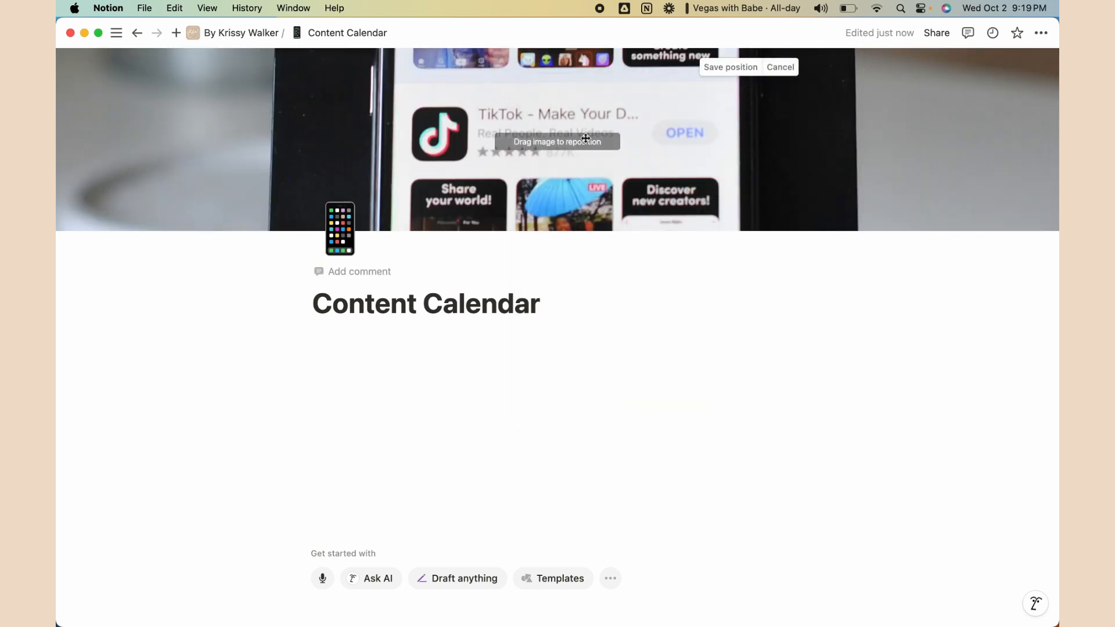
pyautogui.moveTo(585, 138); pyautogui.dragTo(597, 391)
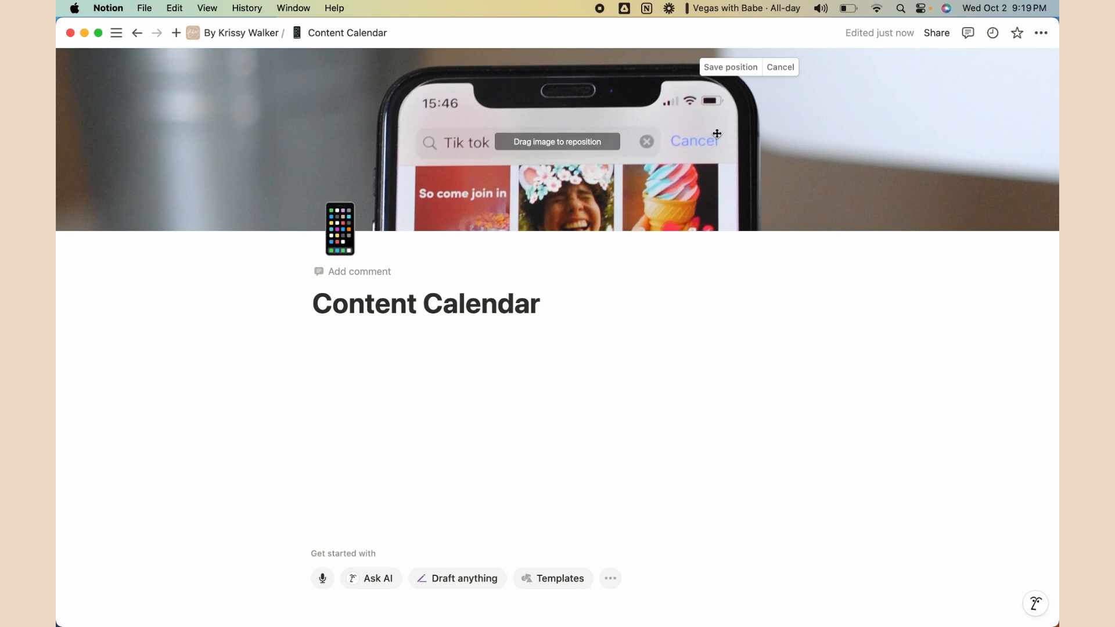
pyautogui.click(730, 68)
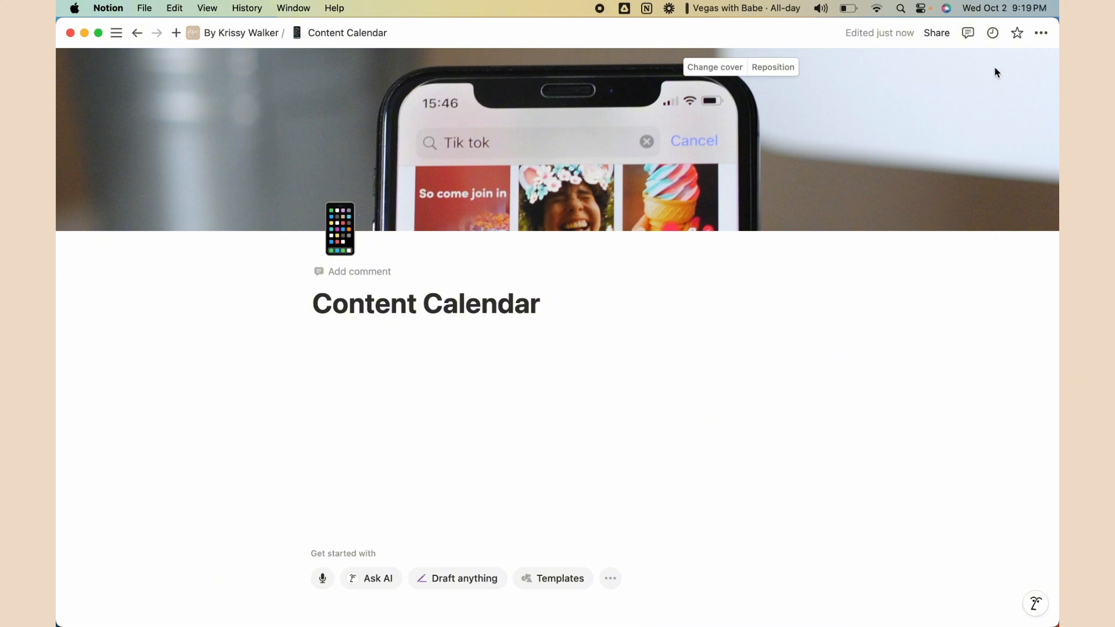
# Turn on Full width for the Content Calendar page
pyautogui.click(1043, 35)
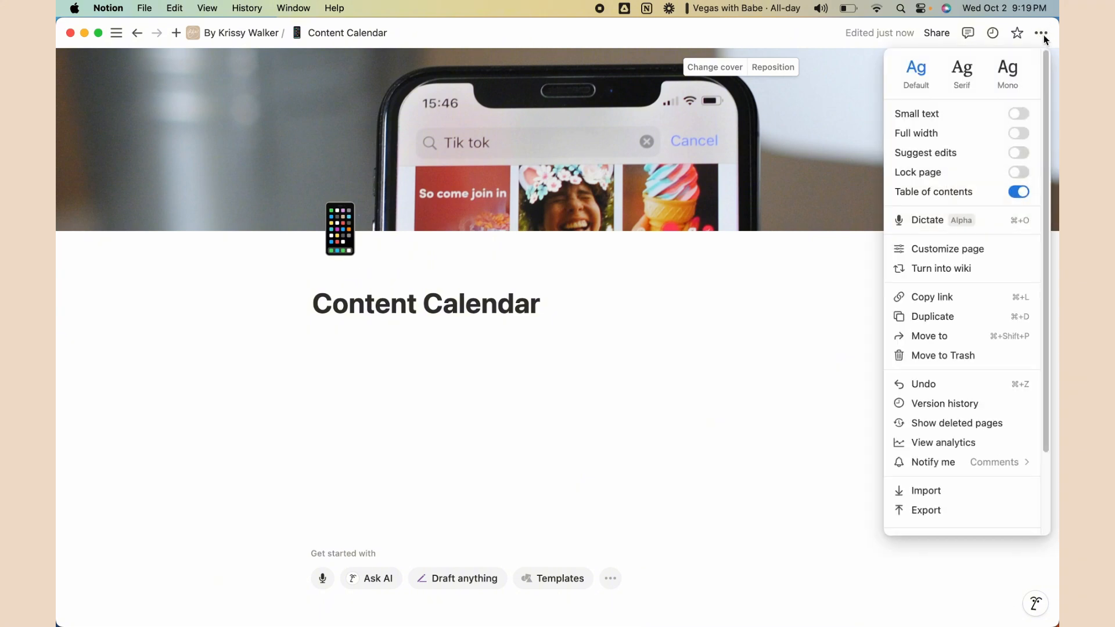
pyautogui.click(1019, 134)
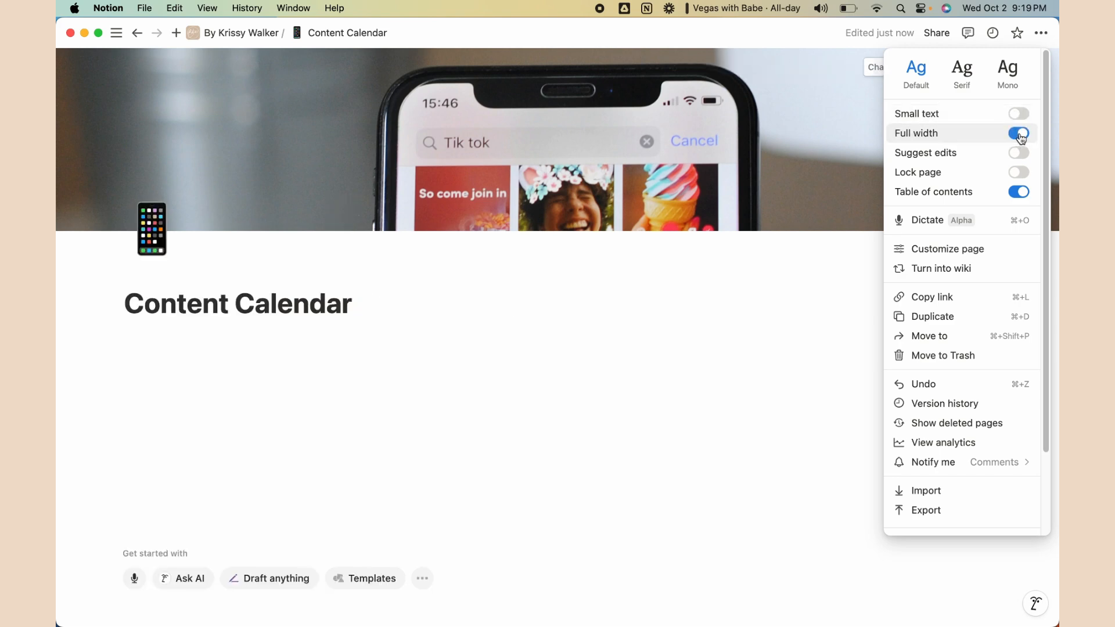
pyautogui.click(1020, 134)
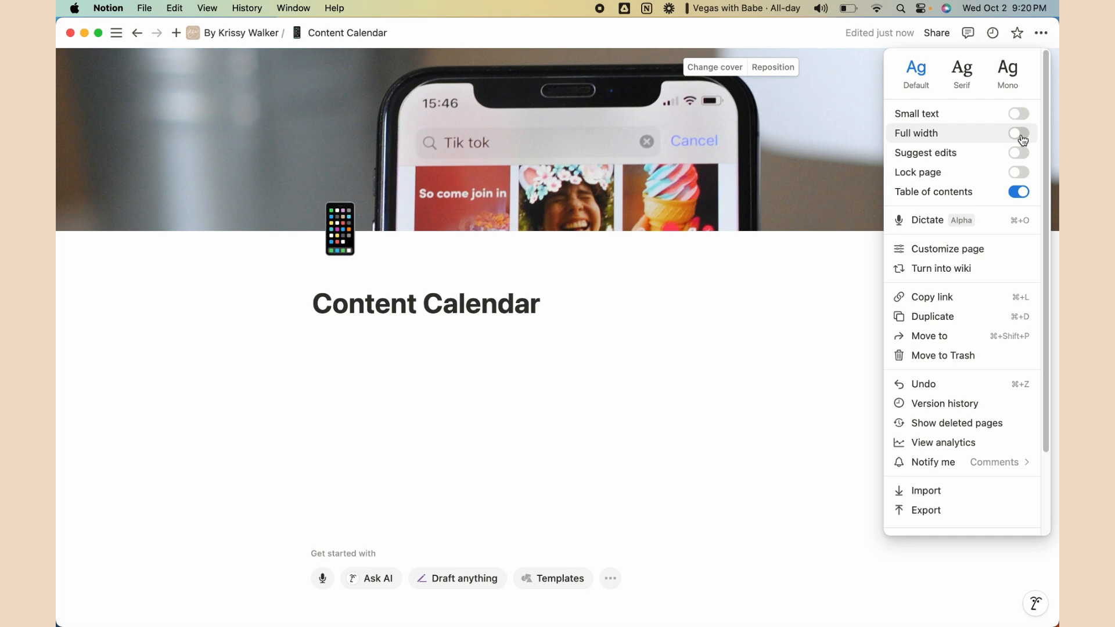
pyautogui.click(1021, 135)
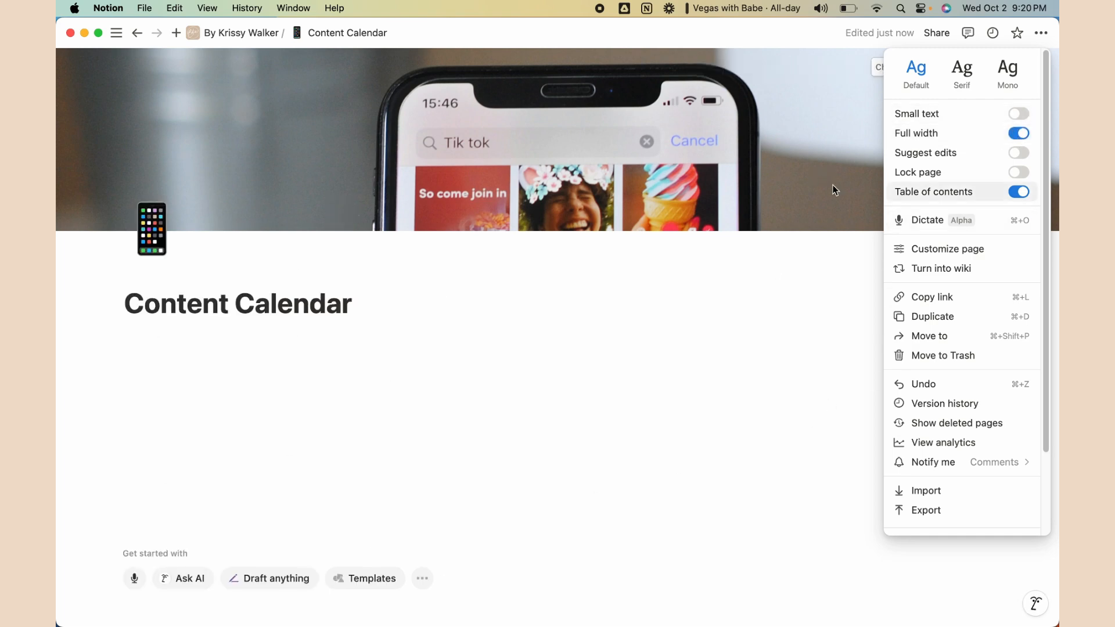
# Keep the normal text size and set the page font to Serif
pyautogui.click(1021, 115)
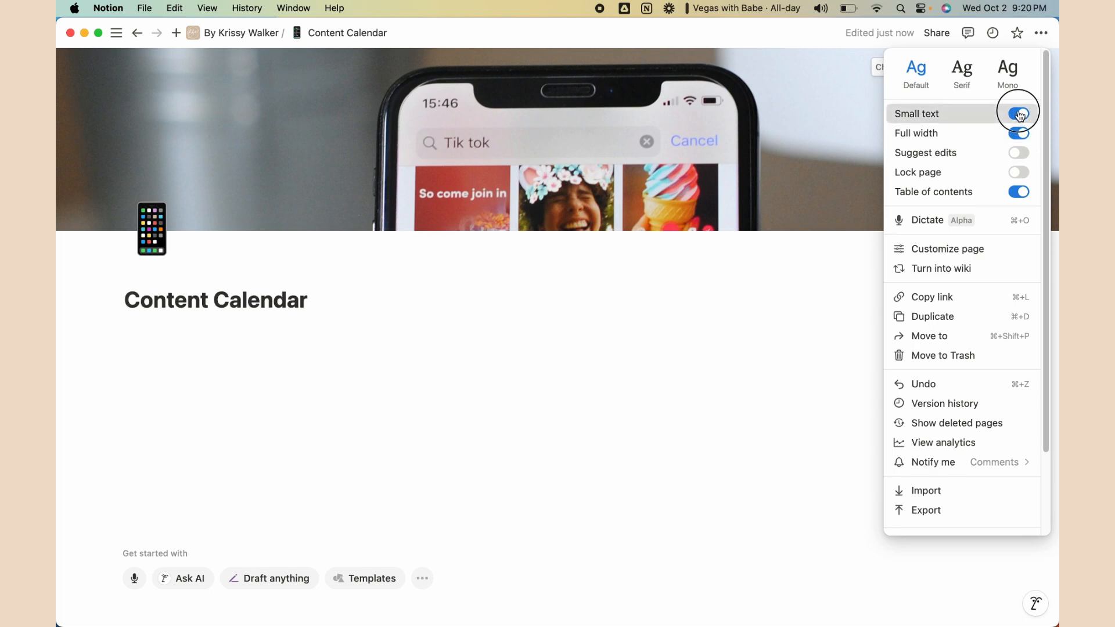
pyautogui.click(1021, 115)
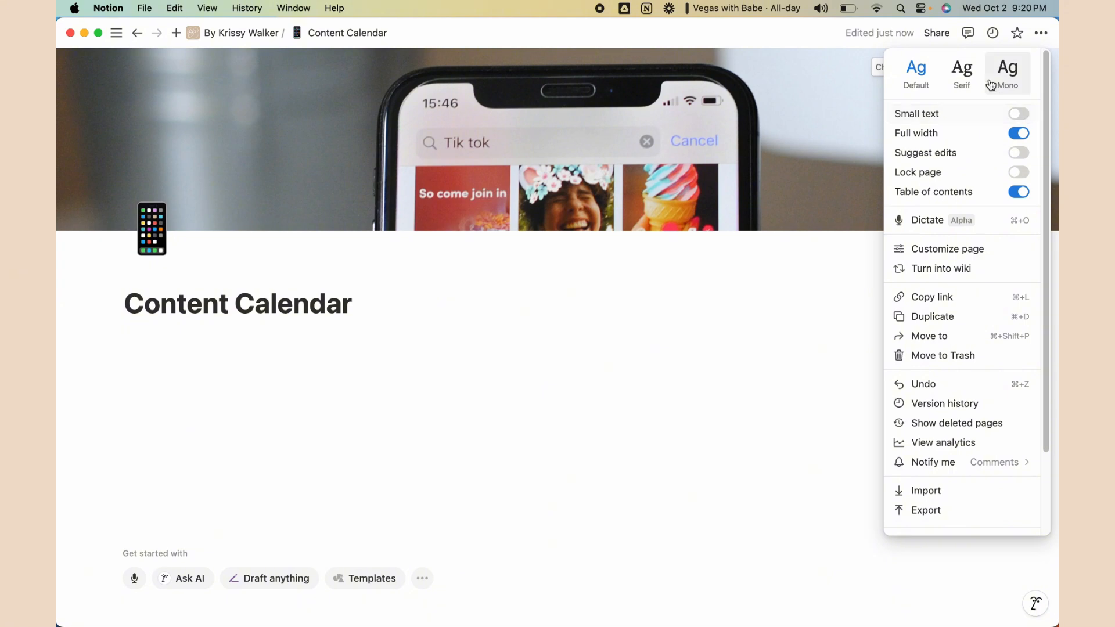
pyautogui.click(963, 74)
pyautogui.click(1020, 80)
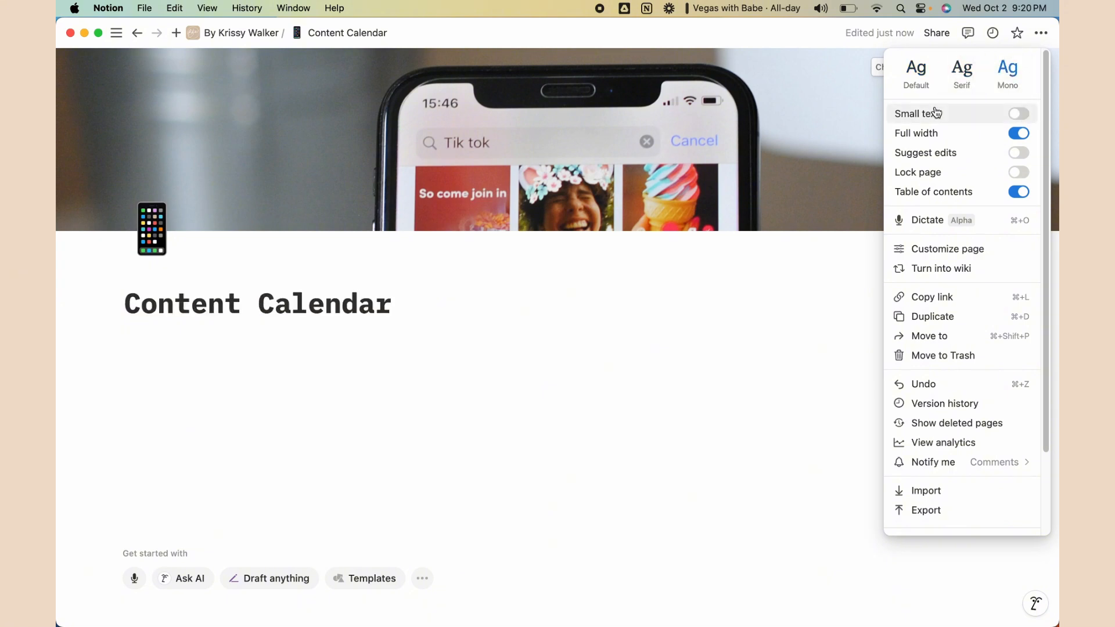
pyautogui.click(961, 75)
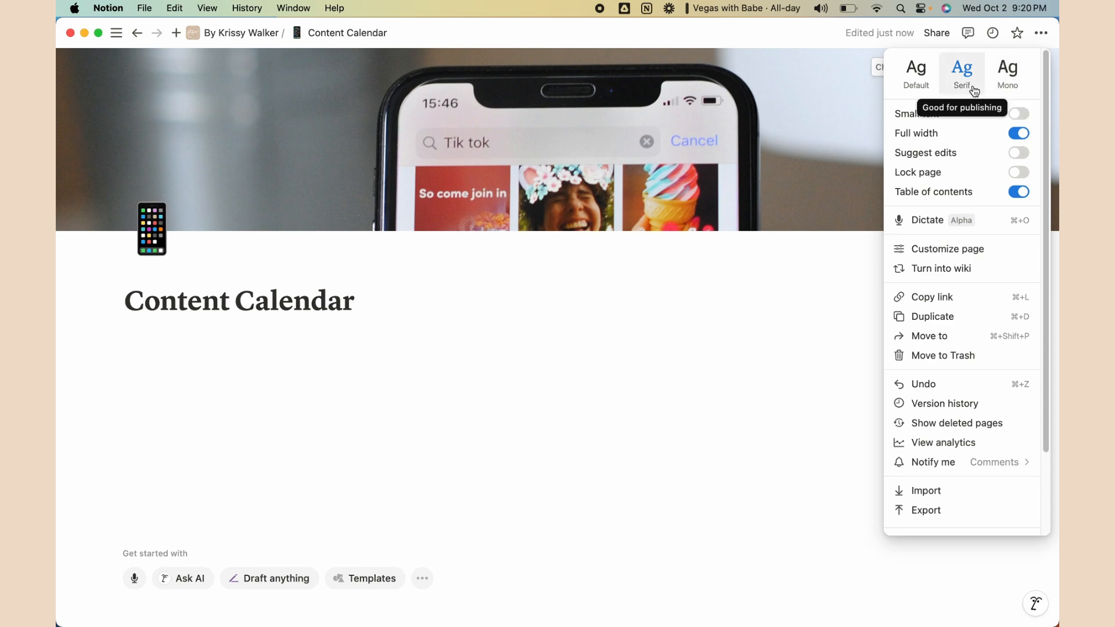
pyautogui.click(462, 345)
pyautogui.click(184, 347)
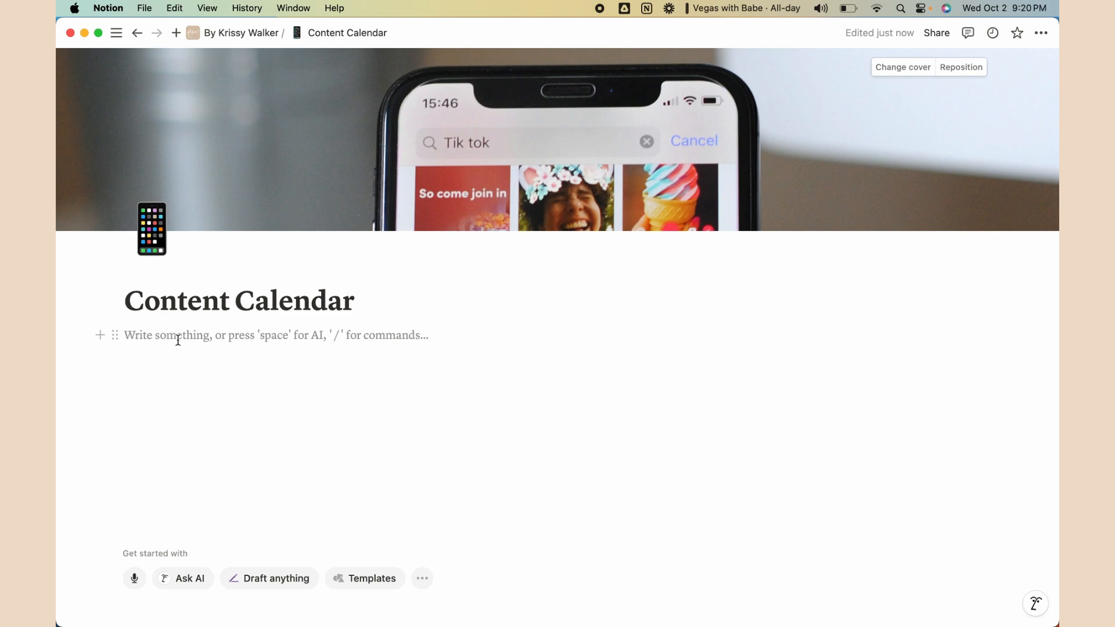
# Try a two-column layout via /two, then return to the empty first line
pyautogui.write('/')
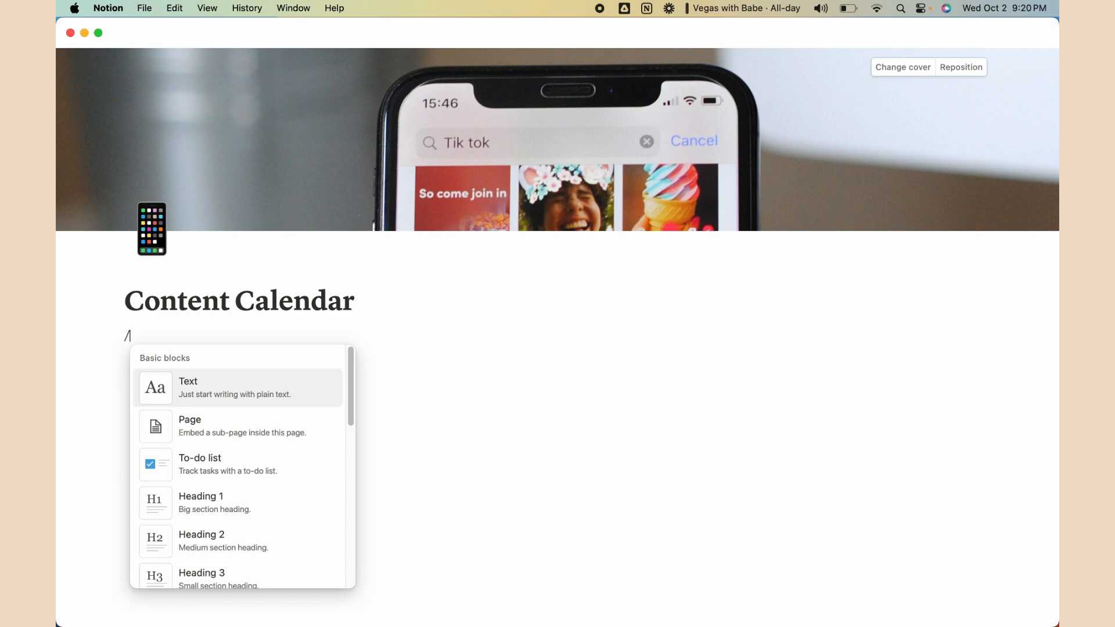
pyautogui.write('two')
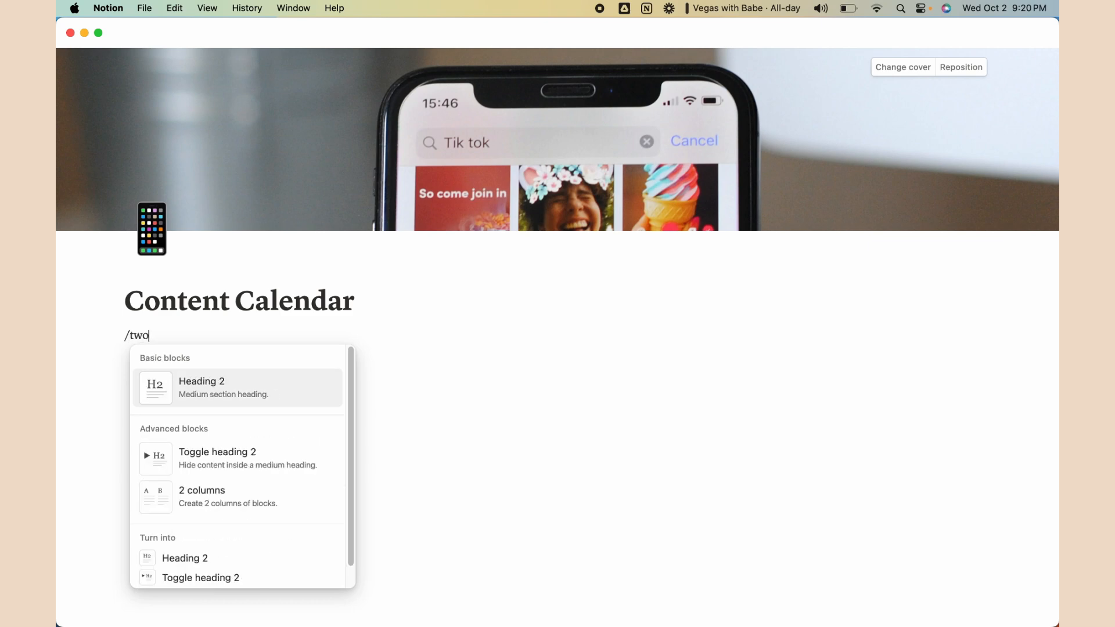
pyautogui.click(215, 504)
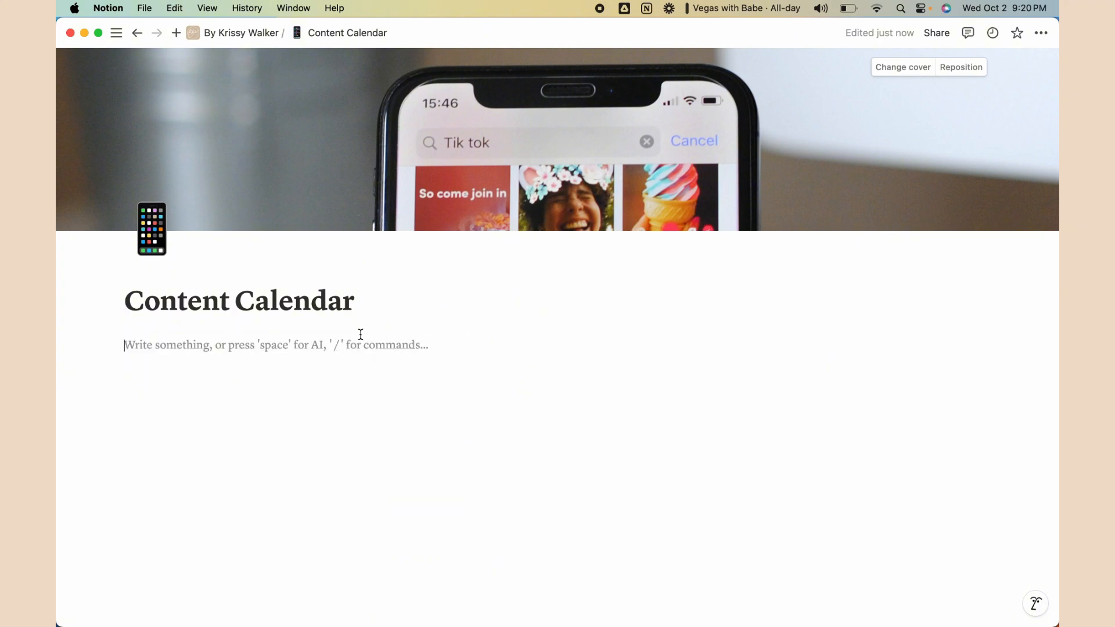
pyautogui.click(296, 344)
# Create a 'LINKS' Heading 2 with an Instagram line beneath it
pyautogui.write('/')
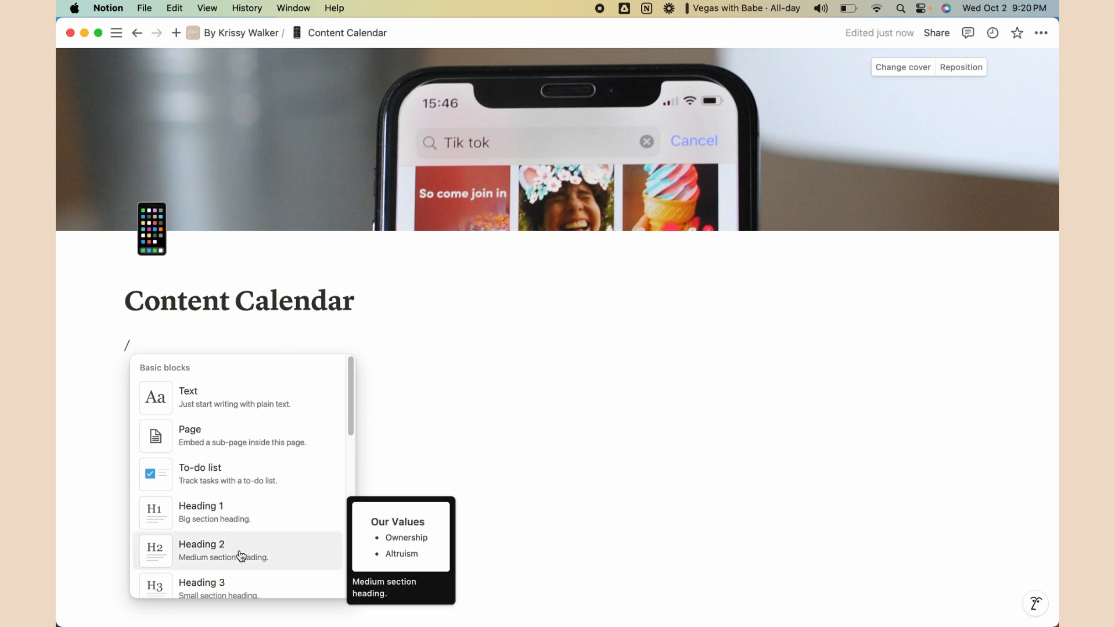
pyautogui.scroll(-1, 245, 520)
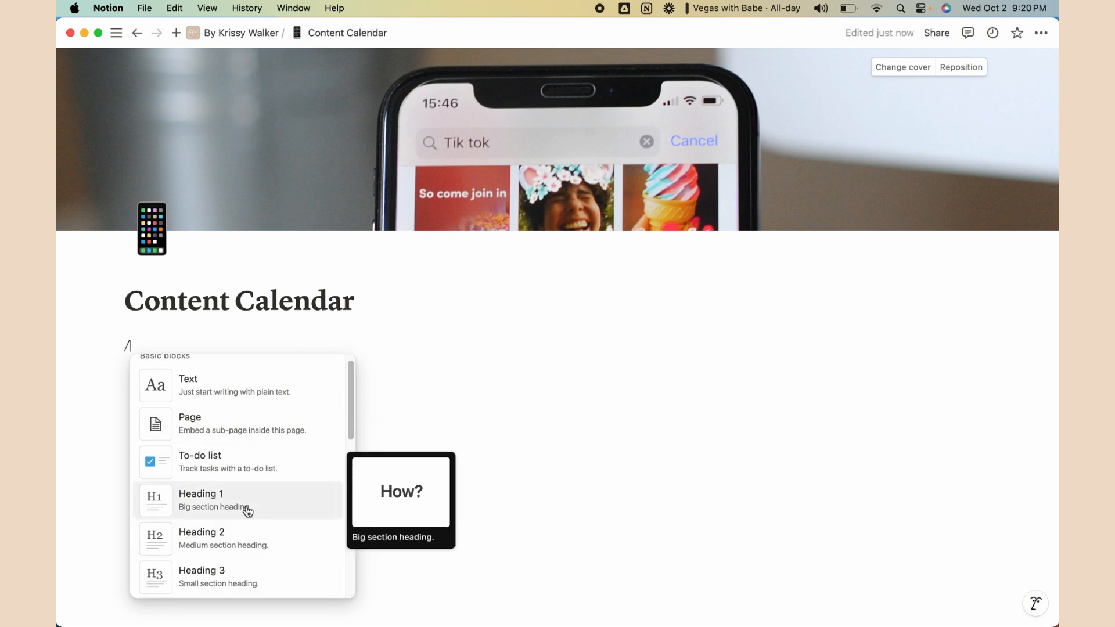
pyautogui.click(234, 548)
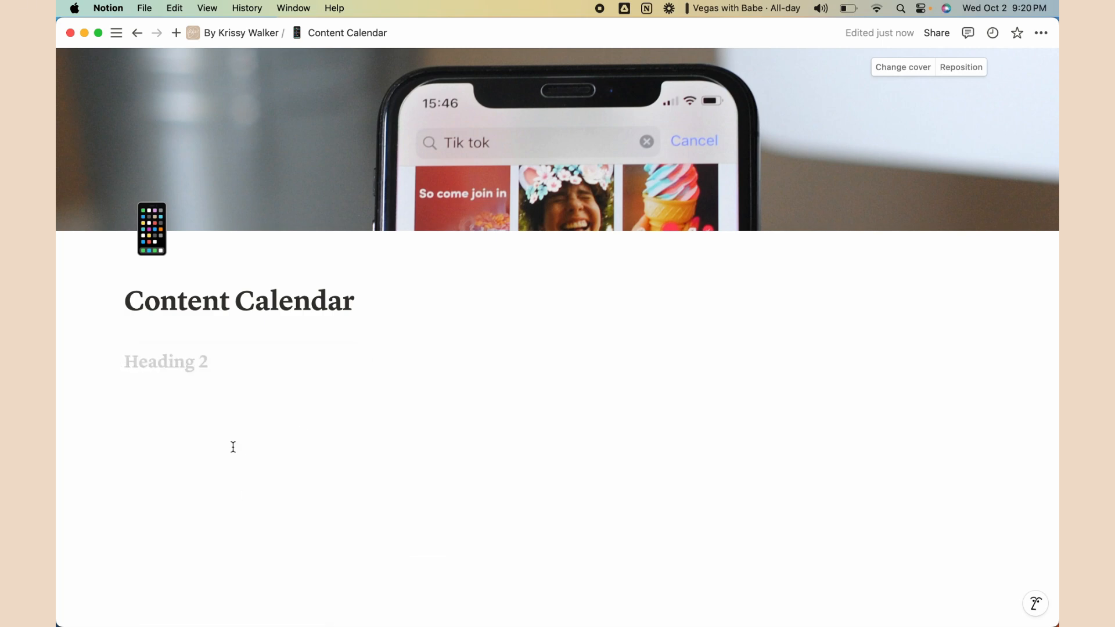
pyautogui.write('LINKS')
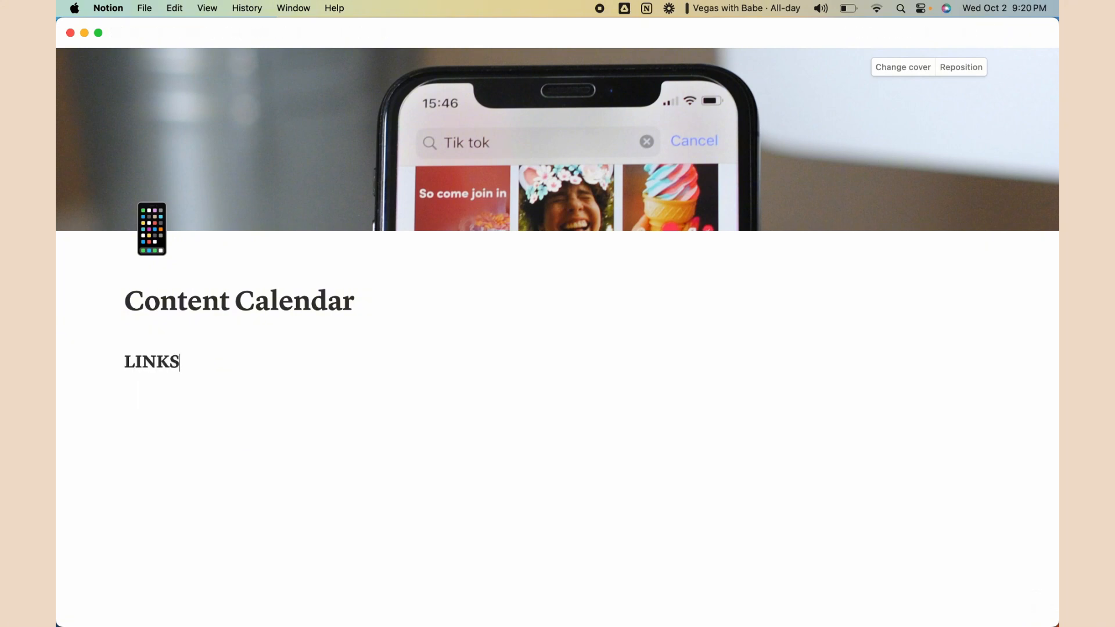
pyautogui.press('Return')
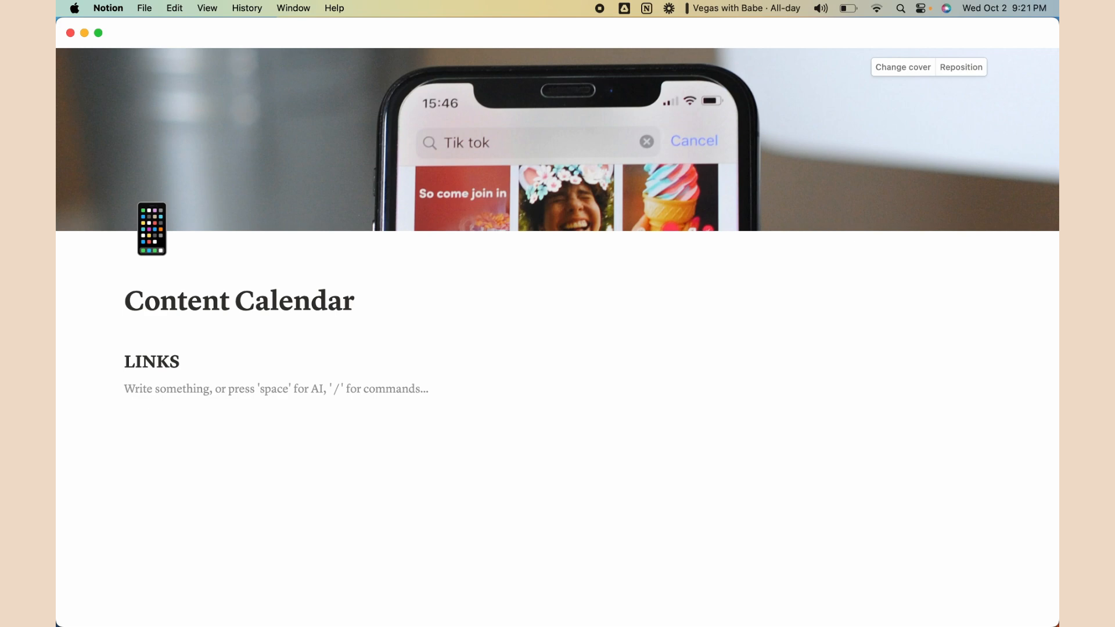
pyautogui.write('Instagram')
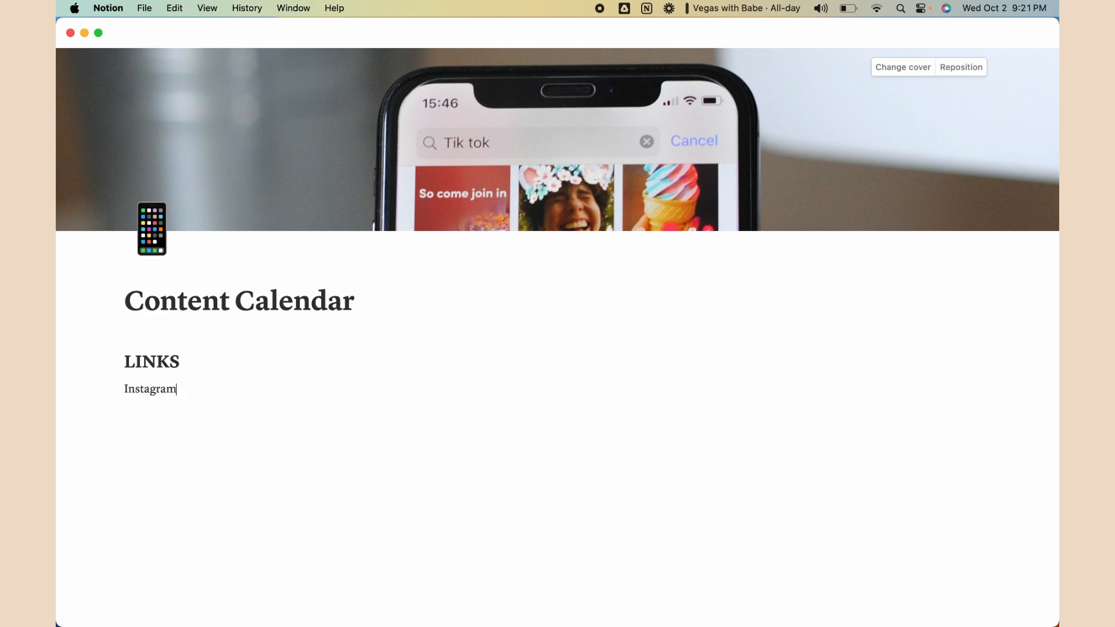
pyautogui.press('Return')
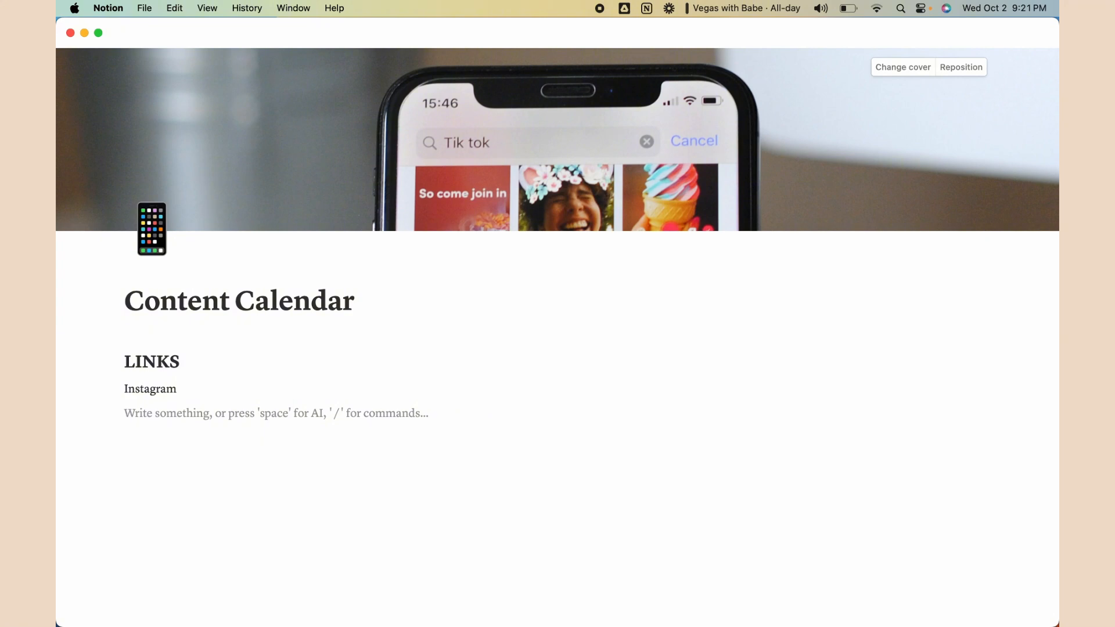
# Add TikTok and YouTube lines below Instagram under LINKS
pyautogui.write('TikTok')
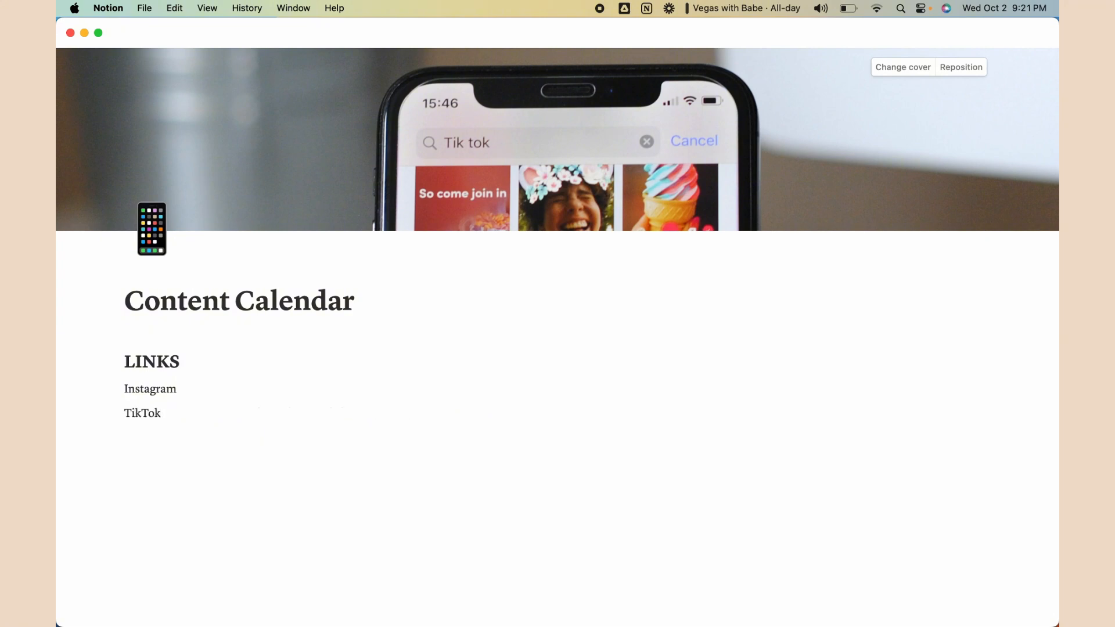
pyautogui.press('Return')
pyautogui.write('YouTube')
# Abandon a /emoji attempt before Instagram, leaving a colon, then select the three lines
pyautogui.click(231, 390)
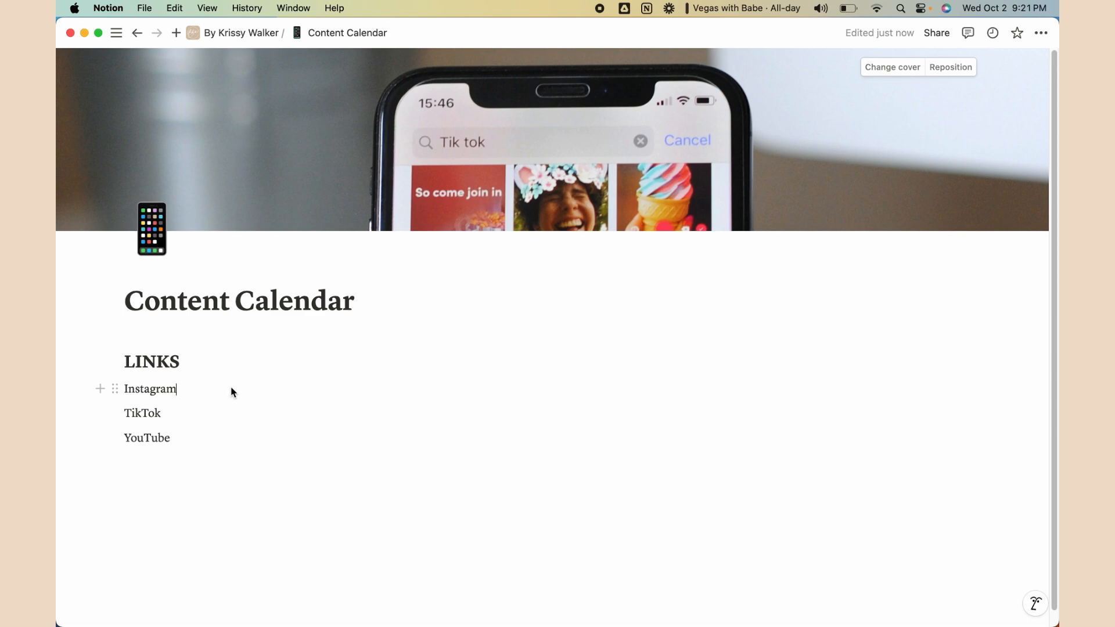
pyautogui.click(124, 388)
pyautogui.write('/')
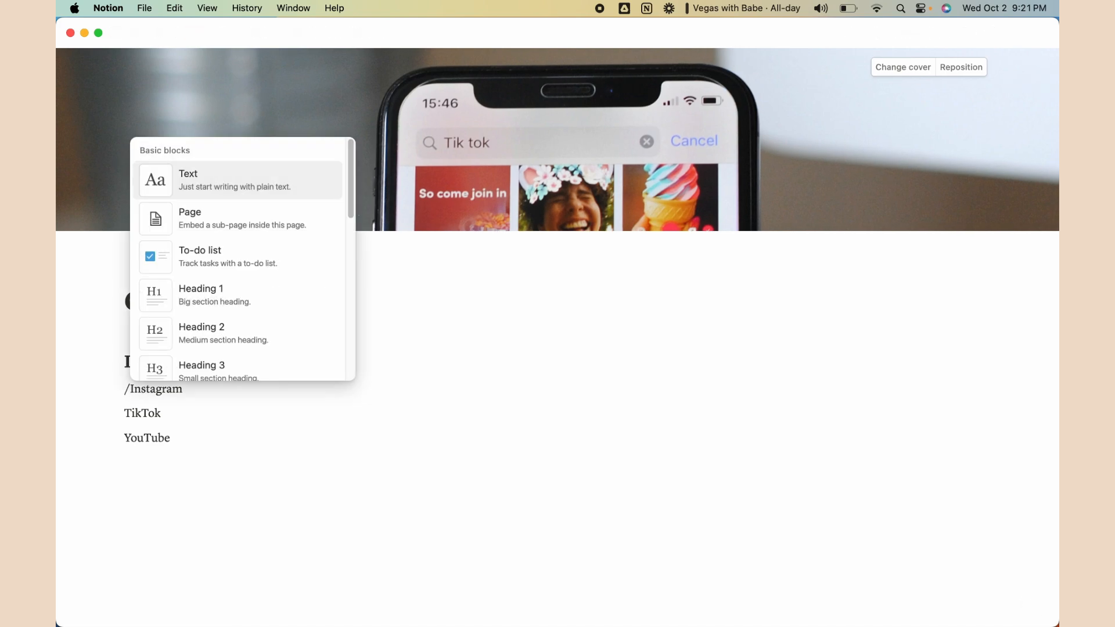
pyautogui.write('emoji')
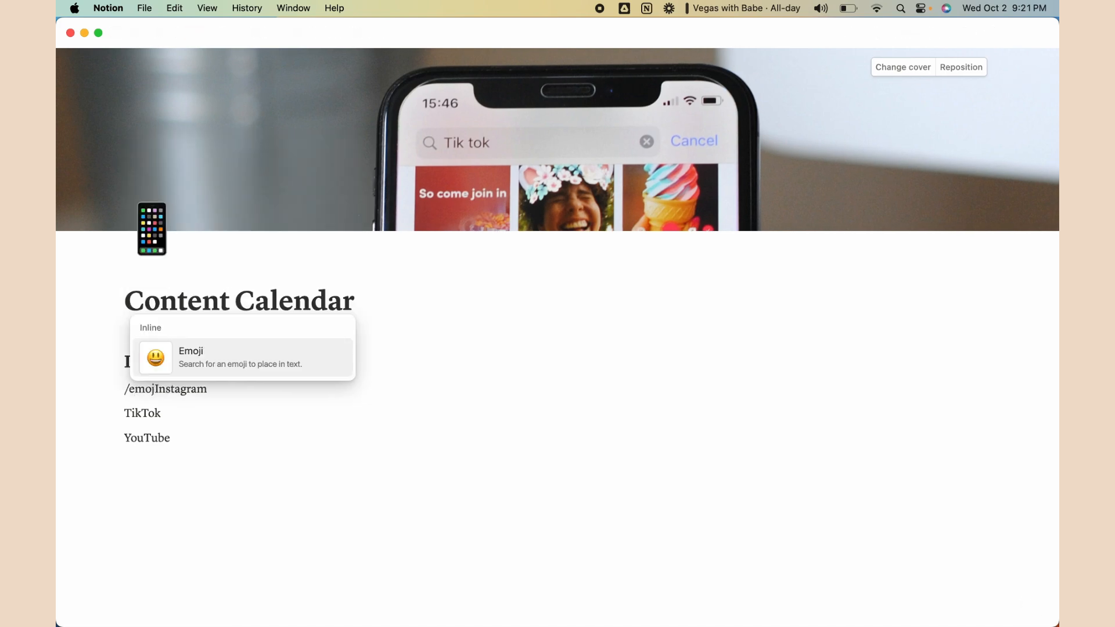
pyautogui.click(201, 371)
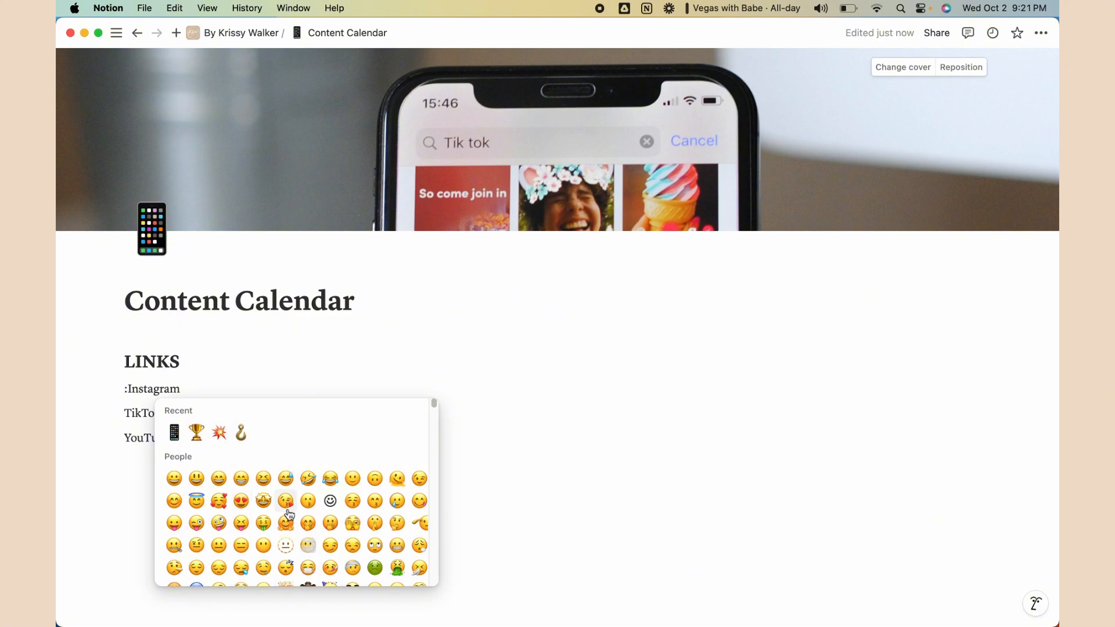
pyautogui.scroll(-5, 294, 472)
pyautogui.scroll(-4, 313, 464)
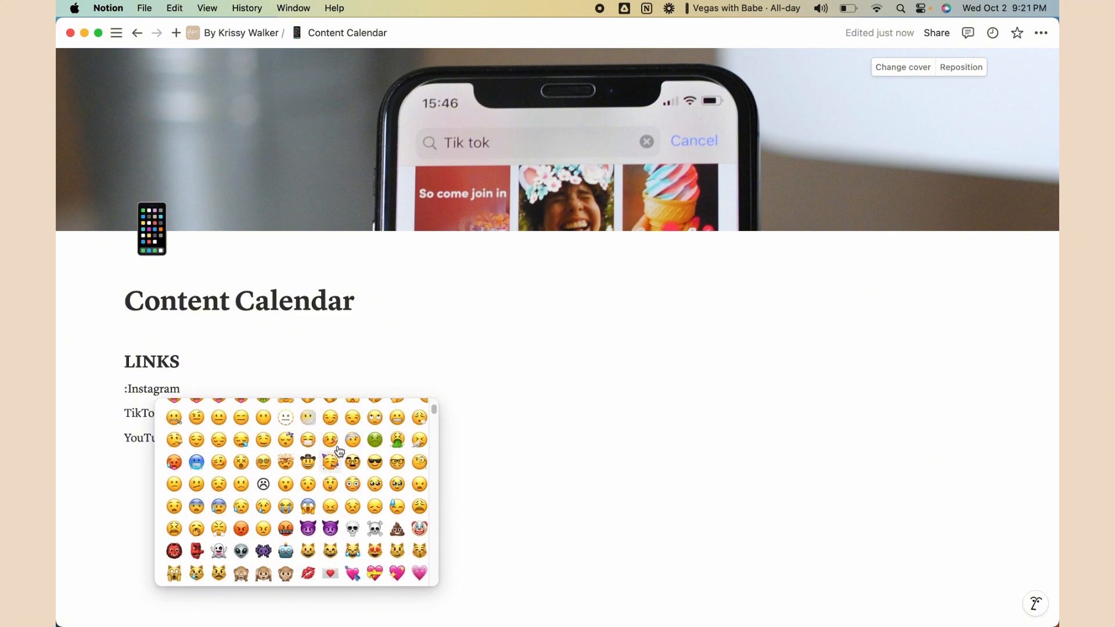
pyautogui.scroll(-15, 377, 477)
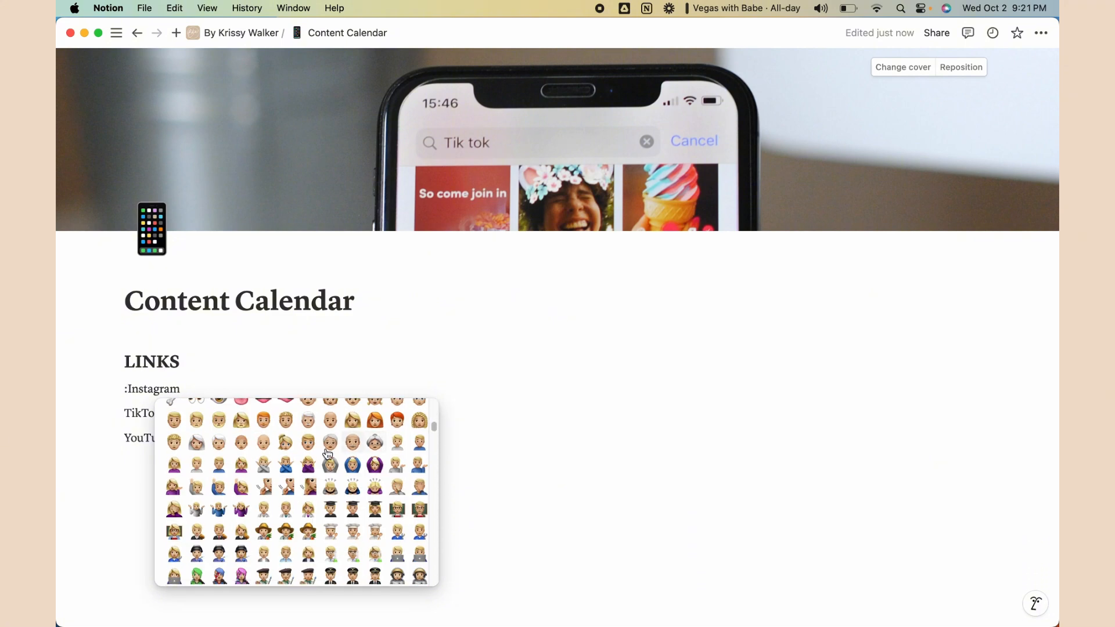
pyautogui.scroll(-15, 348, 470)
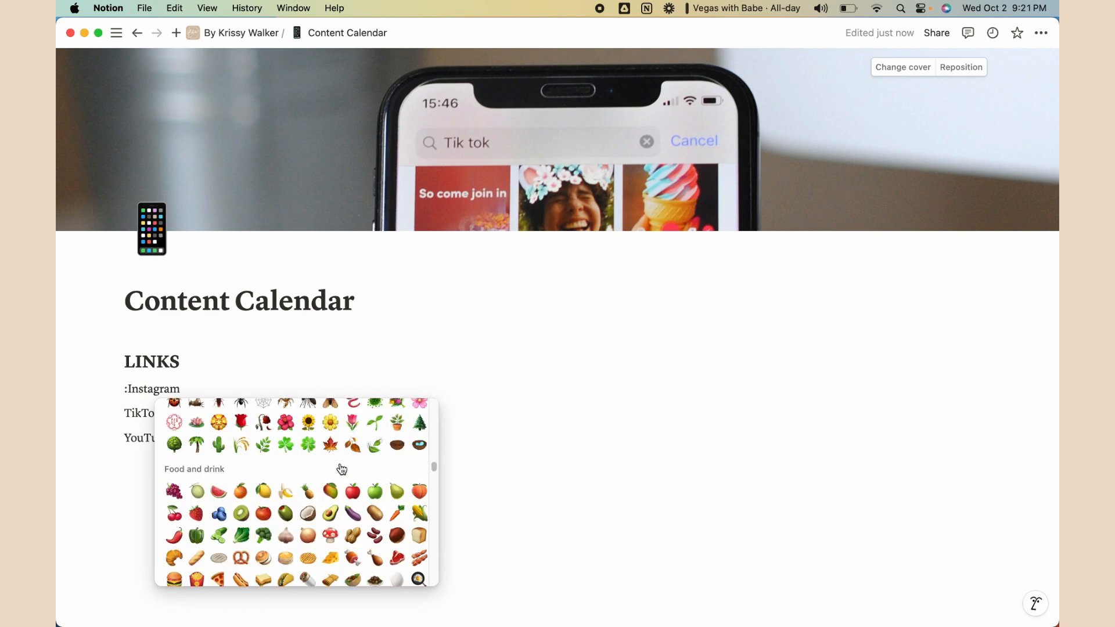
pyautogui.scroll(20, 312, 452)
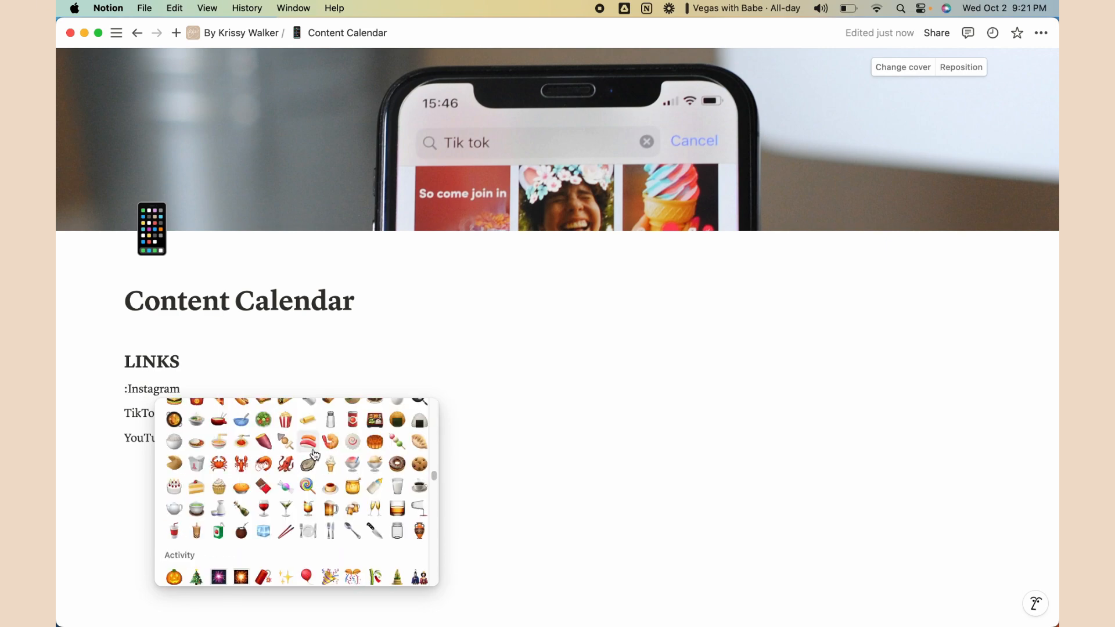
pyautogui.click(194, 393)
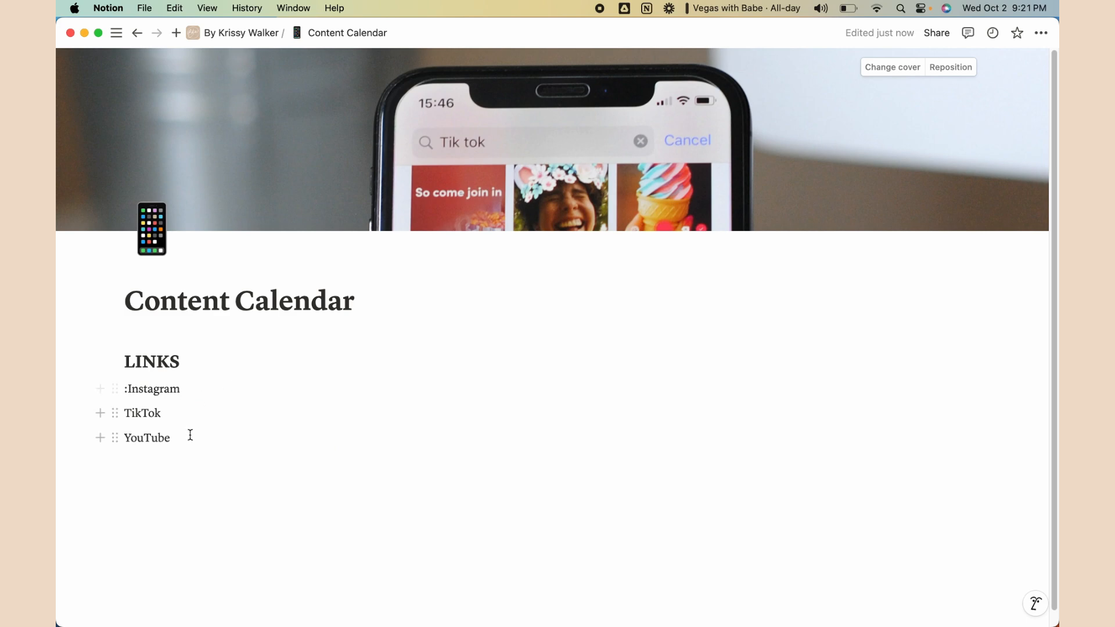
pyautogui.moveTo(189, 433); pyautogui.dragTo(122, 388)
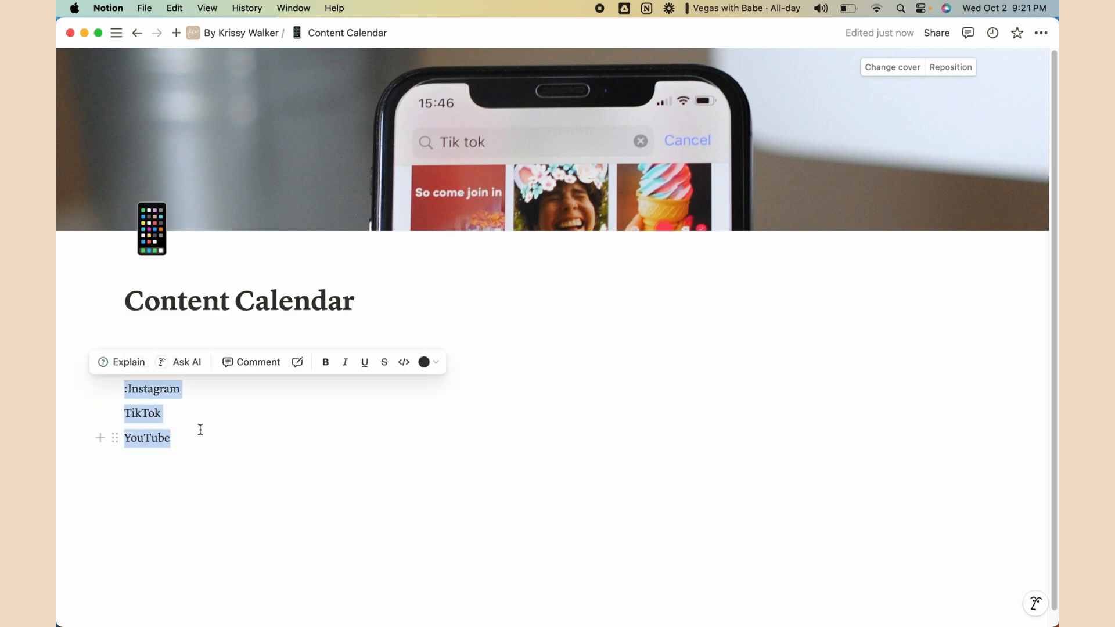
# Delete the three lines and the leftover colon after another abandoned /emoji try
pyautogui.press('BackSpace')
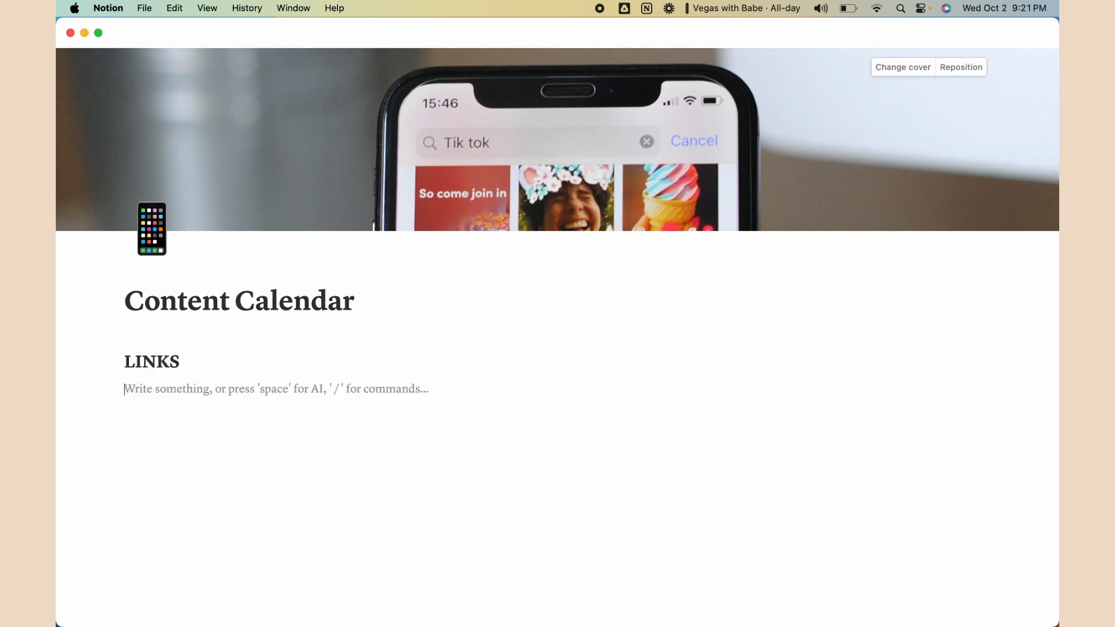
pyautogui.write('/emoji')
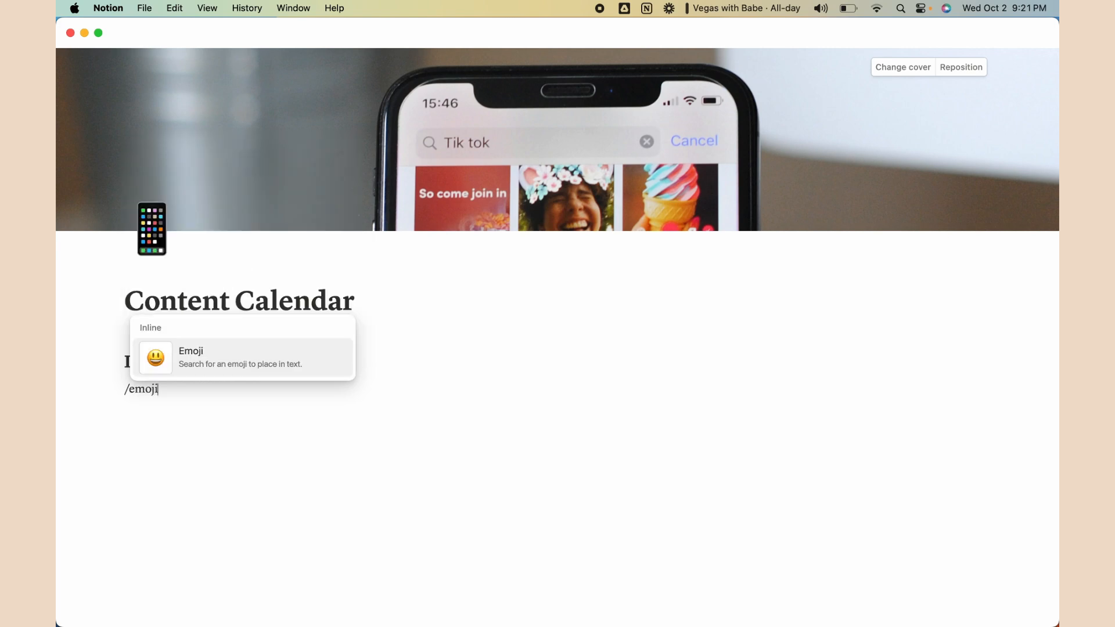
pyautogui.click(241, 376)
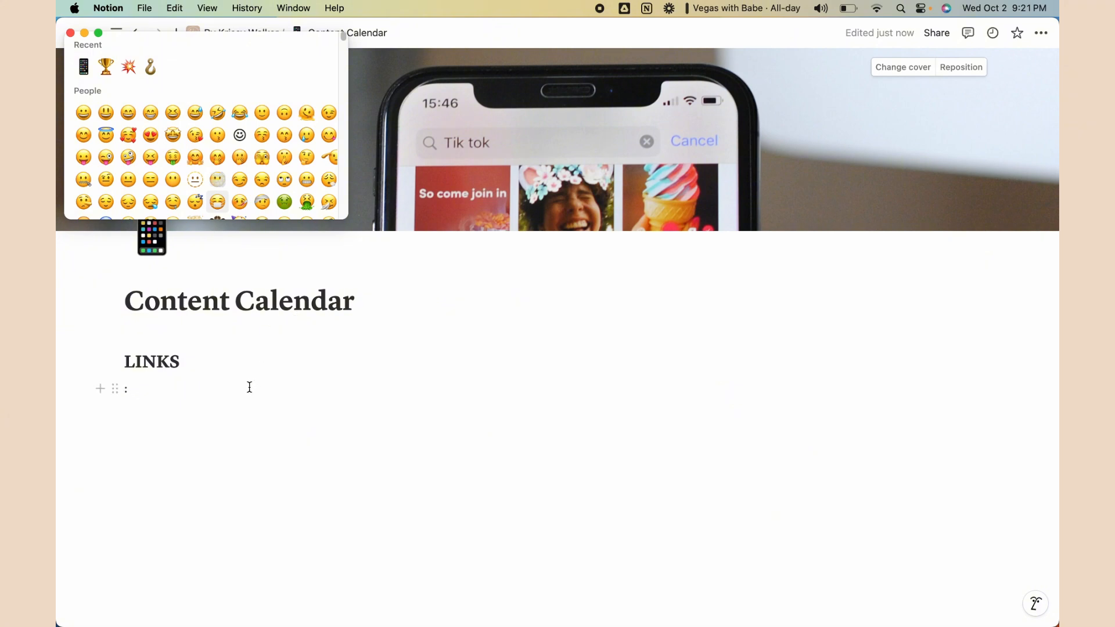
pyautogui.click(163, 394)
pyautogui.press('BackSpace')
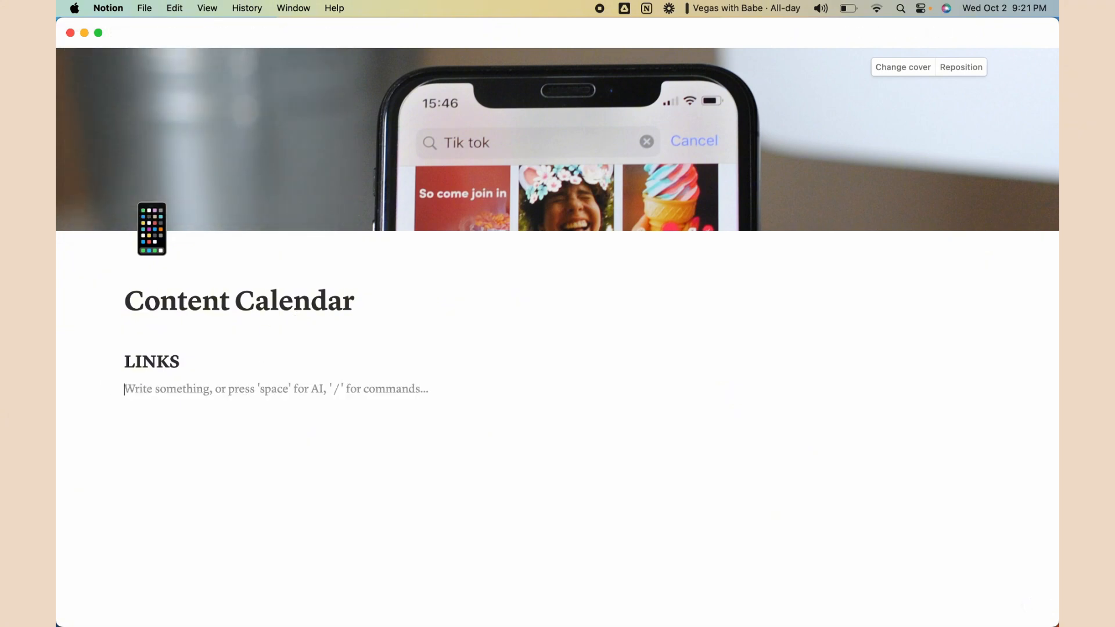
# Retype Instagram, TikTok and YouTube on separate lines under LINKS
pyautogui.write('Instagram')
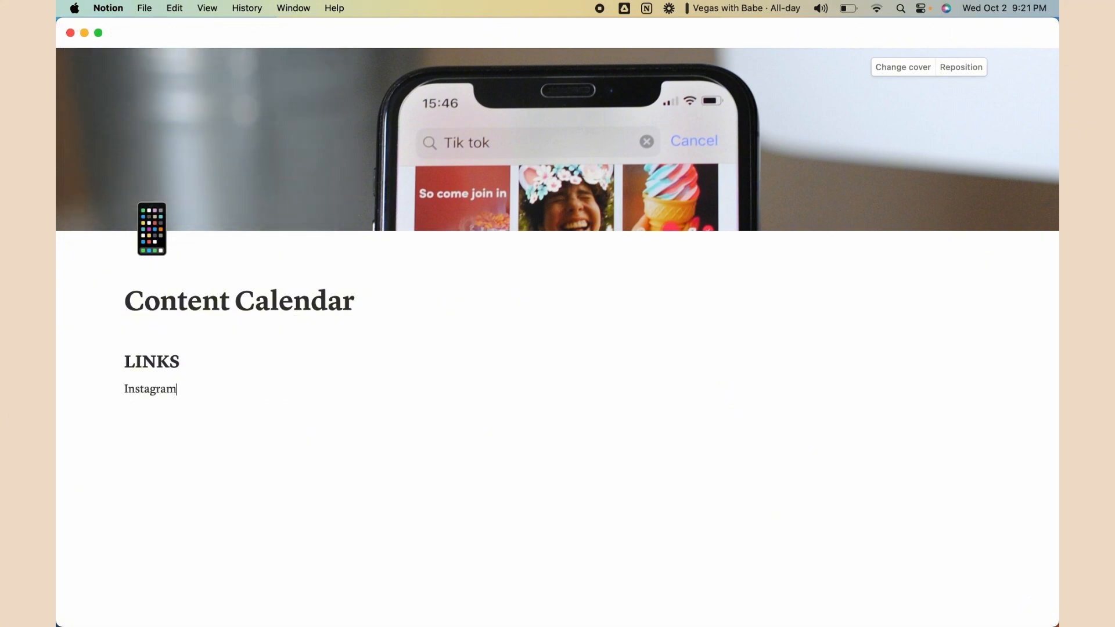
pyautogui.press('Return')
pyautogui.write('TikTok')
pyautogui.press('Return')
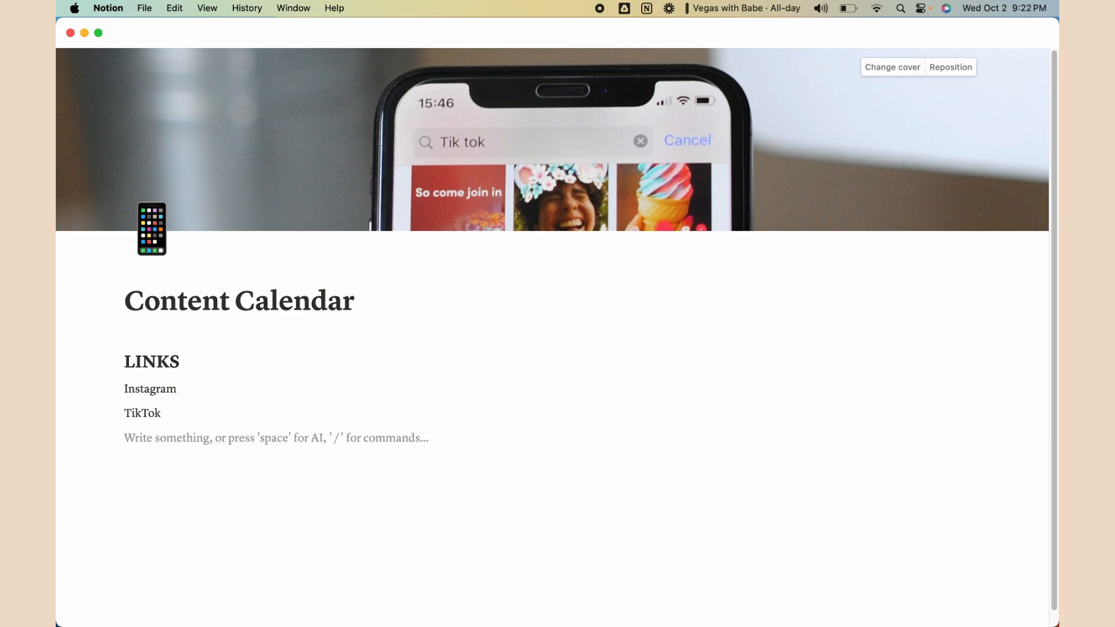
pyautogui.write('YouTube')
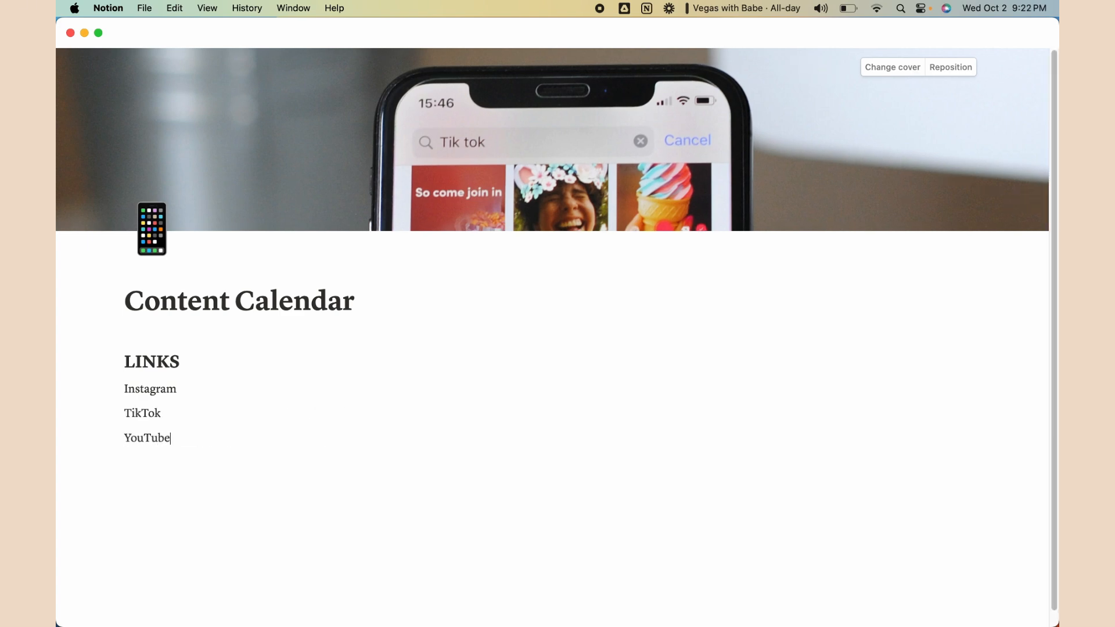
pyautogui.click(206, 388)
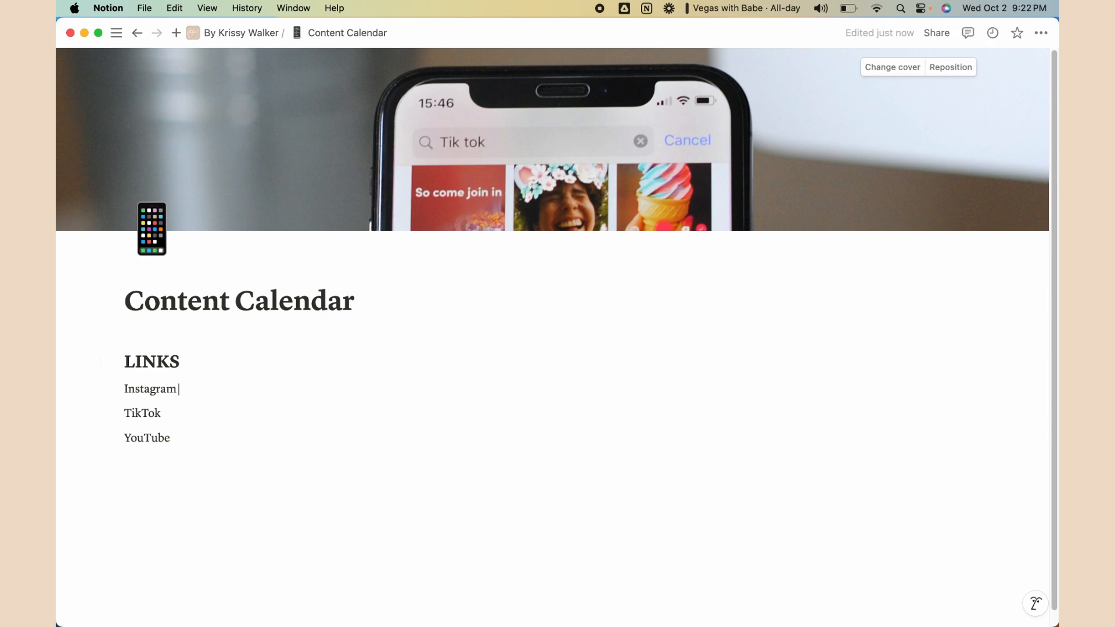
# Append ' - @' and the creator's handle to the Instagram, TikTok and YouTube lines, dismissing mention menus
pyautogui.write('-')
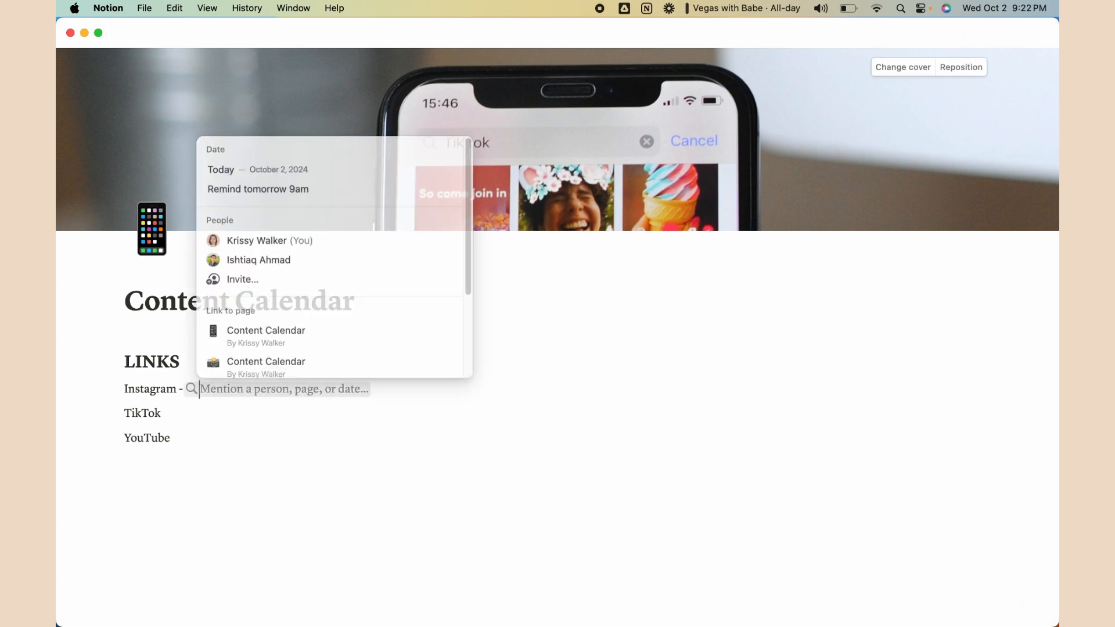
pyautogui.write(' @misskrissyw')
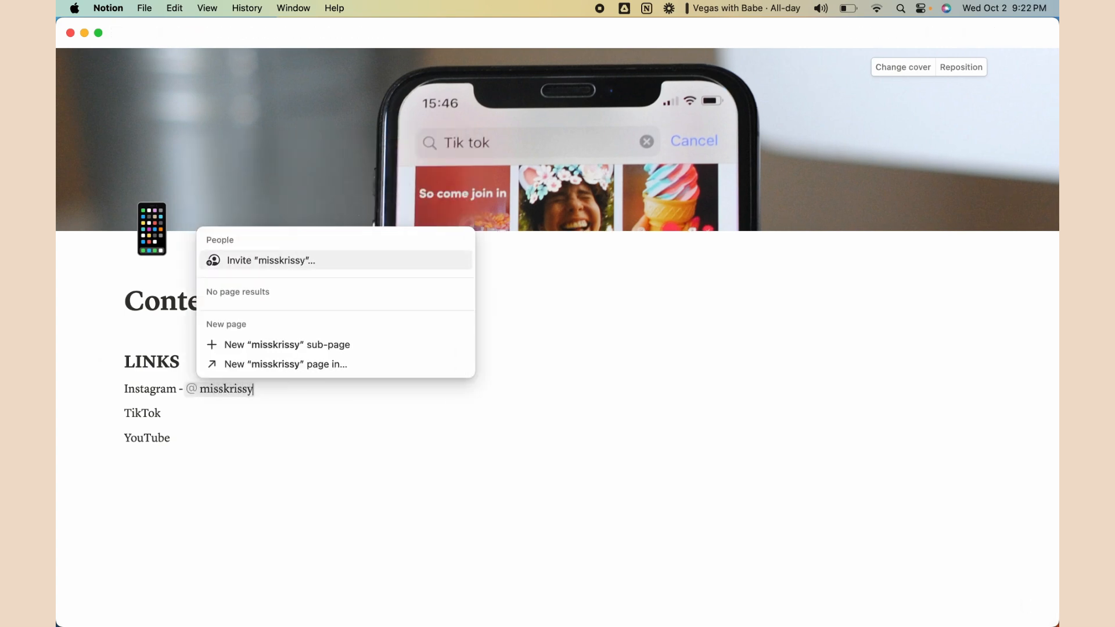
pyautogui.press('BackSpace')
pyautogui.press('BackSpace')
pyautogui.press('BackSpace')
pyautogui.press('BackSpace')
pyautogui.press('BackSpace')
pyautogui.press('BackSpace')
pyautogui.press('BackSpace')
pyautogui.press('BackSpace')
pyautogui.press('BackSpace')
pyautogui.press('BackSpace')
pyautogui.press('BackSpace')
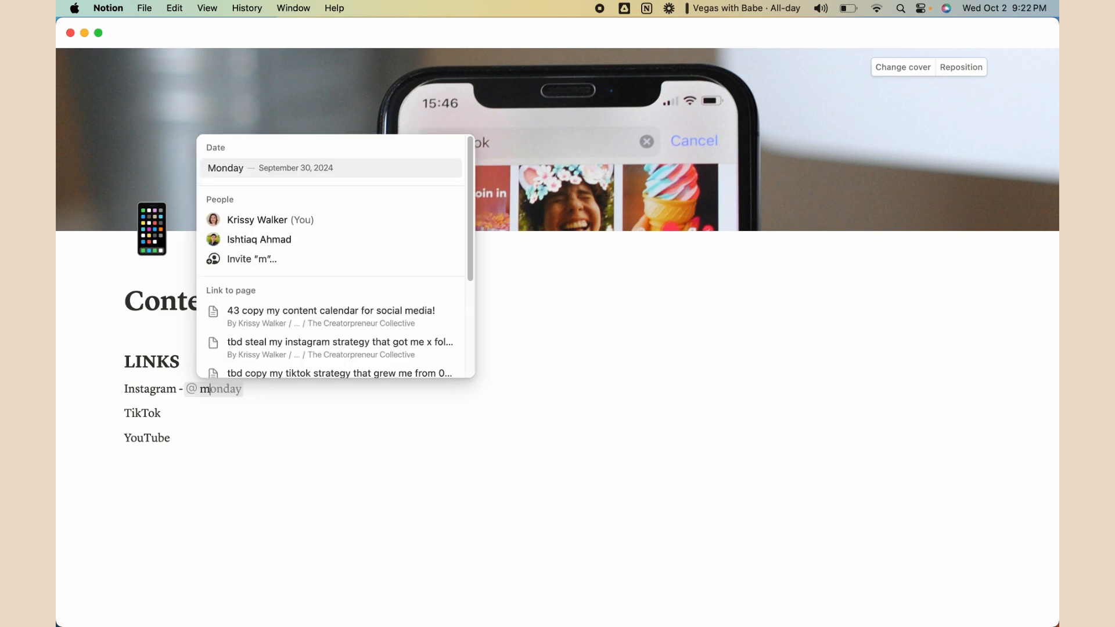
pyautogui.press('Escape')
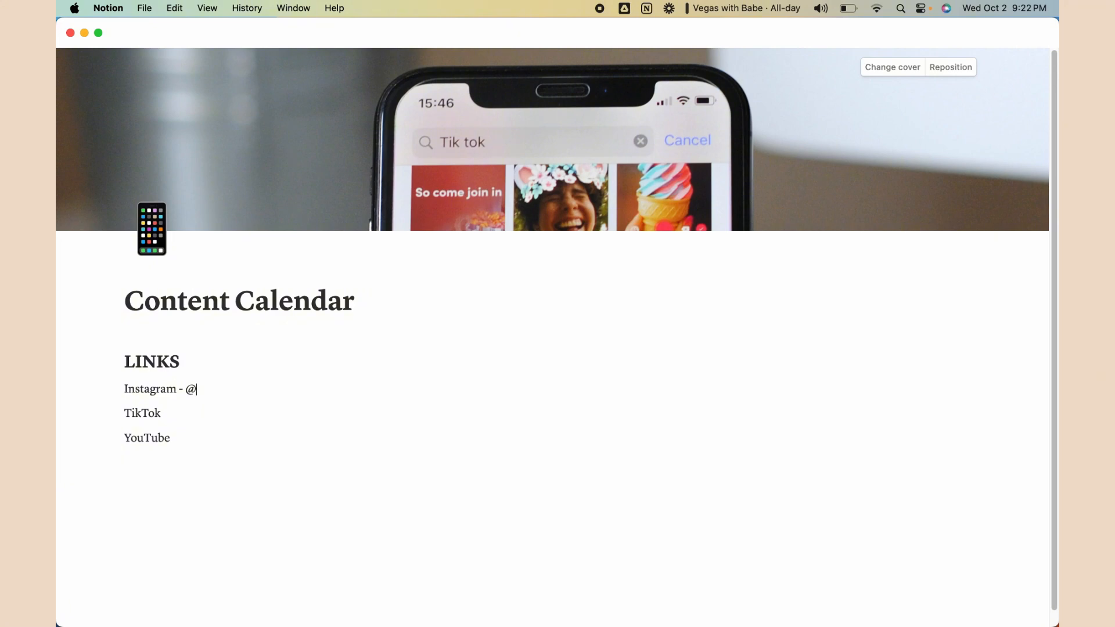
pyautogui.press('BackSpace')
pyautogui.write('@')
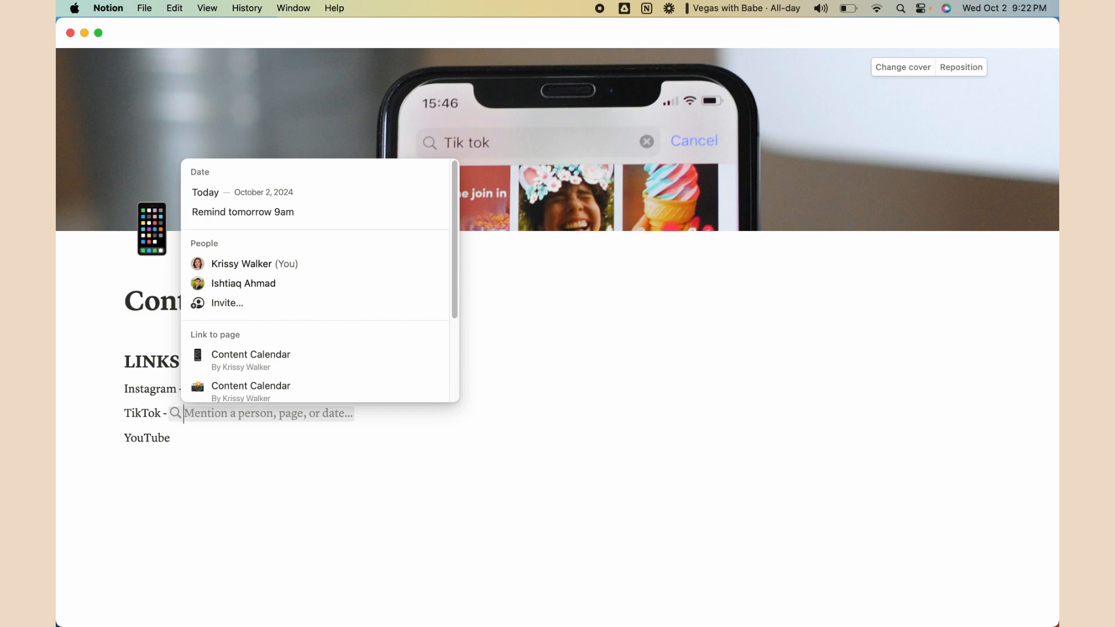
pyautogui.press('Escape')
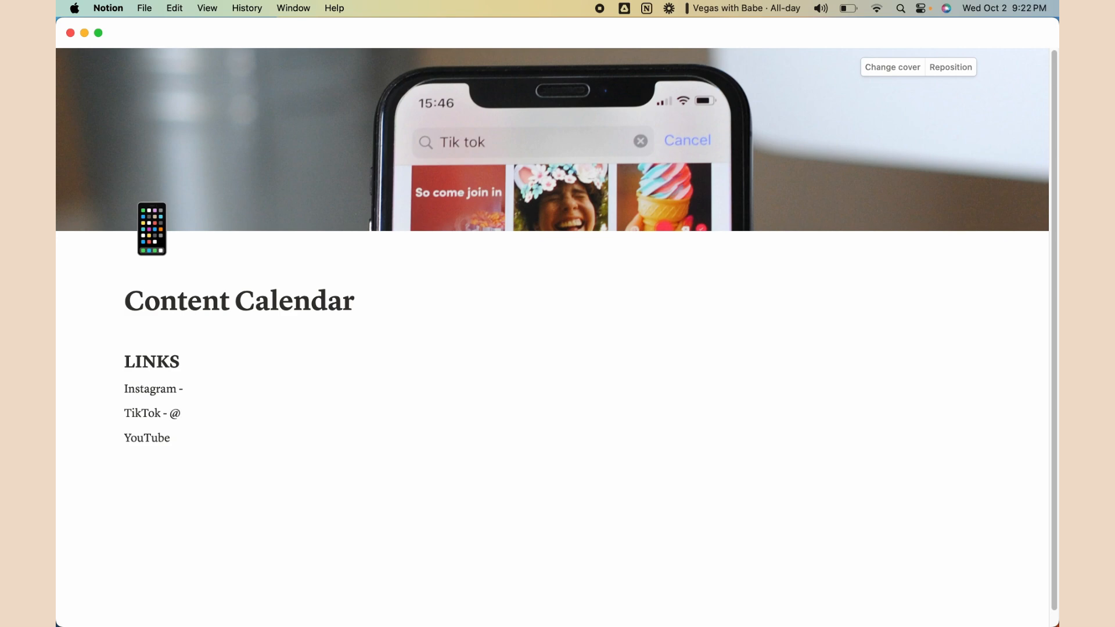
pyautogui.write('misskrissygirl@miss')
pyautogui.press('BackSpace')
pyautogui.press('BackSpace')
pyautogui.press('BackSpace')
pyautogui.press('BackSpace')
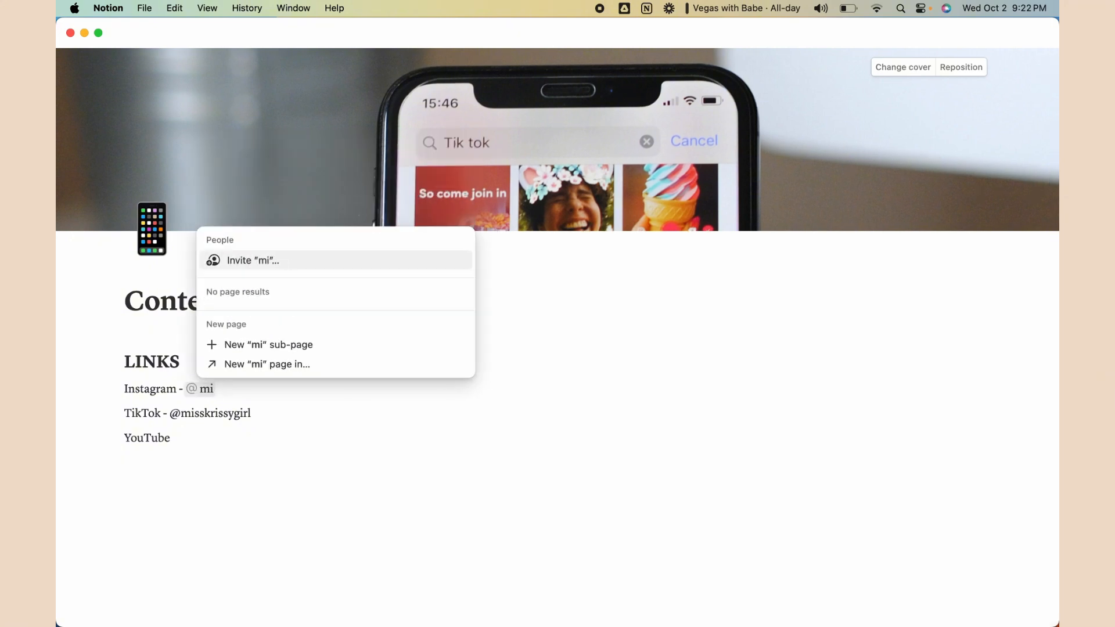
pyautogui.press('Escape')
pyautogui.write('mi')
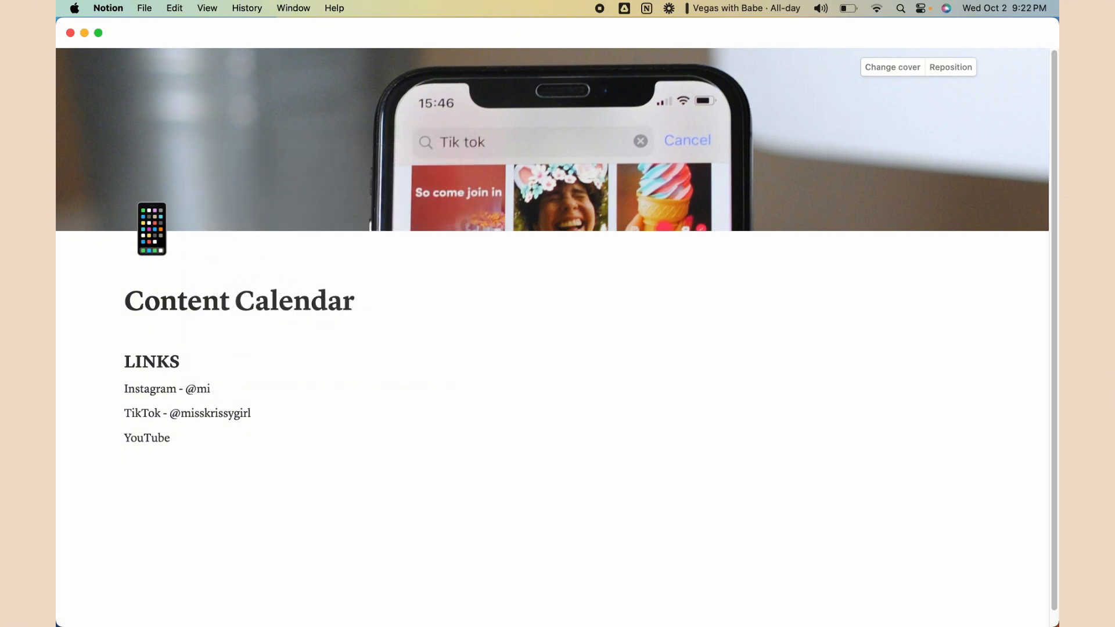
pyautogui.write('sskrissygirl')
pyautogui.write('@')
pyautogui.press('Escape')
pyautogui.write('missk')
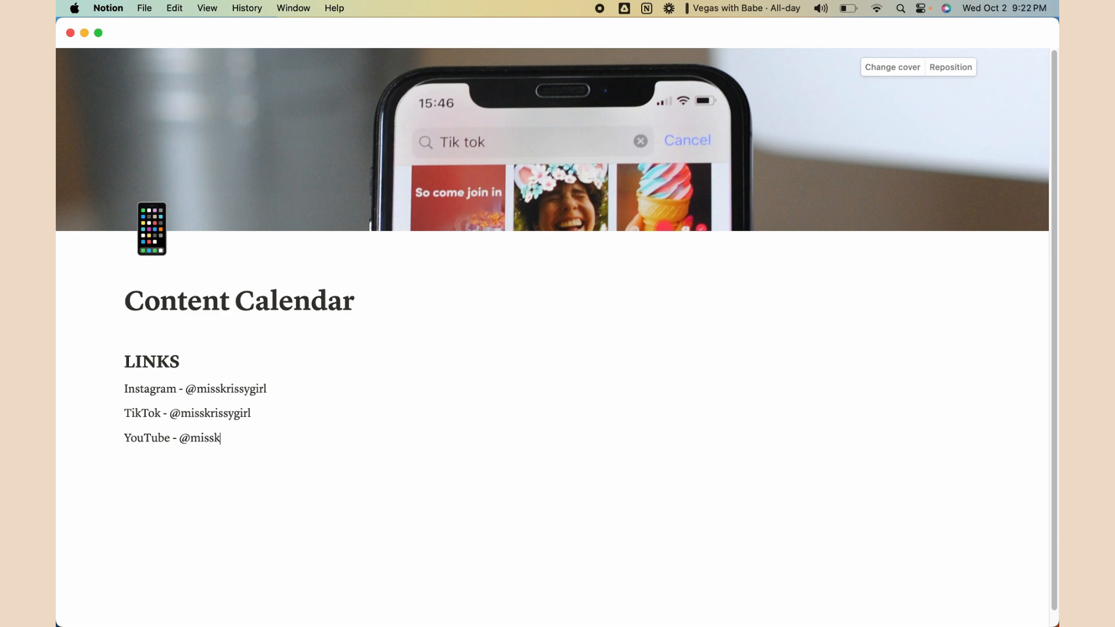
pyautogui.write('rissygrl')
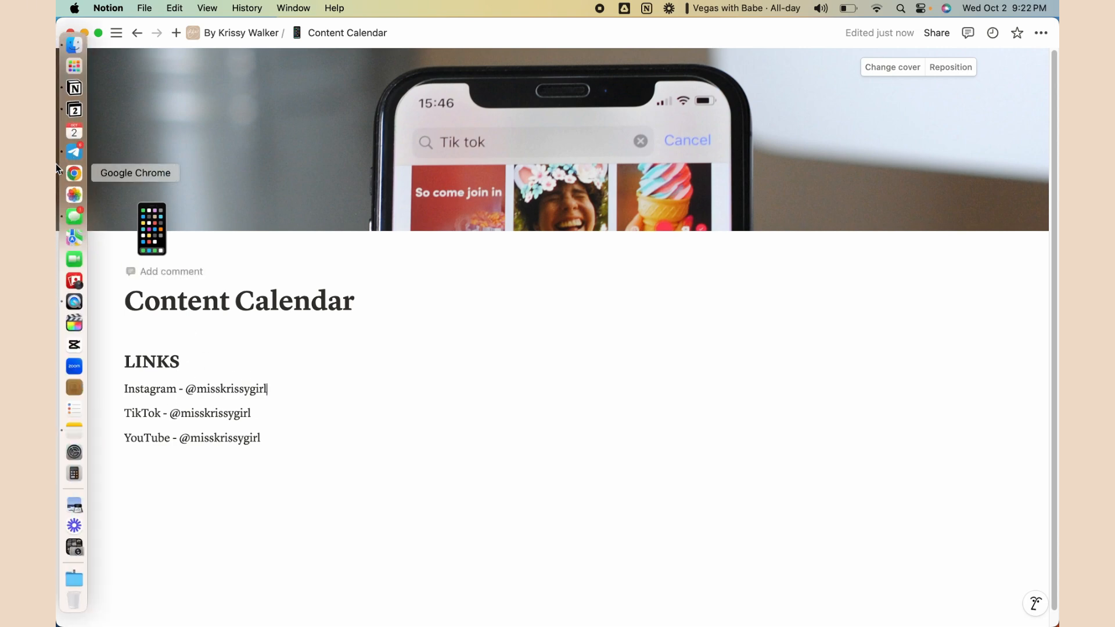
# Open the creator's instagram.com profile in a Chrome incognito window and select its full address
pyautogui.rightClick(74, 172)
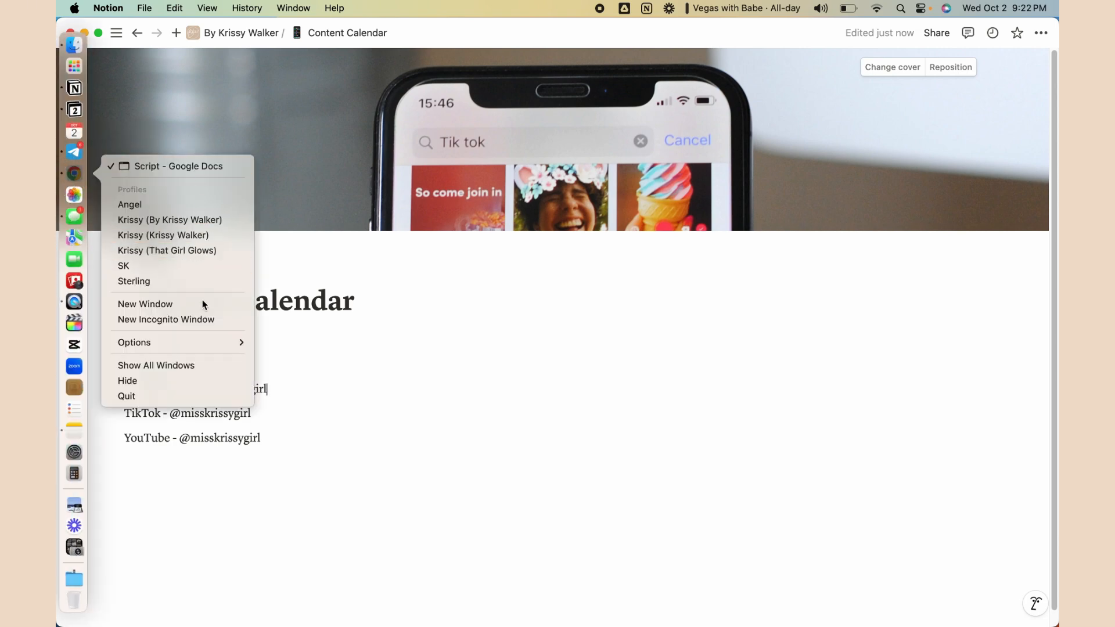
pyautogui.click(197, 317)
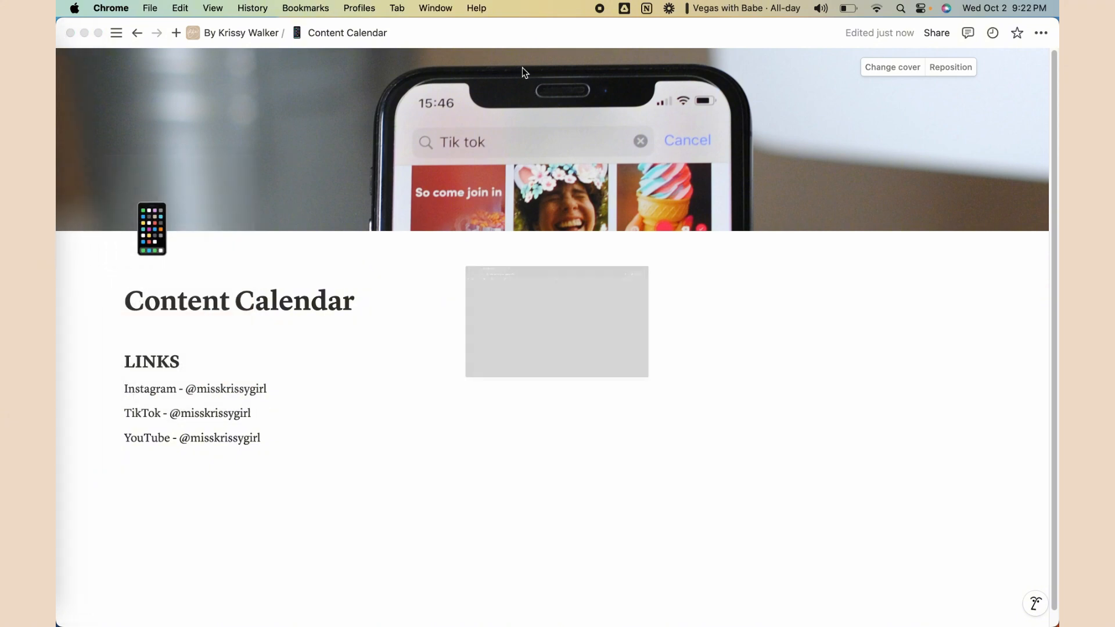
pyautogui.write('i')
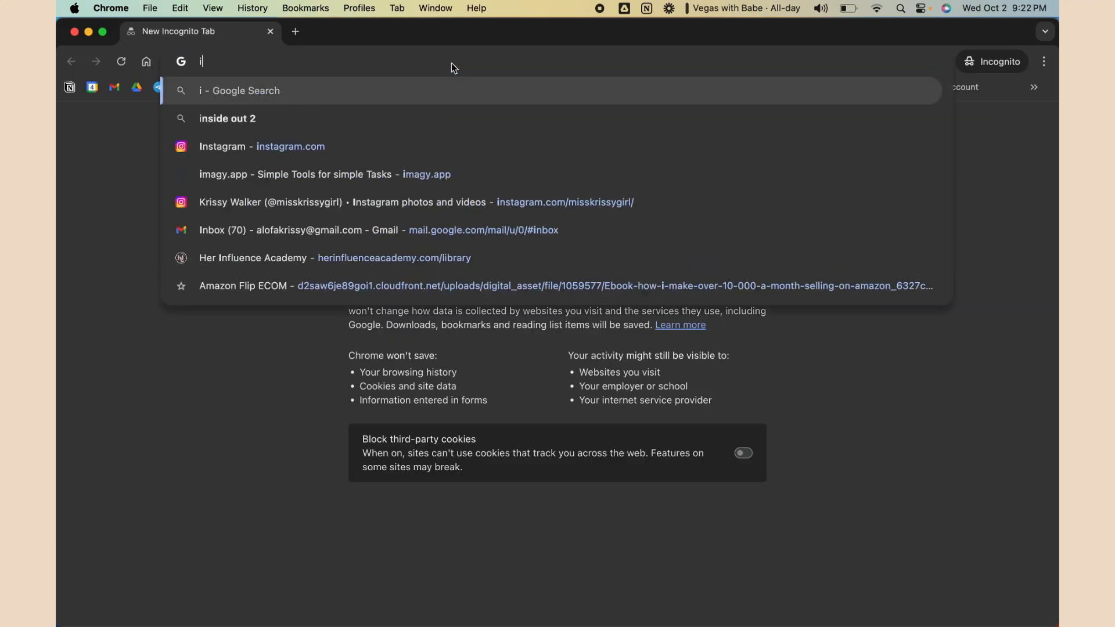
pyautogui.write('nstagram.com/misskri')
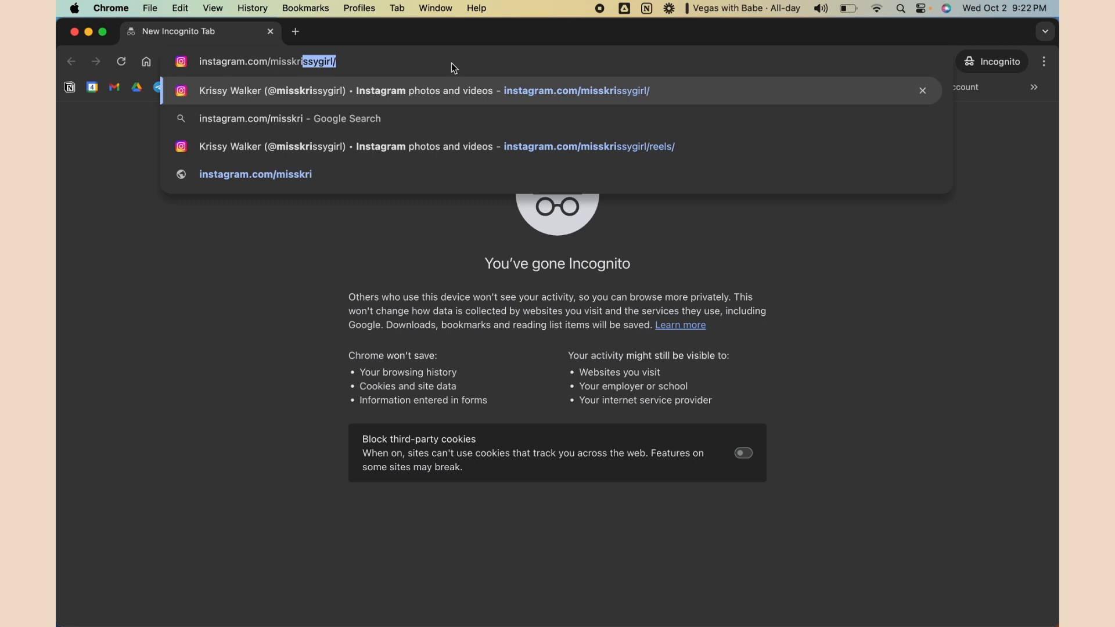
pyautogui.press('Return')
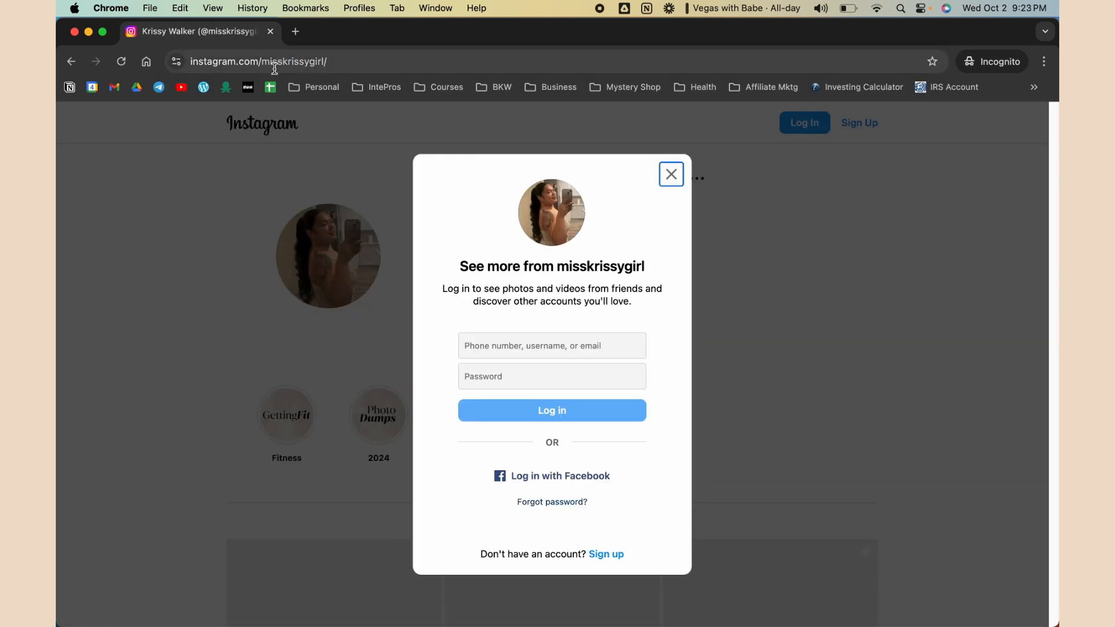
pyautogui.doubleClick(276, 61)
pyautogui.click(276, 62)
pyautogui.press('super+c')
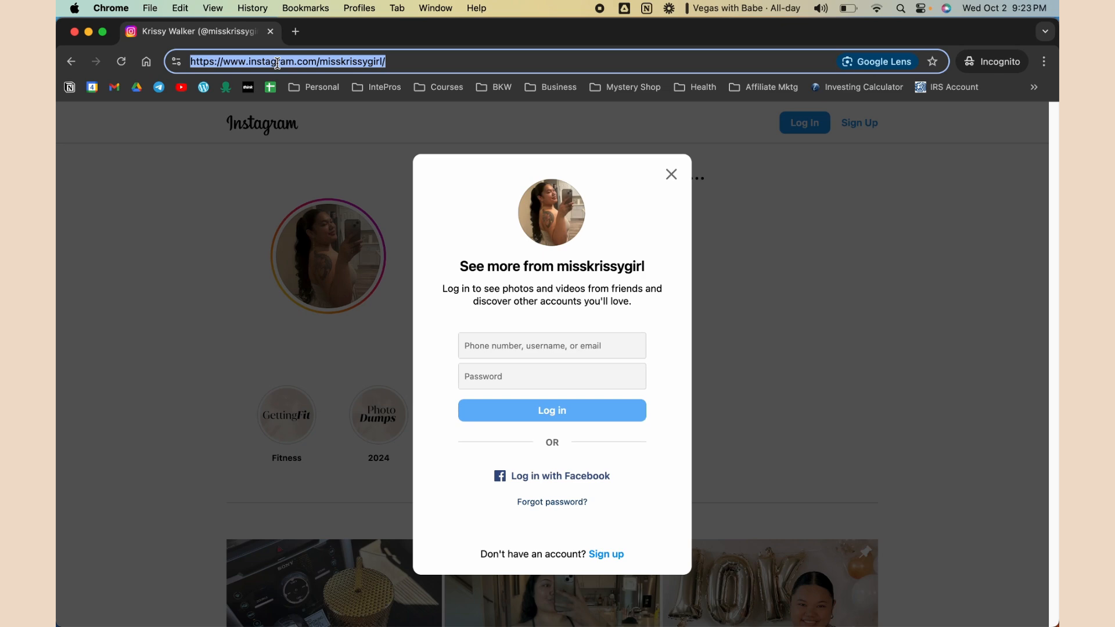
pyautogui.moveTo(58, 77)
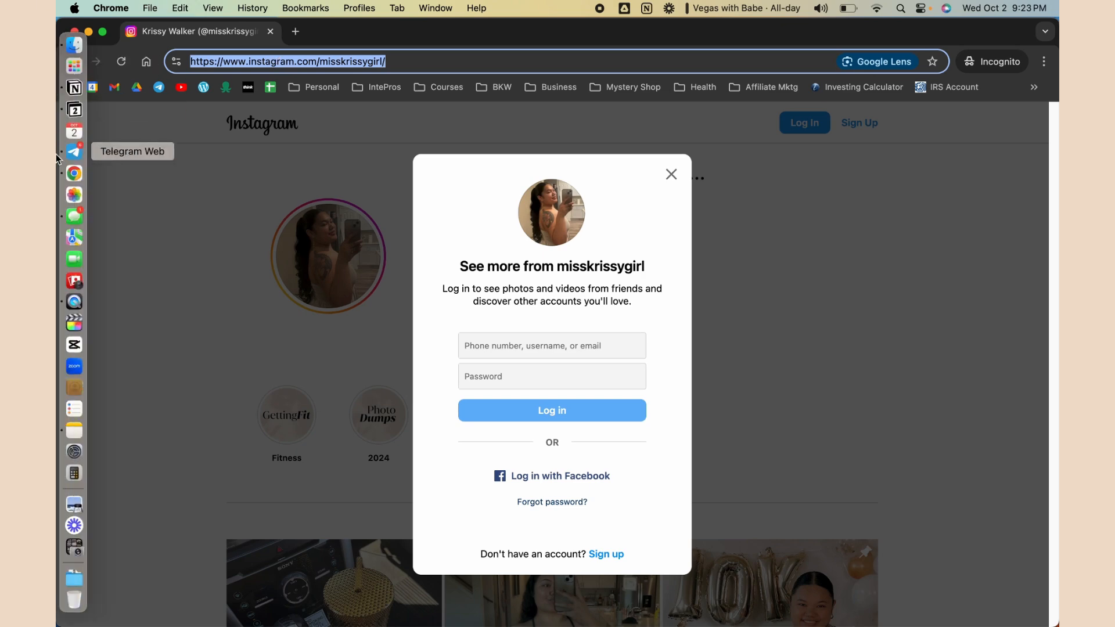
# Link the Instagram line in Notion to the copied Instagram profile address
pyautogui.click(75, 88)
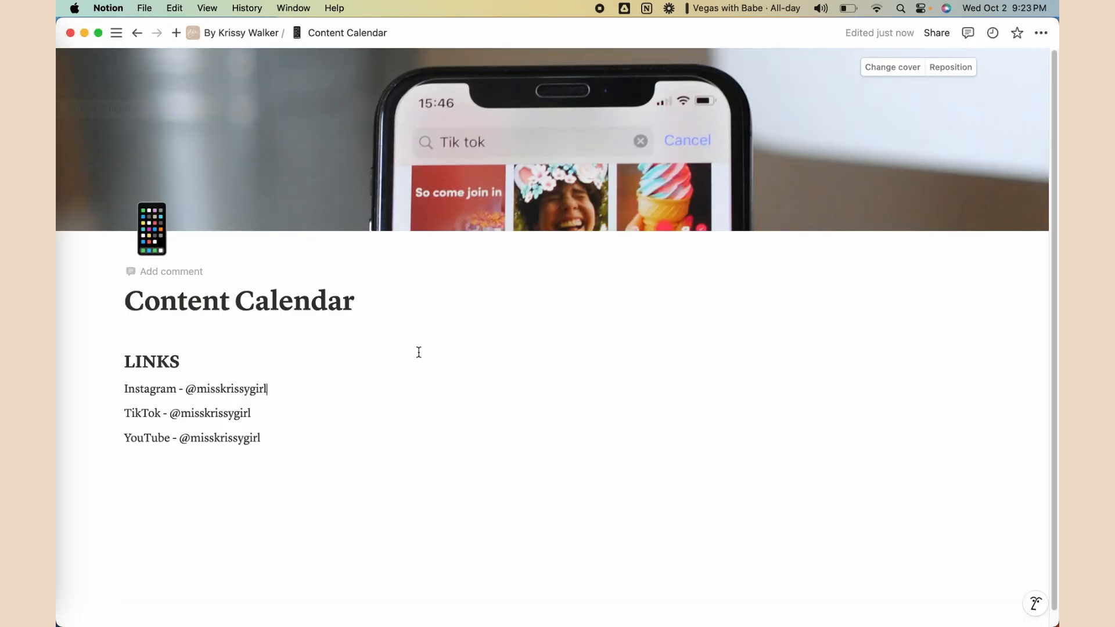
pyautogui.moveTo(276, 389); pyautogui.dragTo(124, 388)
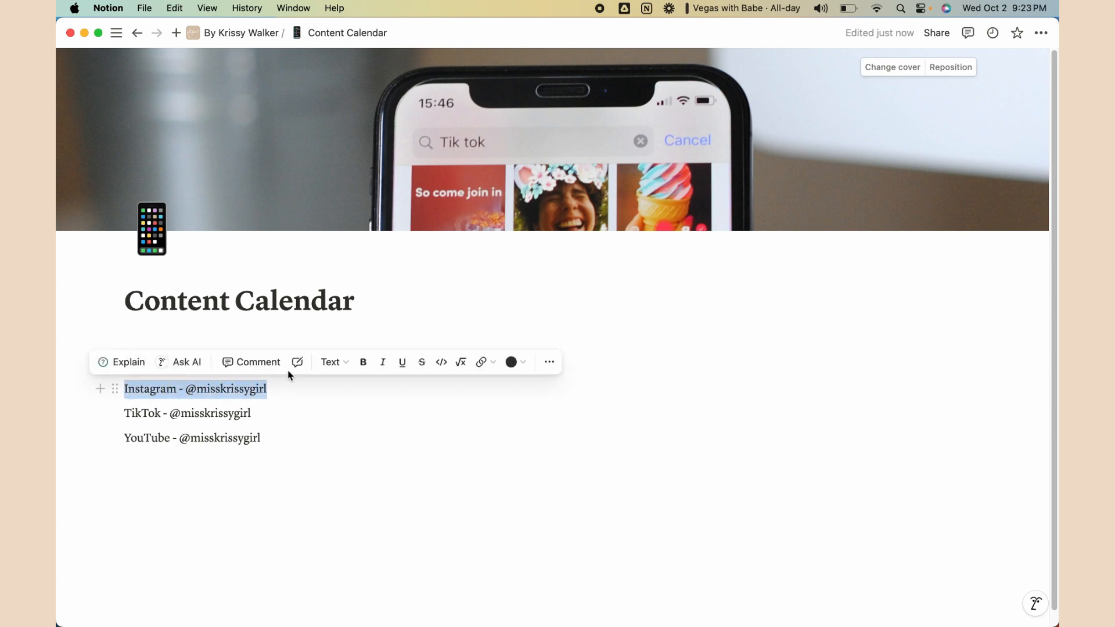
pyautogui.click(487, 364)
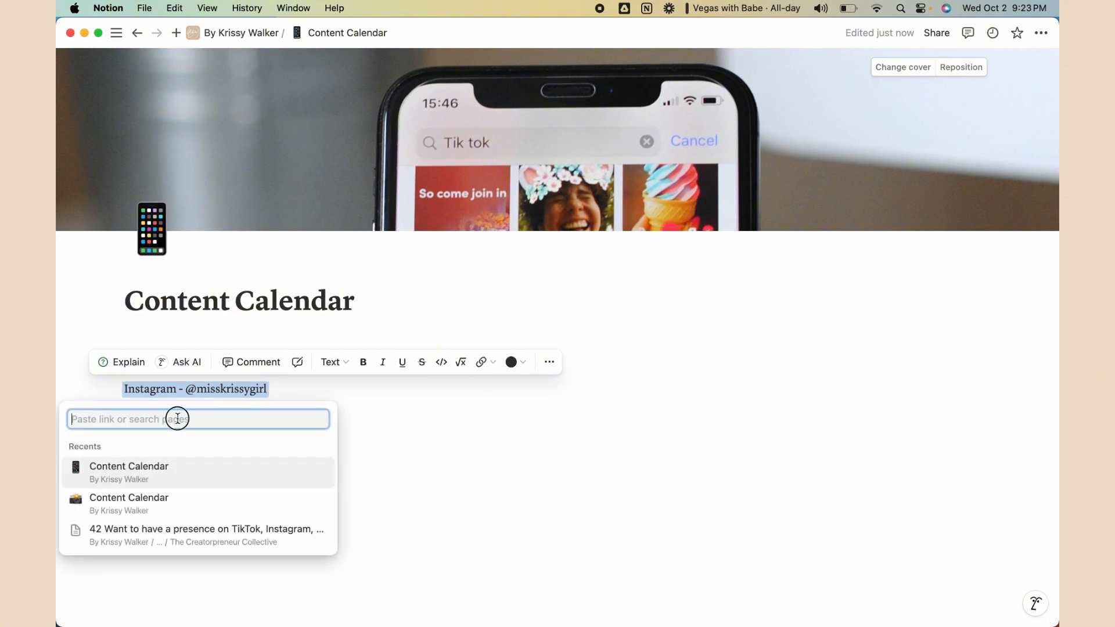
pyautogui.press('super+v')
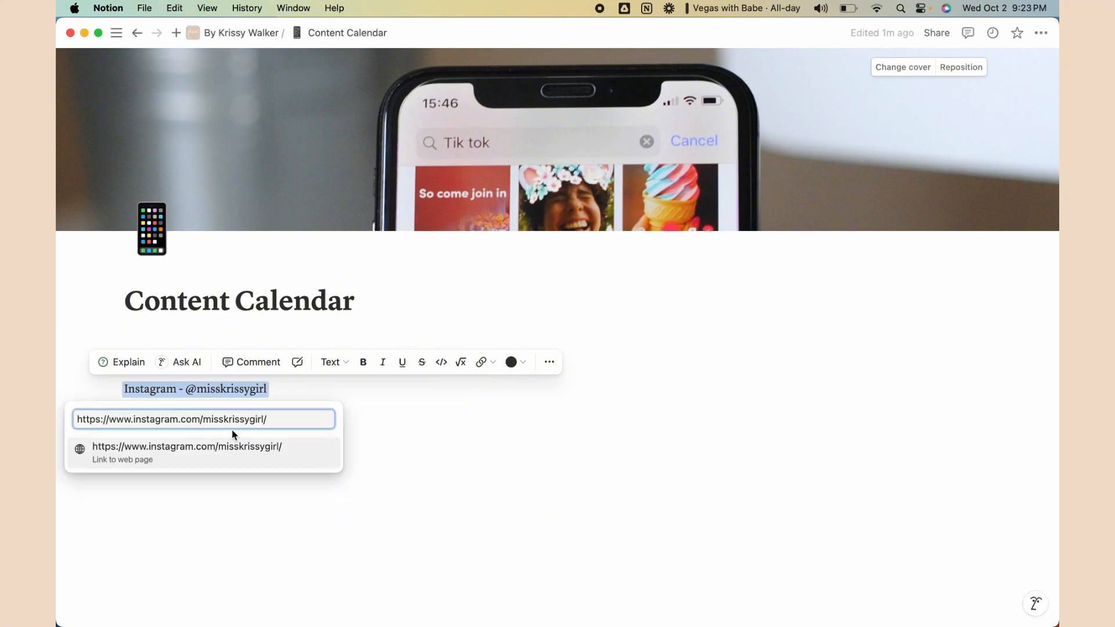
pyautogui.press('Return')
pyautogui.click(244, 438)
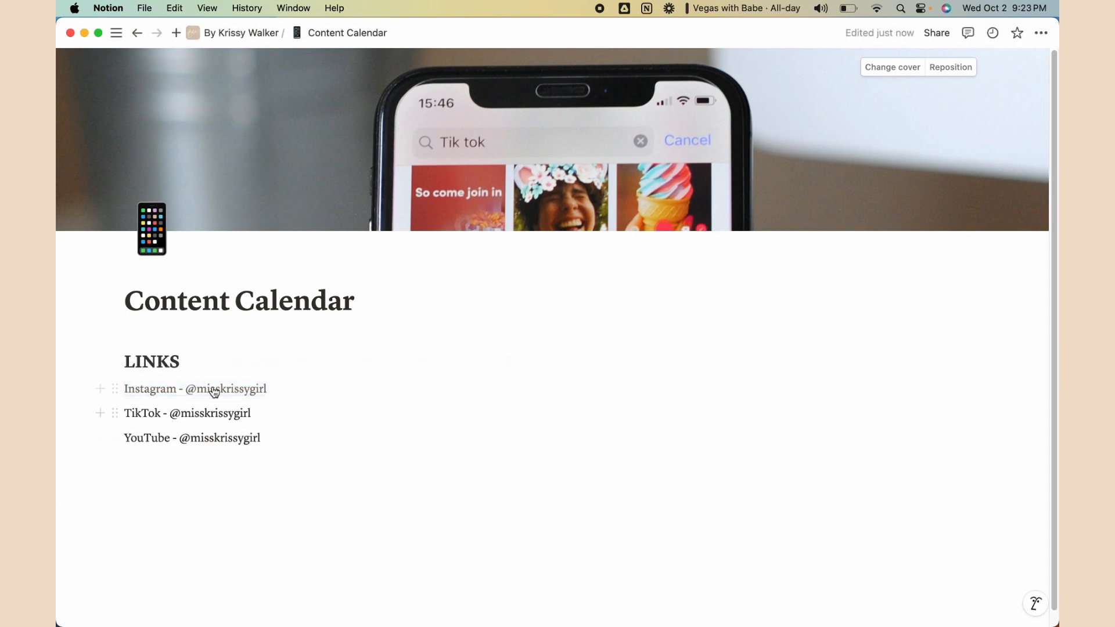
# Link the TikTok line to the pasted profile address
pyautogui.moveTo(261, 412); pyautogui.dragTo(117, 413)
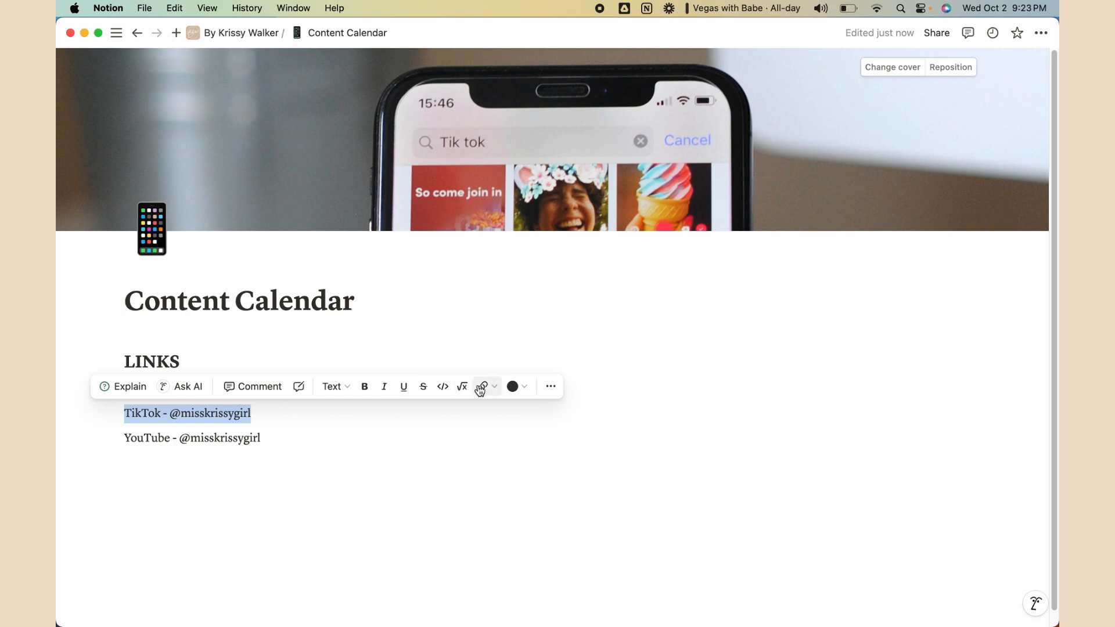
pyautogui.click(482, 386)
pyautogui.write('https://www.instagram.com/misskrissygirl')
pyautogui.press('Return')
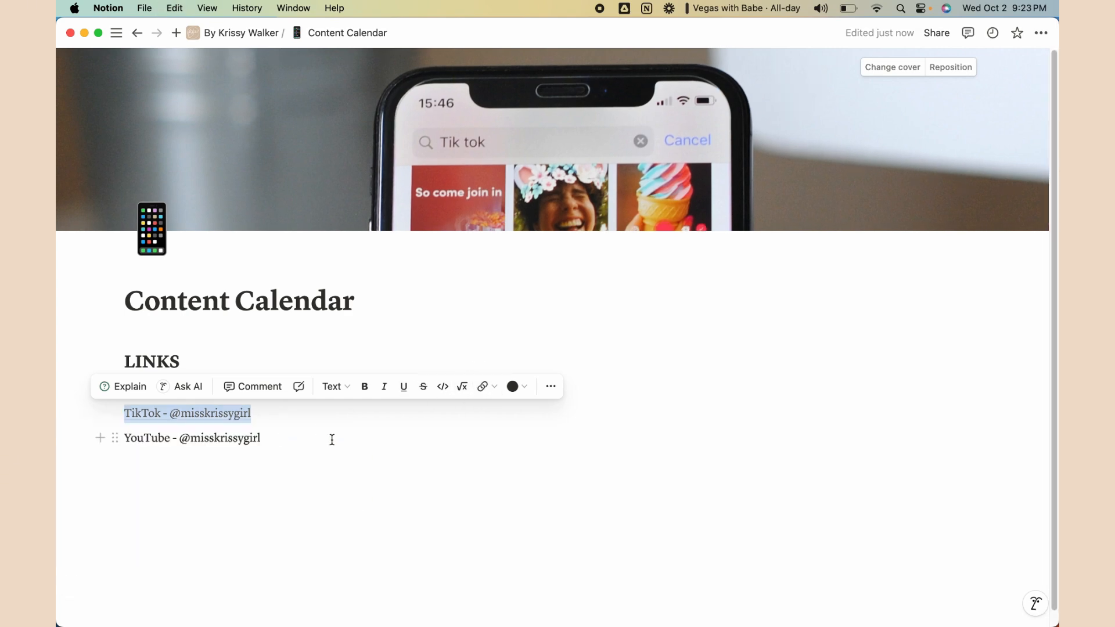
pyautogui.click(303, 443)
# Link the YouTube line to the pasted profile address
pyautogui.moveTo(299, 443); pyautogui.dragTo(122, 447)
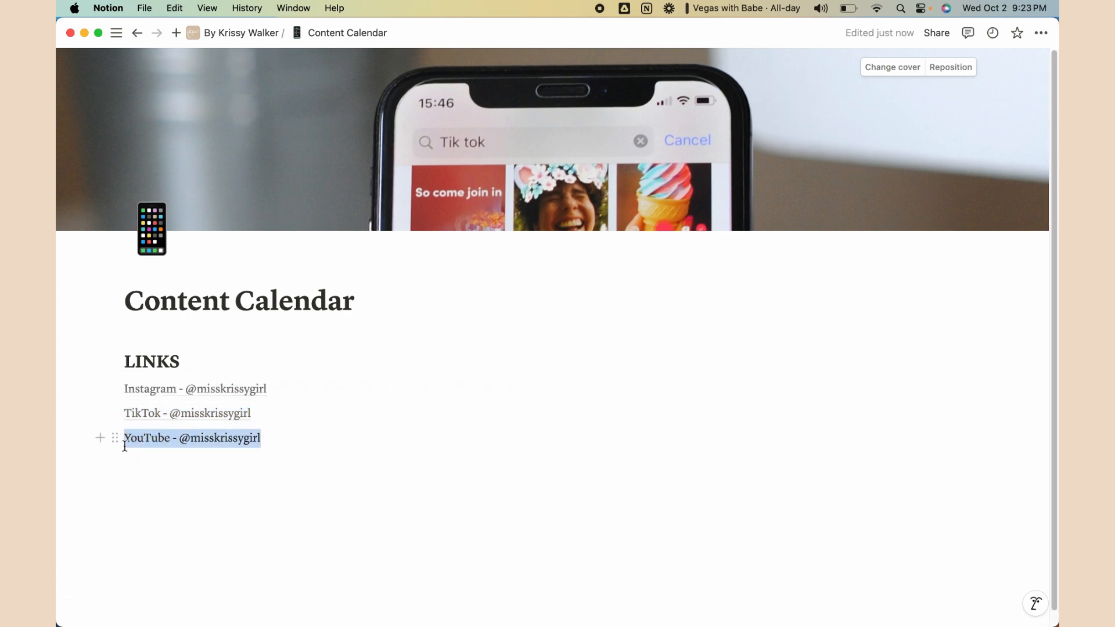
pyautogui.click(481, 424)
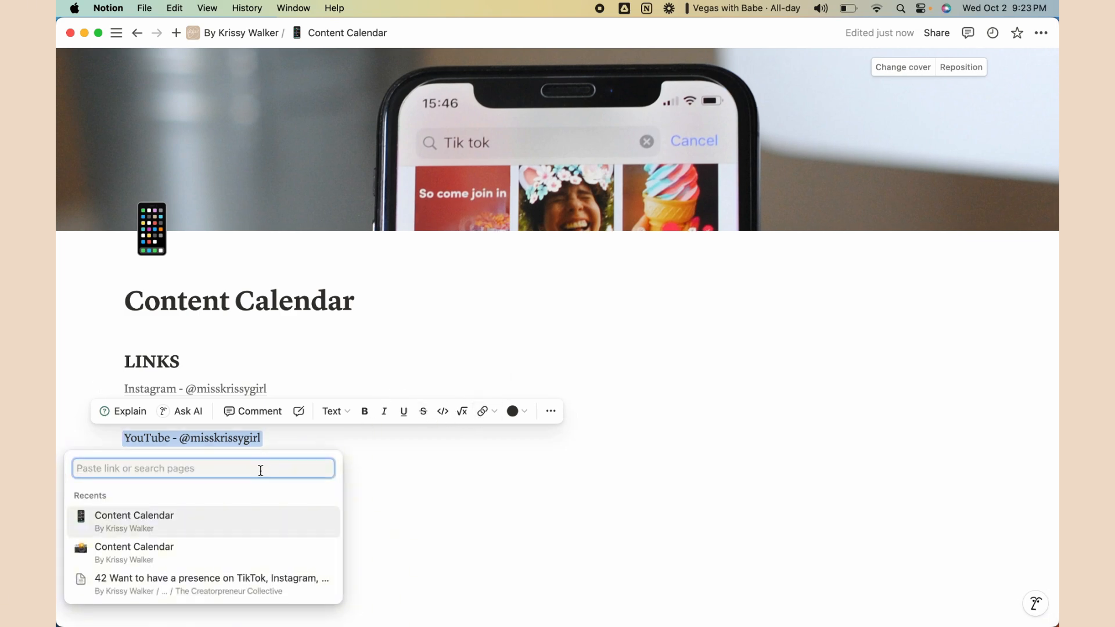
pyautogui.press('super+v')
pyautogui.click(311, 471)
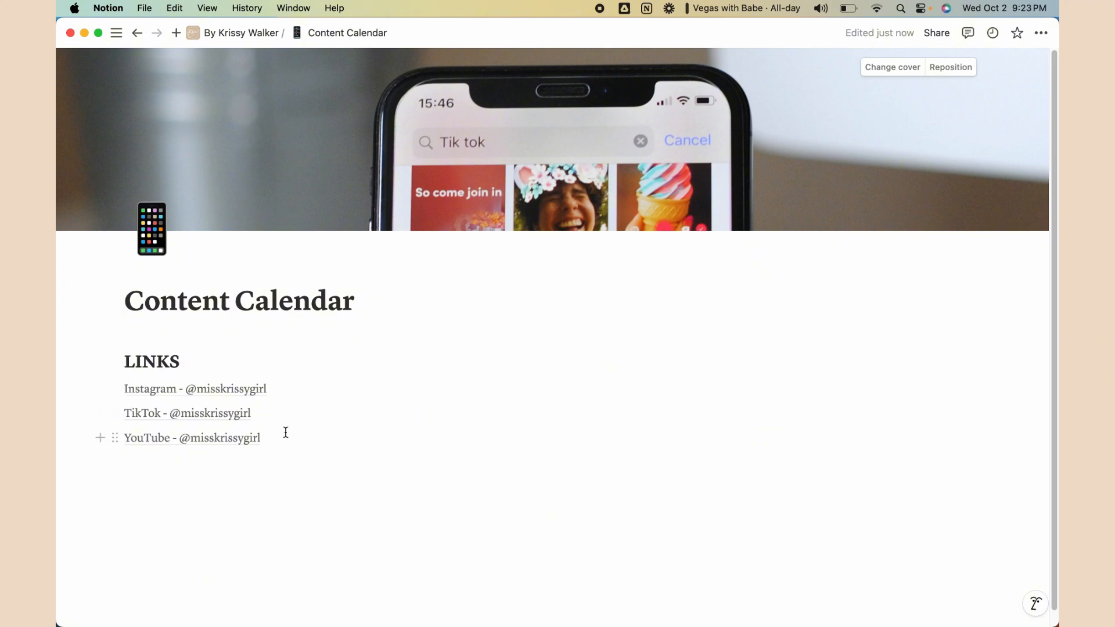
pyautogui.click(156, 365)
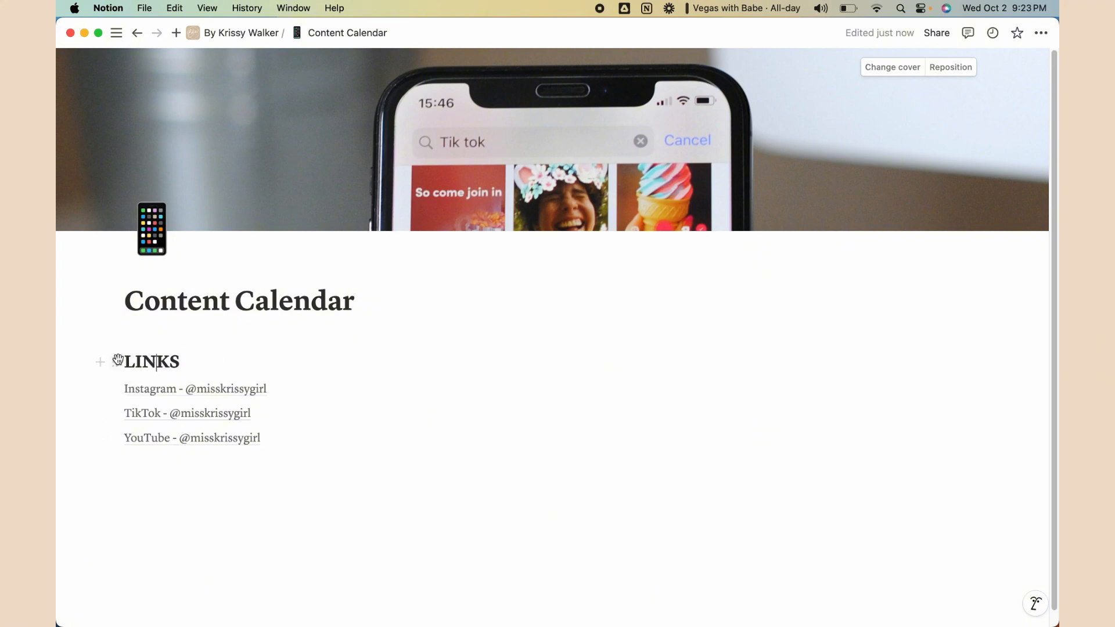
# Apply the Orange background colour to the LINKS heading block
pyautogui.doubleClick(169, 364)
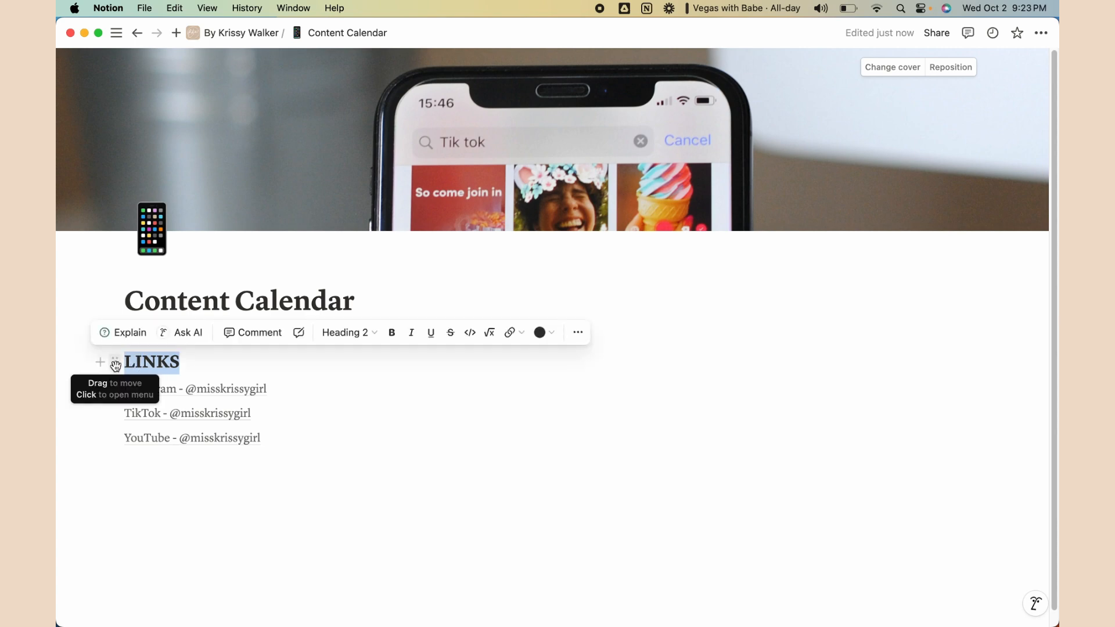
pyautogui.click(115, 364)
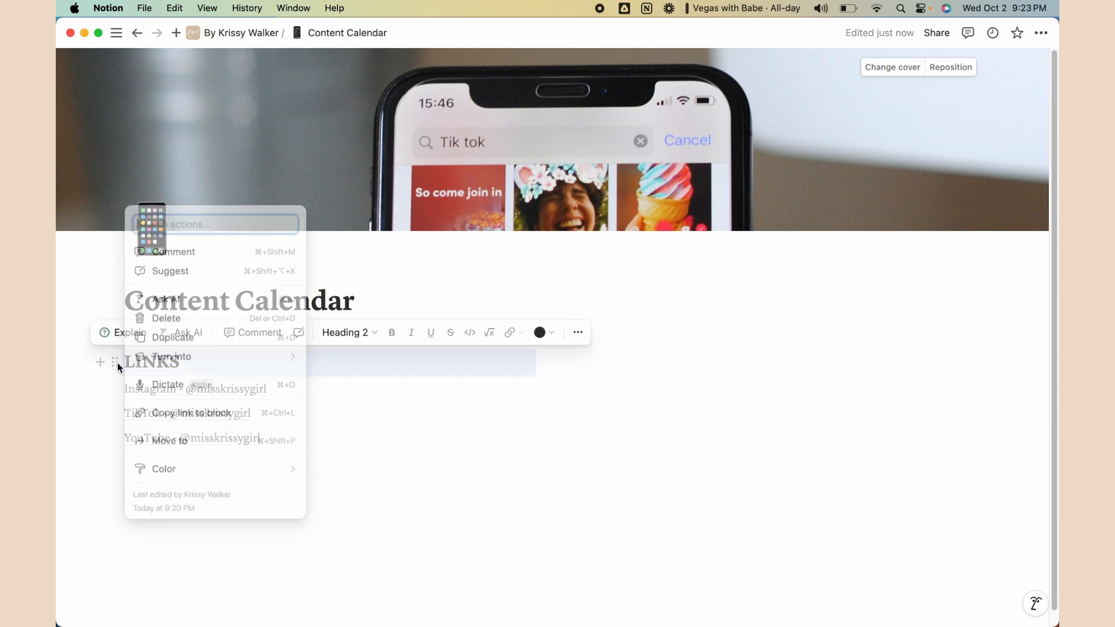
pyautogui.moveTo(174, 471)
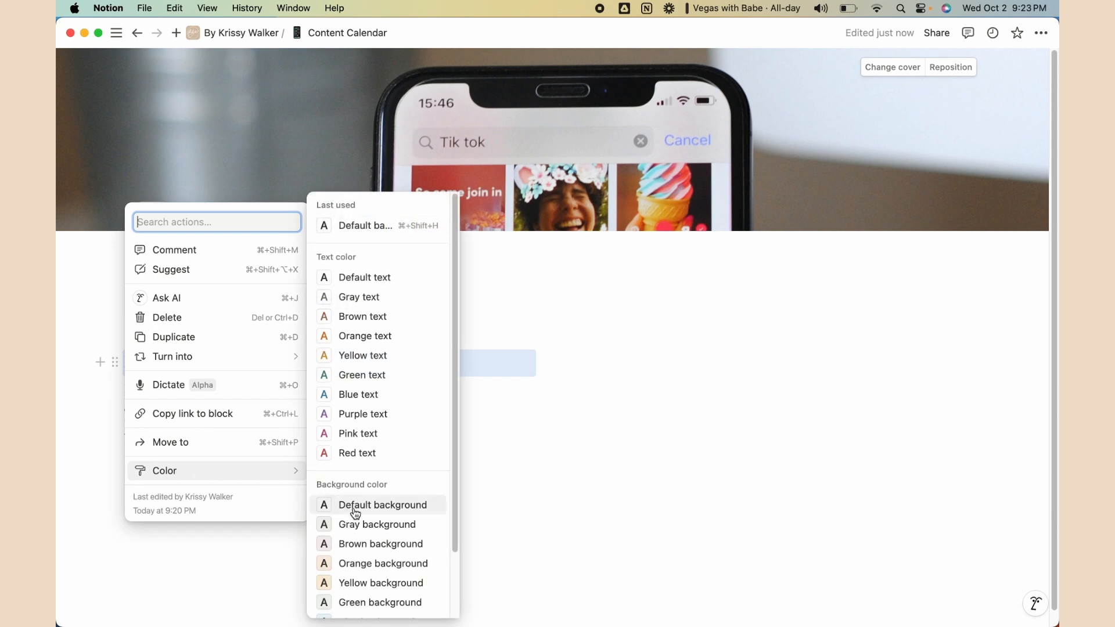
pyautogui.scroll(-3, 355, 512)
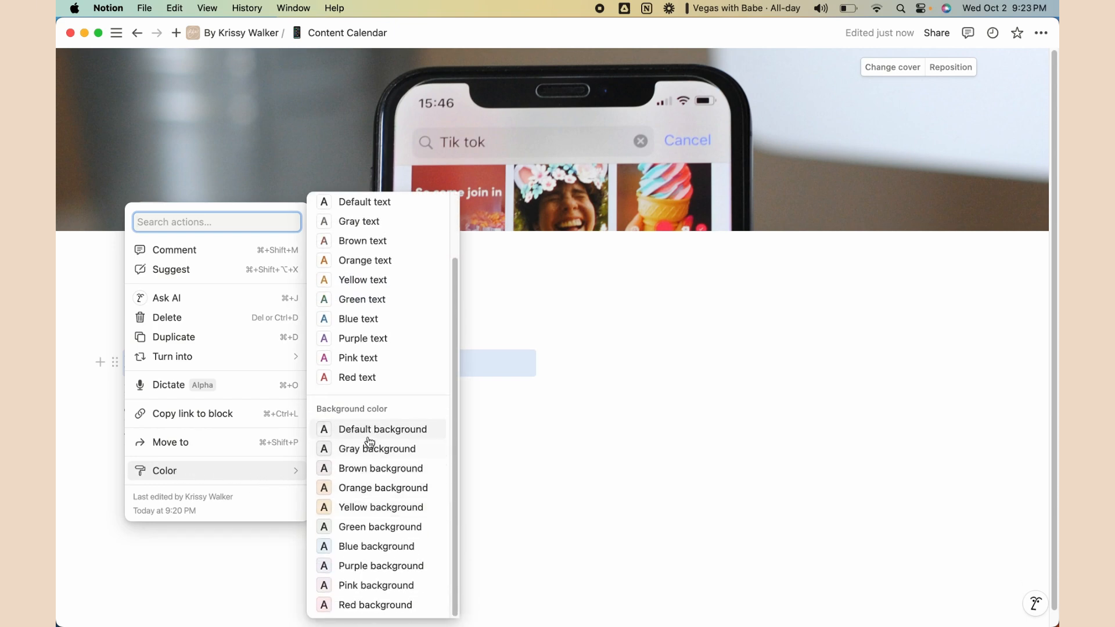
pyautogui.click(360, 488)
pyautogui.click(296, 456)
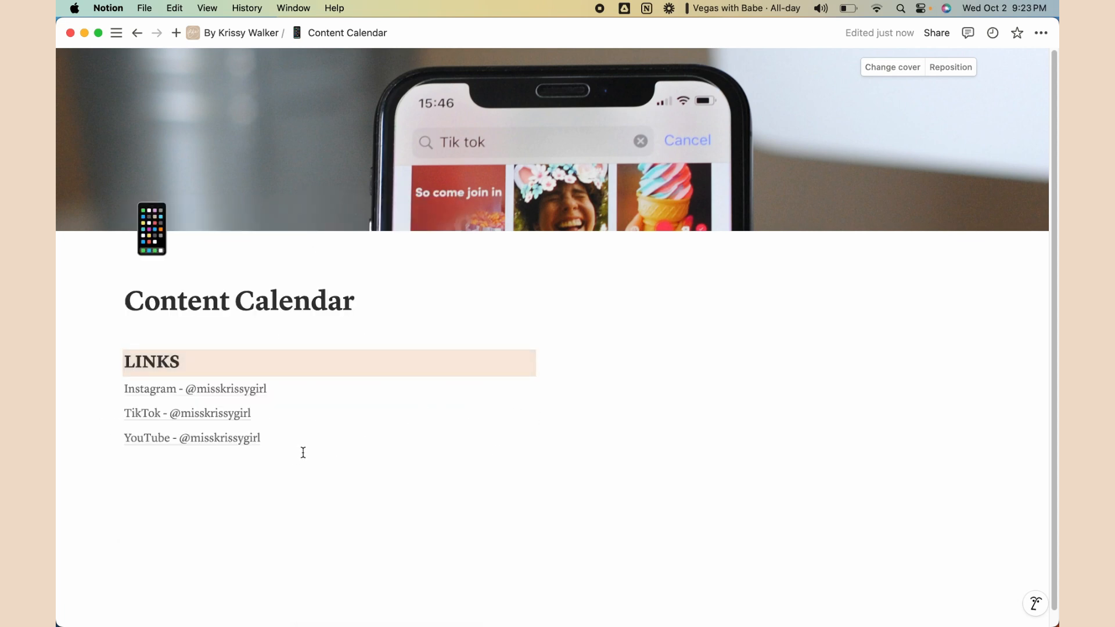
# Add a 'Templates' Heading 2 below the YouTube line with an empty line beneath
pyautogui.press('Return')
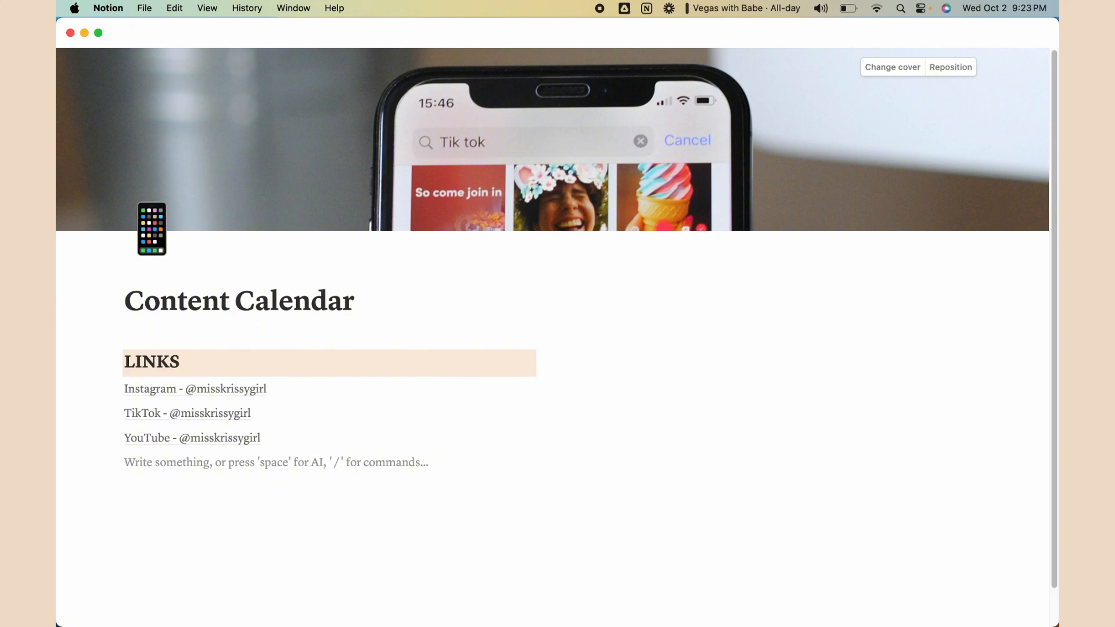
pyautogui.write('/hed')
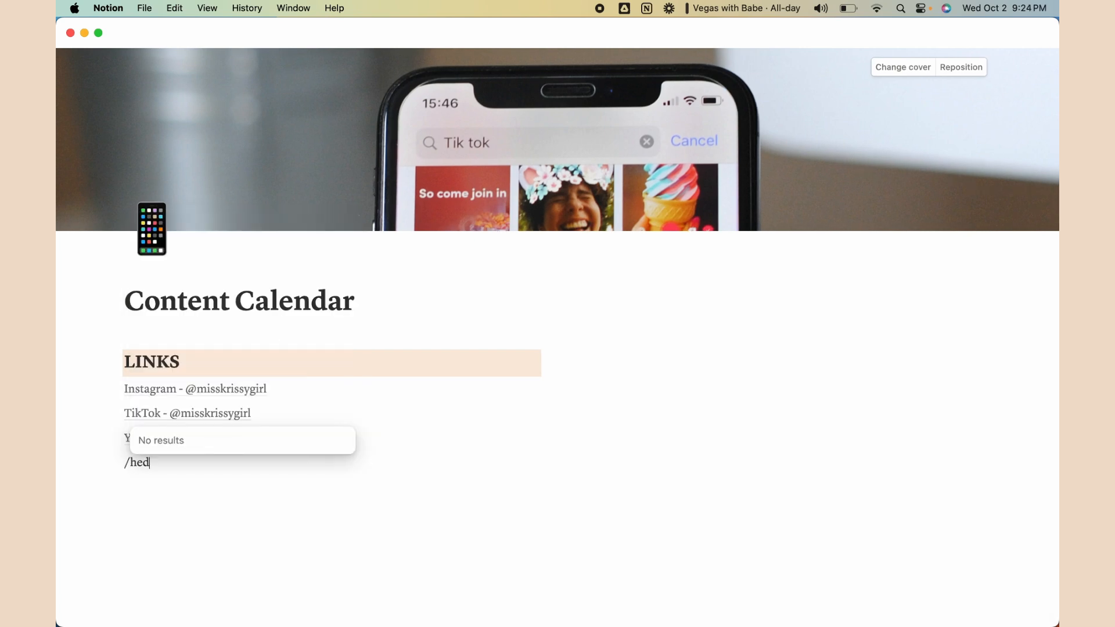
pyautogui.press('BackSpace')
pyautogui.write('a')
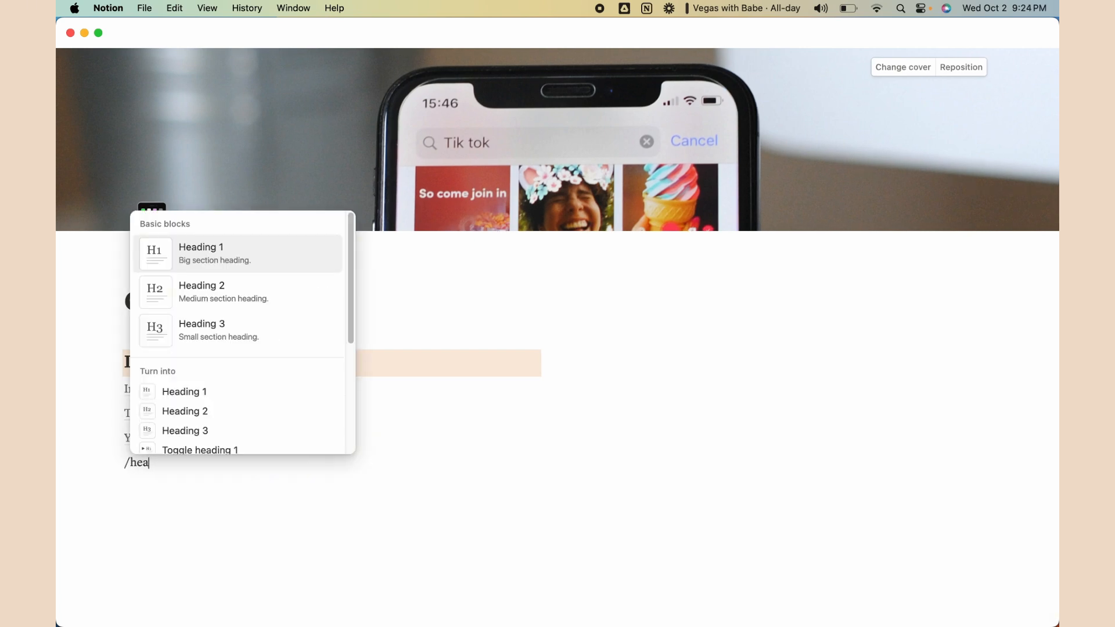
pyautogui.click(246, 289)
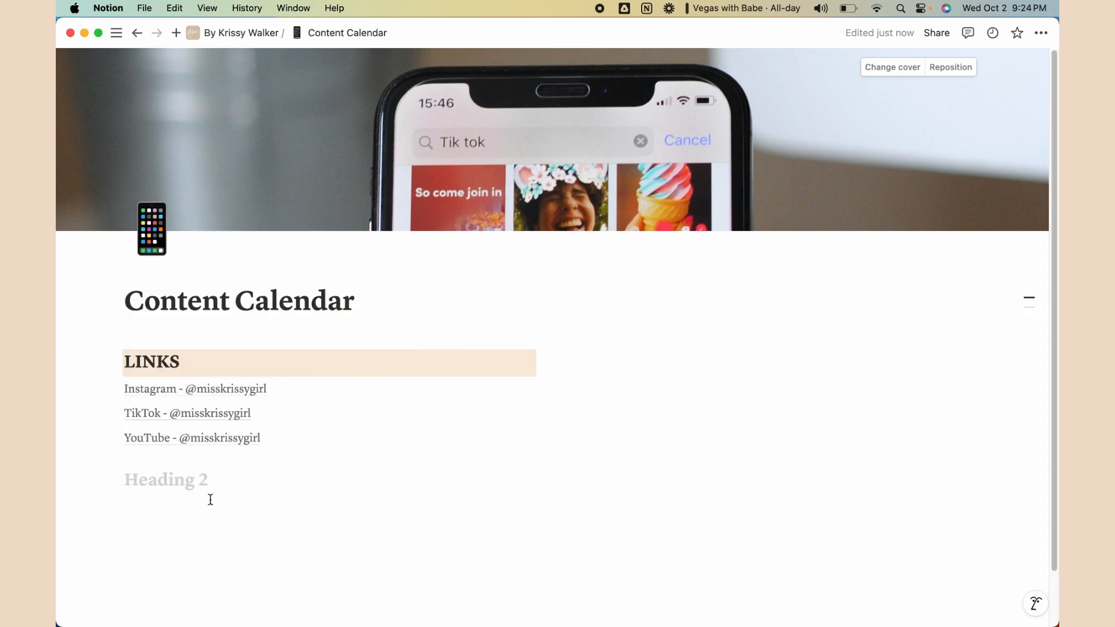
pyautogui.write('Templates')
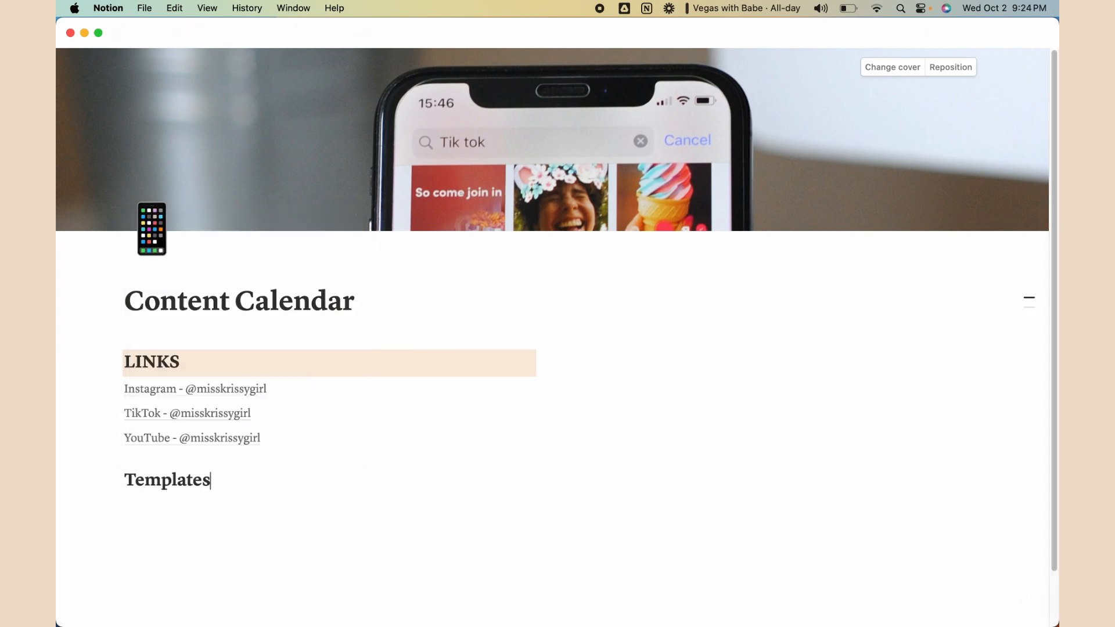
pyautogui.press('Return')
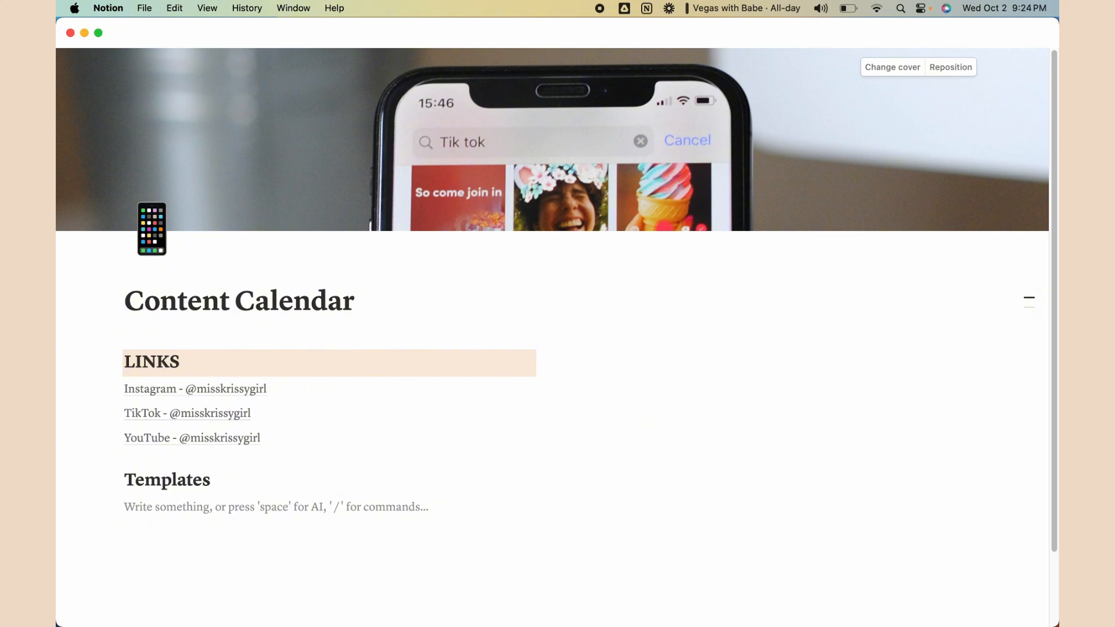
# Insert a new page under Templates titled 'YouTube Description Template' and move into its body
pyautogui.write('/')
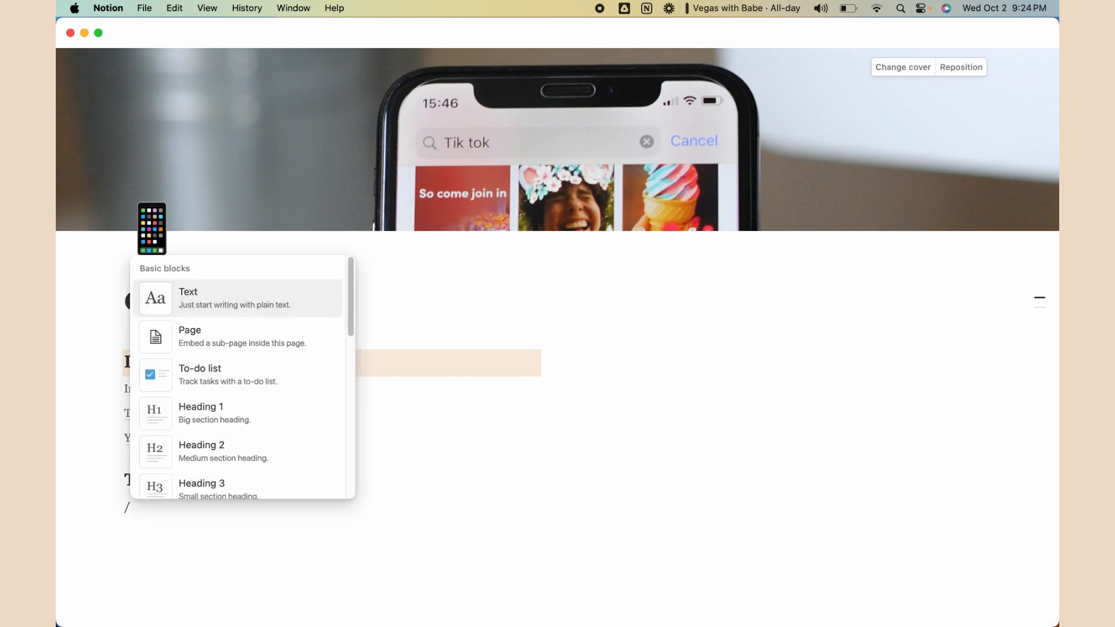
pyautogui.write('pa')
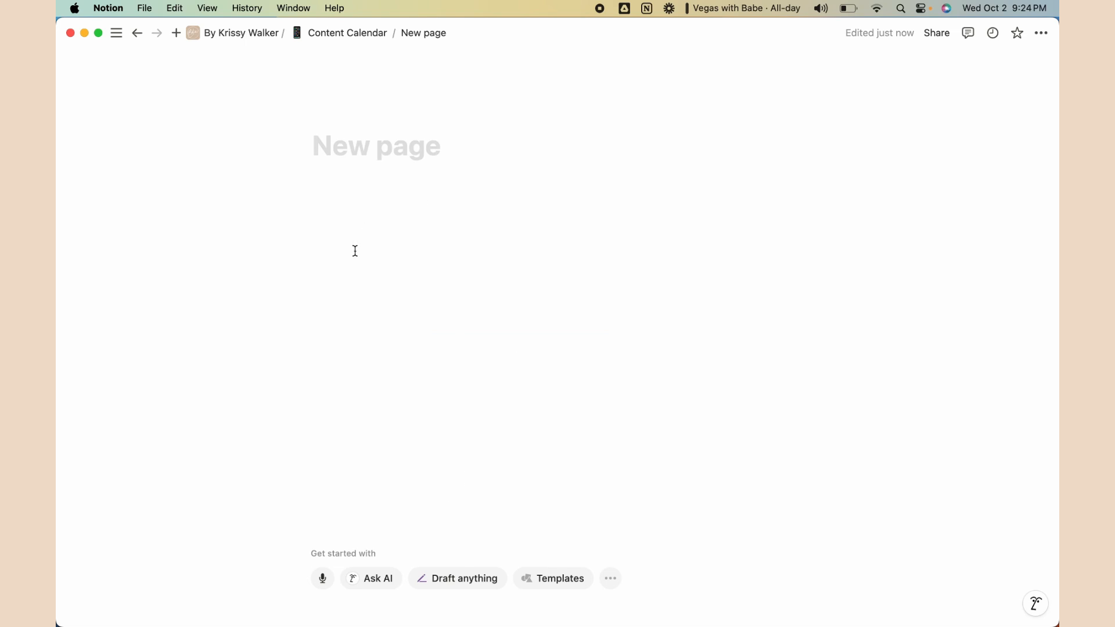
pyautogui.write('Y')
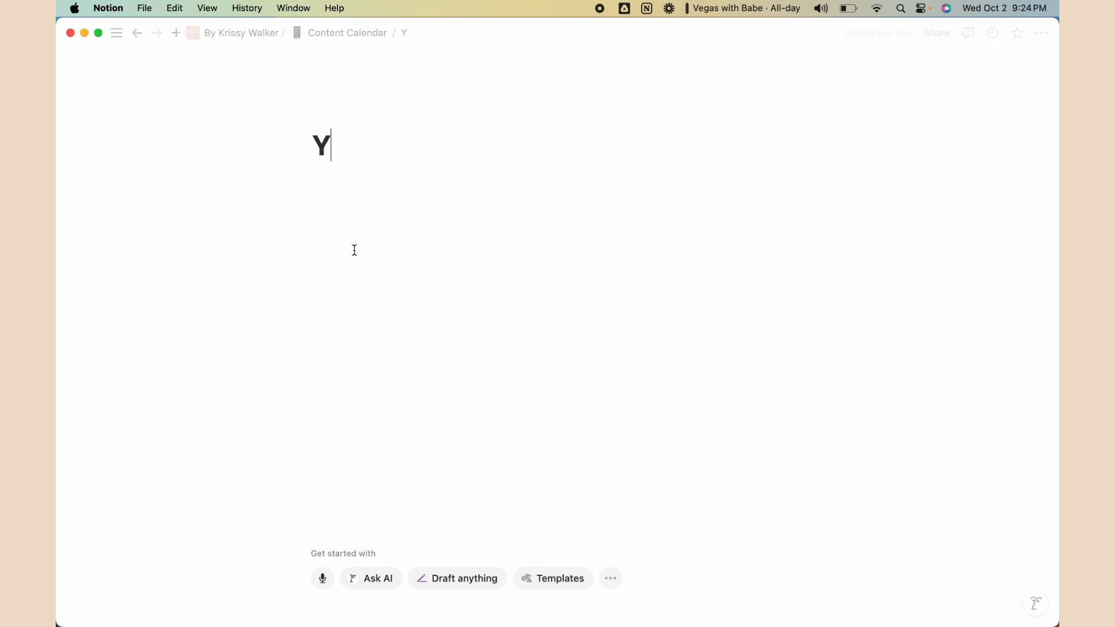
pyautogui.write('ouTube Descrip')
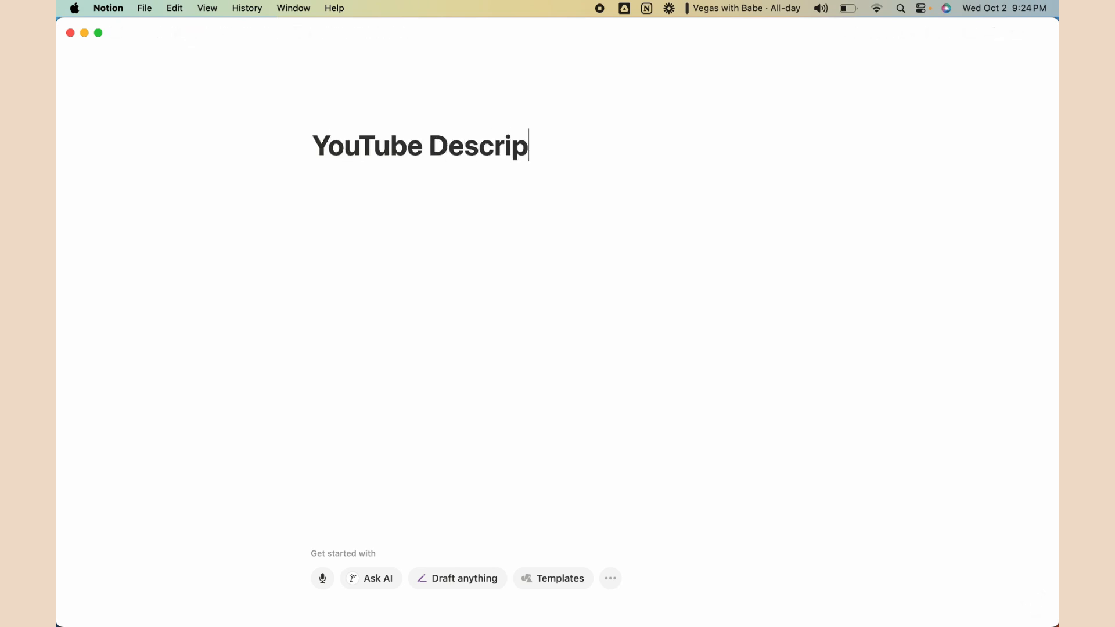
pyautogui.write('tion Template')
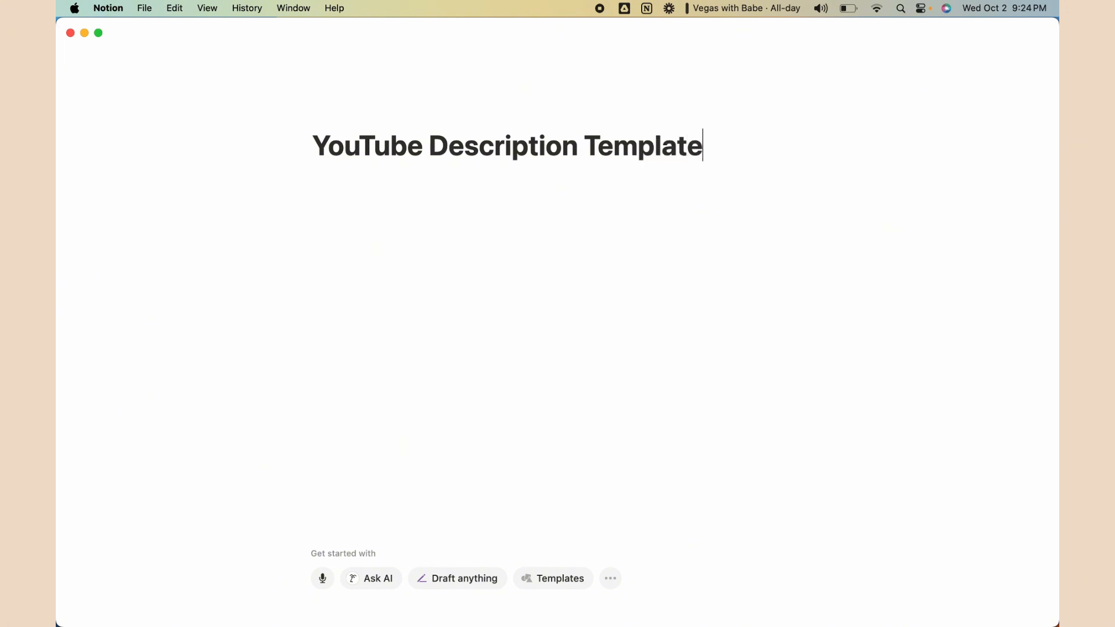
pyautogui.press('Return')
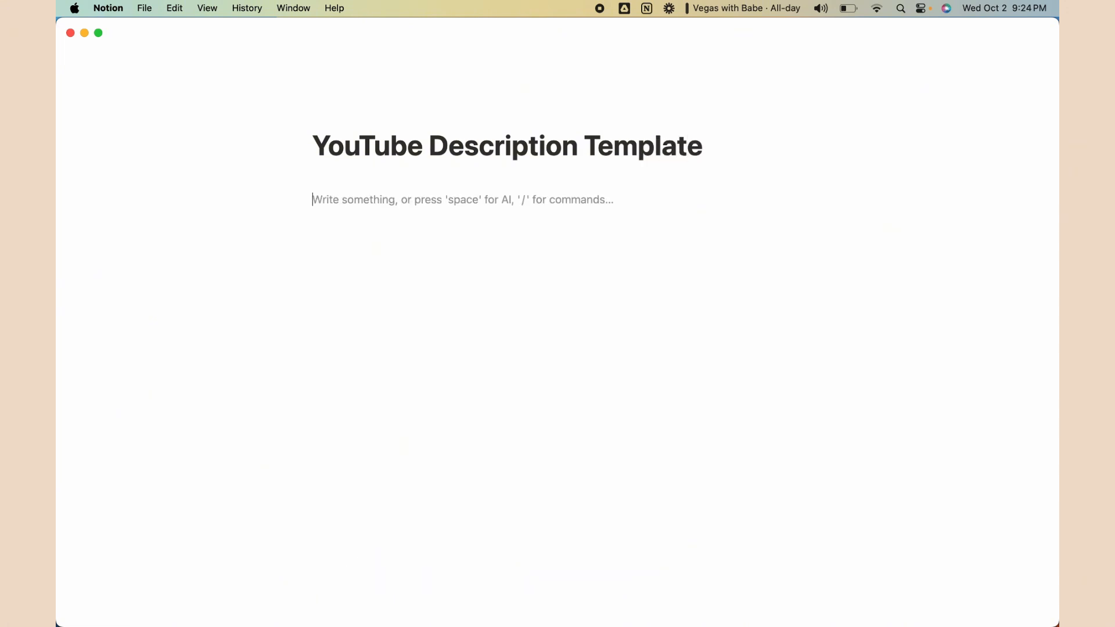
# Write the intro note '(write 2-3 sentences that is keyword focused for YT description)'
pyautogui.write('9')
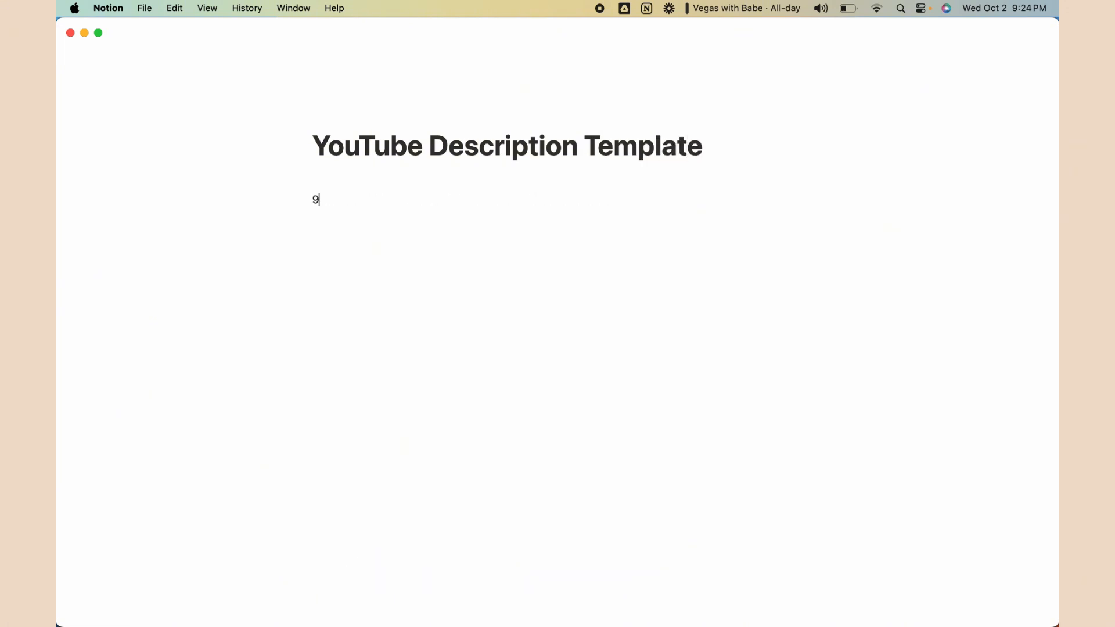
pyautogui.press('BackSpace')
pyautogui.write('(write 2-3 sentences that is')
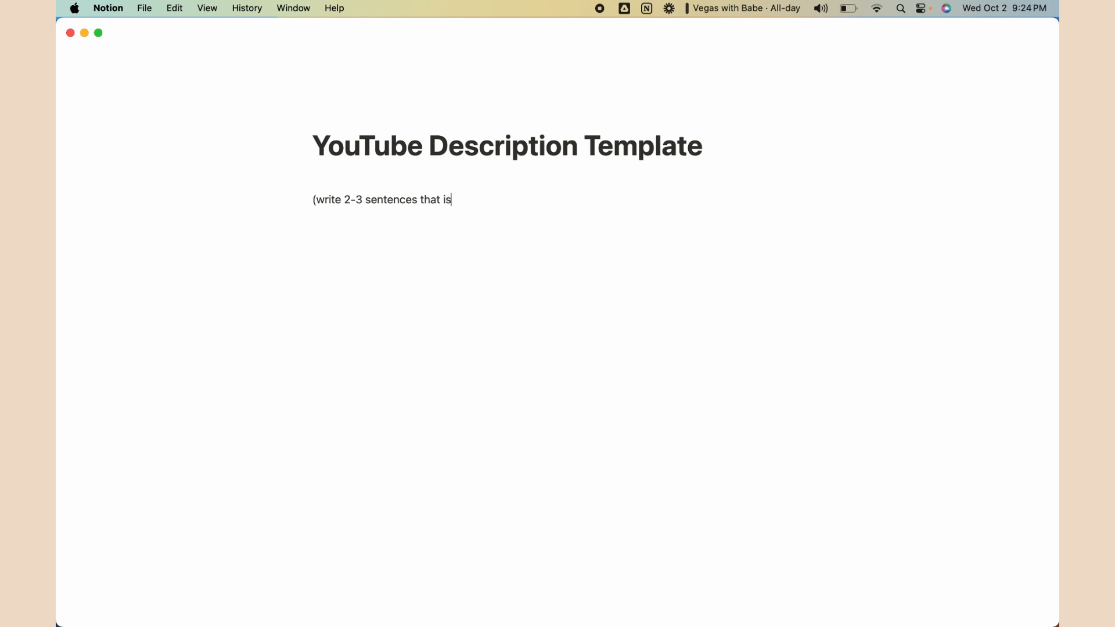
pyautogui.write(' keyword focused for YT description')
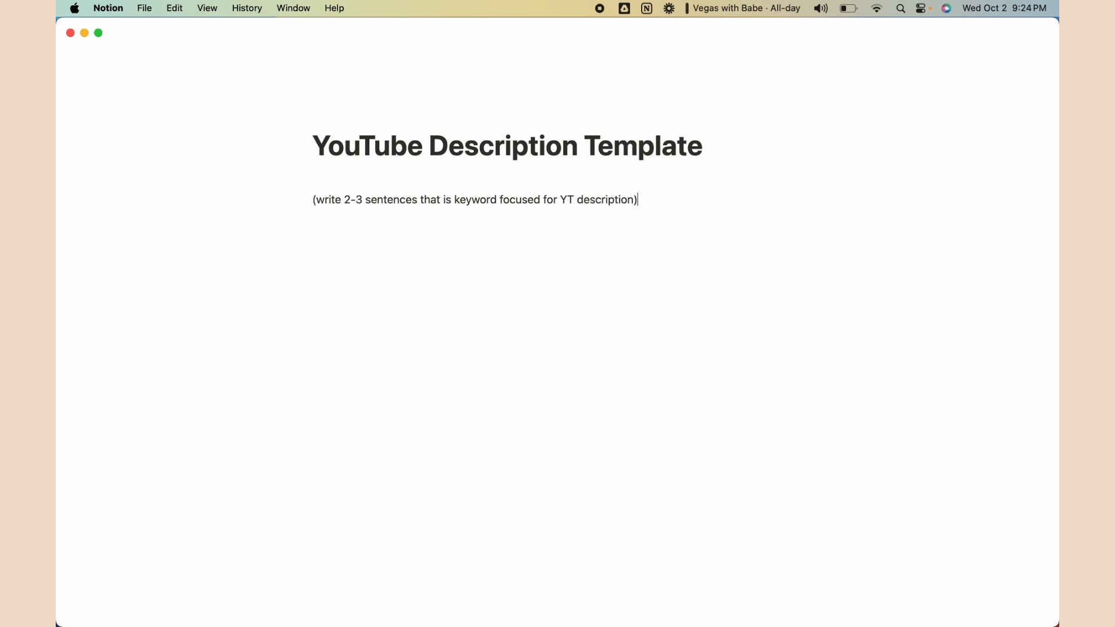
pyautogui.press('Return')
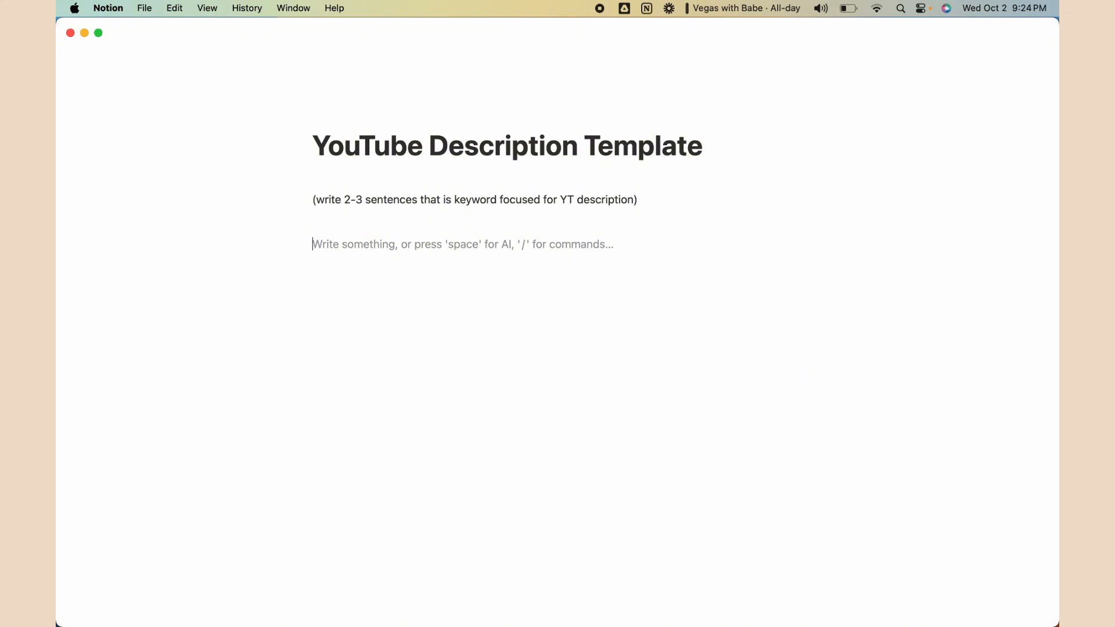
# Add a 'Product Links:' heading with three '- x' placeholder bullets
pyautogui.write('Produc')
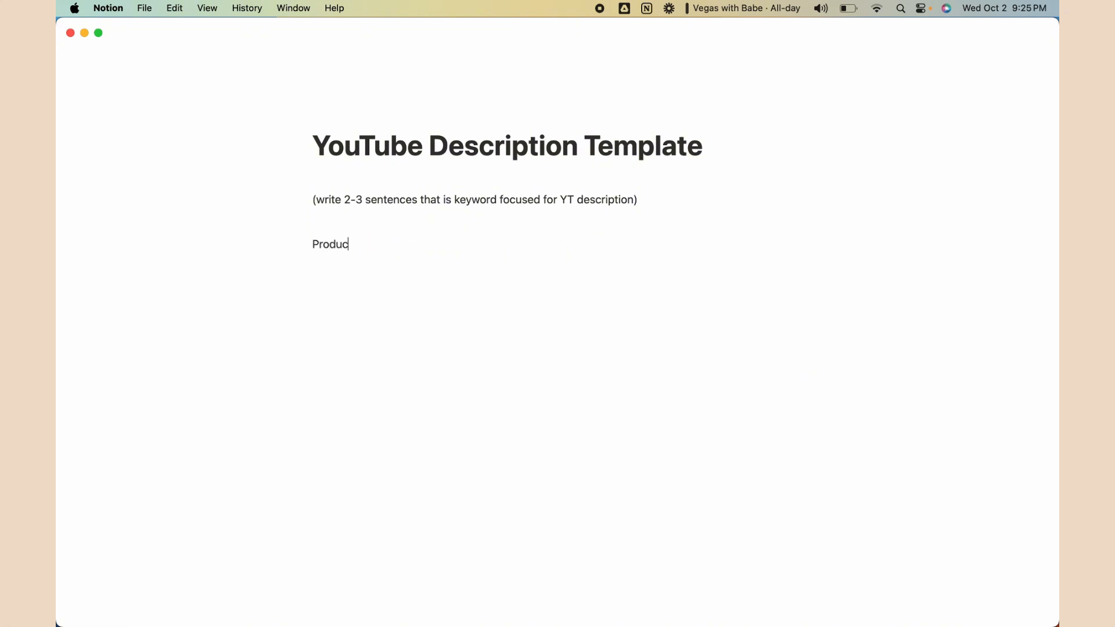
pyautogui.write('t Links:')
pyautogui.press('Return')
pyautogui.write('-')
pyautogui.write(' x')
pyautogui.press('Return')
pyautogui.write('x')
pyautogui.press('Return')
pyautogui.write('x')
pyautogui.press('Return')
pyautogui.press('Return')
pyautogui.press('Return')
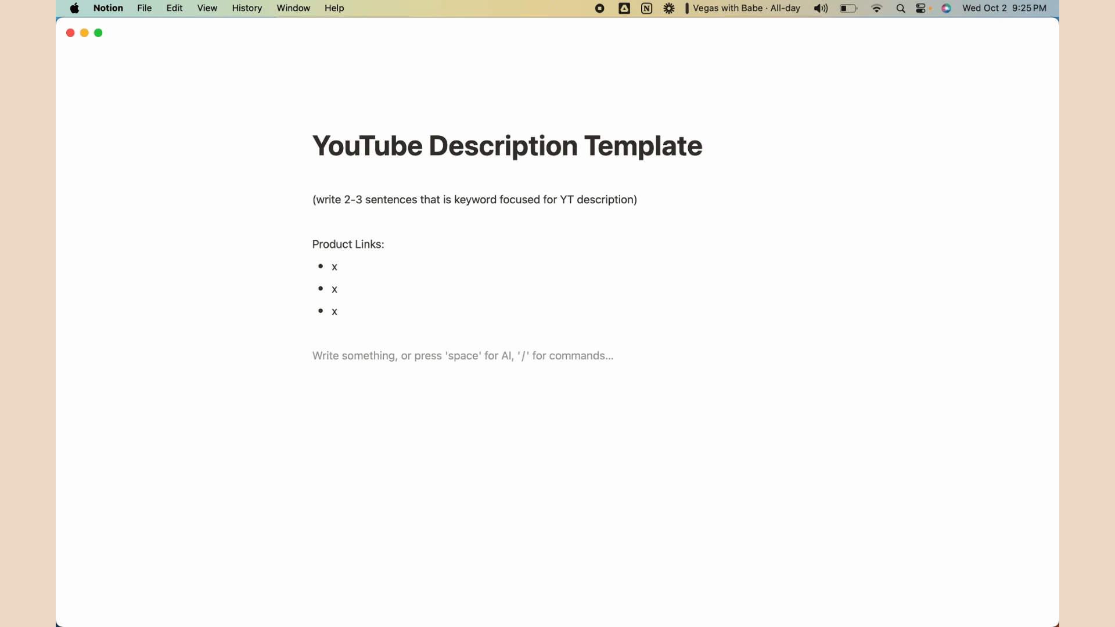
# Add a 'My Camera Gear:' heading with three '- x' placeholder bullets and a blank line
pyautogui.write('My ')
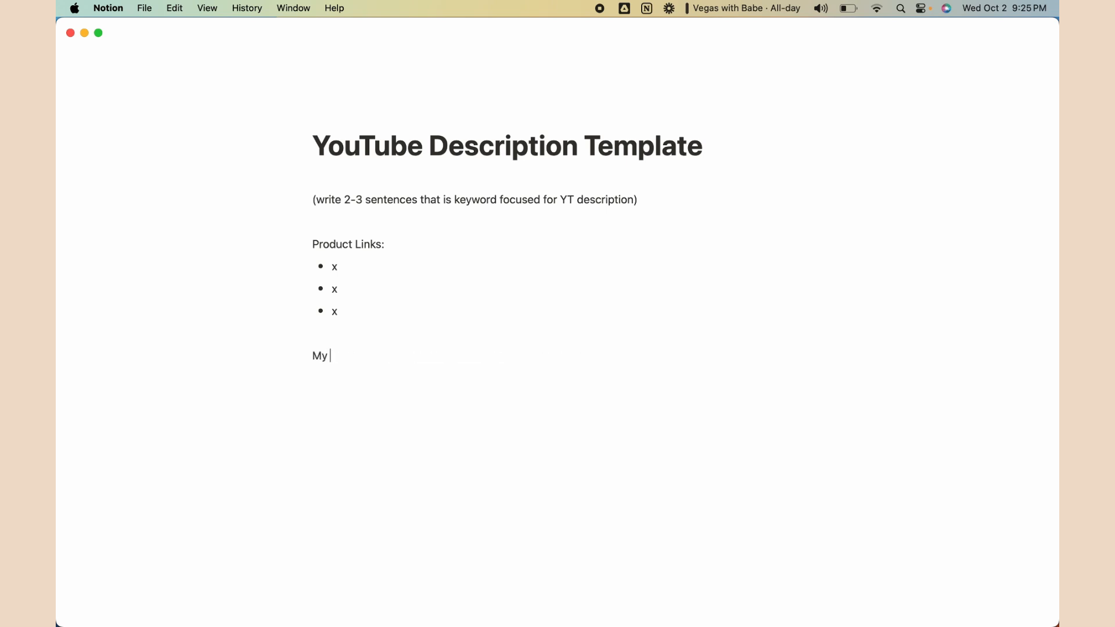
pyautogui.write('Camera Gear:')
pyautogui.press('Return')
pyautogui.write('-')
pyautogui.write(' x')
pyautogui.press('Return')
pyautogui.write('x')
pyautogui.press('Return')
pyautogui.write('x')
pyautogui.press('Return')
pyautogui.press('Return')
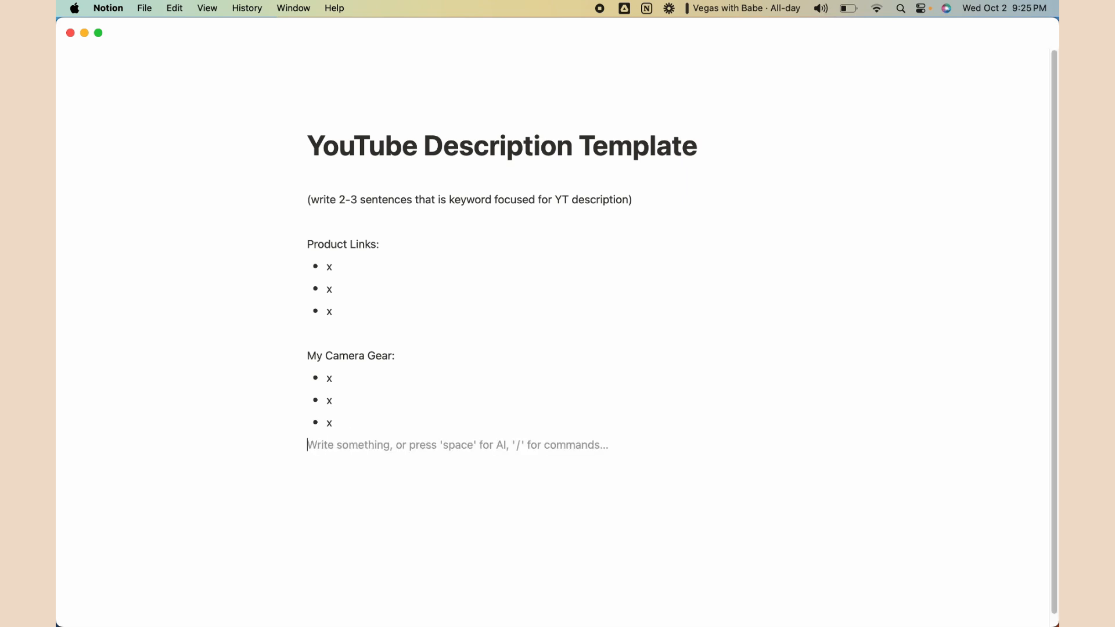
pyautogui.press('Return')
# Type the closing note about extra details to paste into every YouTube video description
pyautogui.write('*')
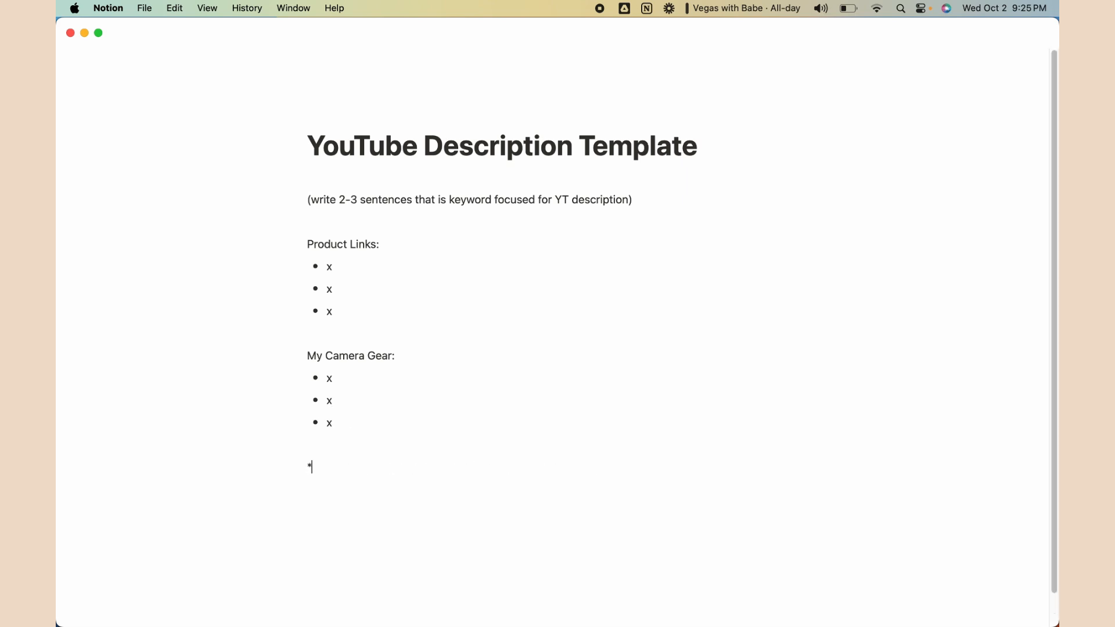
pyautogui.write('(add any other detai')
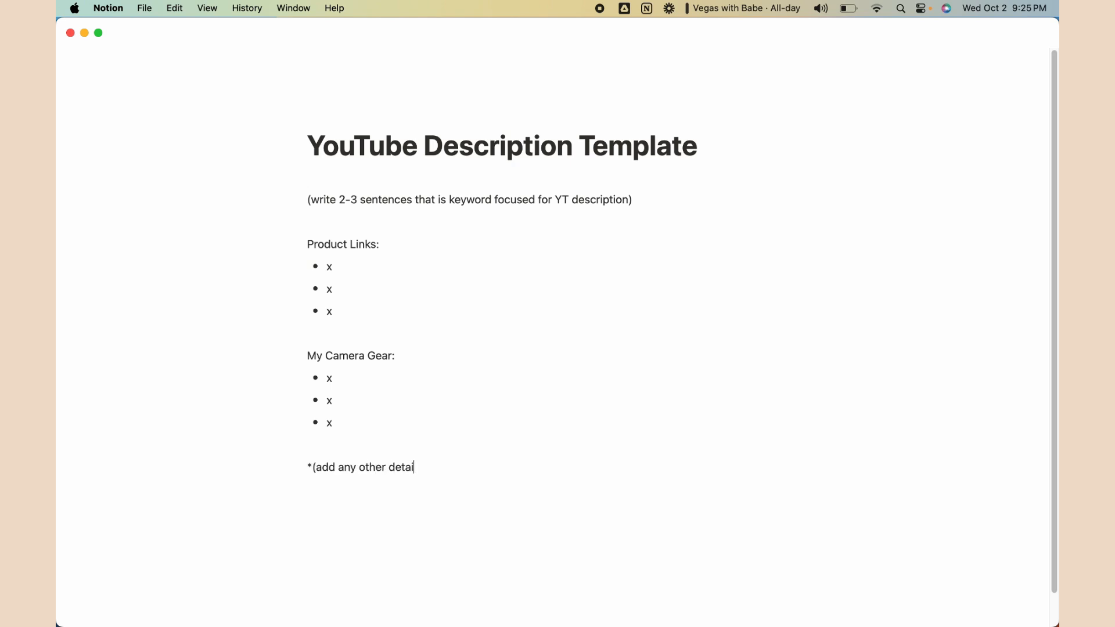
pyautogui.write('ls that you would like to cop')
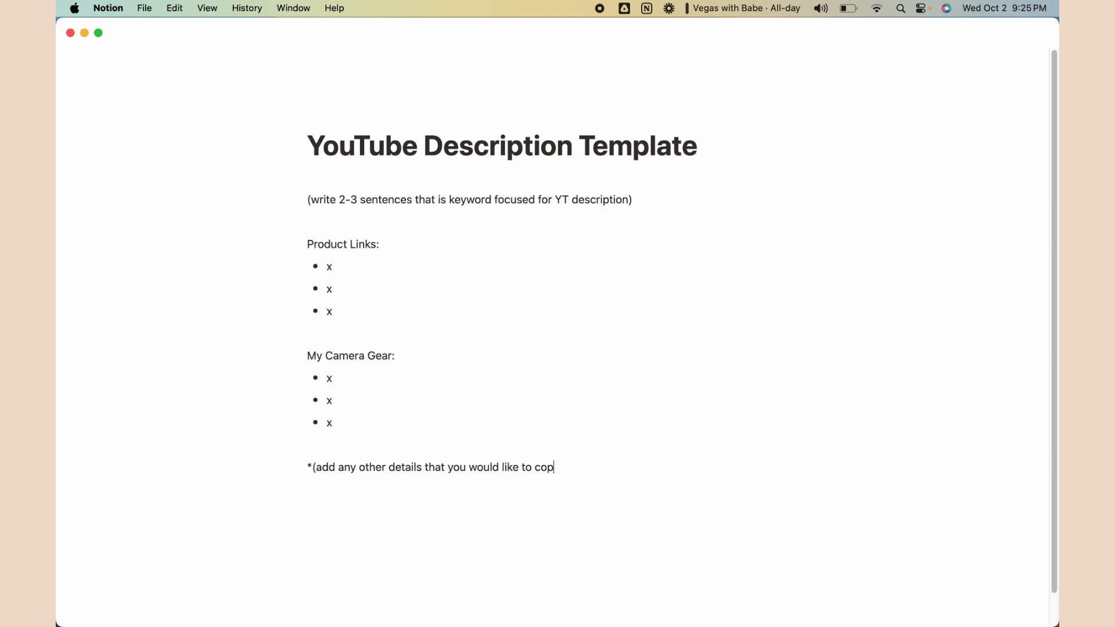
pyautogui.write('y an paste to every youtube vide')
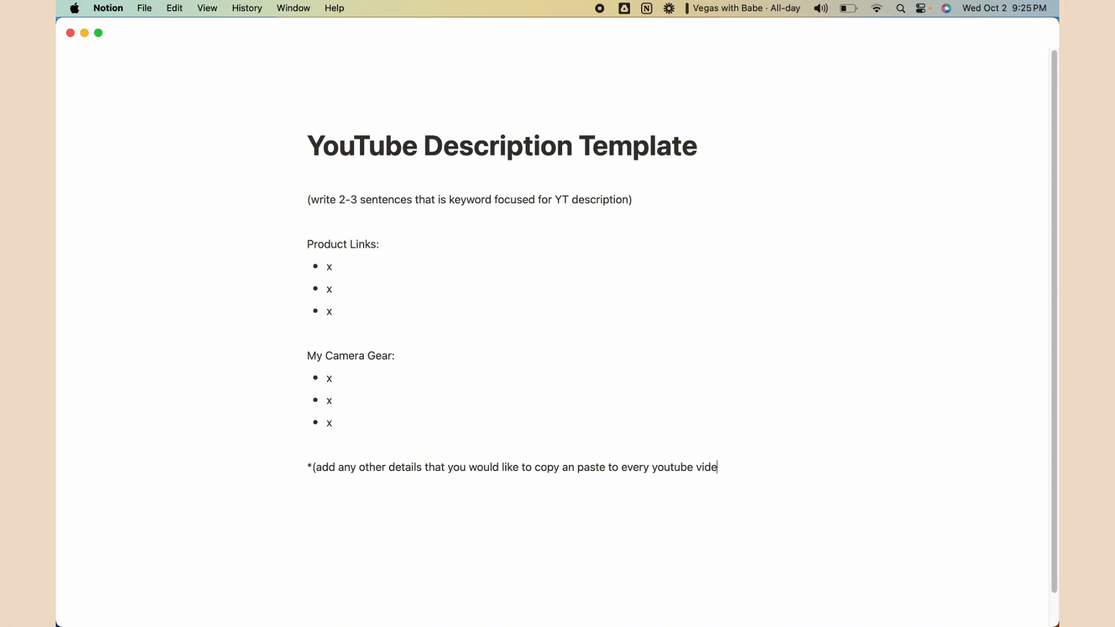
pyautogui.press('BackSpace')
pyautogui.press('BackSpace')
pyautogui.press('BackSpace')
pyautogui.write('o description')
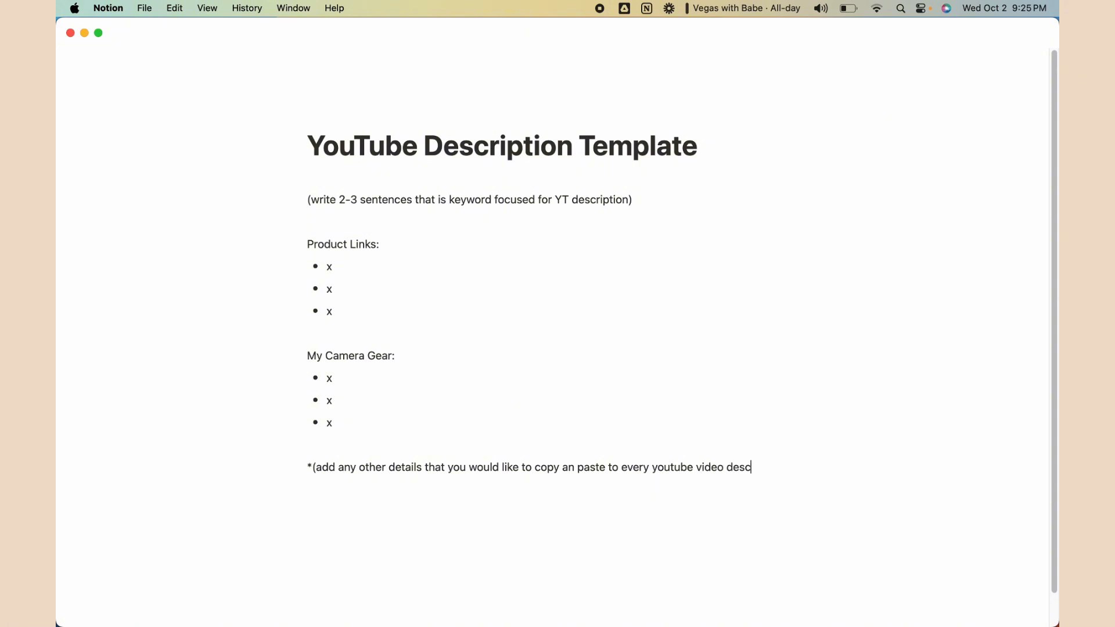
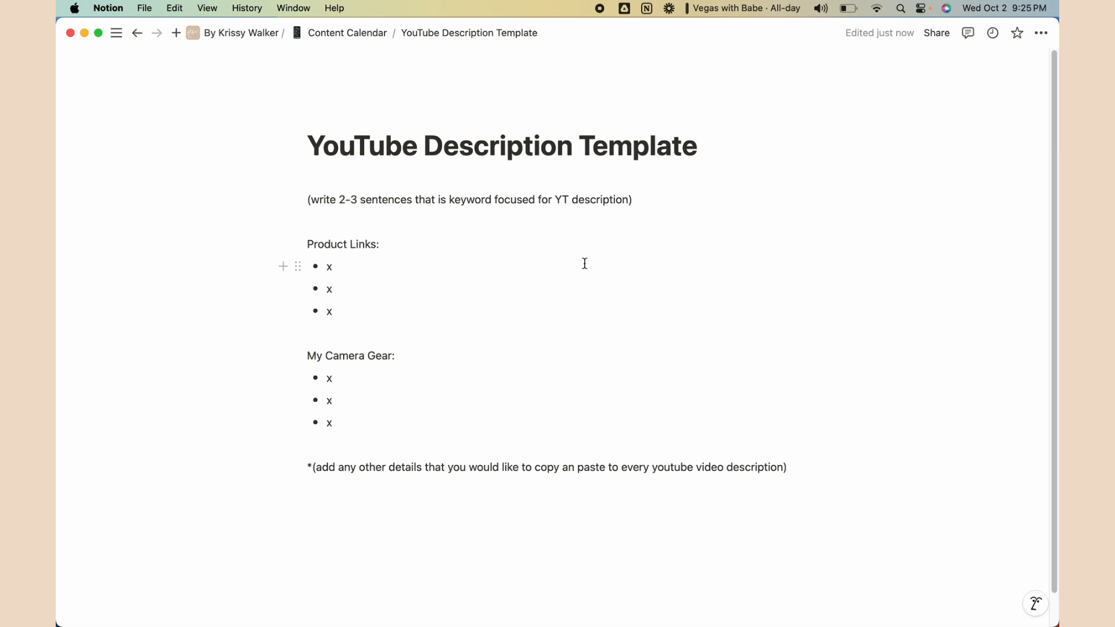
# Return from the YouTube Description Template to the Content Calendar page via the breadcrumb
pyautogui.click(341, 35)
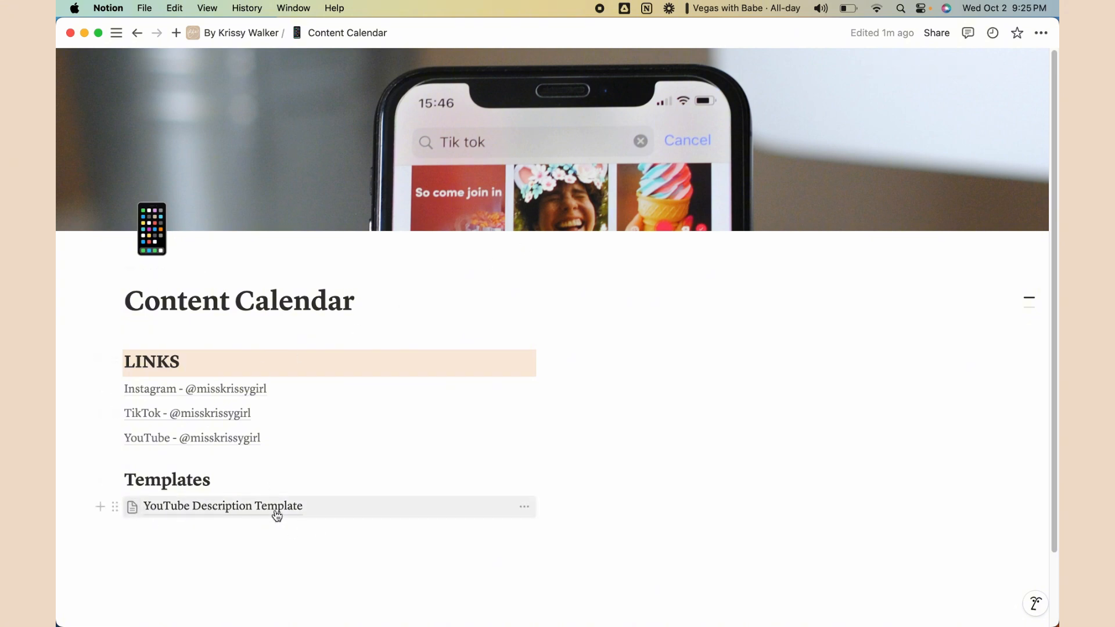
# Add a 'ChatGPT Prompt for Email Newsletters' sub-page below the YouTube template
pyautogui.click(193, 546)
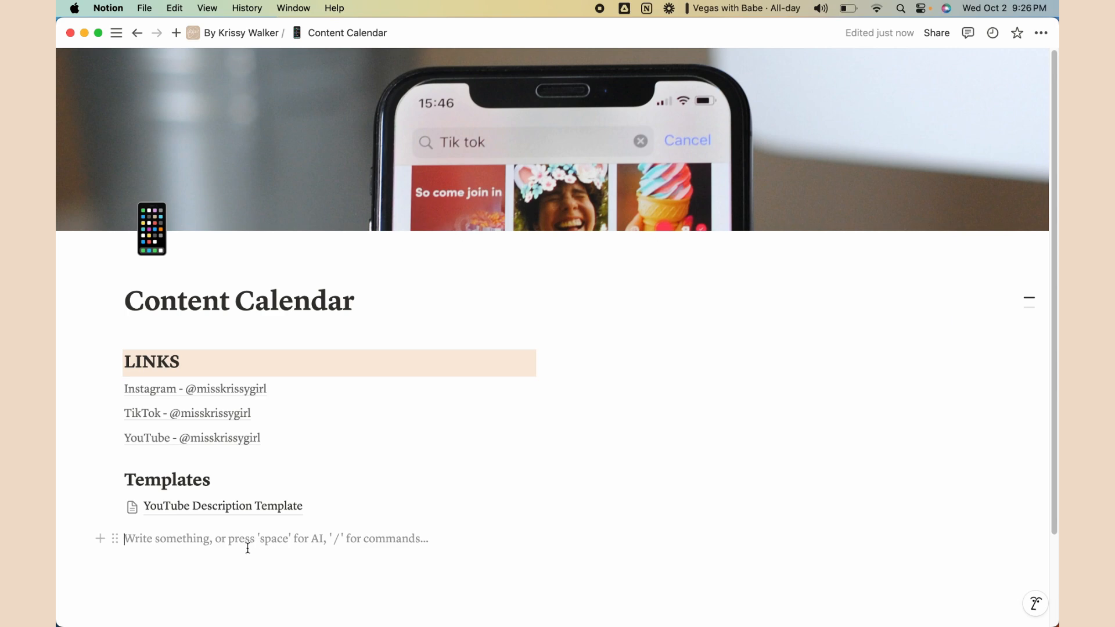
pyautogui.write('/page')
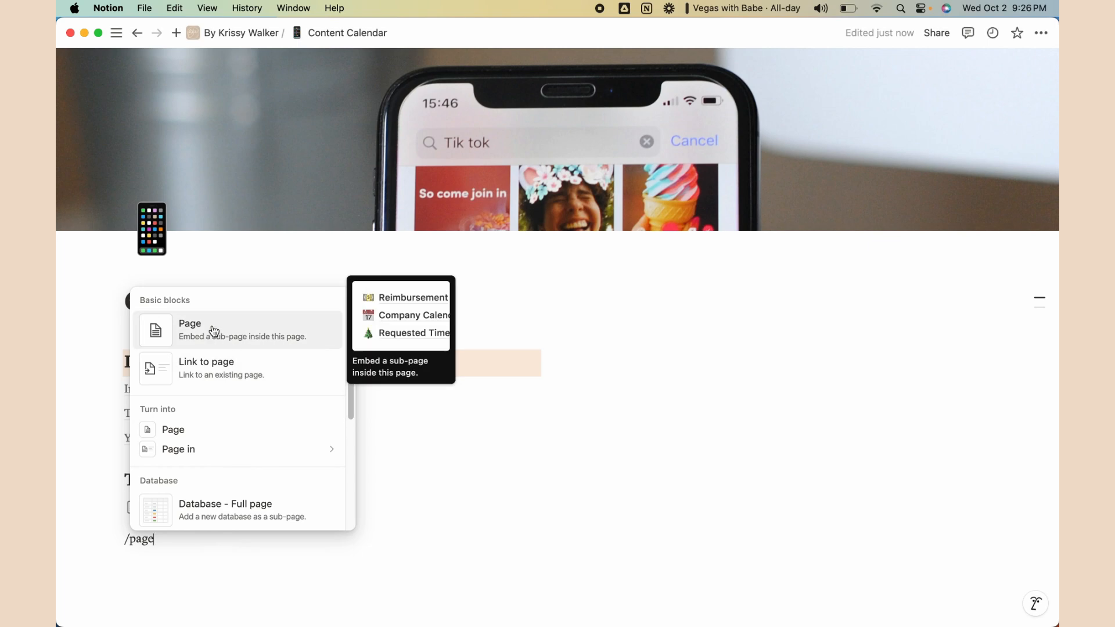
pyautogui.click(203, 341)
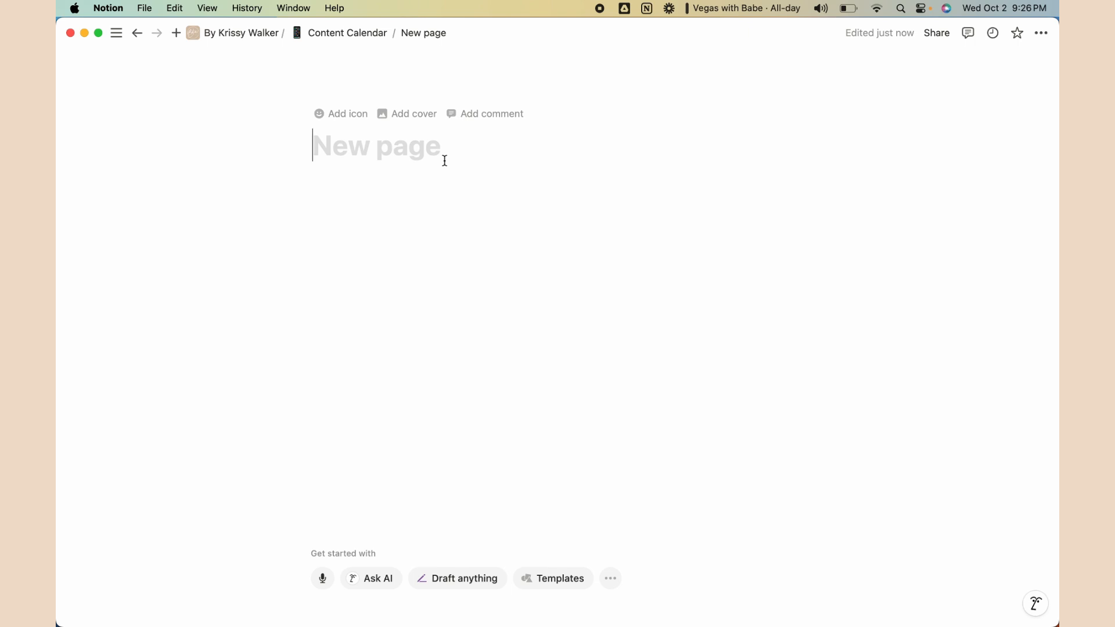
pyautogui.write('ChatGPT')
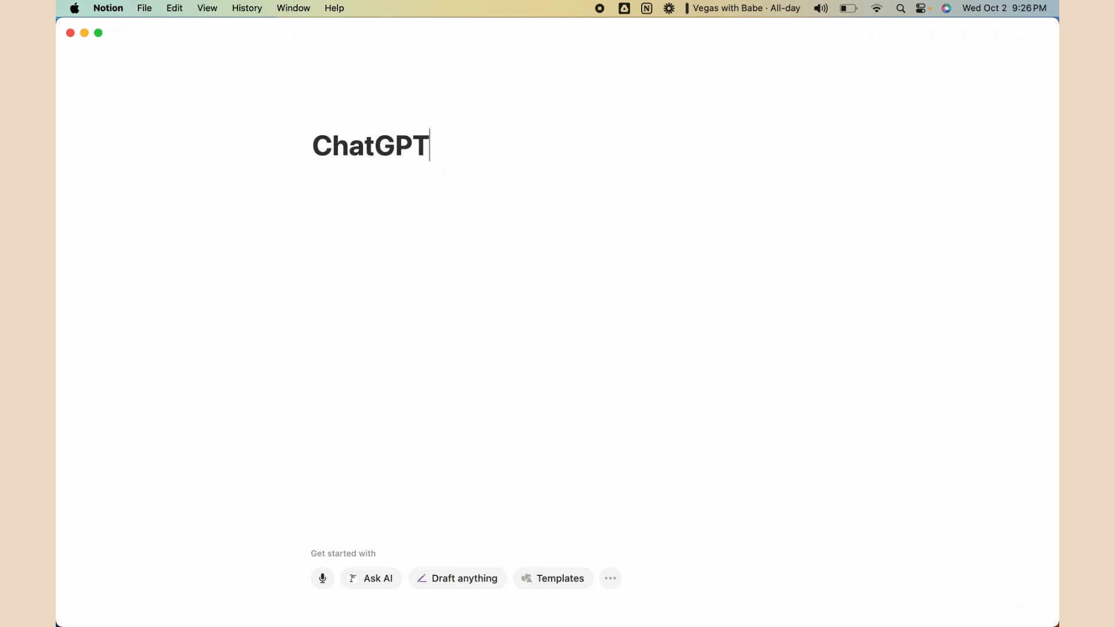
pyautogui.write(' Prompt for')
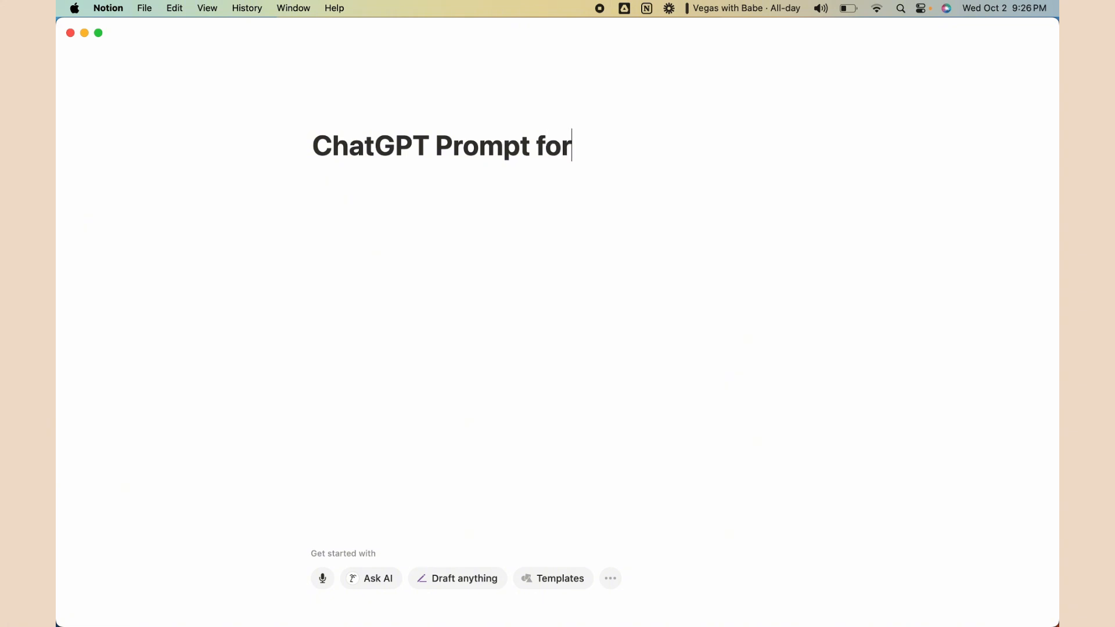
pyautogui.write(' Email Newslet')
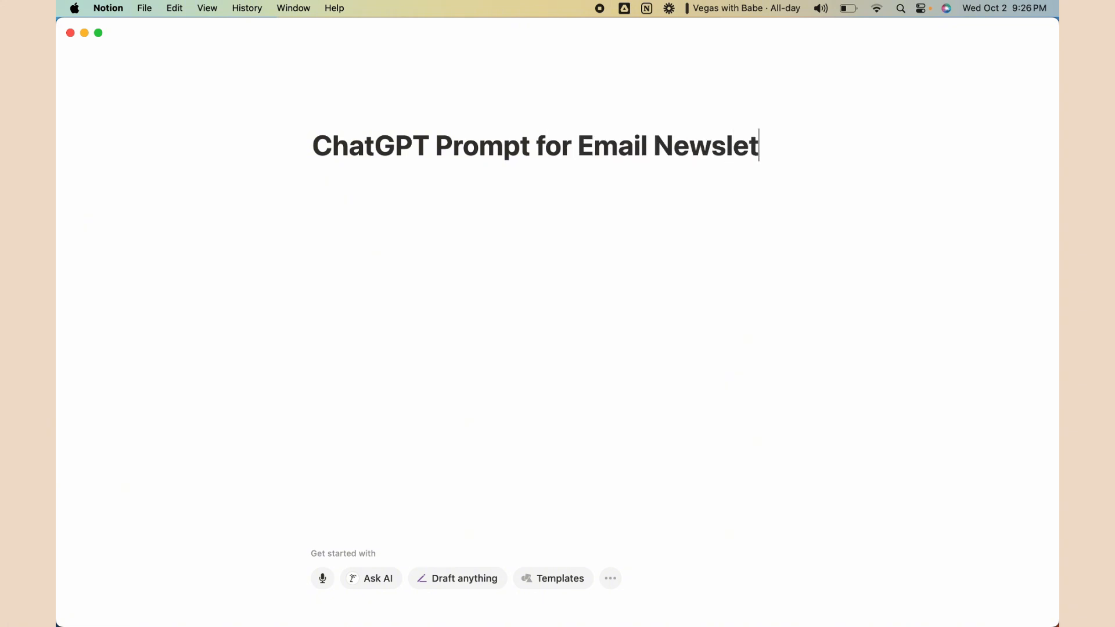
pyautogui.write('ters')
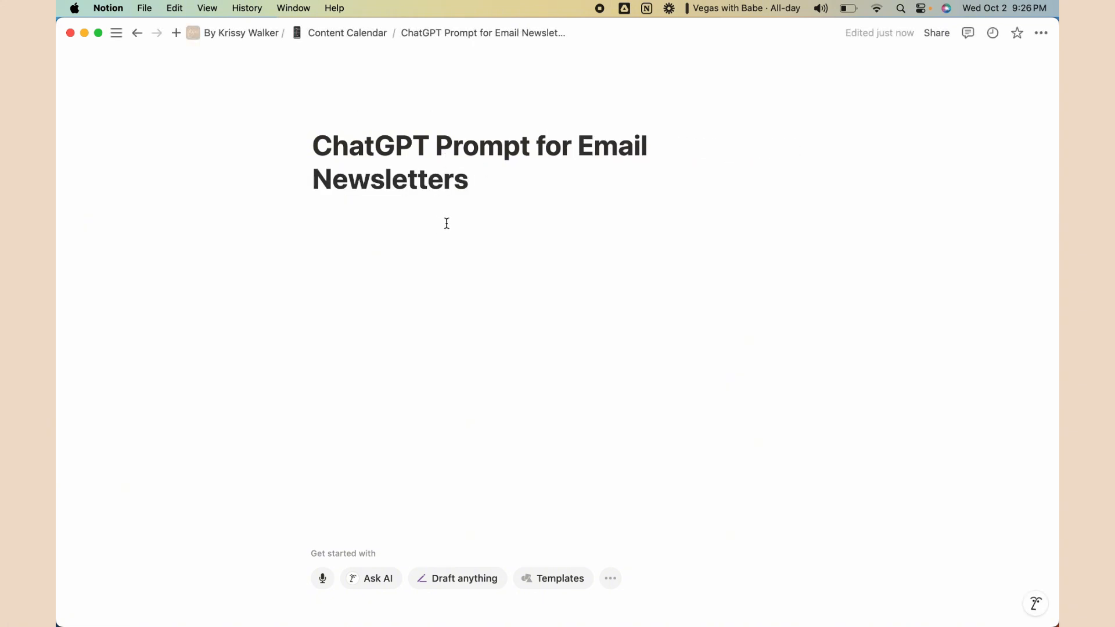
pyautogui.press('Return')
pyautogui.write('hdksafjds;')
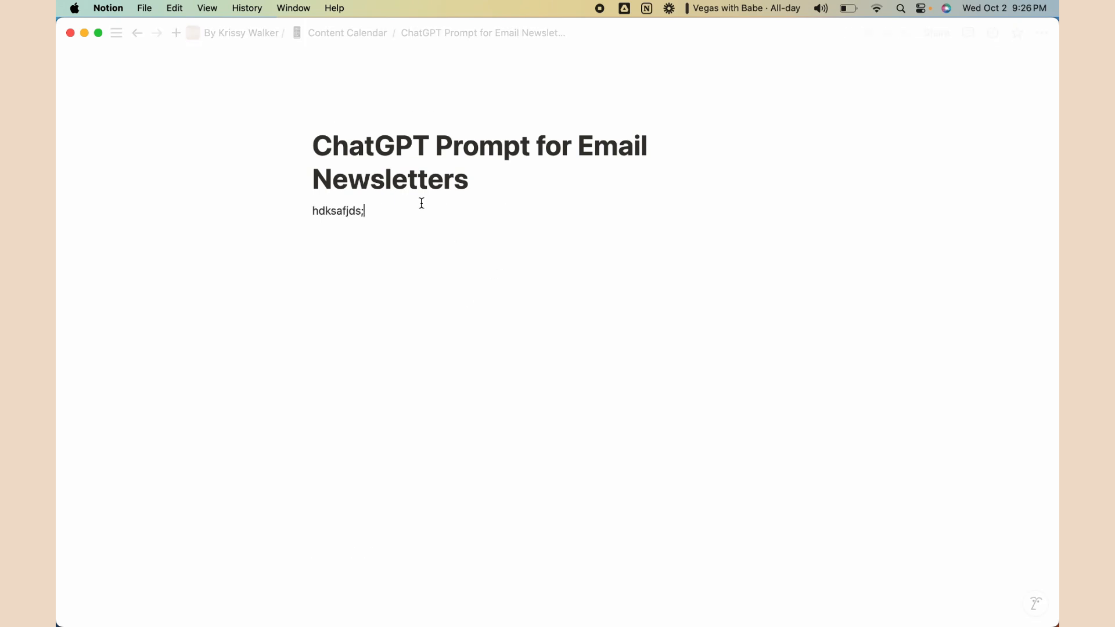
pyautogui.click(346, 33)
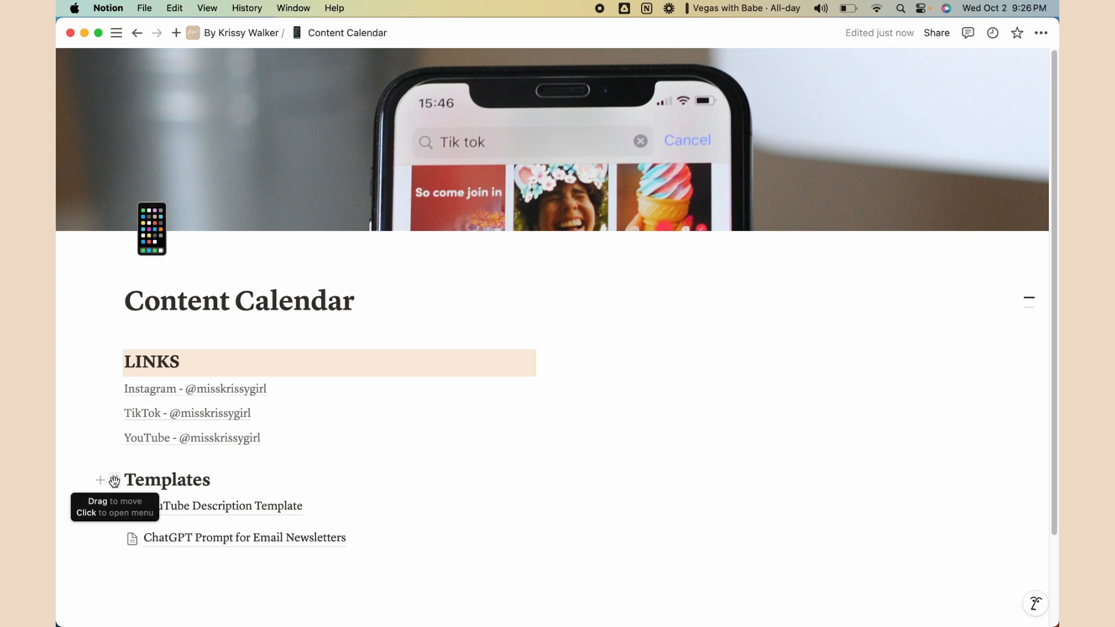
# Give the Templates heading a blue background
pyautogui.click(115, 480)
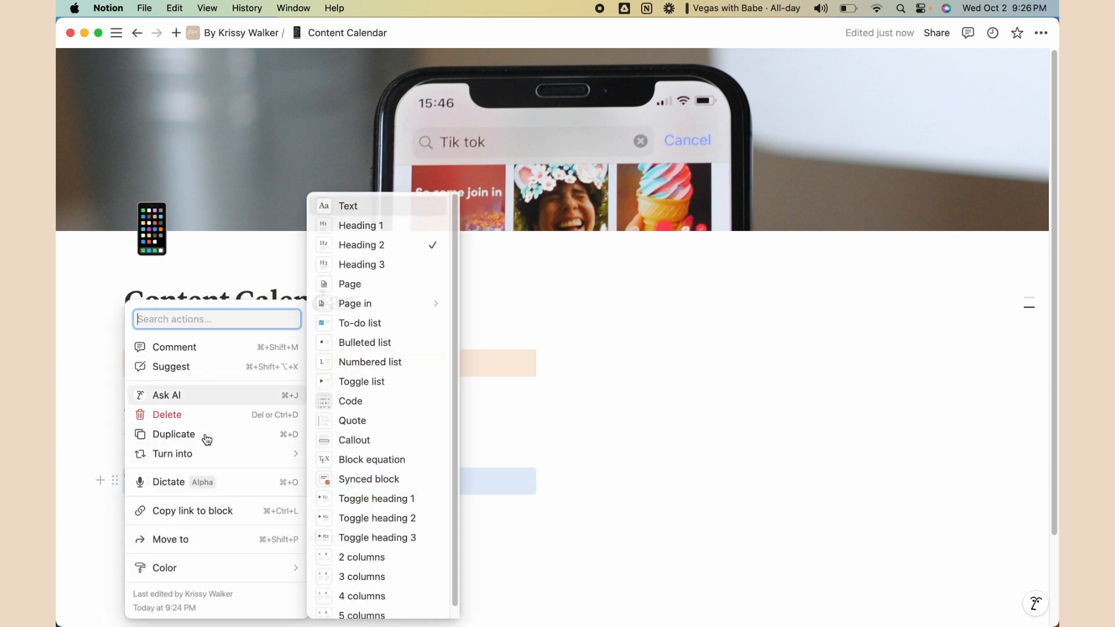
pyautogui.moveTo(186, 569)
pyautogui.scroll(-3, 377, 522)
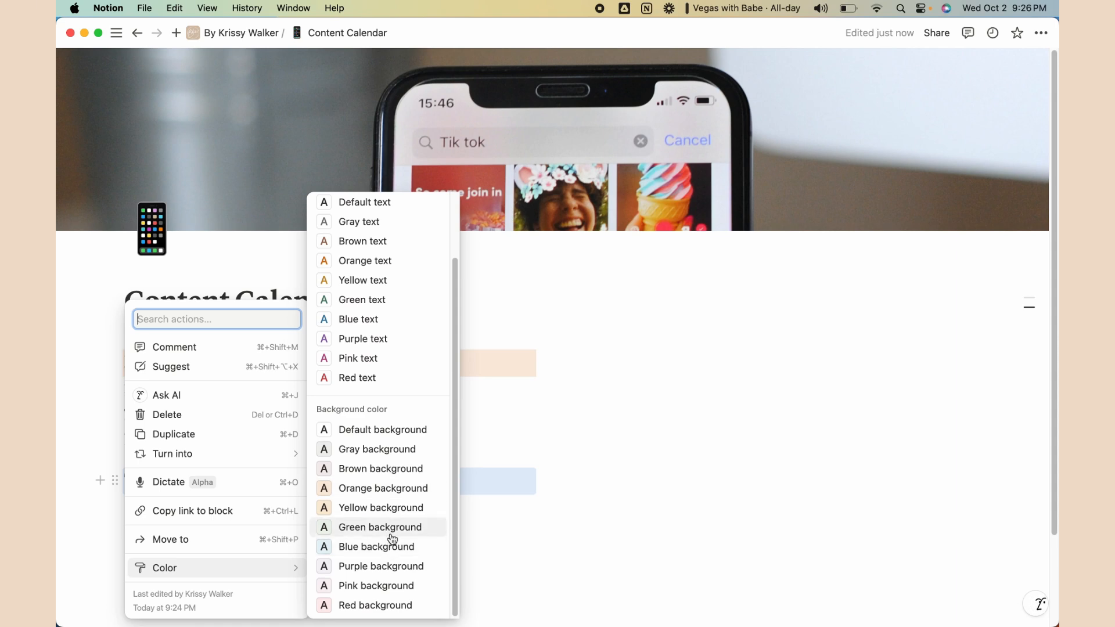
pyautogui.click(392, 548)
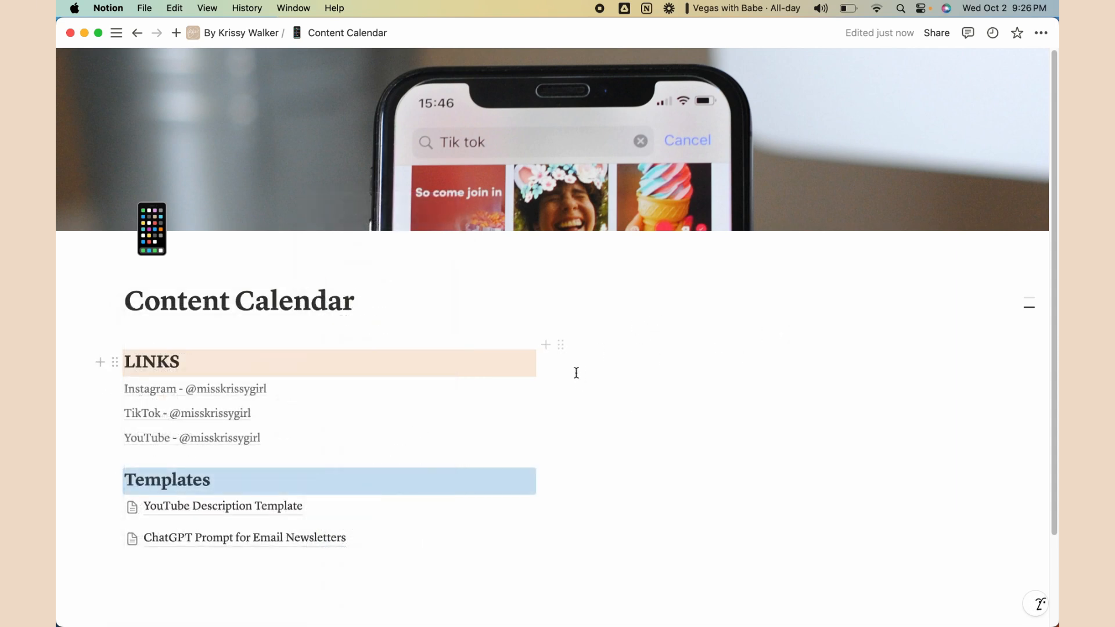
pyautogui.scroll(-4, 579, 374)
pyautogui.click(372, 445)
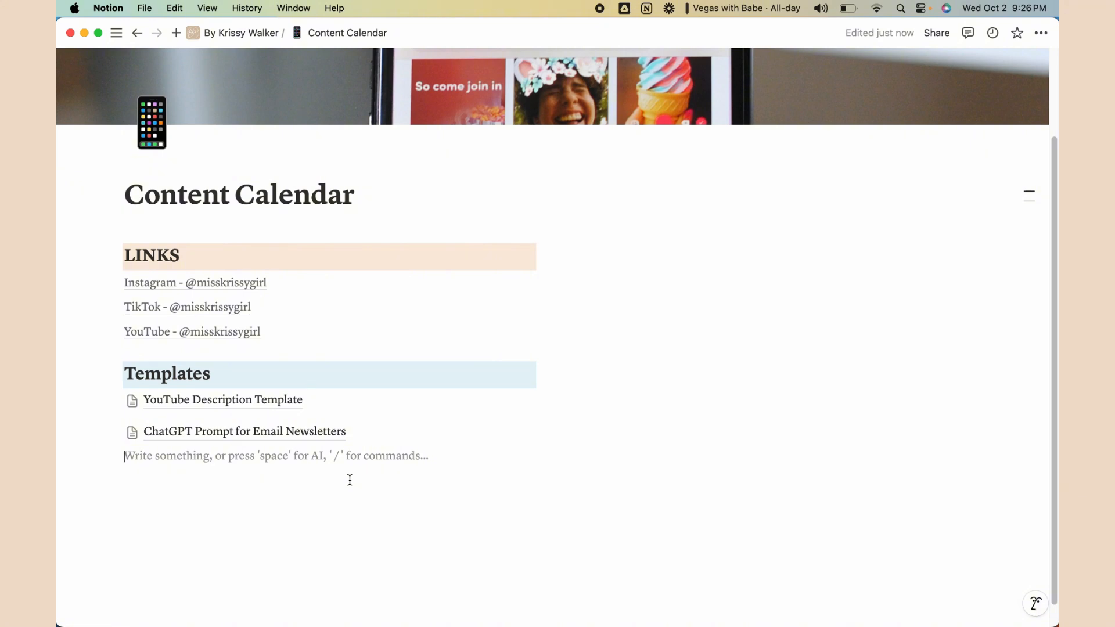
# Add a 'Tools' heading 2 below the templates
pyautogui.write('/head')
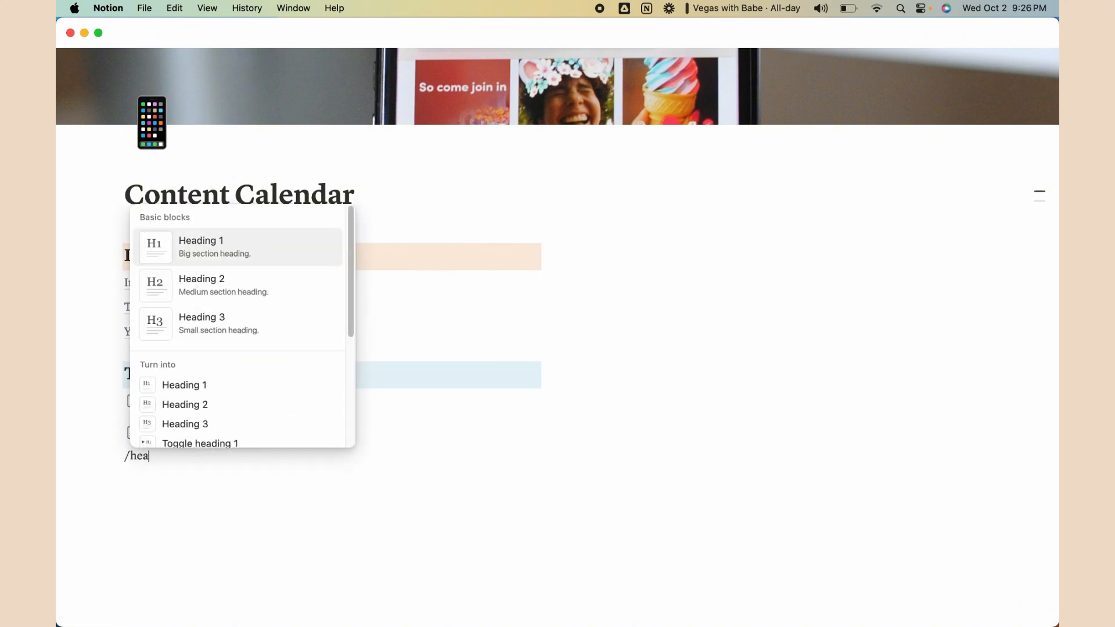
pyautogui.click(247, 286)
pyautogui.write('Tools')
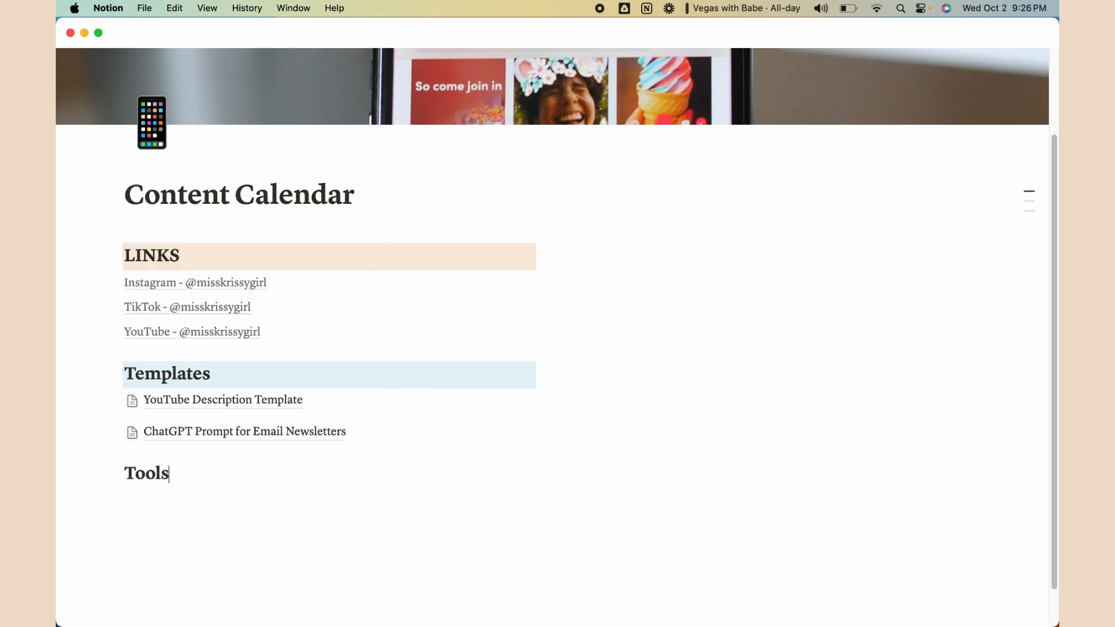
pyautogui.press('Return')
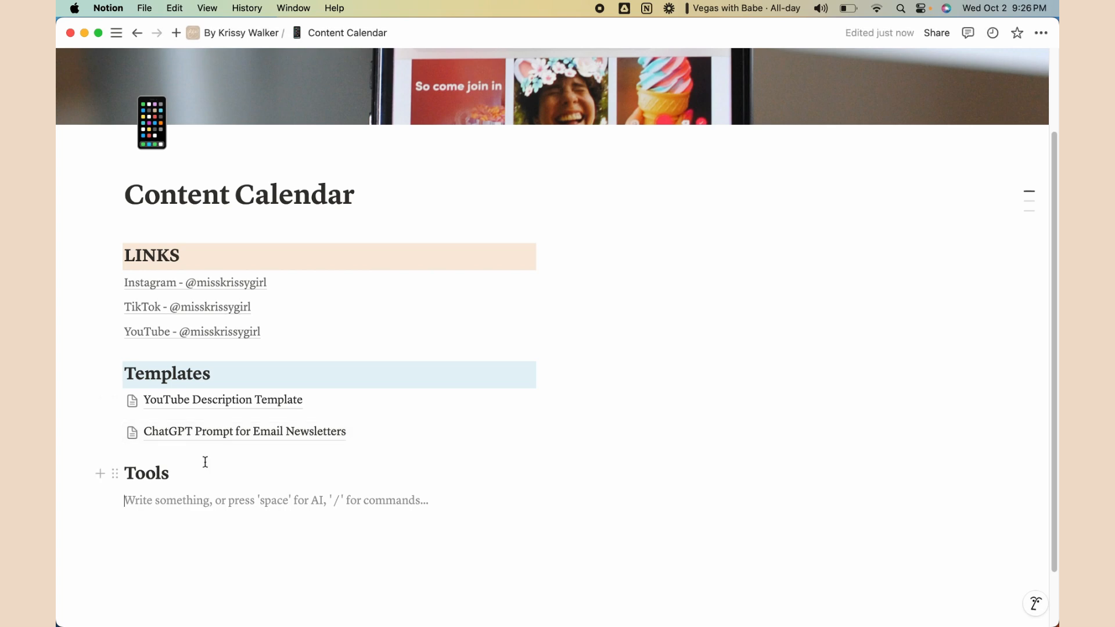
# Create a 'Hooks' sub-page under Tools with a hook emoji icon
pyautogui.write('/page')
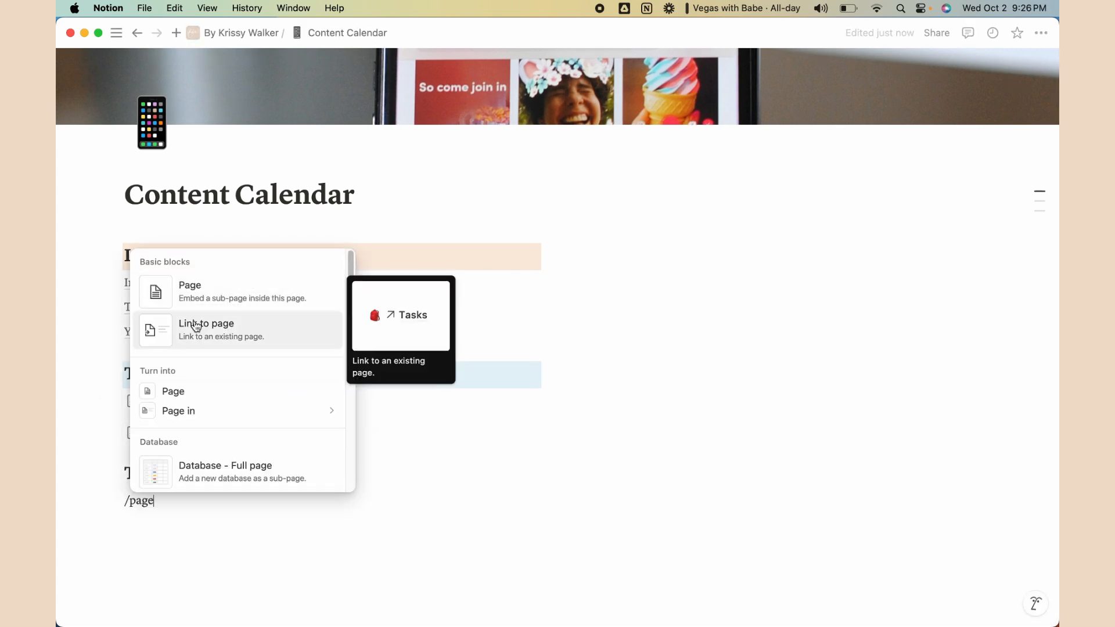
pyautogui.press('Return')
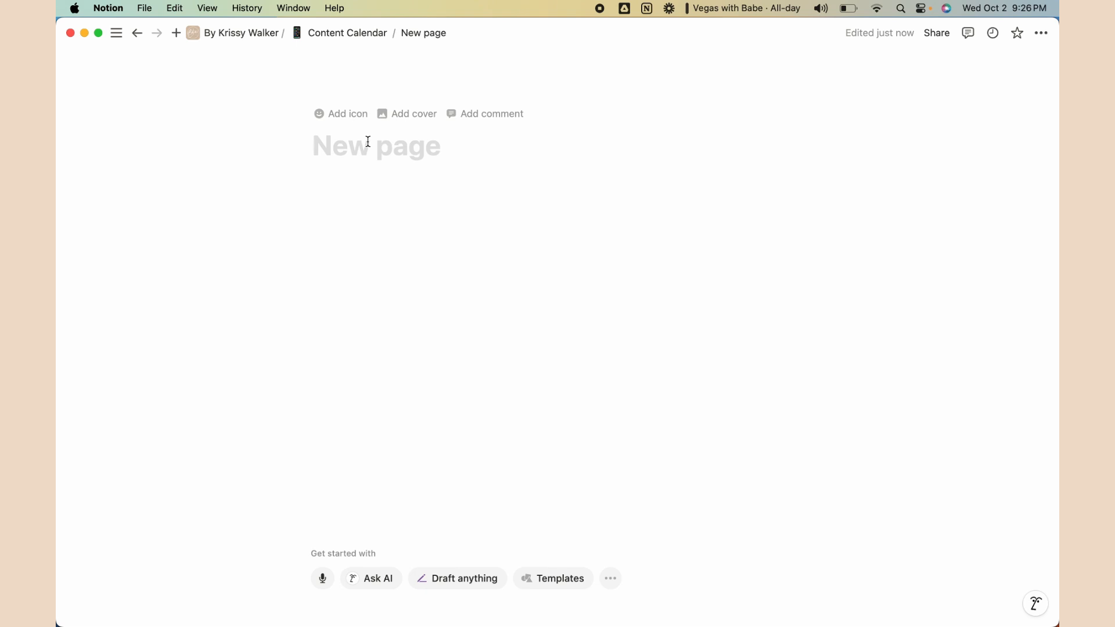
pyautogui.write('Hooks')
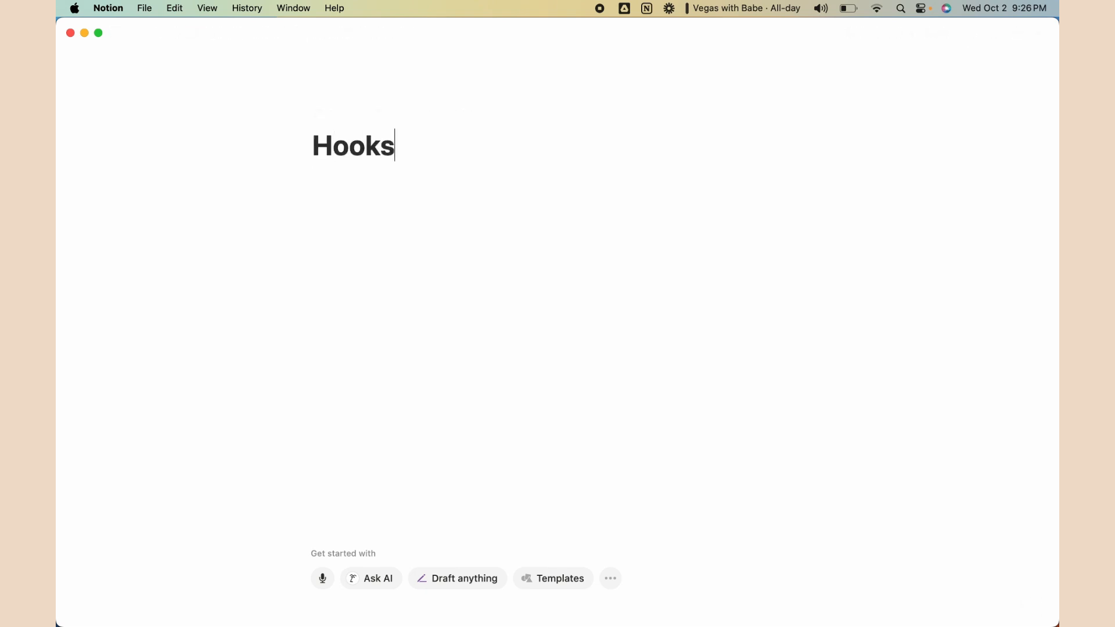
pyautogui.click(351, 112)
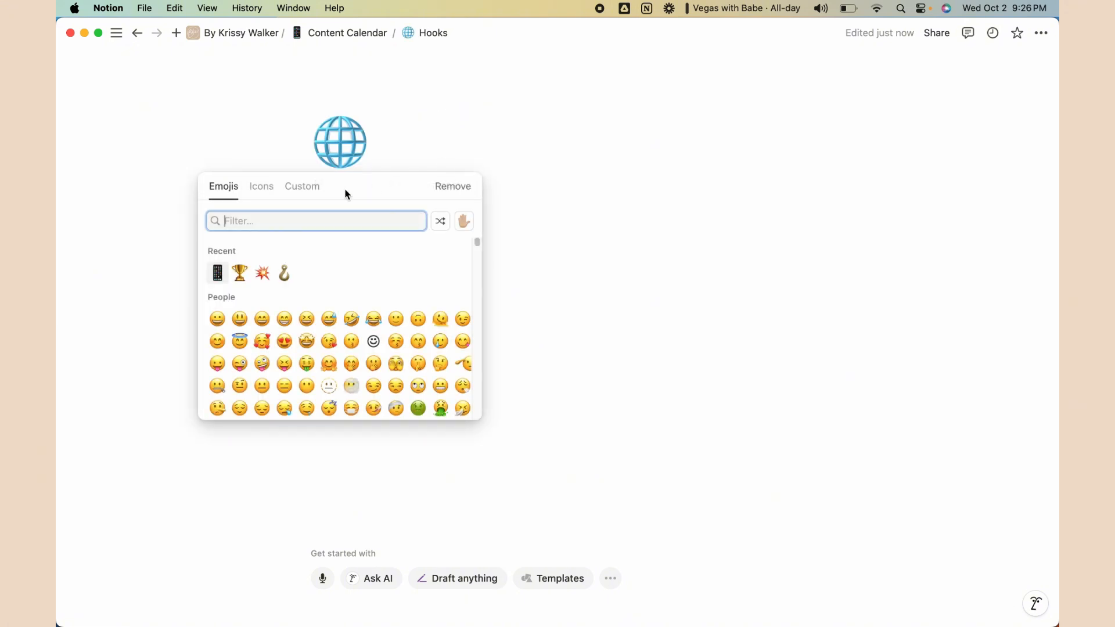
pyautogui.write('hook')
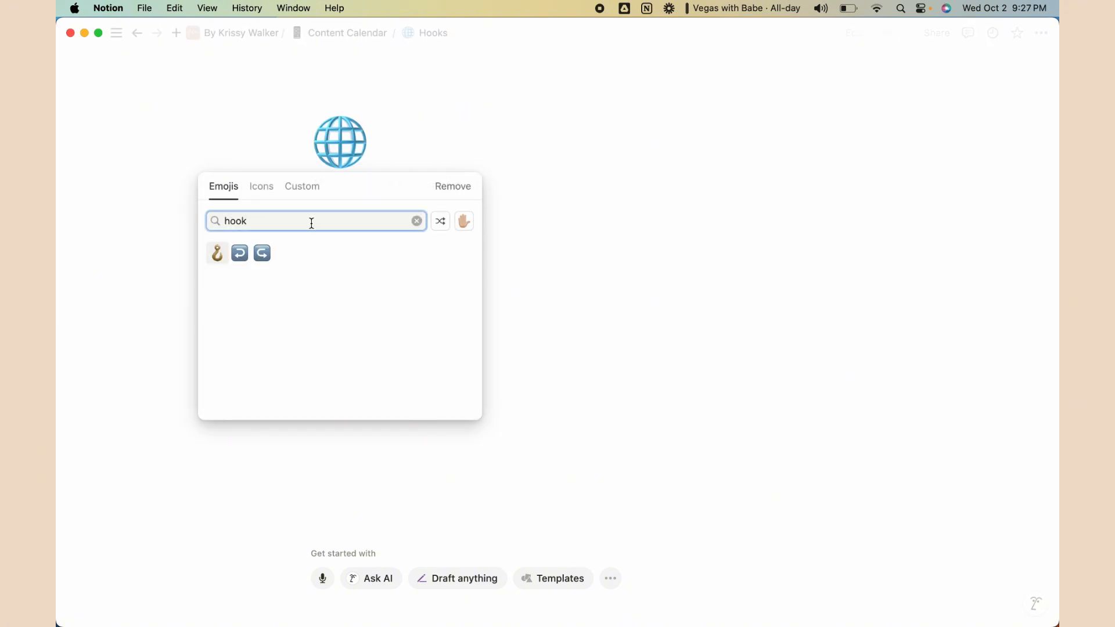
pyautogui.press('Return')
pyautogui.click(381, 276)
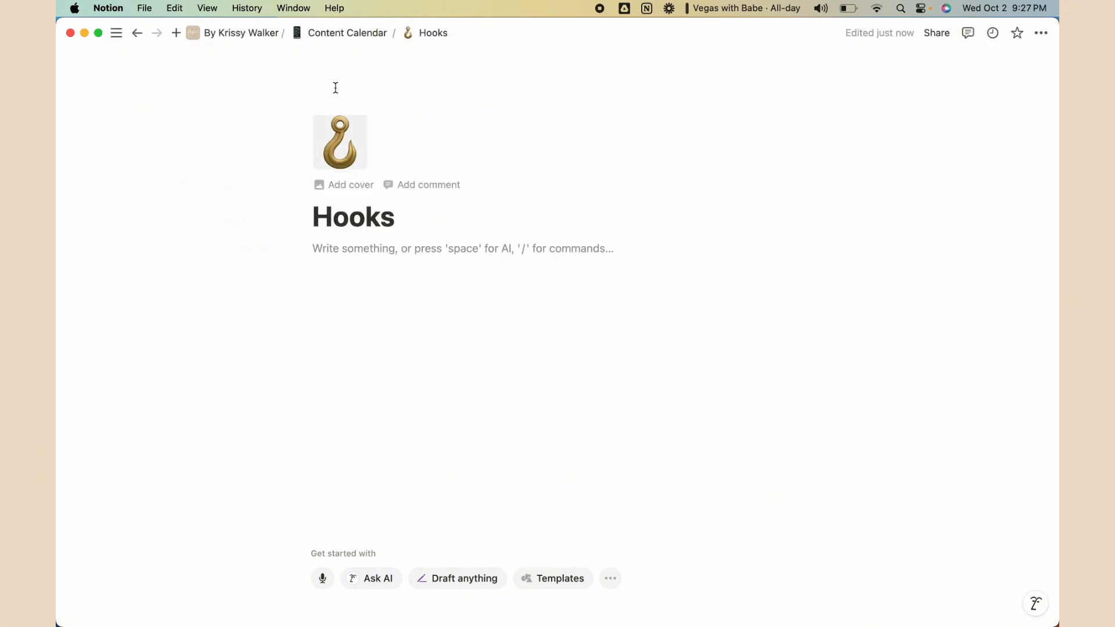
pyautogui.click(351, 33)
# Create a 'Hashtags' sub-page below Hooks with a # icon
pyautogui.scroll(-3, 221, 535)
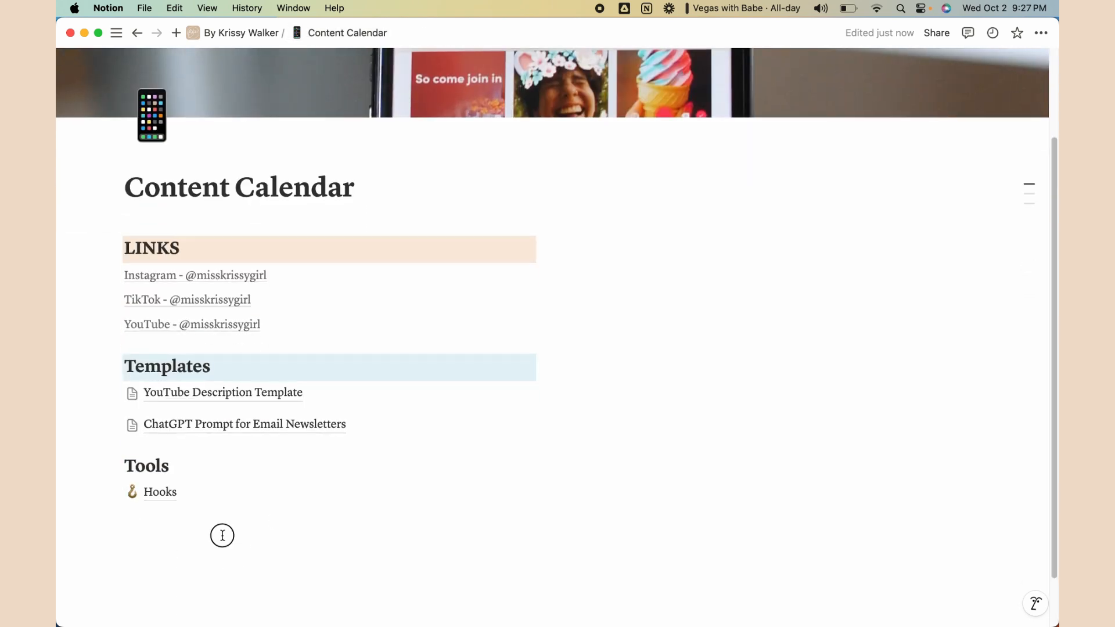
pyautogui.click(229, 530)
pyautogui.write('/')
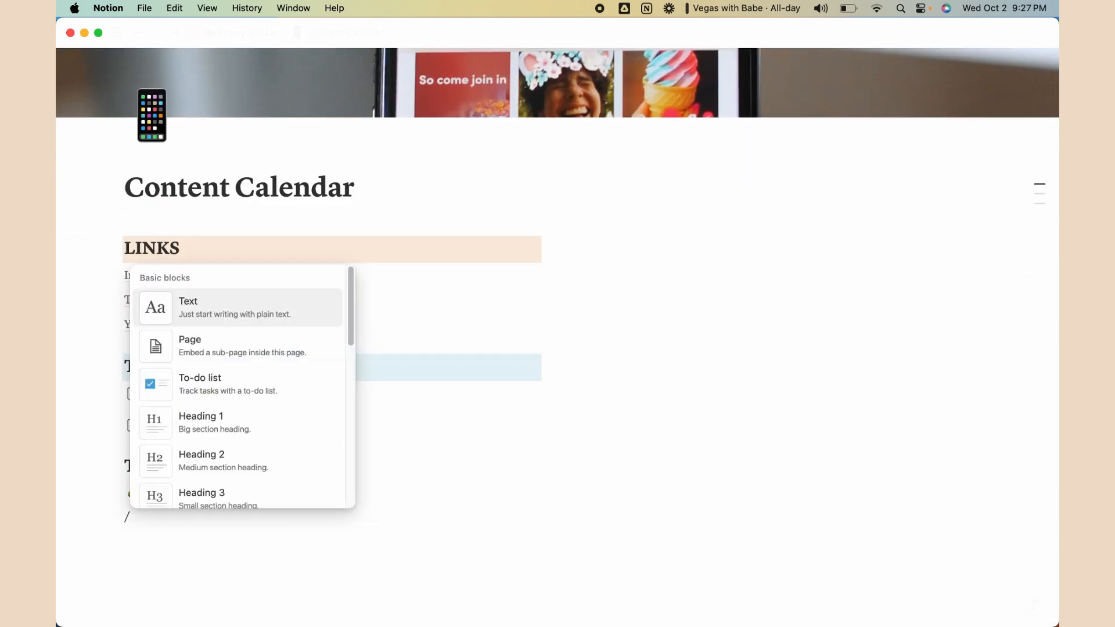
pyautogui.click(232, 360)
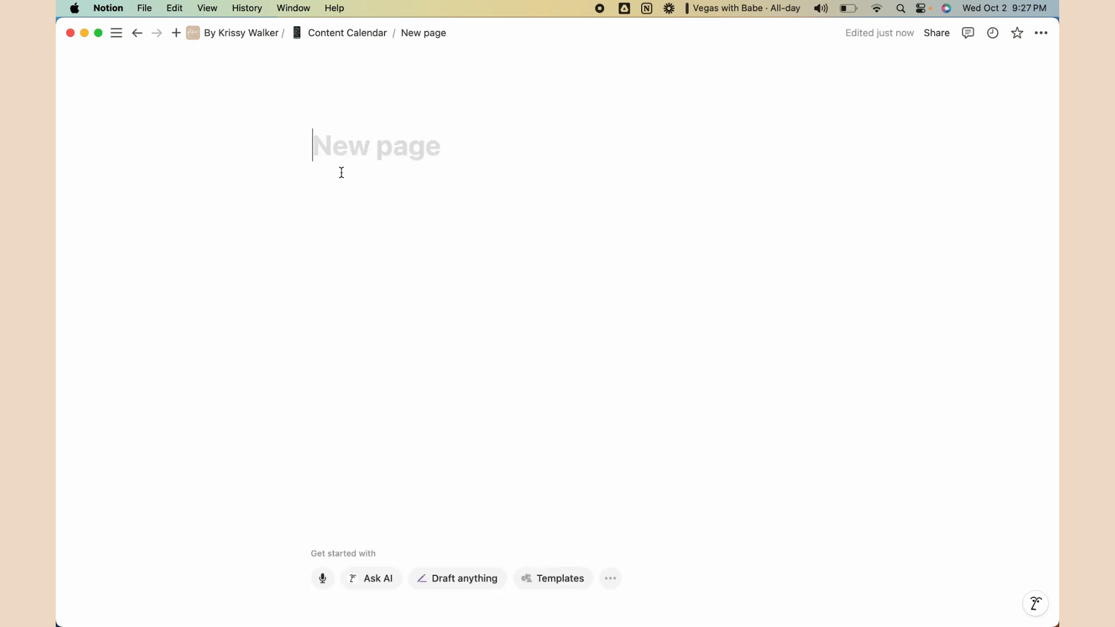
pyautogui.write('Hashtags')
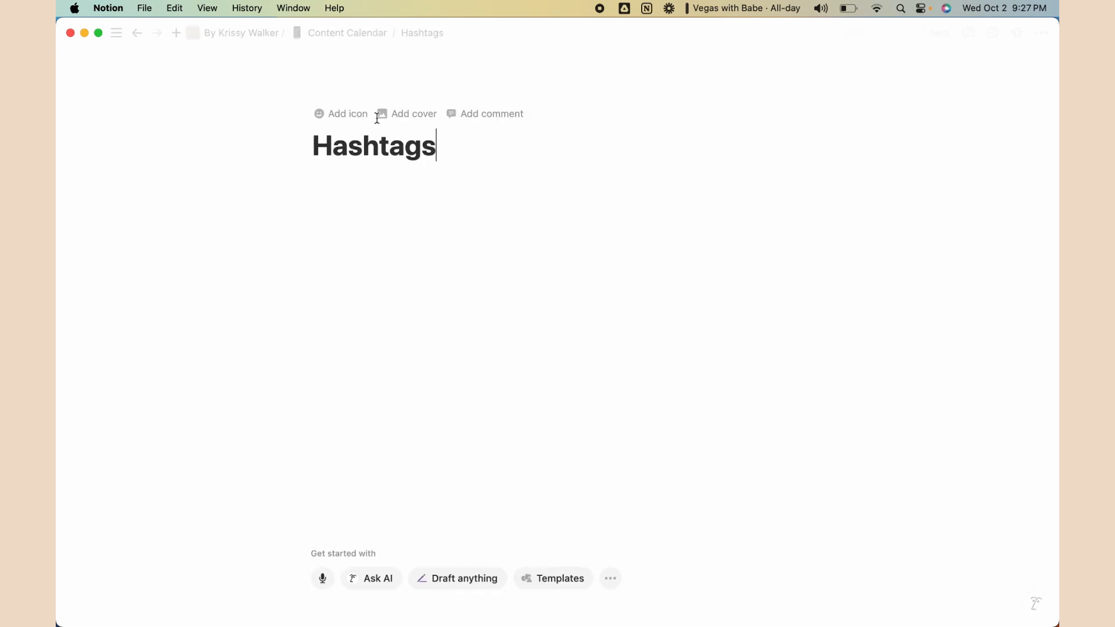
pyautogui.click(347, 115)
pyautogui.write('hash')
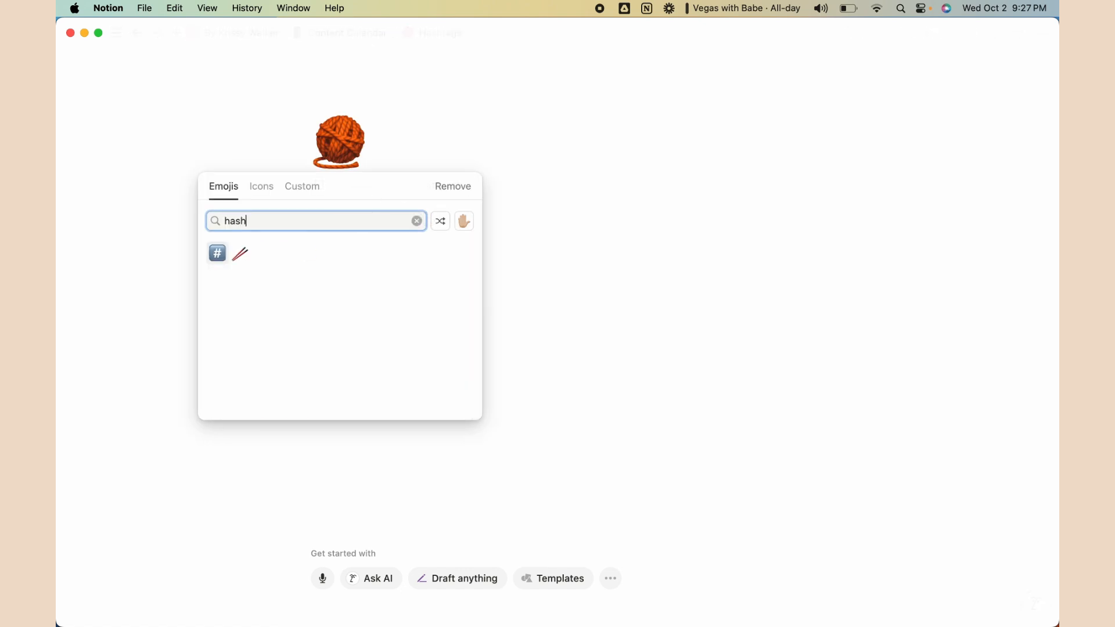
pyautogui.click(217, 253)
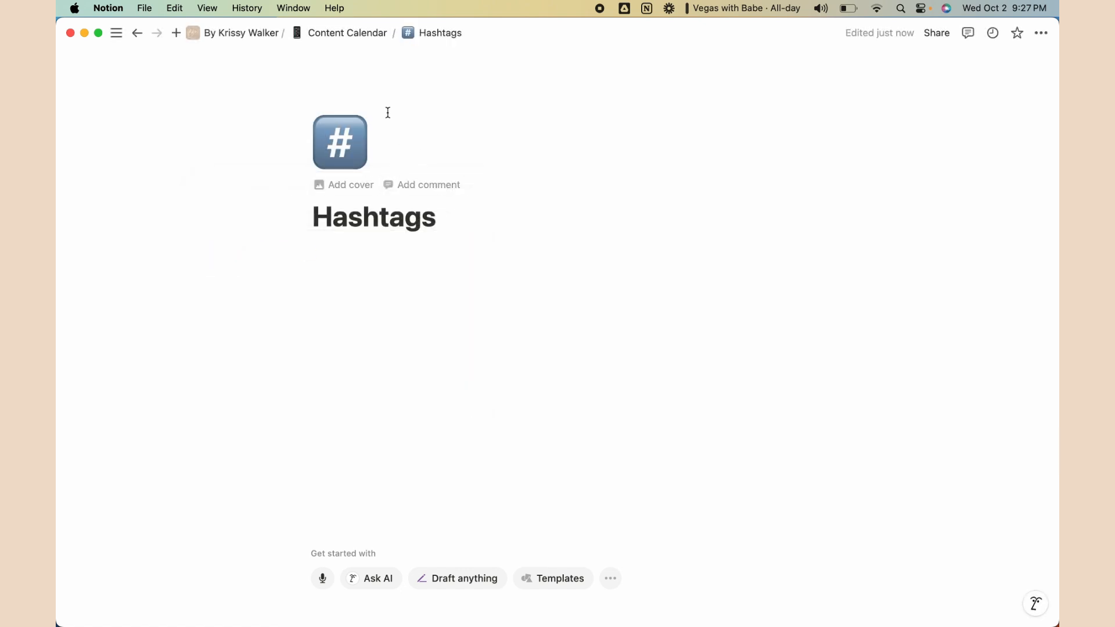
pyautogui.click(331, 38)
pyautogui.scroll(-4, 229, 500)
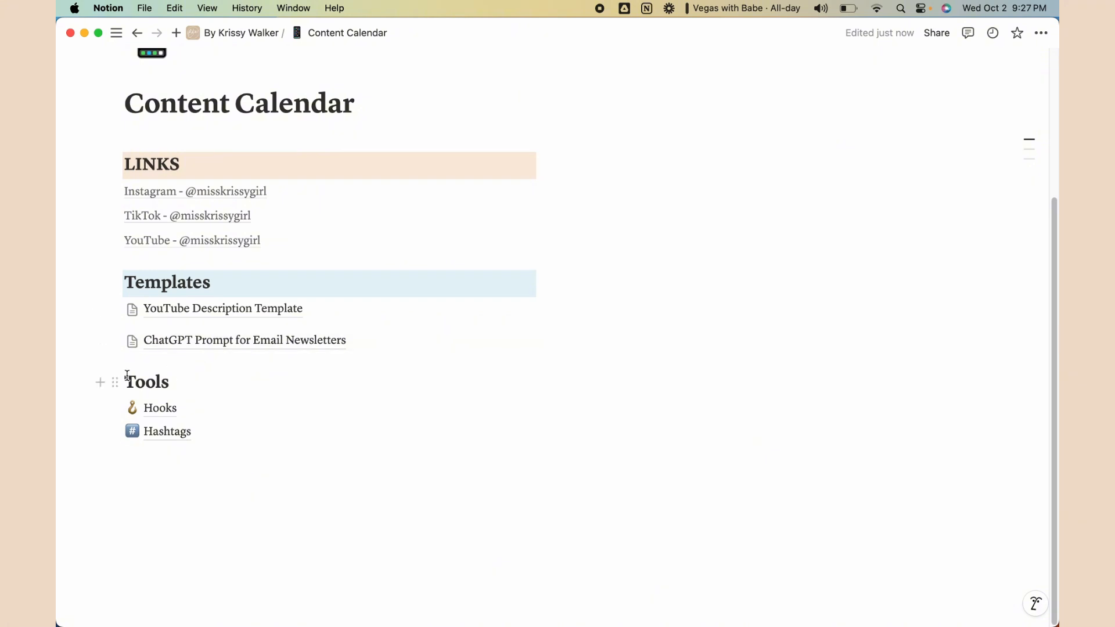
# Give the Tools heading an orange background
pyautogui.click(116, 382)
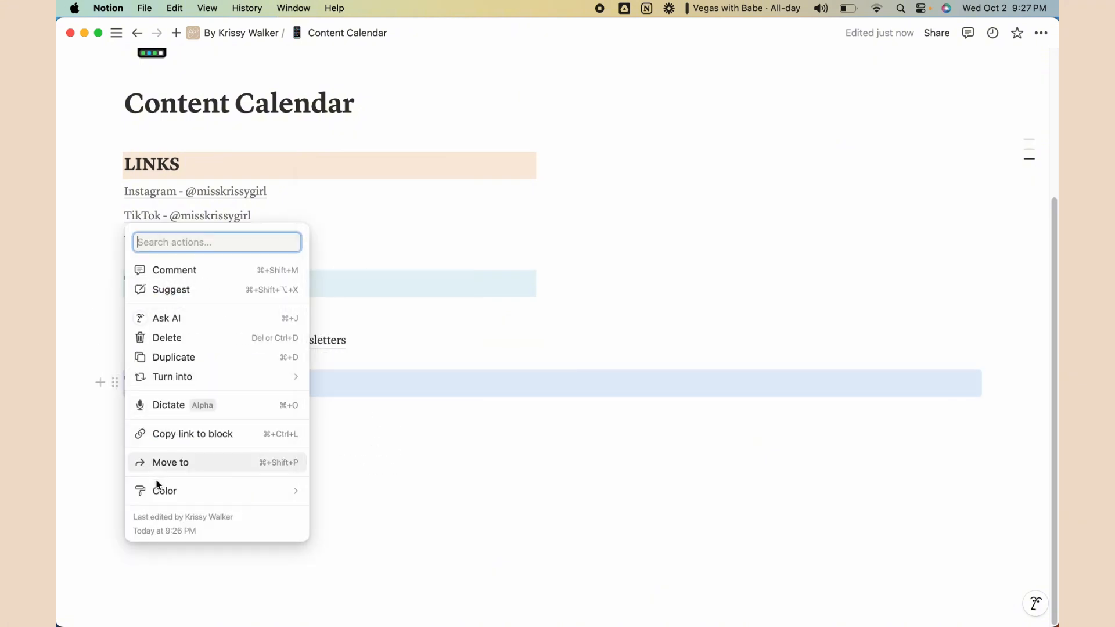
pyautogui.moveTo(208, 500)
pyautogui.scroll(-2, 371, 525)
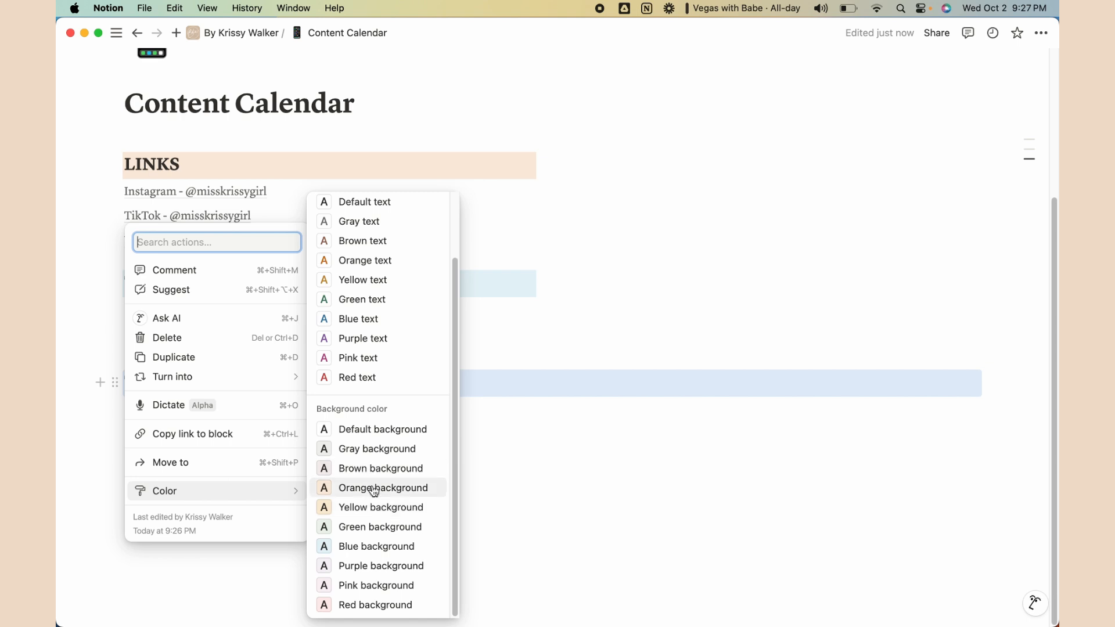
pyautogui.click(379, 506)
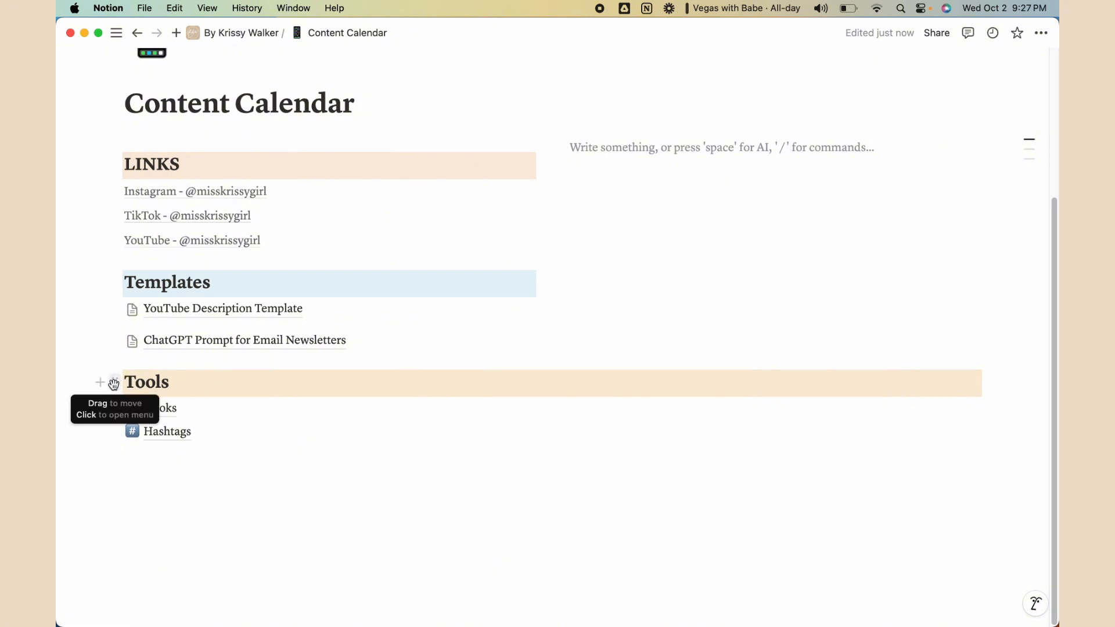
# Drag Tools, Hooks and Hashtags into the left column directly under the Templates pages
pyautogui.moveTo(115, 383); pyautogui.dragTo(112, 346)
pyautogui.moveTo(97, 330); pyautogui.dragTo(140, 357)
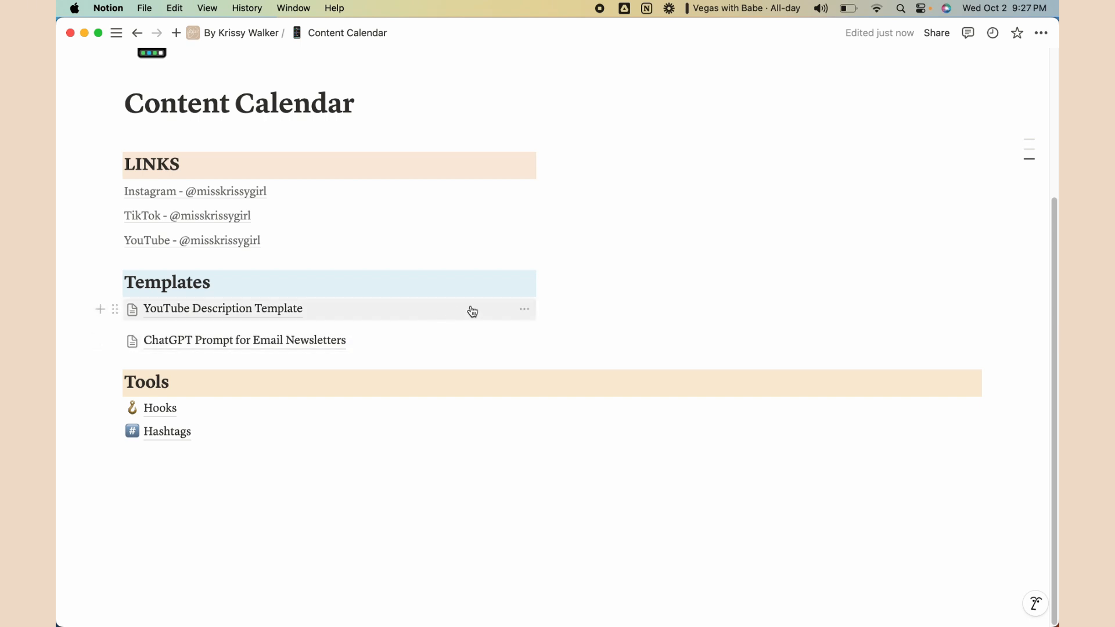
pyautogui.moveTo(122, 330)
pyautogui.mouseDown()
pyautogui.moveTo(117, 319)
pyautogui.moveTo(117, 341)
pyautogui.moveTo(151, 345)
pyautogui.moveTo(113, 337)
pyautogui.moveTo(112, 323)
pyautogui.moveTo(114, 348)
pyautogui.moveTo(119, 336)
pyautogui.mouseUp()
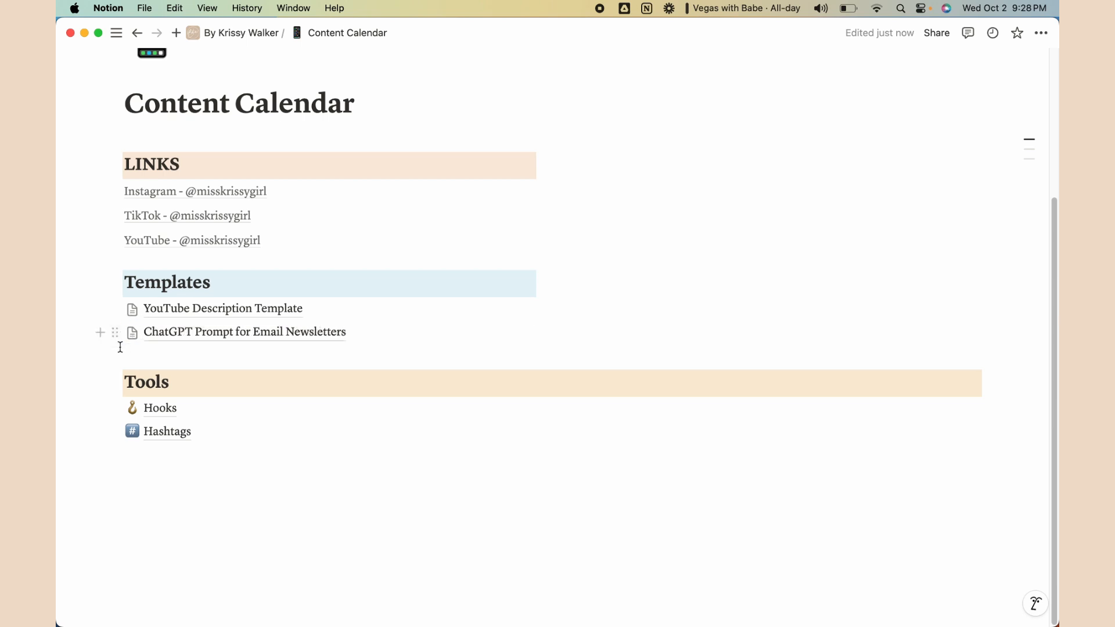
pyautogui.moveTo(115, 381); pyautogui.dragTo(117, 343)
pyautogui.moveTo(111, 406)
pyautogui.mouseDown()
pyautogui.moveTo(112, 391)
pyautogui.moveTo(116, 412)
pyautogui.mouseUp()
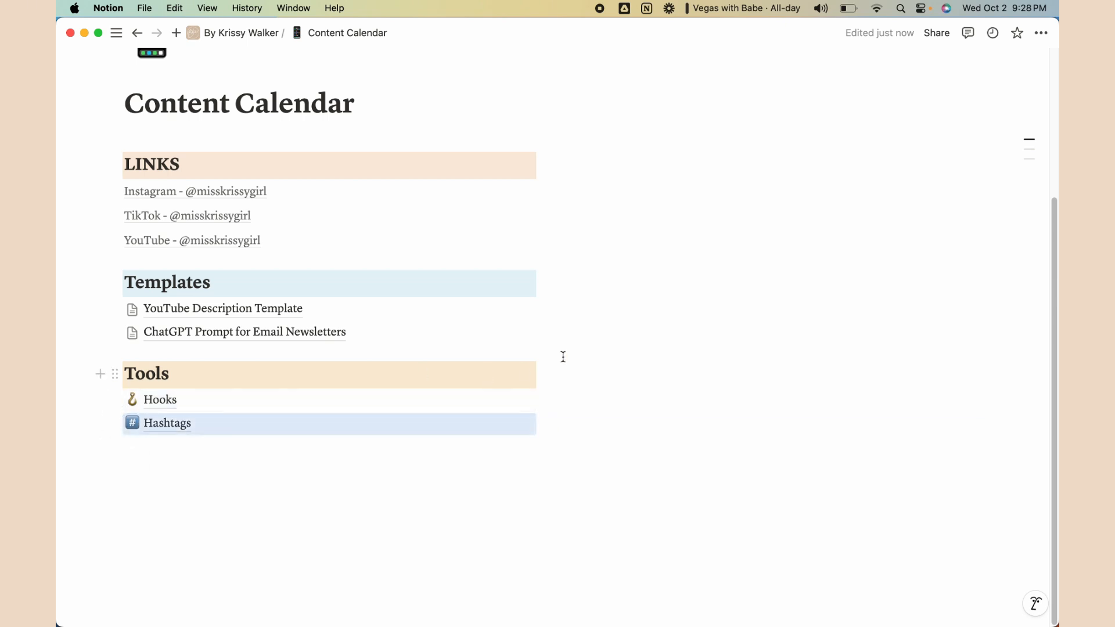
pyautogui.scroll(1, 619, 418)
# Narrow the left links column by dragging its divider leftward
pyautogui.click(618, 418)
pyautogui.scroll(1, 619, 418)
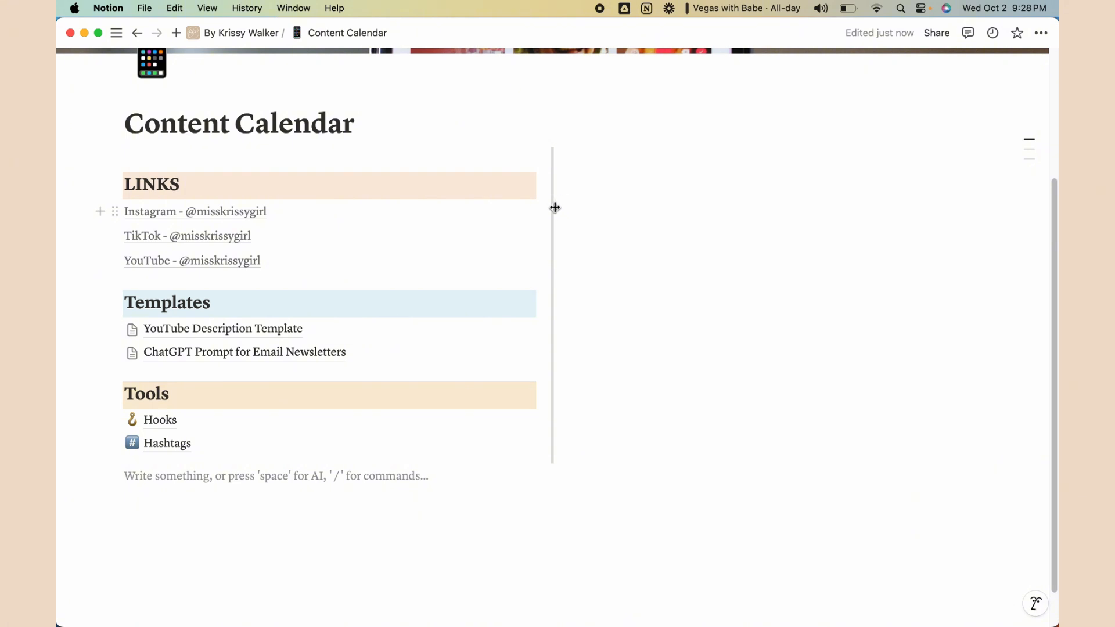
pyautogui.scroll(3, 555, 207)
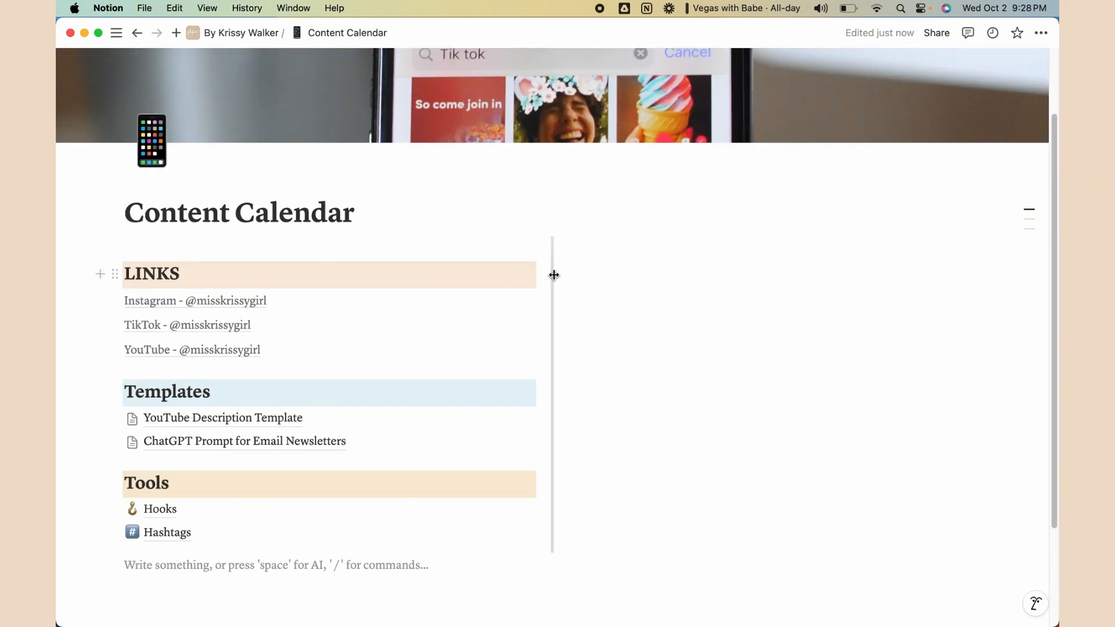
pyautogui.click(521, 274)
pyautogui.moveTo(520, 273); pyautogui.dragTo(366, 280)
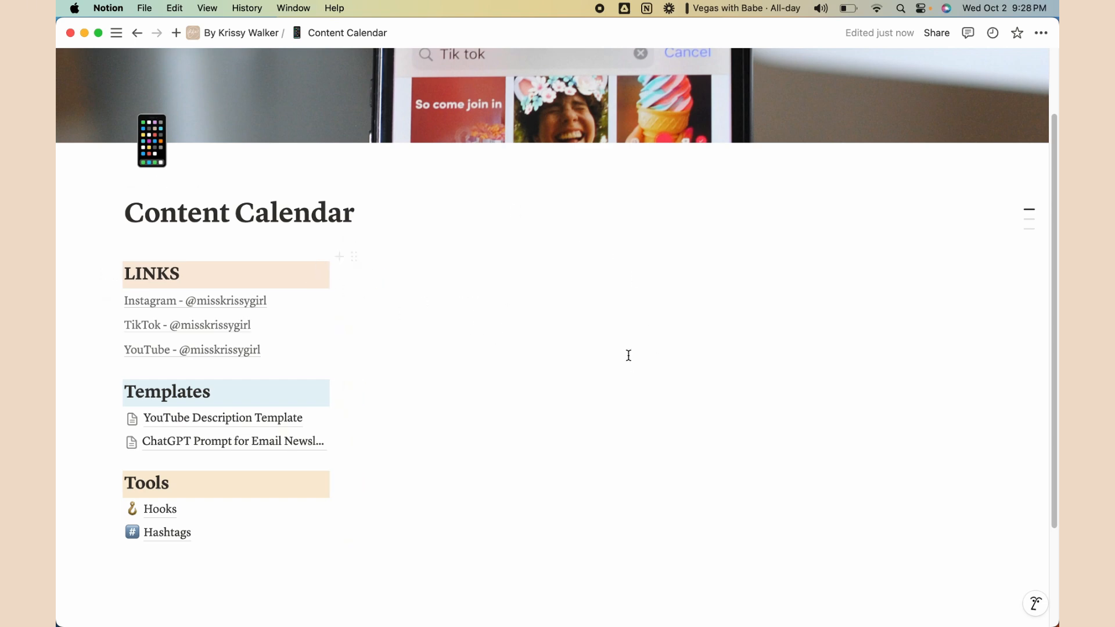
# Insert a new blank calendar database in the empty right column
pyautogui.click(571, 261)
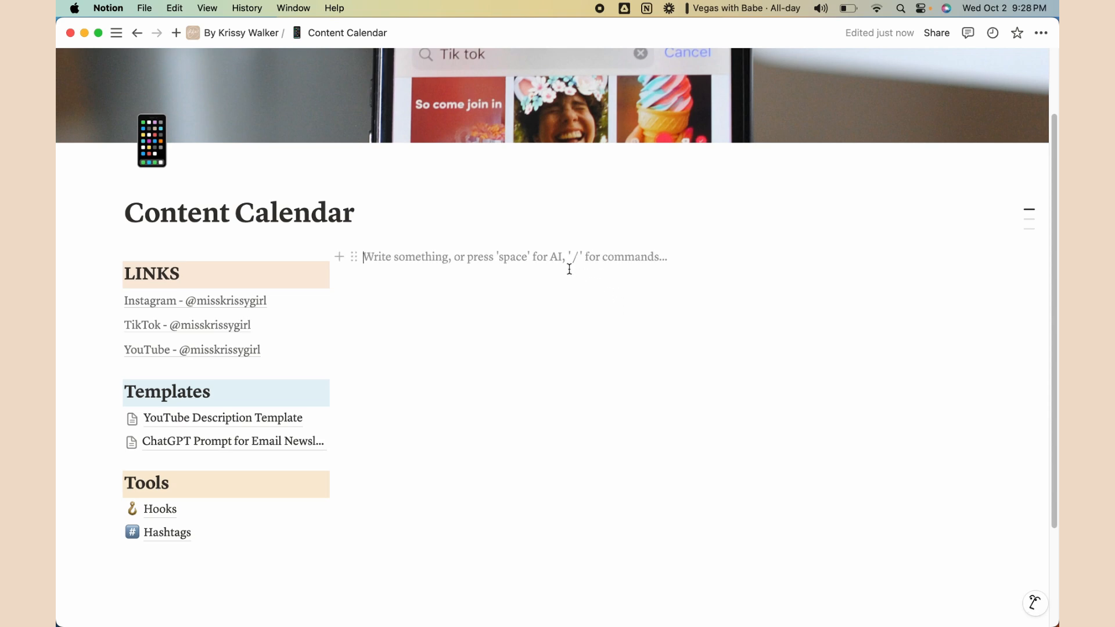
pyautogui.write('/')
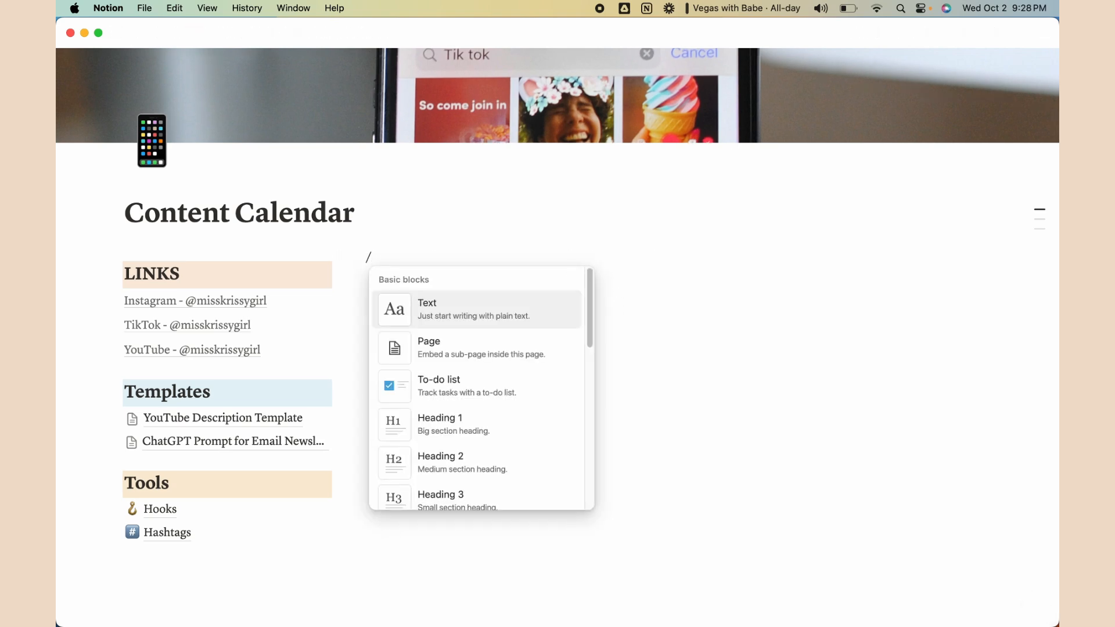
pyautogui.write('calend')
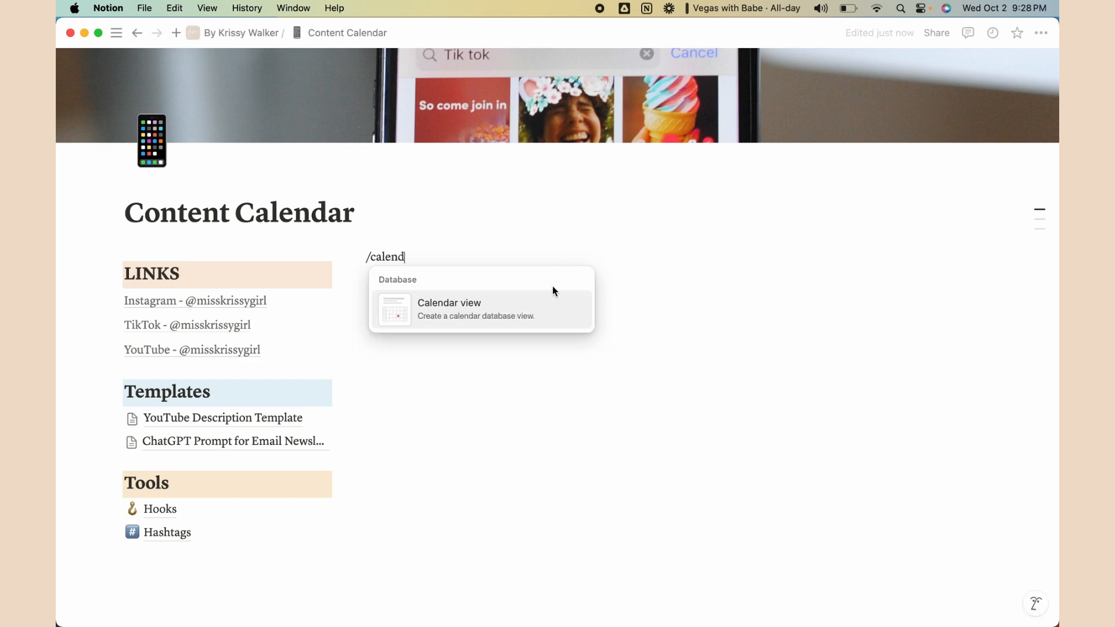
pyautogui.click(474, 311)
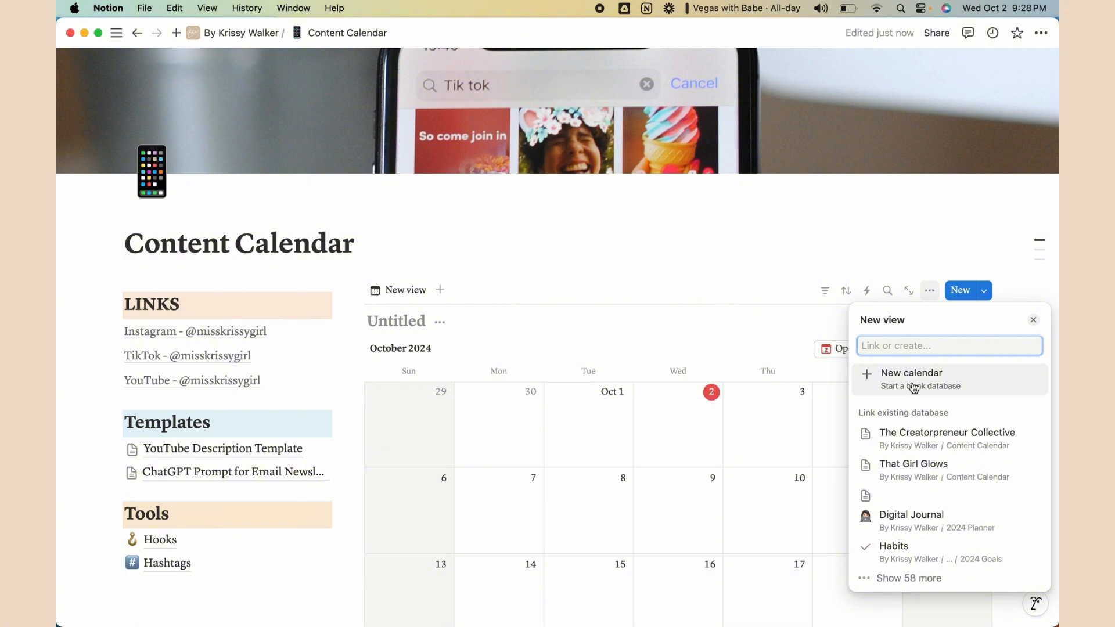
pyautogui.click(913, 387)
pyautogui.scroll(-5, 821, 348)
# Retitle the Untitled calendar database to 'The CP Collective'
pyautogui.scroll(2, 816, 331)
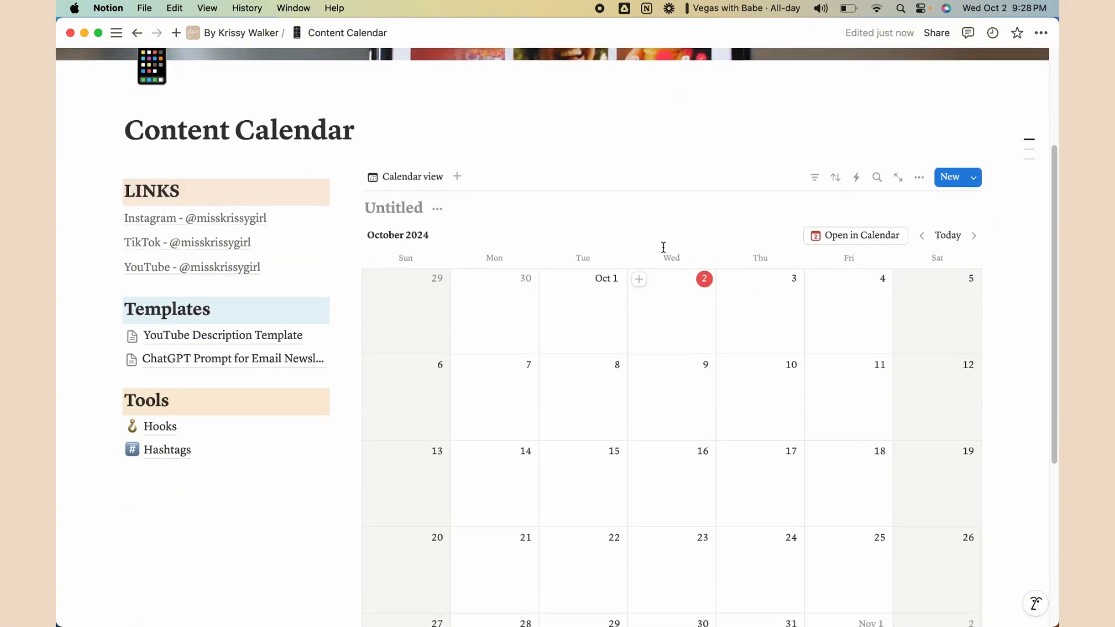
pyautogui.click(369, 207)
pyautogui.write('The CP Co')
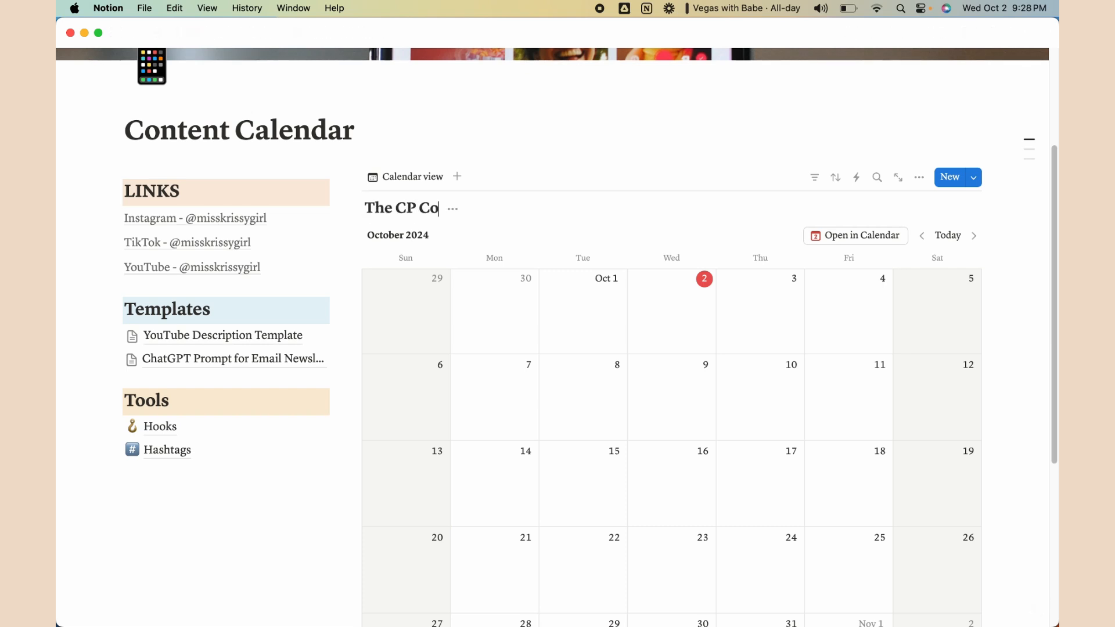
pyautogui.write('llective')
pyautogui.press('BackSpace')
pyautogui.press('BackSpace')
pyautogui.press('BackSpace')
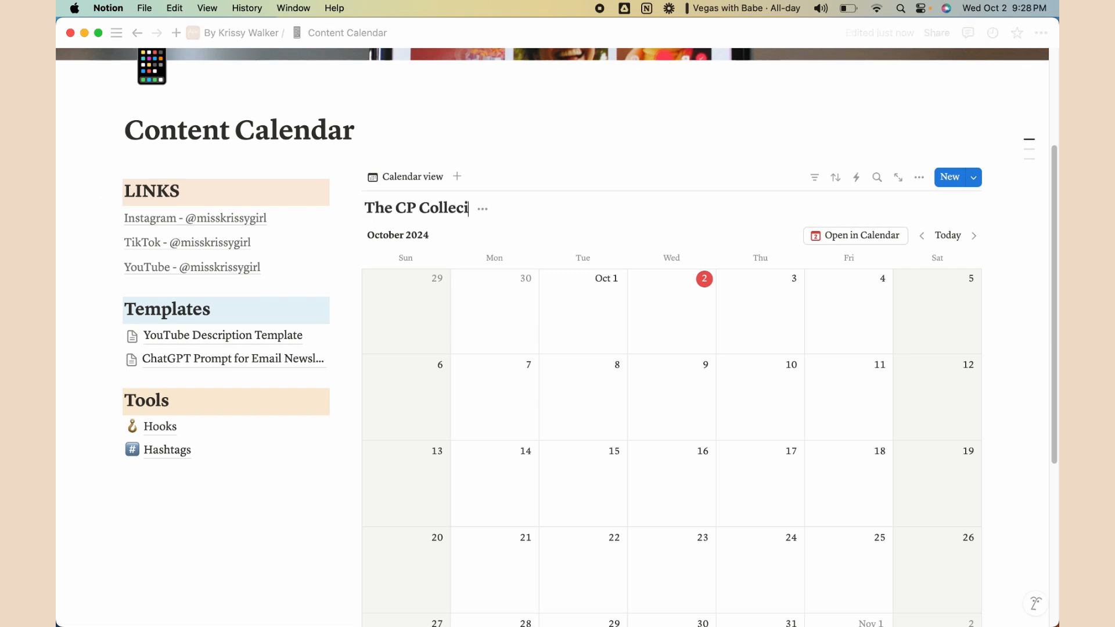
pyautogui.write('tive')
pyautogui.press('Escape')
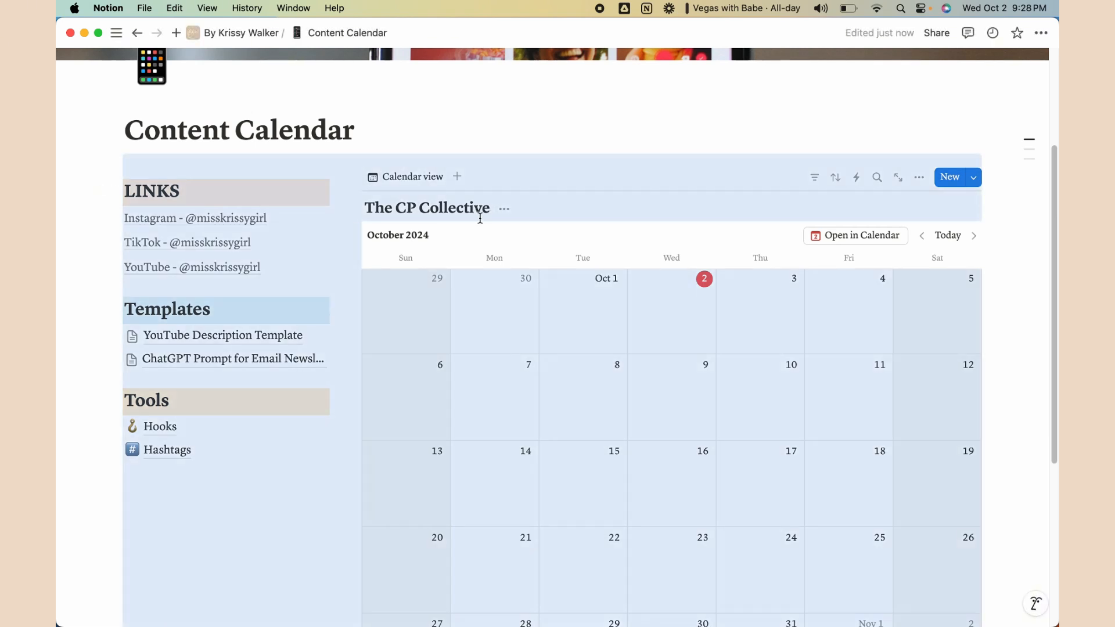
pyautogui.click(525, 129)
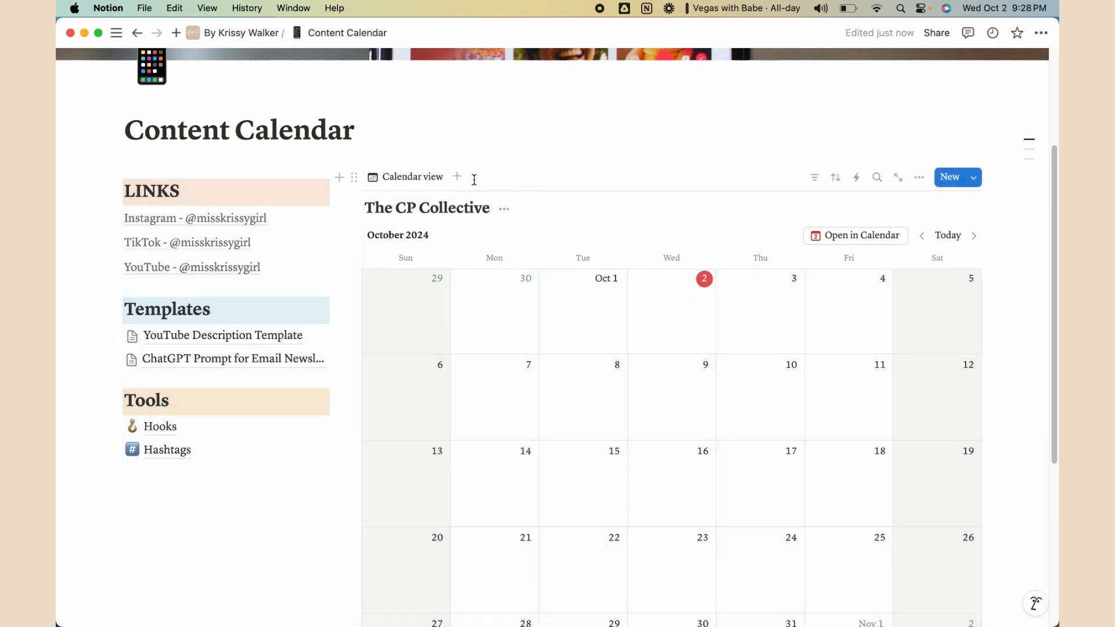
# Rename the existing calendar view to 'Overview'
pyautogui.click(421, 181)
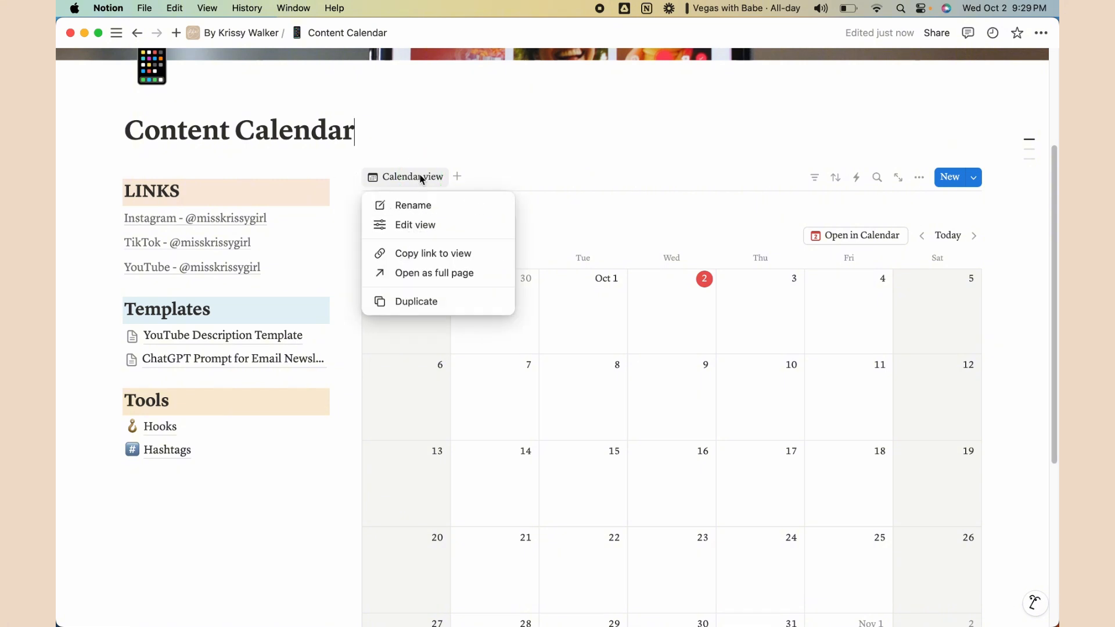
pyautogui.click(422, 204)
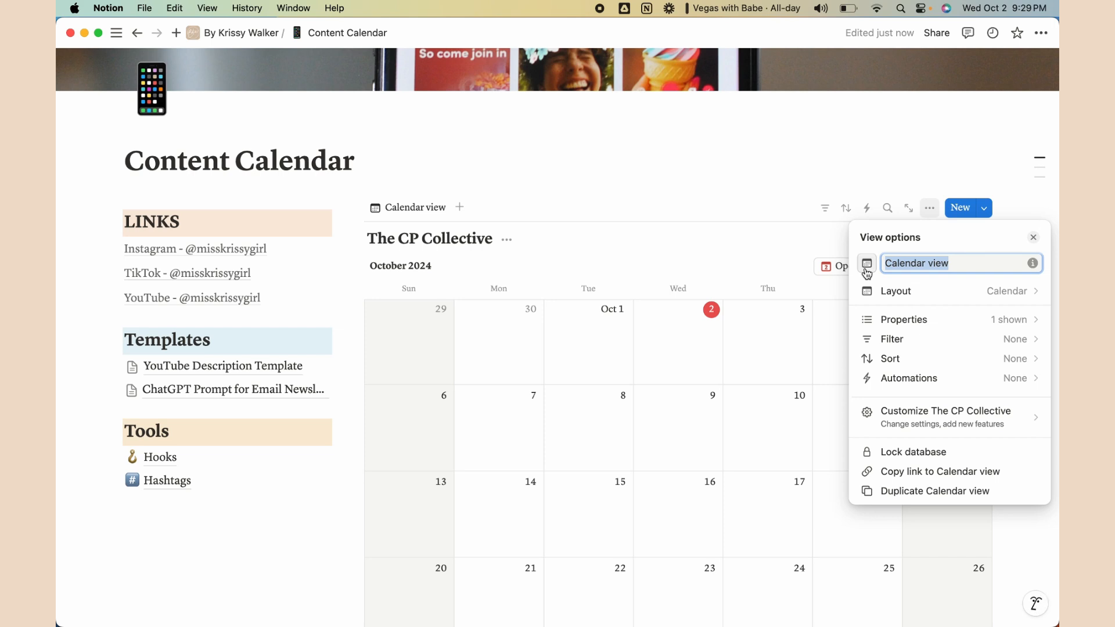
pyautogui.write('Over')
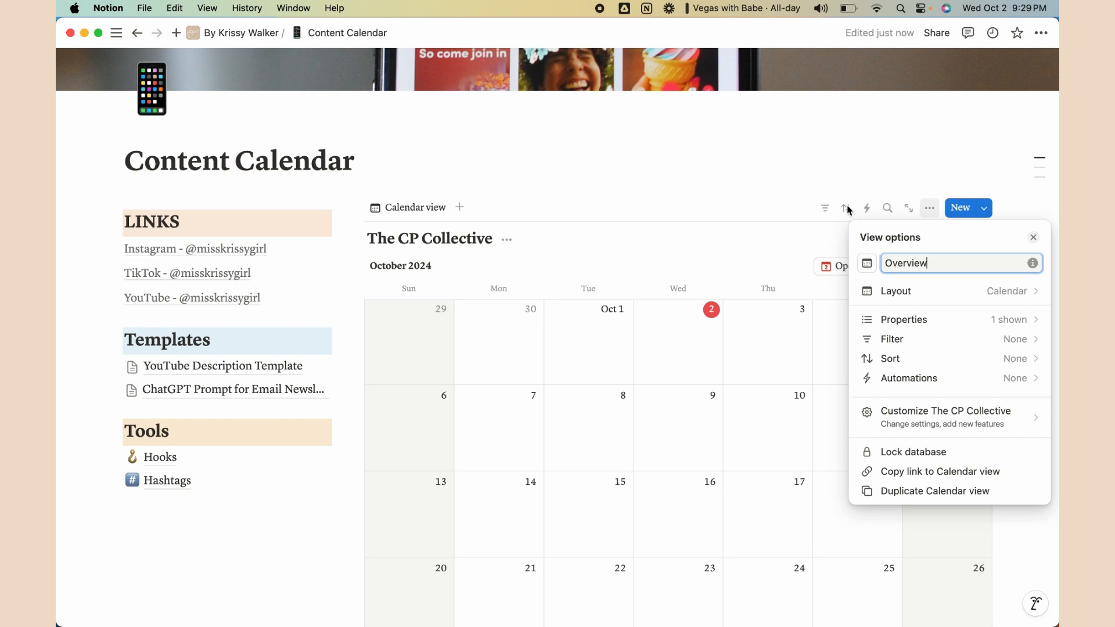
pyautogui.click(794, 167)
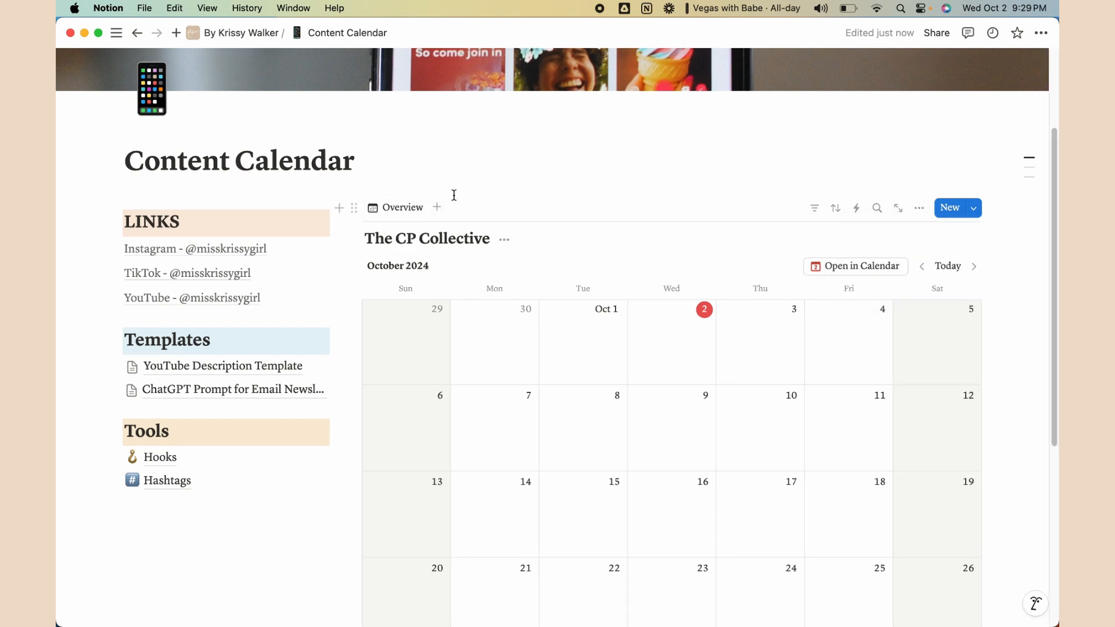
# Add a board view named 'Board View'
pyautogui.click(436, 208)
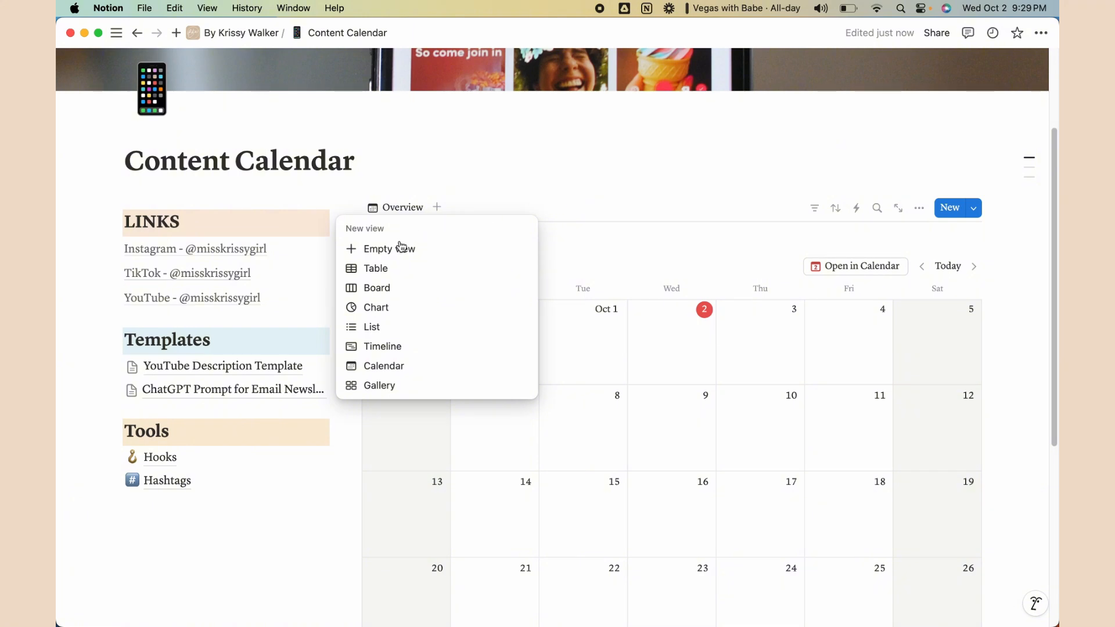
pyautogui.click(384, 288)
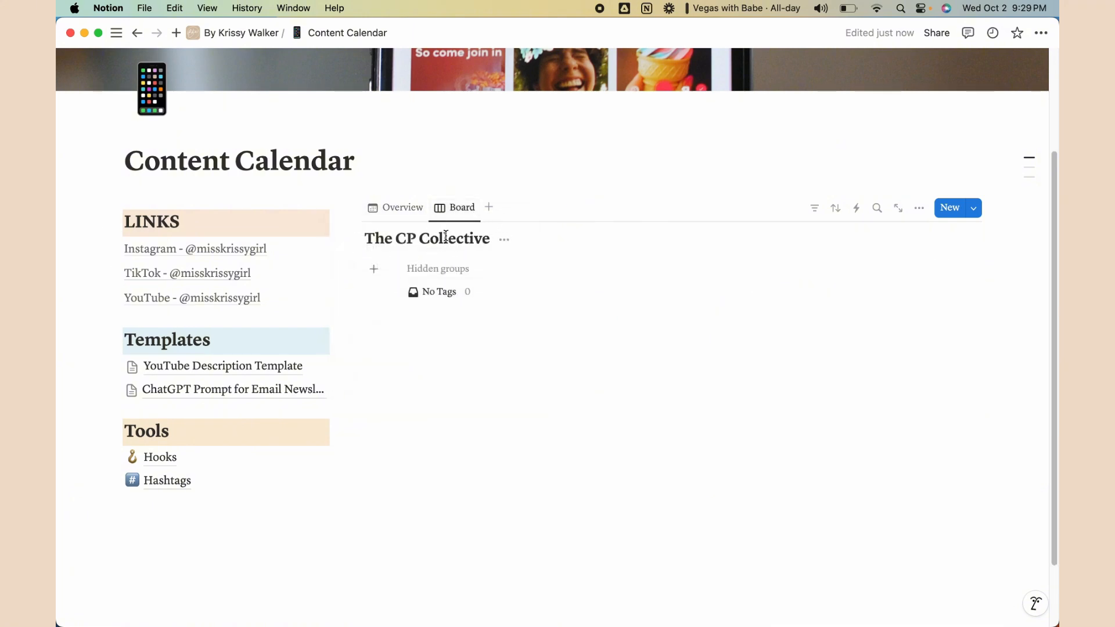
pyautogui.click(462, 208)
pyautogui.click(475, 234)
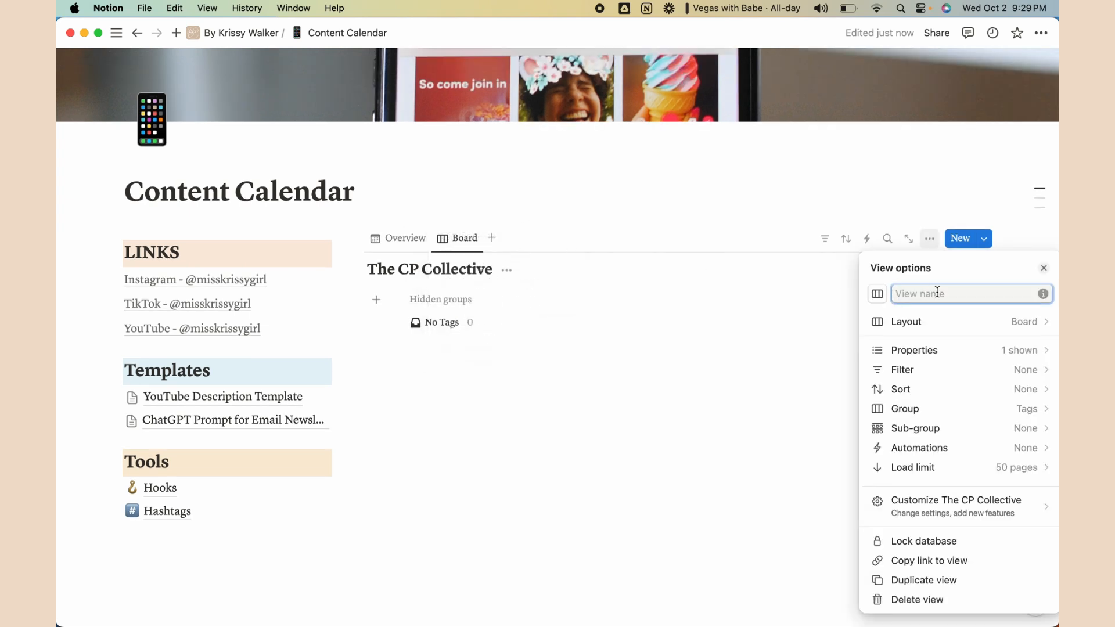
pyautogui.write('Board View')
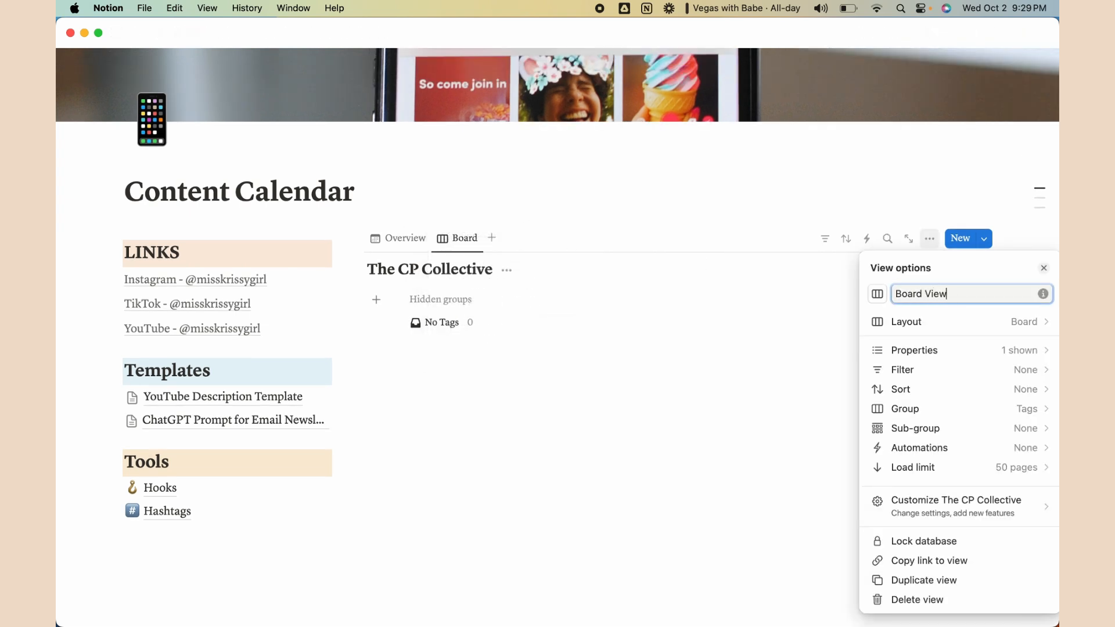
pyautogui.click(652, 210)
# Add a calendar view named 'Long Form'
pyautogui.click(511, 238)
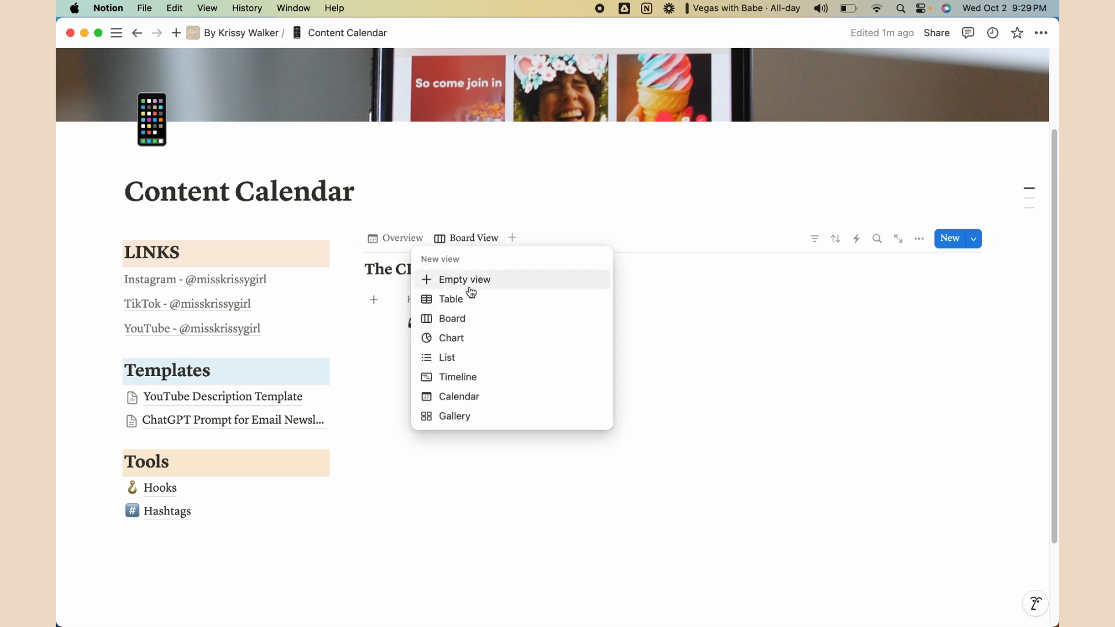
pyautogui.click(465, 396)
pyautogui.click(545, 238)
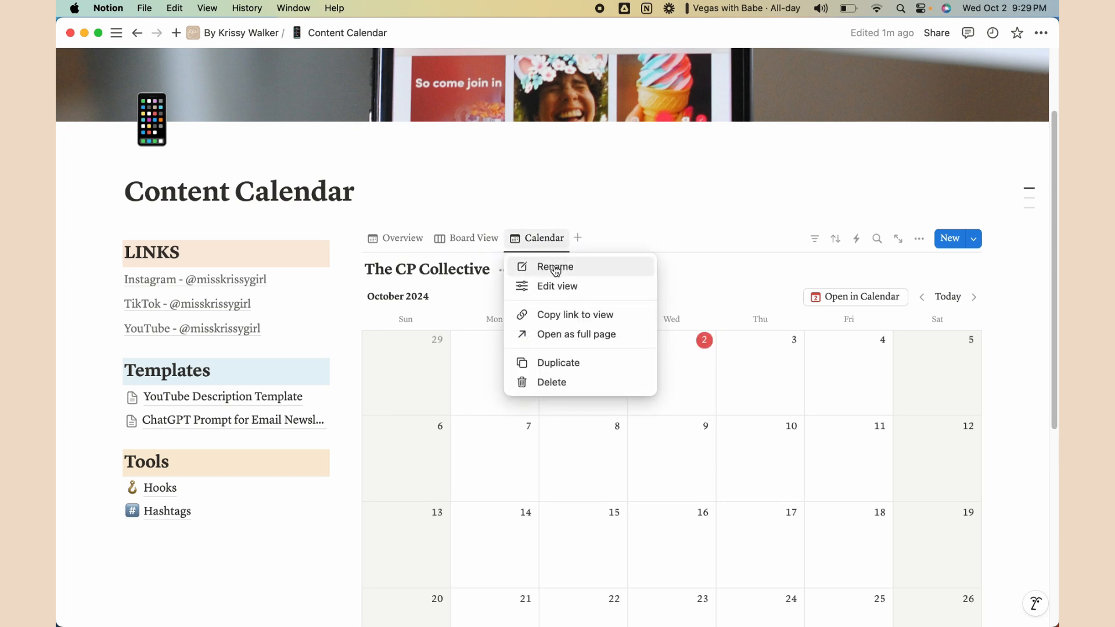
pyautogui.click(569, 268)
pyautogui.write('Long')
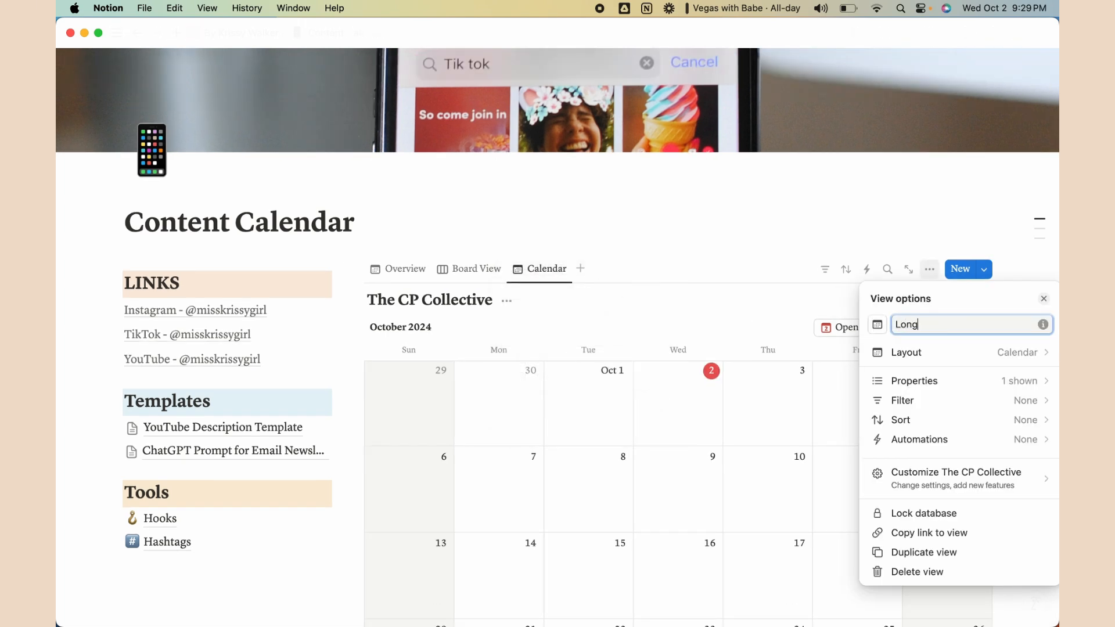
pyautogui.write(' Form')
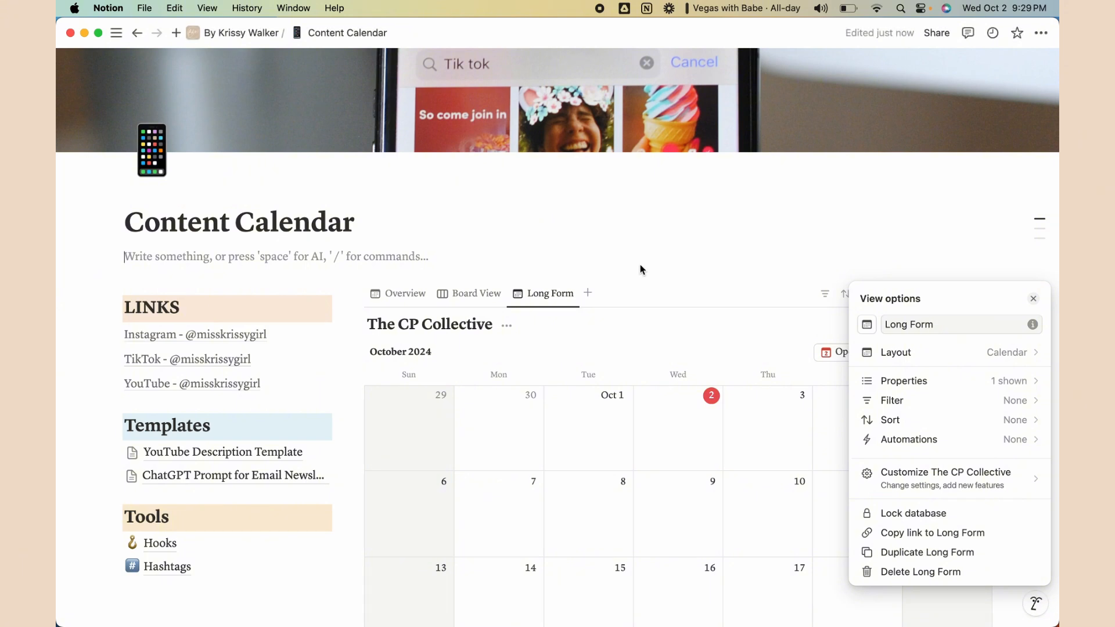
pyautogui.click(641, 270)
# Add another calendar view named 'Short Form' and verify its name
pyautogui.click(584, 269)
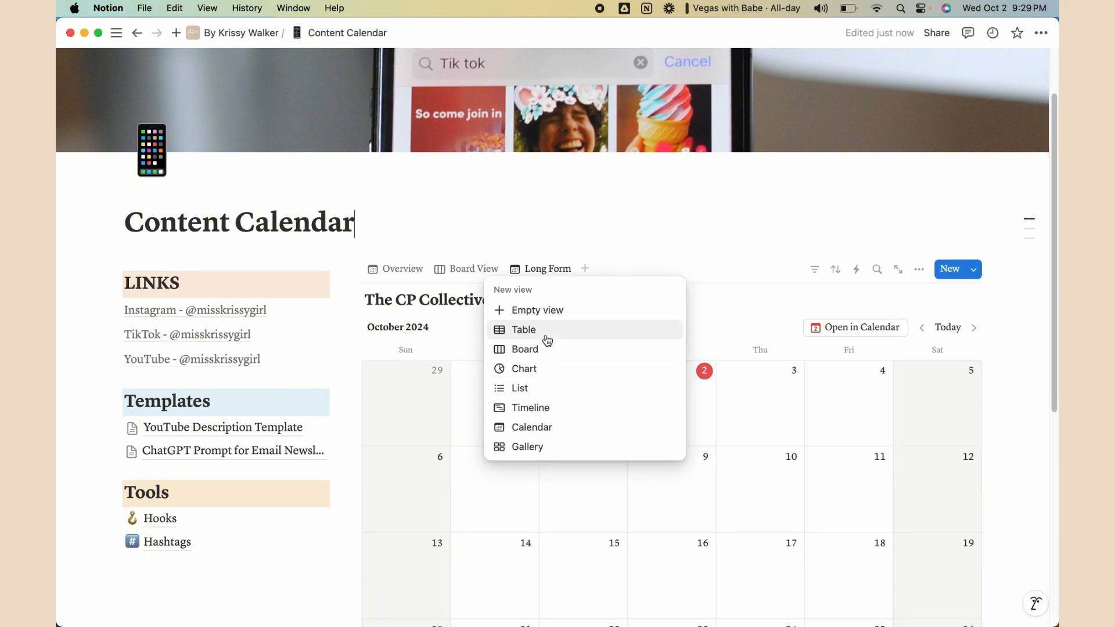
pyautogui.click(552, 426)
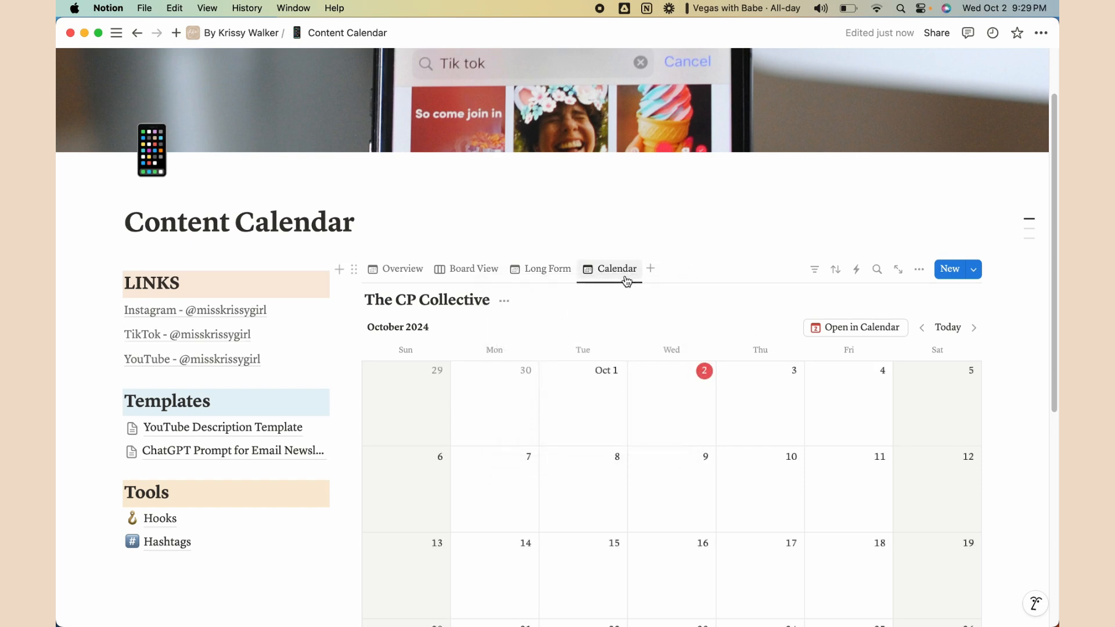
pyautogui.click(624, 279)
pyautogui.click(638, 298)
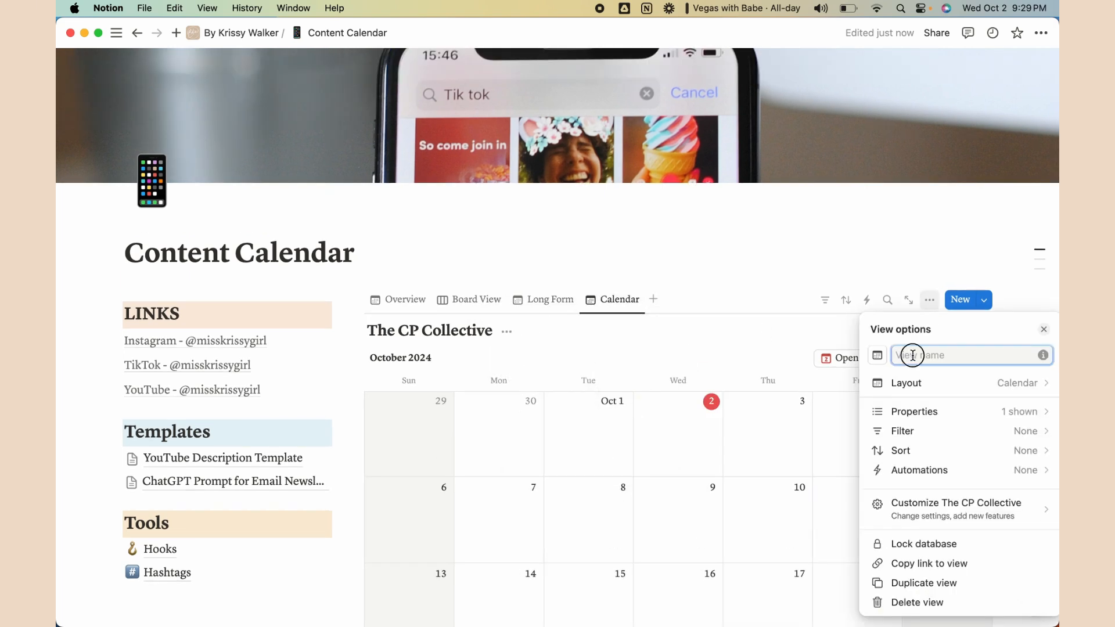
pyautogui.write('Short Form')
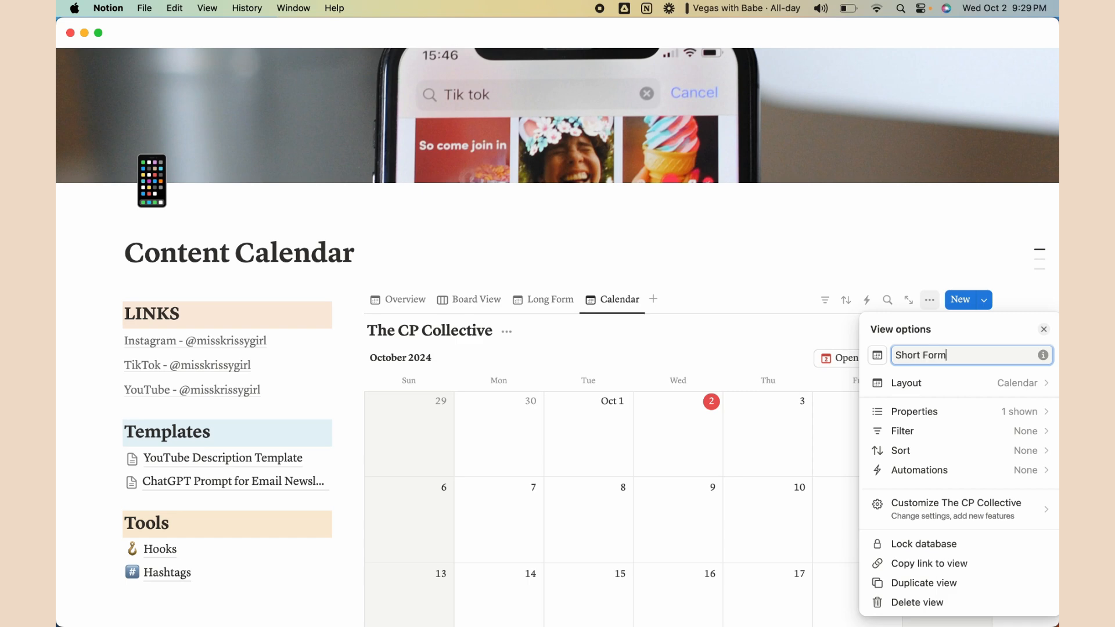
pyautogui.press('Return')
pyautogui.click(402, 283)
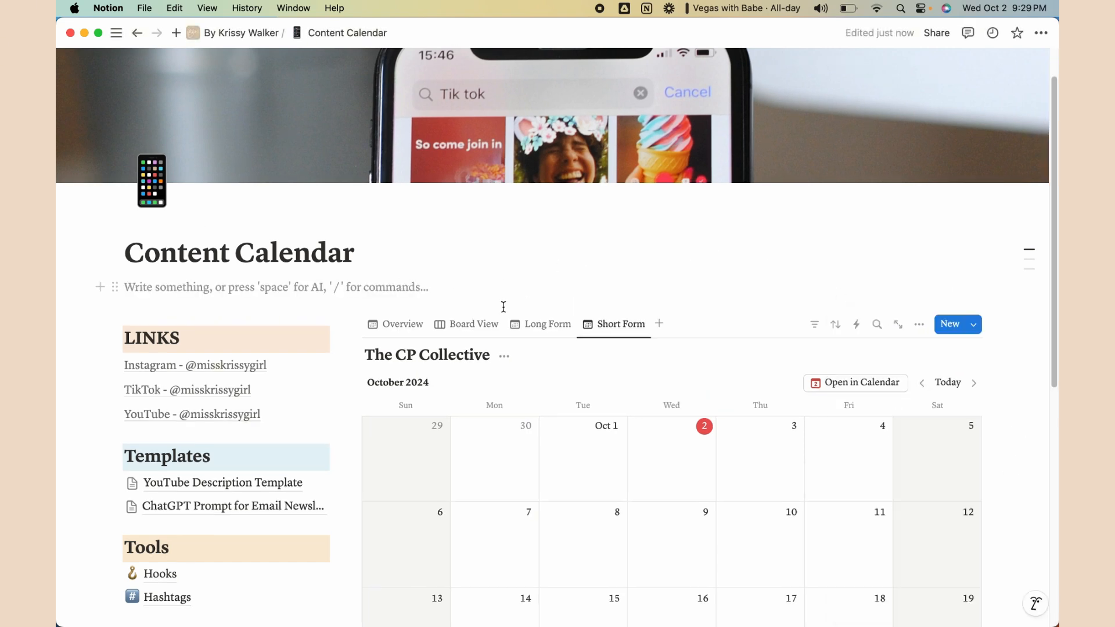
pyautogui.press('BackSpace')
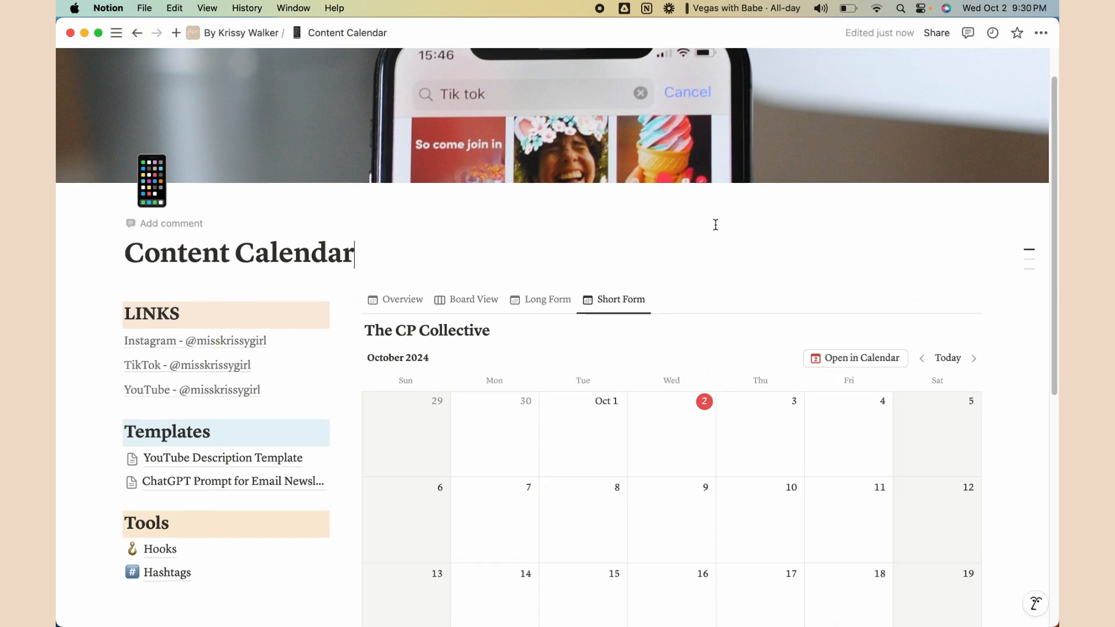
pyautogui.click(630, 300)
pyautogui.click(628, 328)
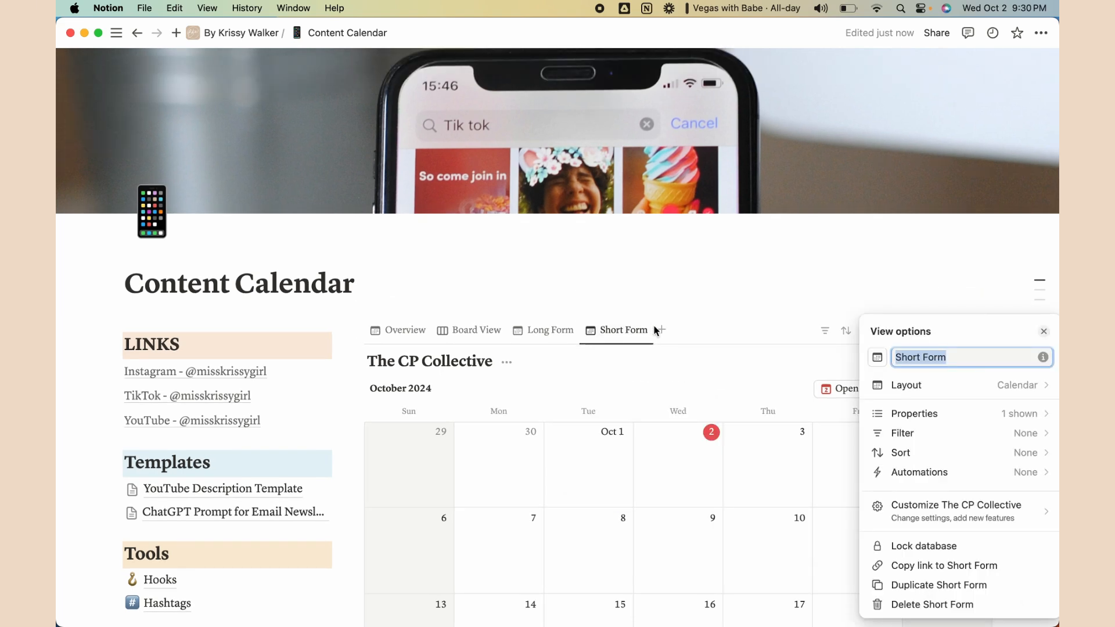
pyautogui.click(940, 356)
pyautogui.click(777, 251)
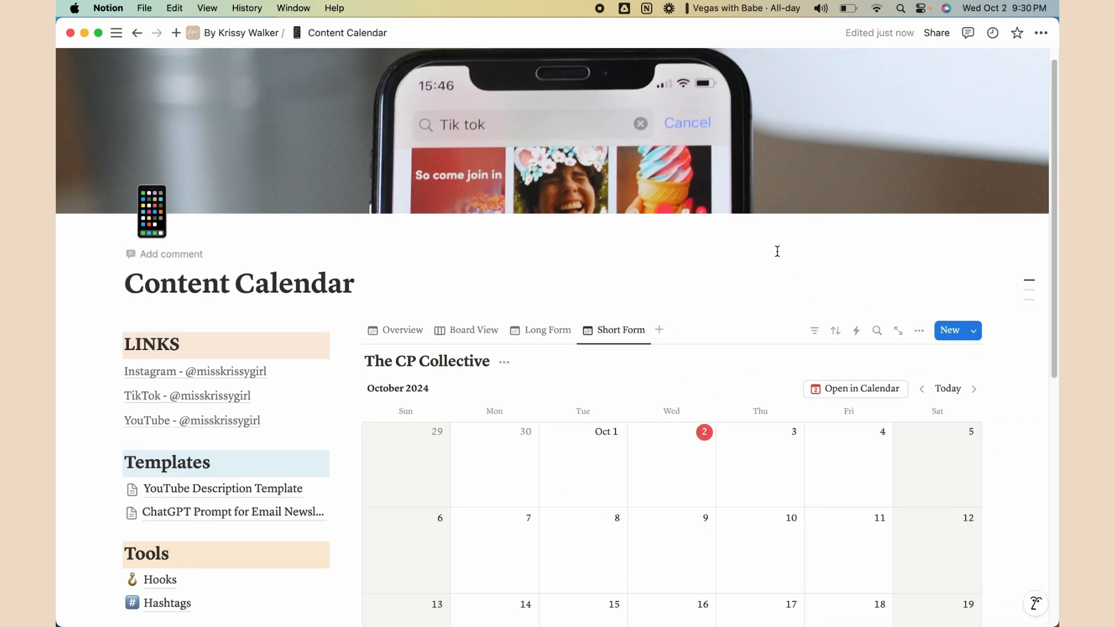
# Reorder the view tabs to Board View, Long Form, Short Form, Overview
pyautogui.scroll(-4, 774, 262)
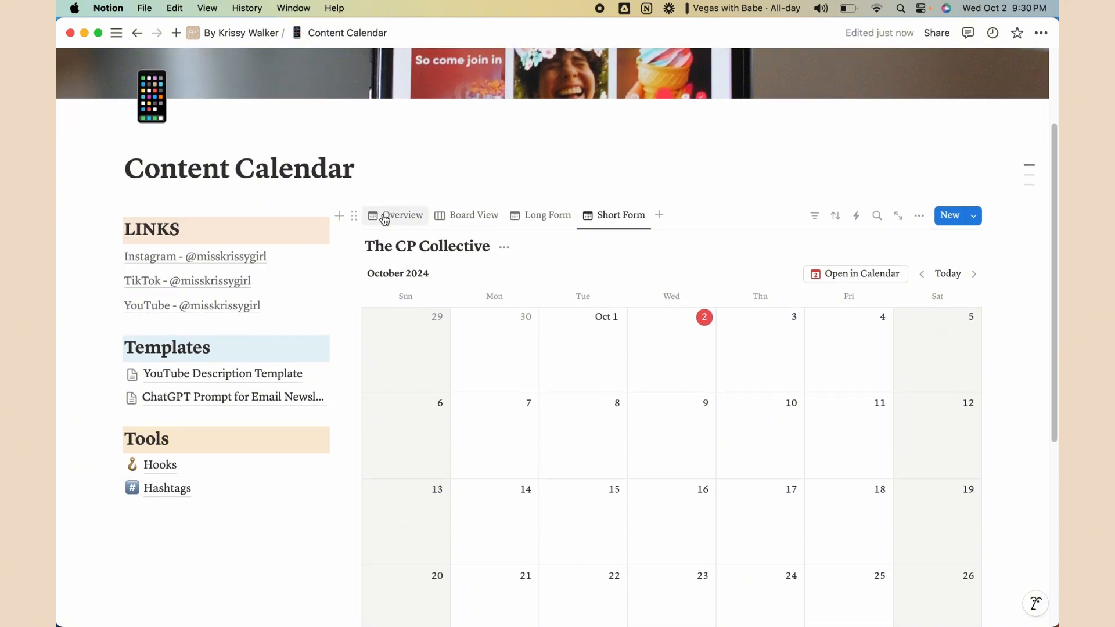
pyautogui.moveTo(471, 216); pyautogui.dragTo(404, 213)
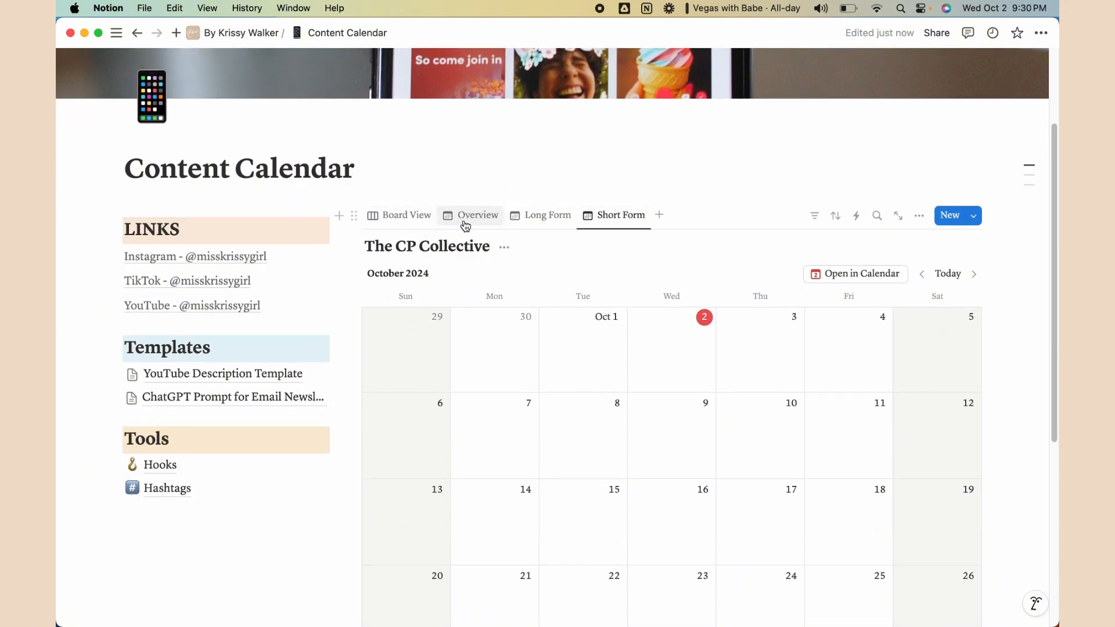
pyautogui.moveTo(535, 214); pyautogui.dragTo(481, 214)
pyautogui.moveTo(622, 215); pyautogui.dragTo(552, 214)
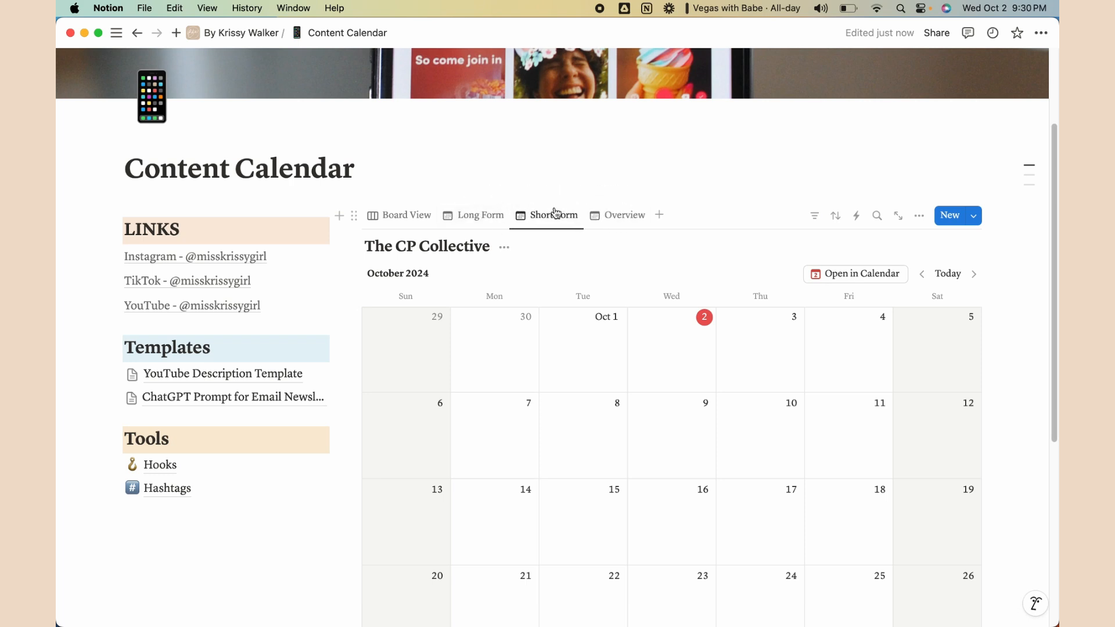
# Check Board View and Long Form, ending on the Overview calendar
pyautogui.click(639, 224)
pyautogui.click(387, 216)
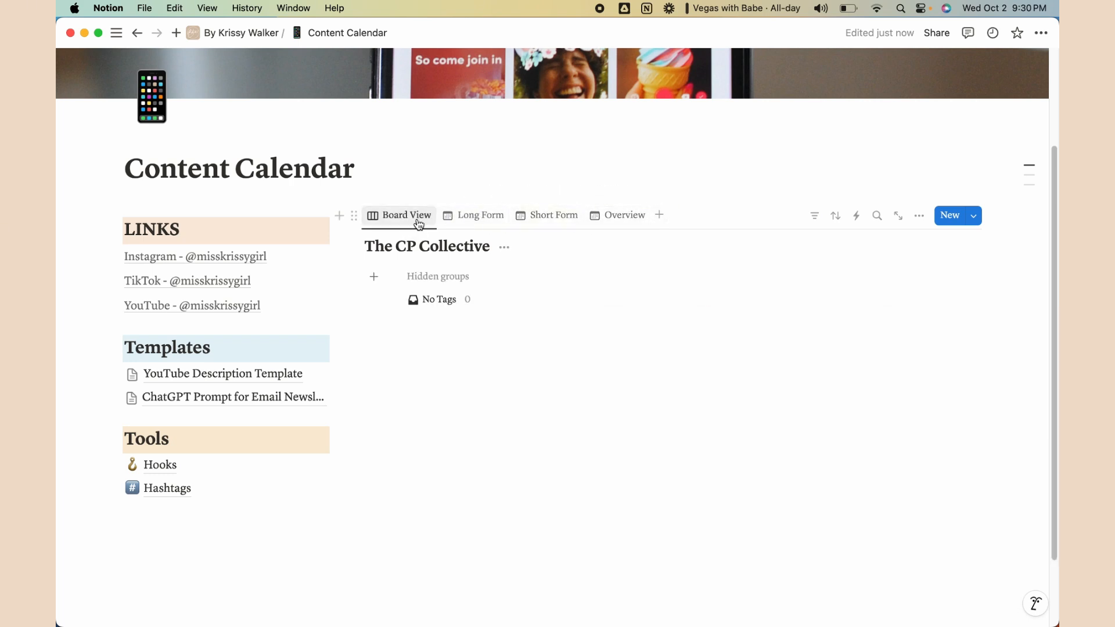
pyautogui.click(470, 216)
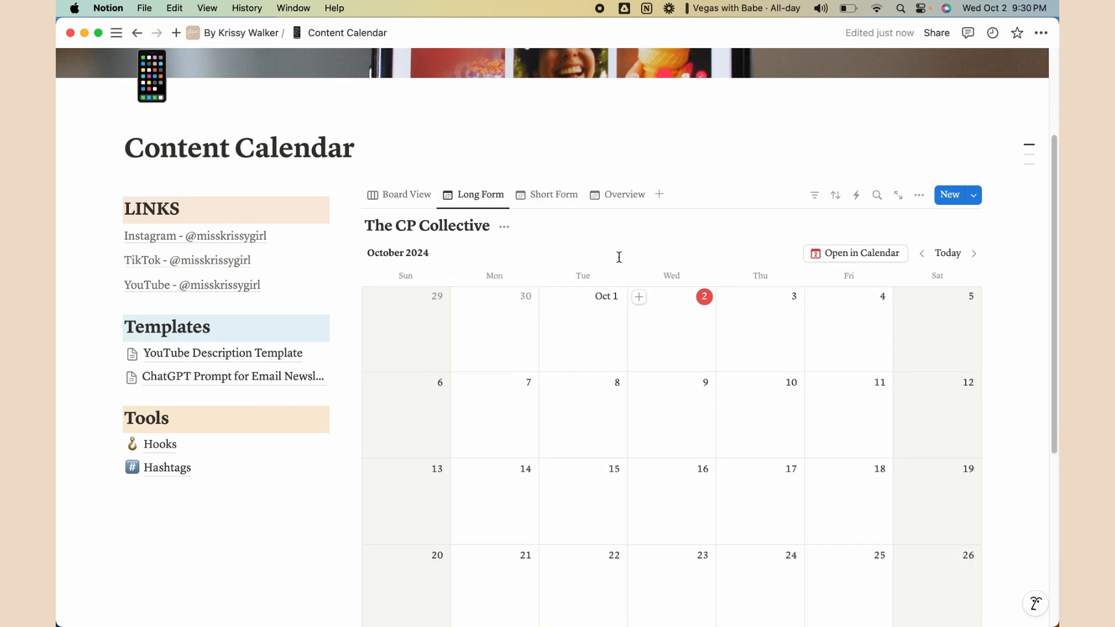
pyautogui.scroll(-1, 687, 256)
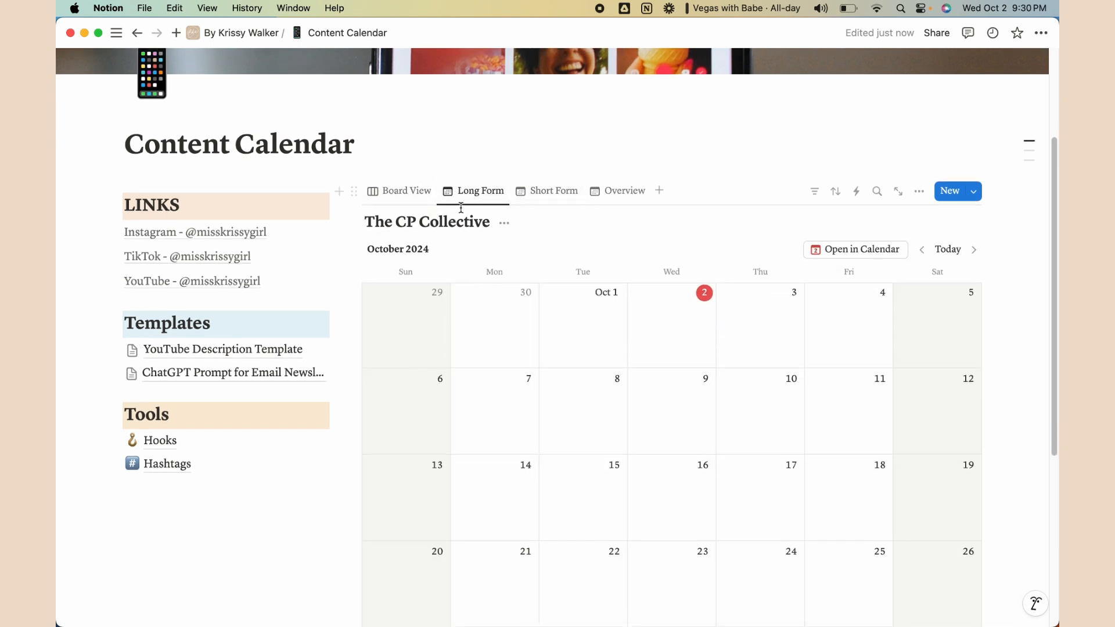
pyautogui.click(610, 197)
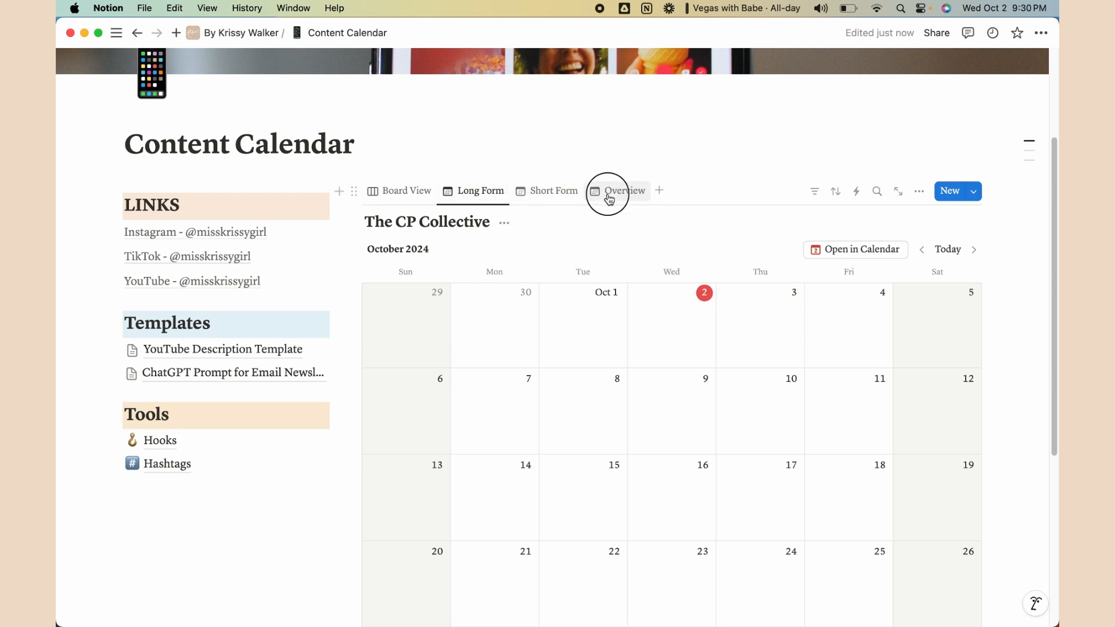
pyautogui.scroll(-1, 673, 224)
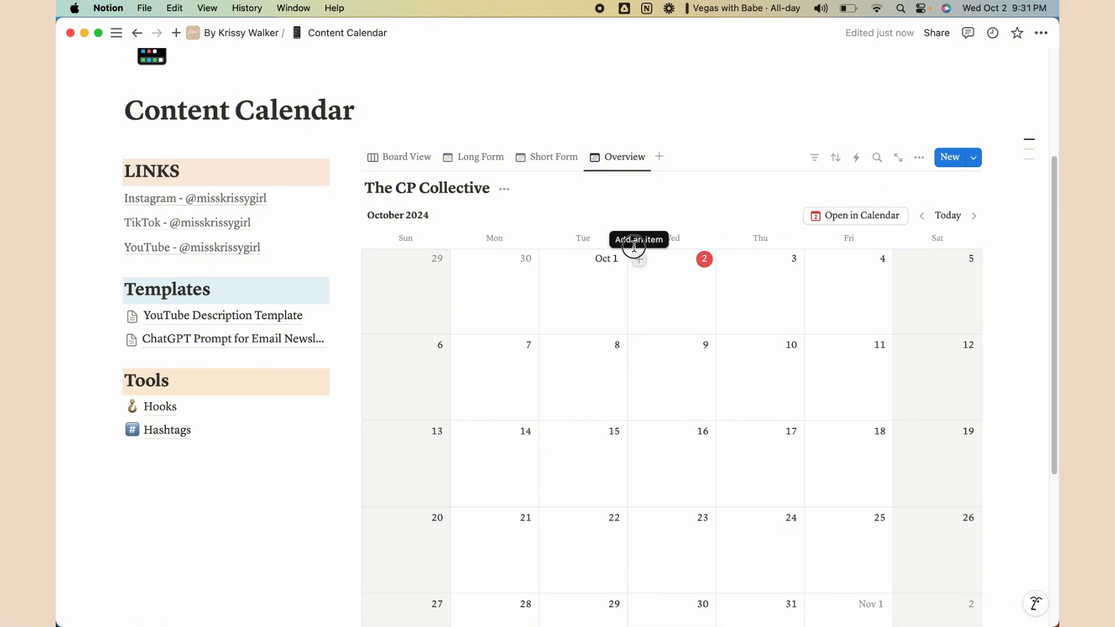
# Add a page on October 2, 2024 and delete the database's Tags property
pyautogui.click(638, 264)
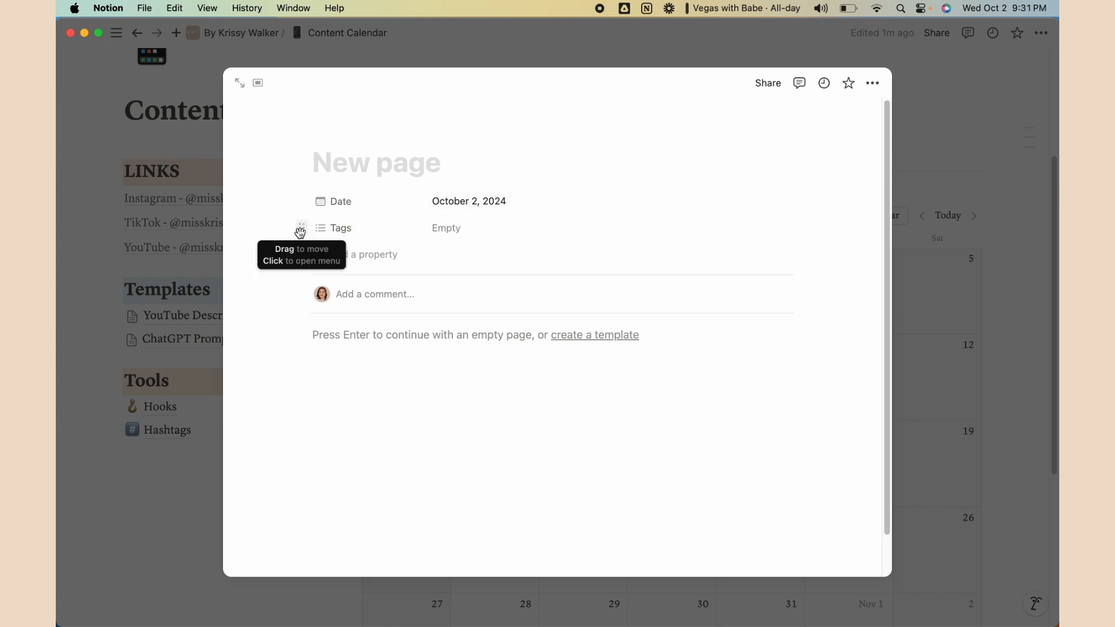
pyautogui.click(300, 232)
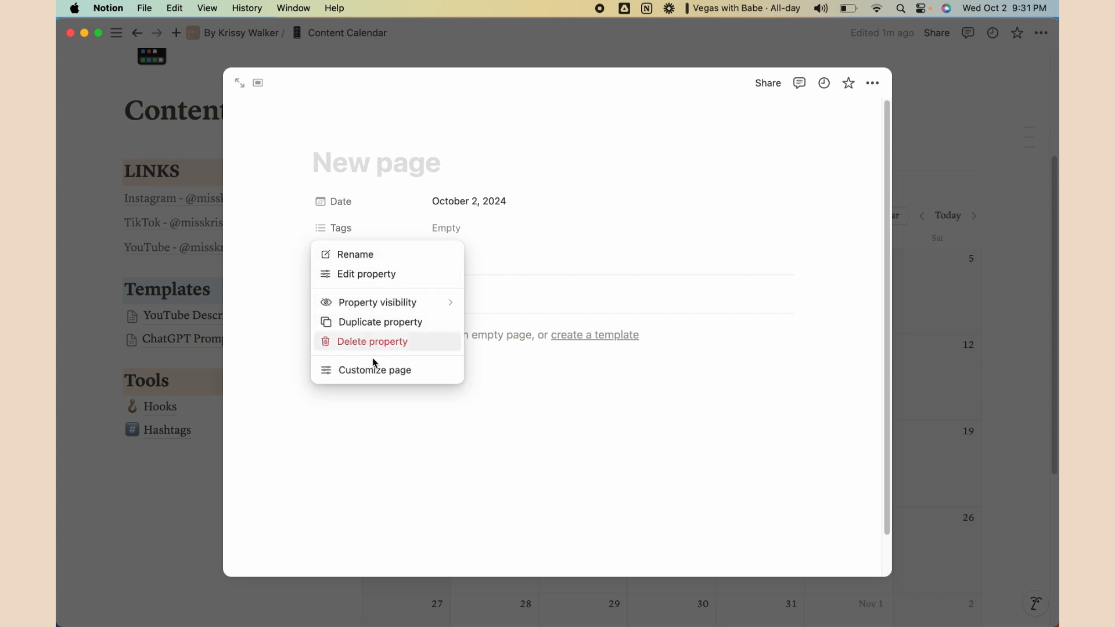
pyautogui.click(374, 342)
pyautogui.click(572, 328)
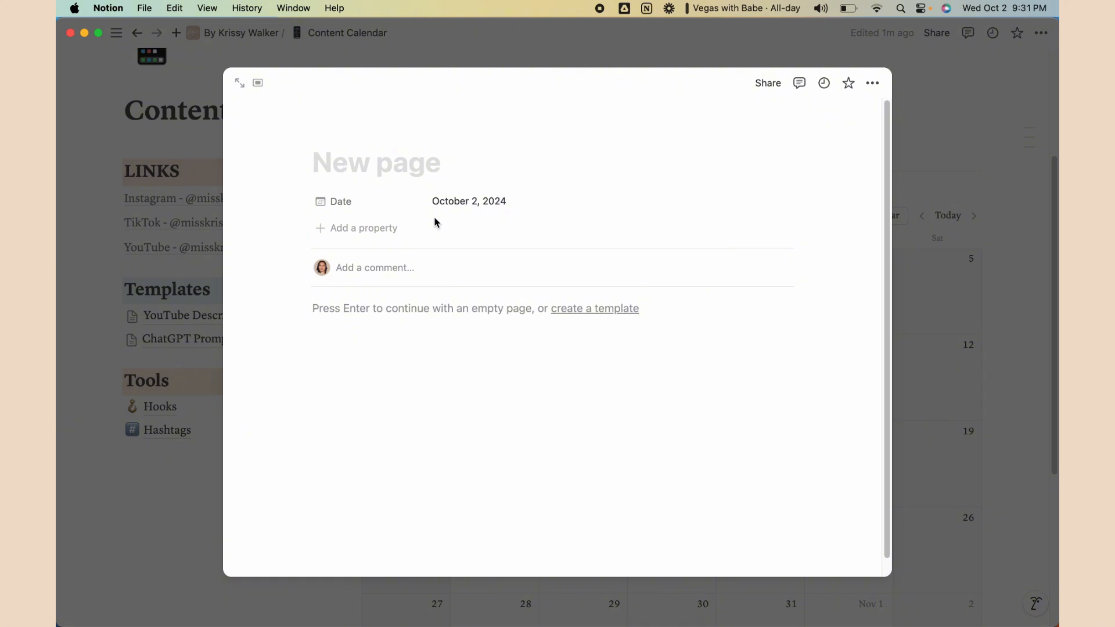
pyautogui.click(446, 314)
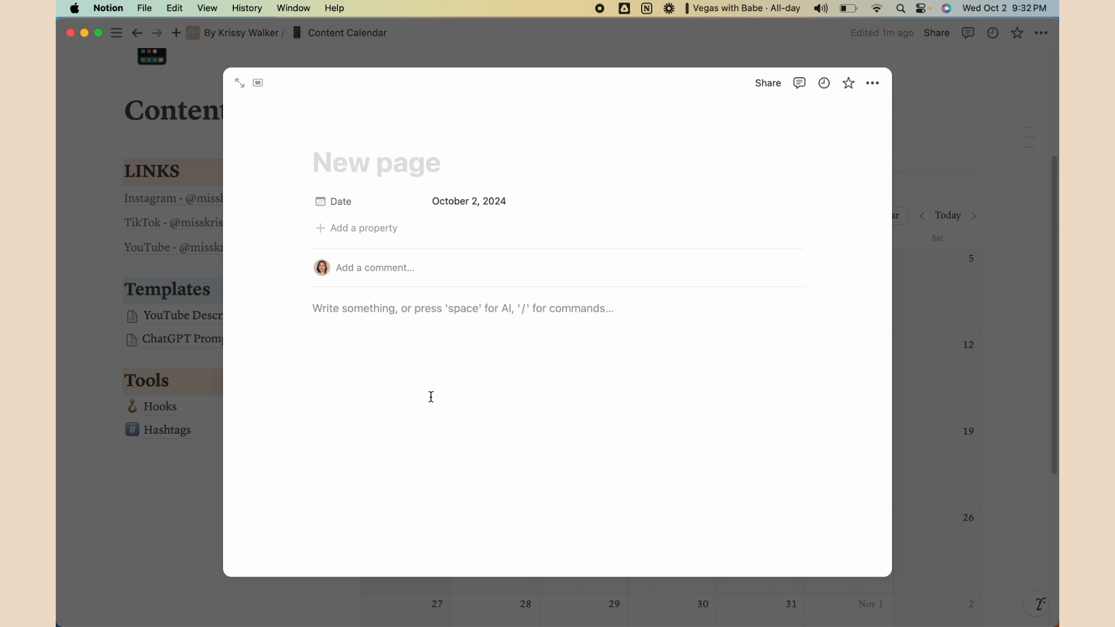
# Start a to-do checklist with File link, Playlist, Keywords and Links
pyautogui.write('/')
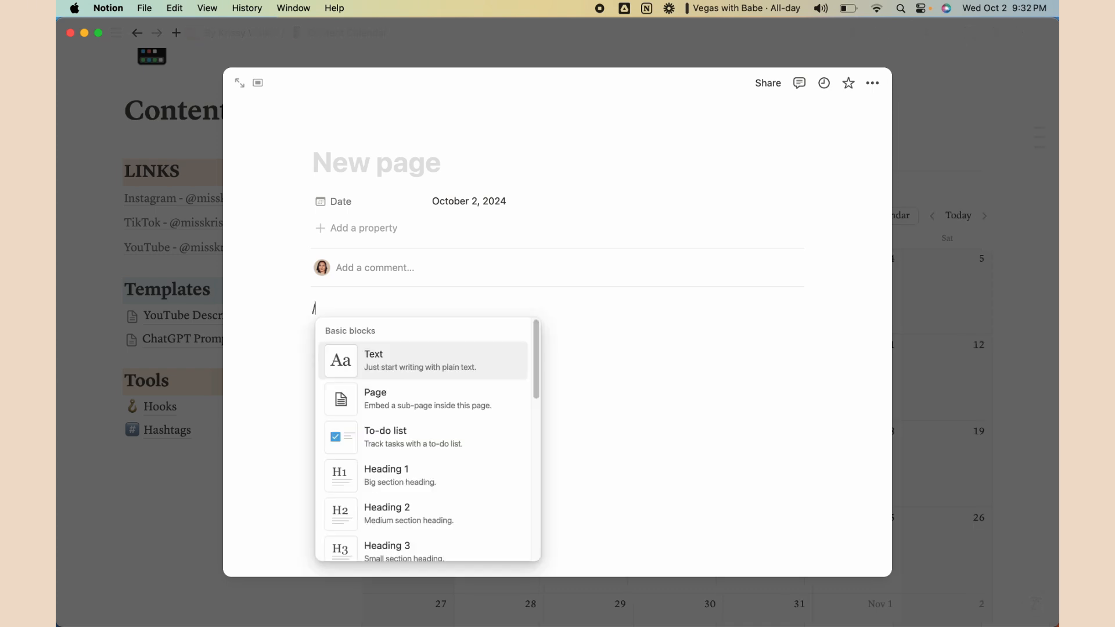
pyautogui.write('todo')
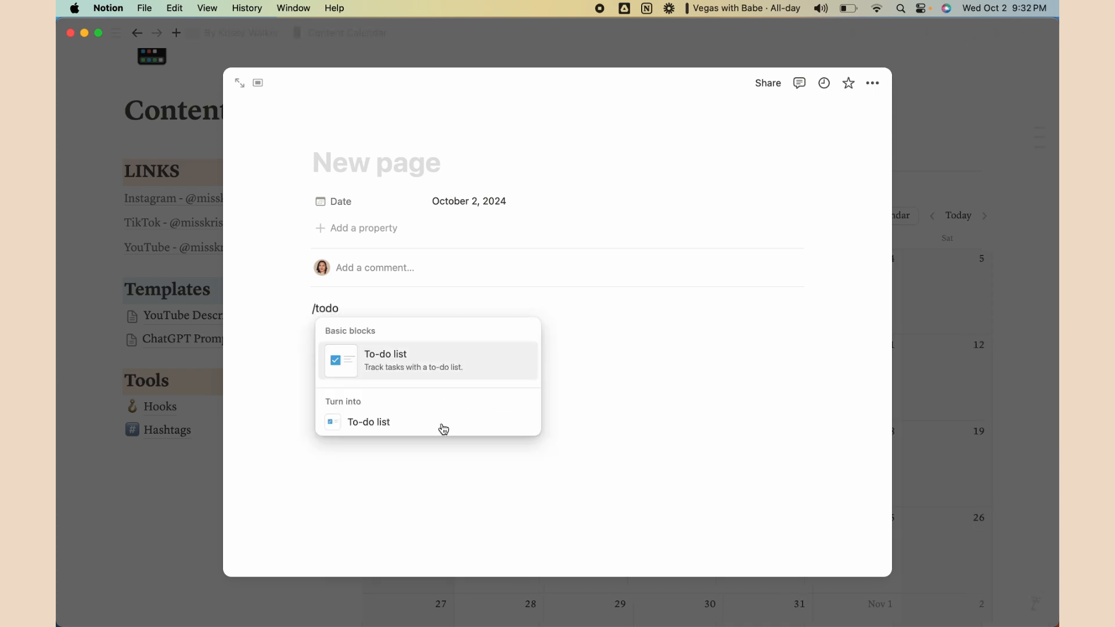
pyautogui.click(443, 429)
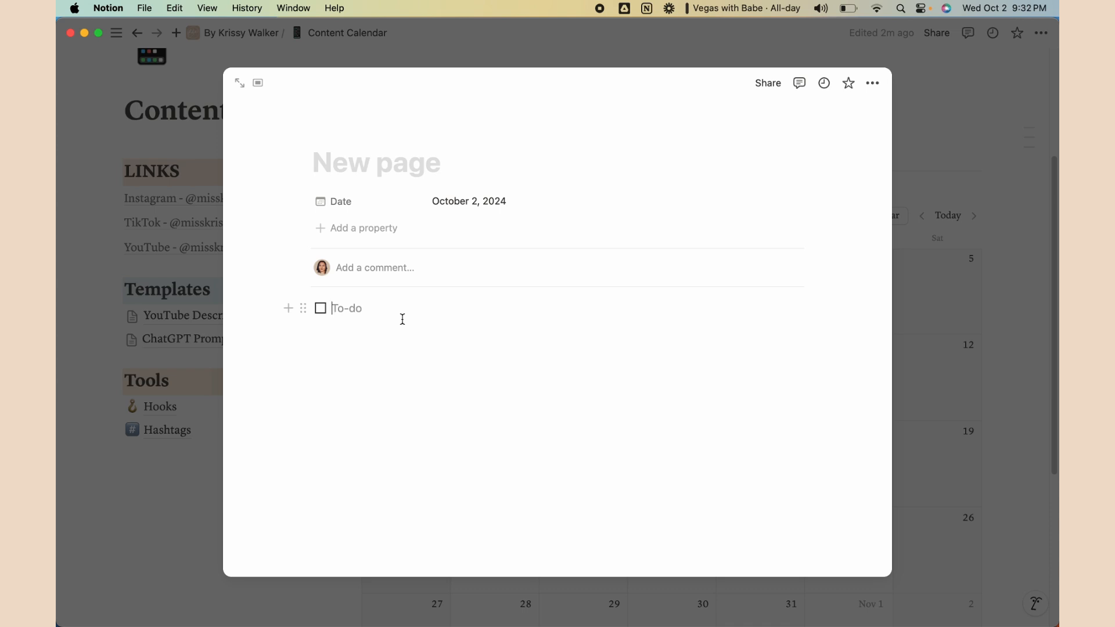
pyautogui.write('File link')
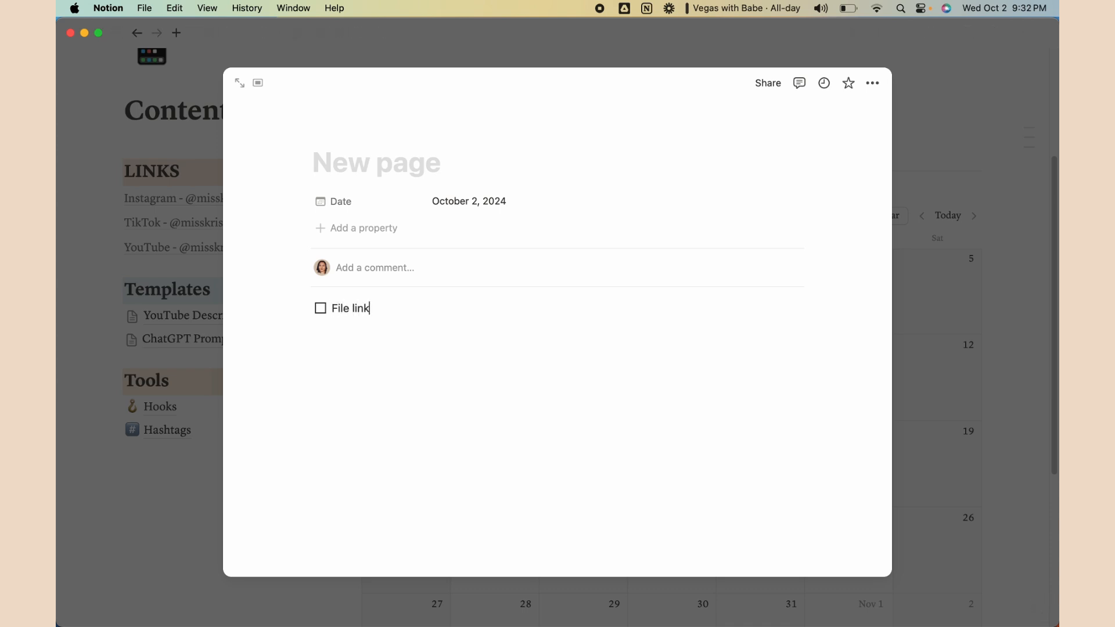
pyautogui.press('Return')
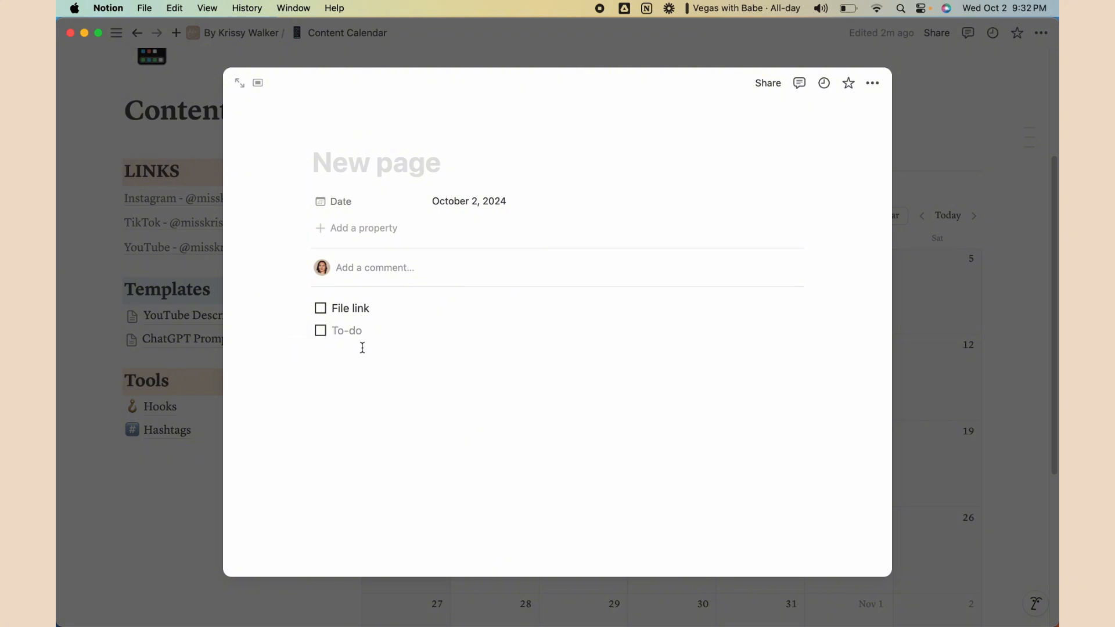
pyautogui.write('Playlist')
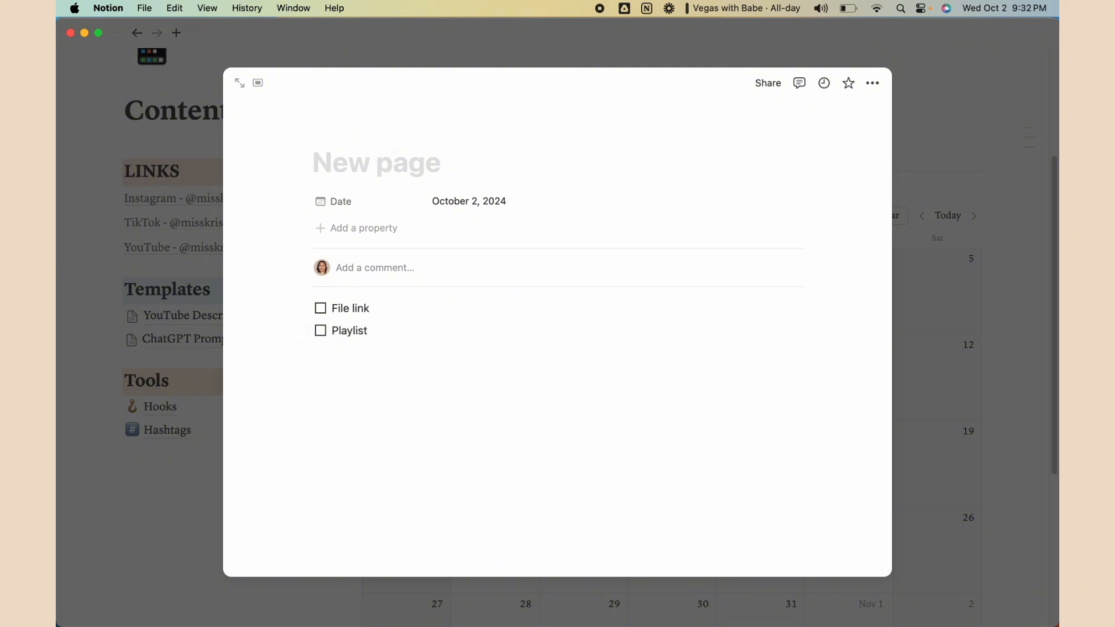
pyautogui.press('Return')
pyautogui.write('Keywords')
pyautogui.press('Return')
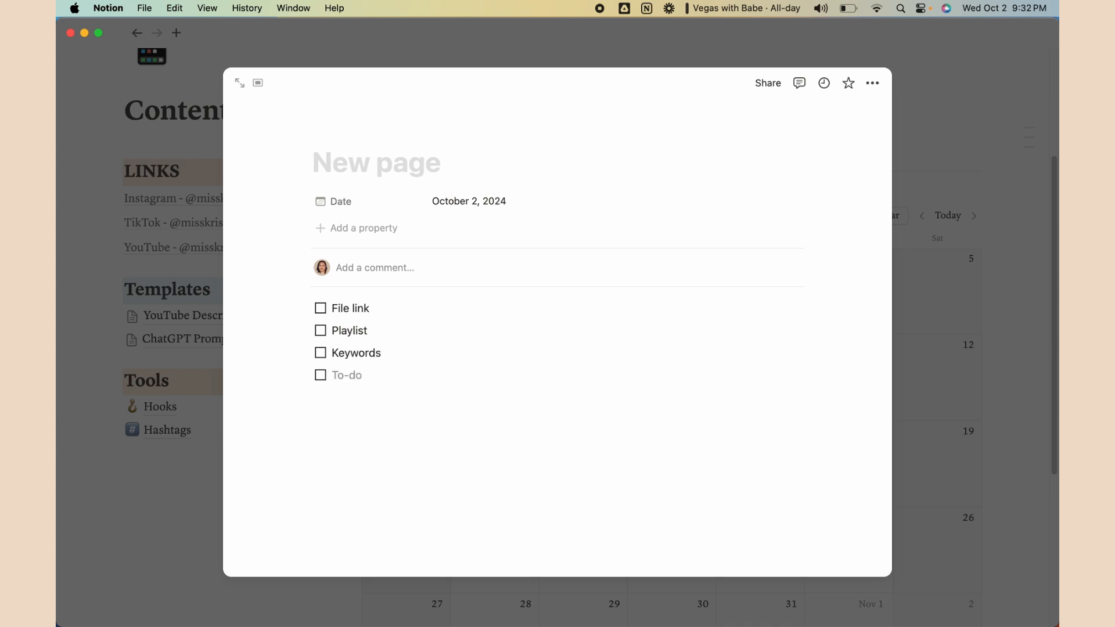
pyautogui.write('Pro')
pyautogui.press('BackSpace')
pyautogui.press('BackSpace')
pyautogui.press('BackSpace')
pyautogui.write('Links')
pyautogui.press('Return')
# Add Status, Final Video, Thumbnail, Description and Scheduled to-dos, removing the trailing empty item
pyautogui.write('Status')
pyautogui.press('Return')
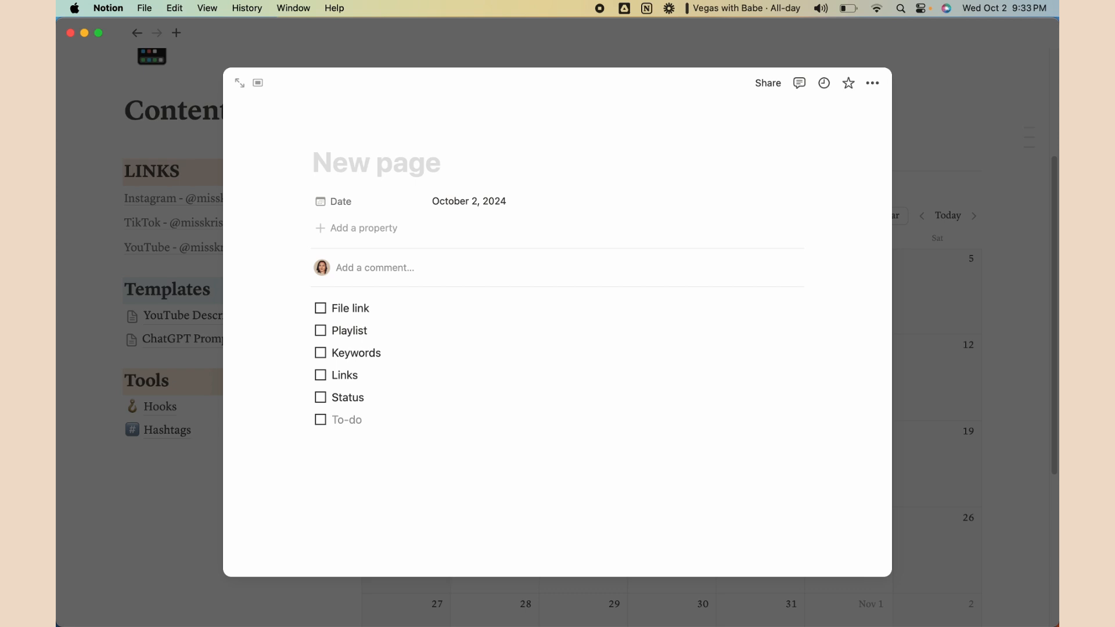
pyautogui.write('Final Video')
pyautogui.press('Return')
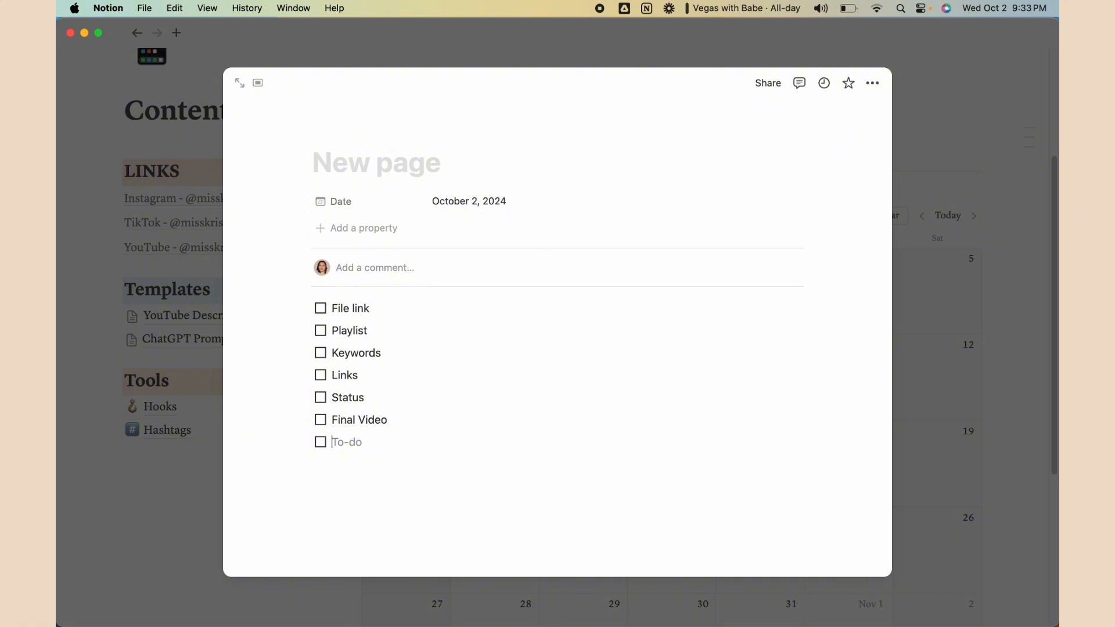
pyautogui.write('Thumbnail')
pyautogui.press('Return')
pyautogui.write('Descrip')
pyautogui.press('BackSpace')
pyautogui.press('BackSpace')
pyautogui.press('BackSpace')
pyautogui.press('BackSpace')
pyautogui.write('cription')
pyautogui.press('Return')
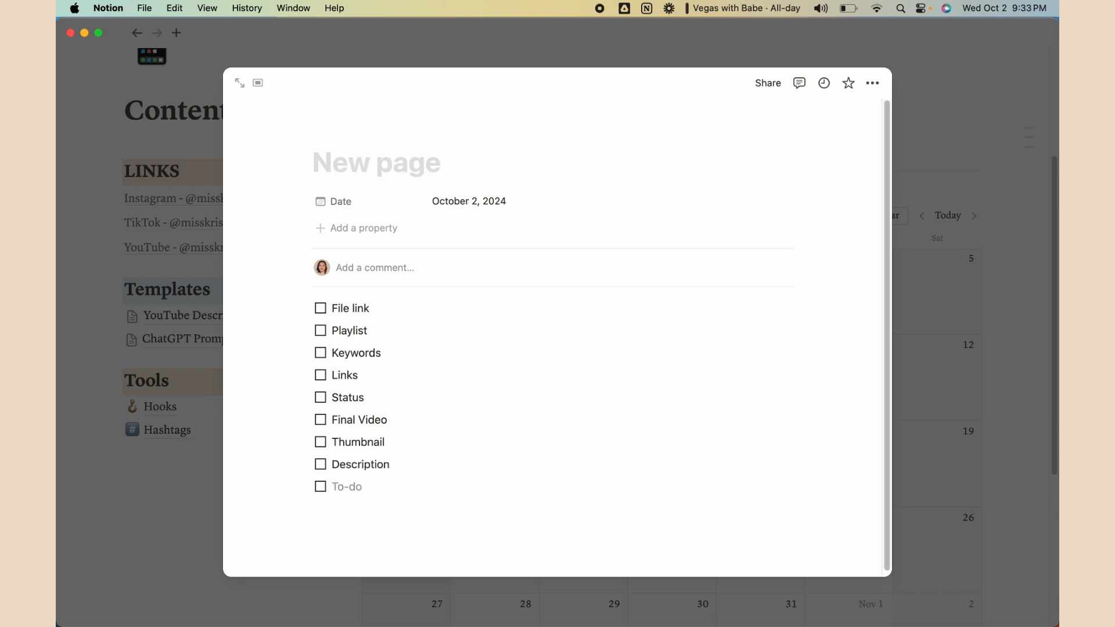
pyautogui.write('Scheduled')
pyautogui.press('Return')
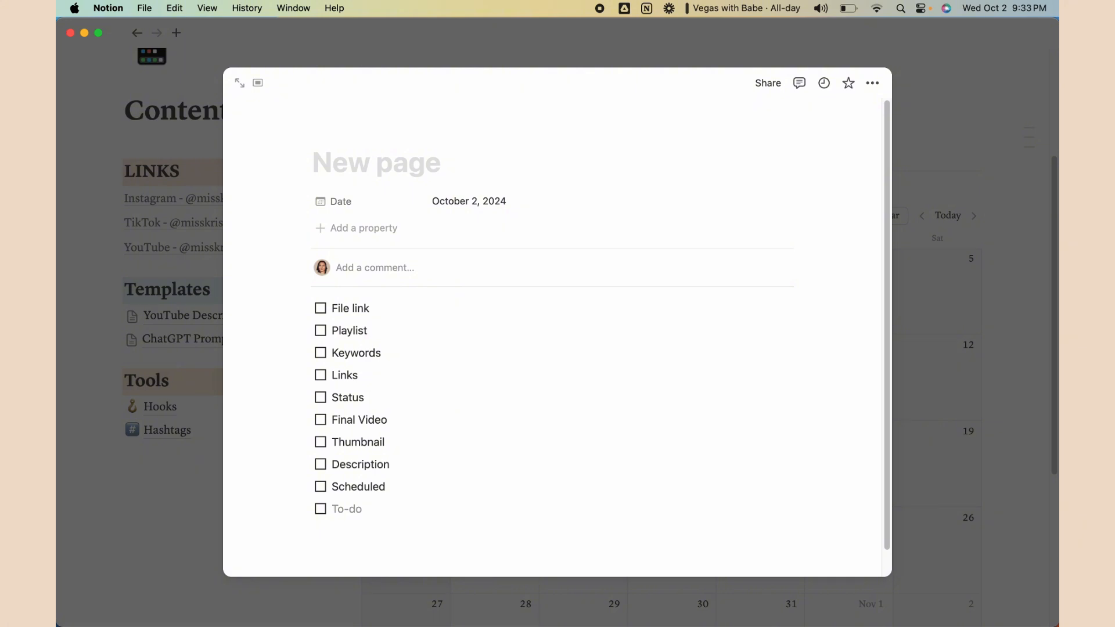
pyautogui.press('BackSpace')
pyautogui.press('BackSpace')
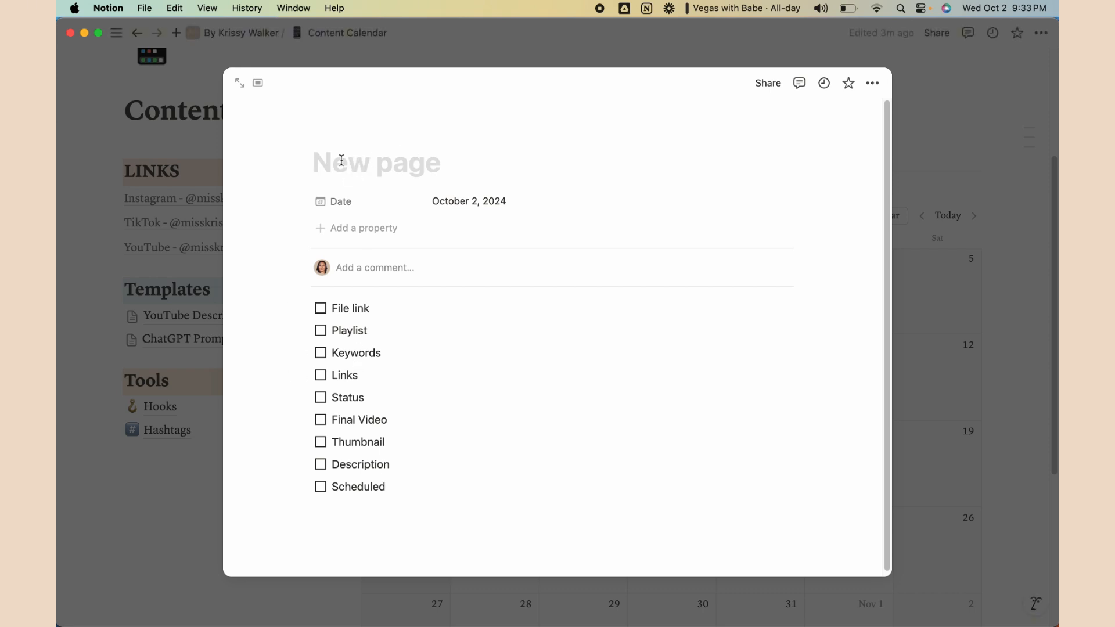
# Name the page 'Title' and add a Files & media property
pyautogui.click(366, 164)
pyautogui.write('Title')
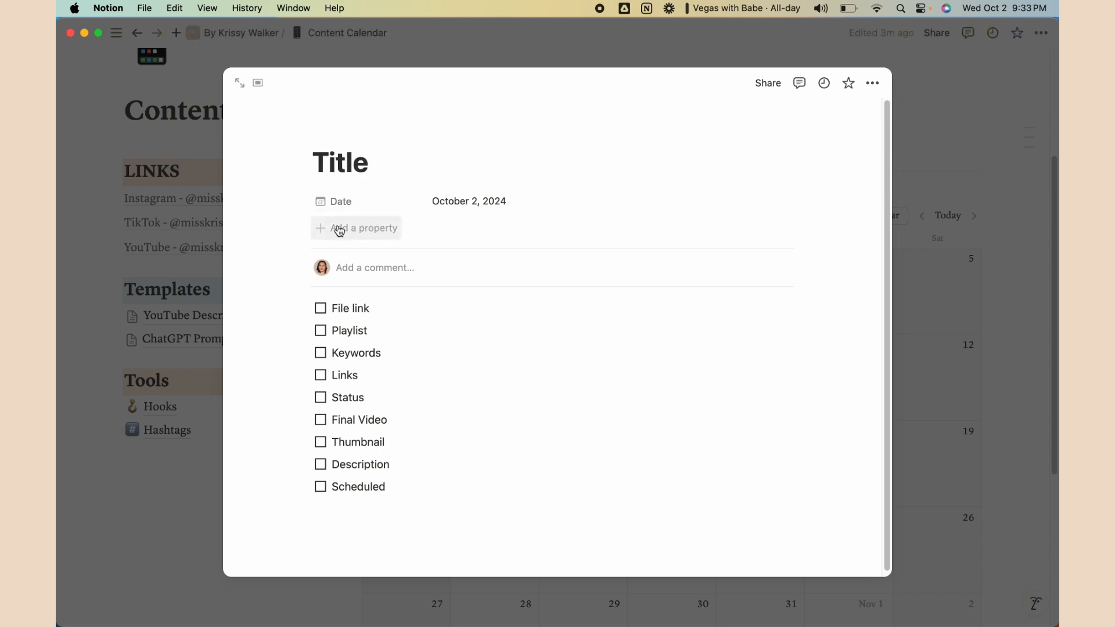
pyautogui.click(360, 229)
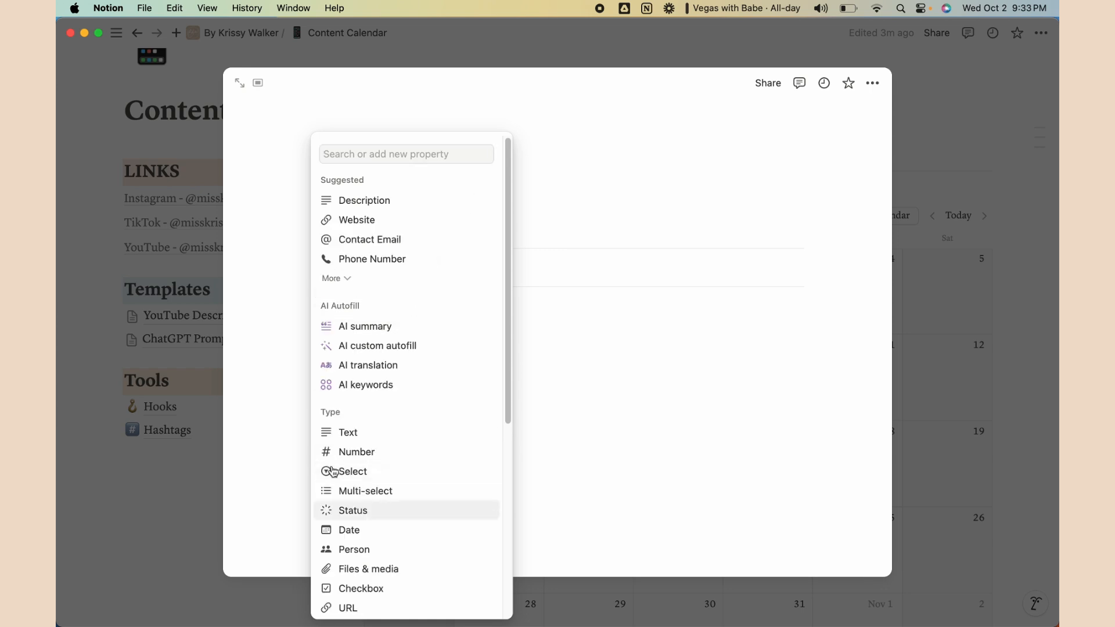
pyautogui.scroll(-1, 377, 487)
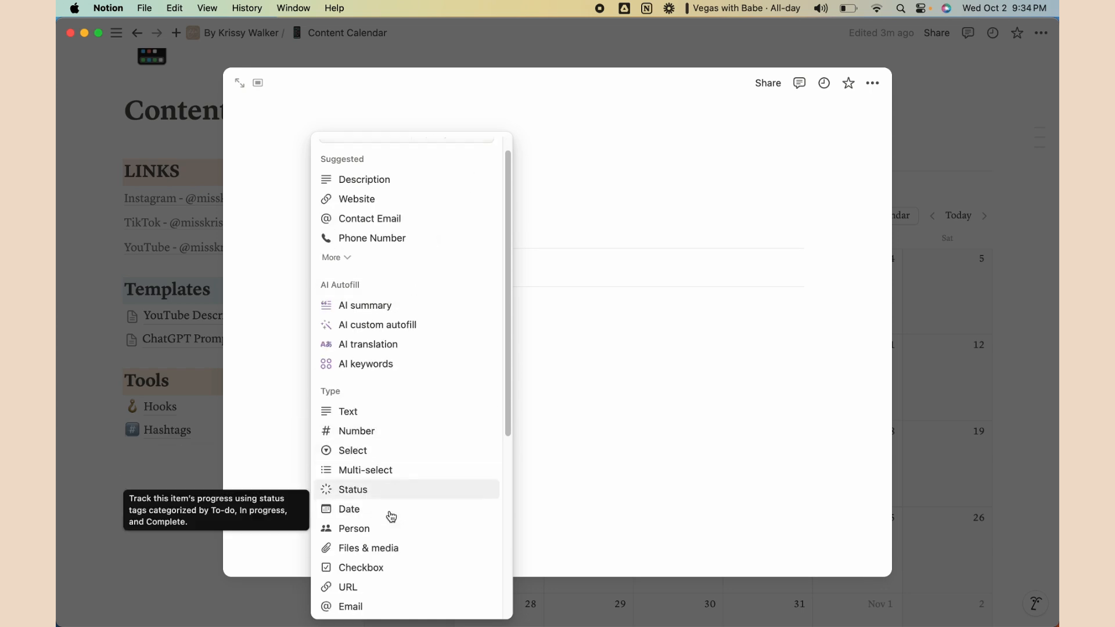
pyautogui.click(381, 549)
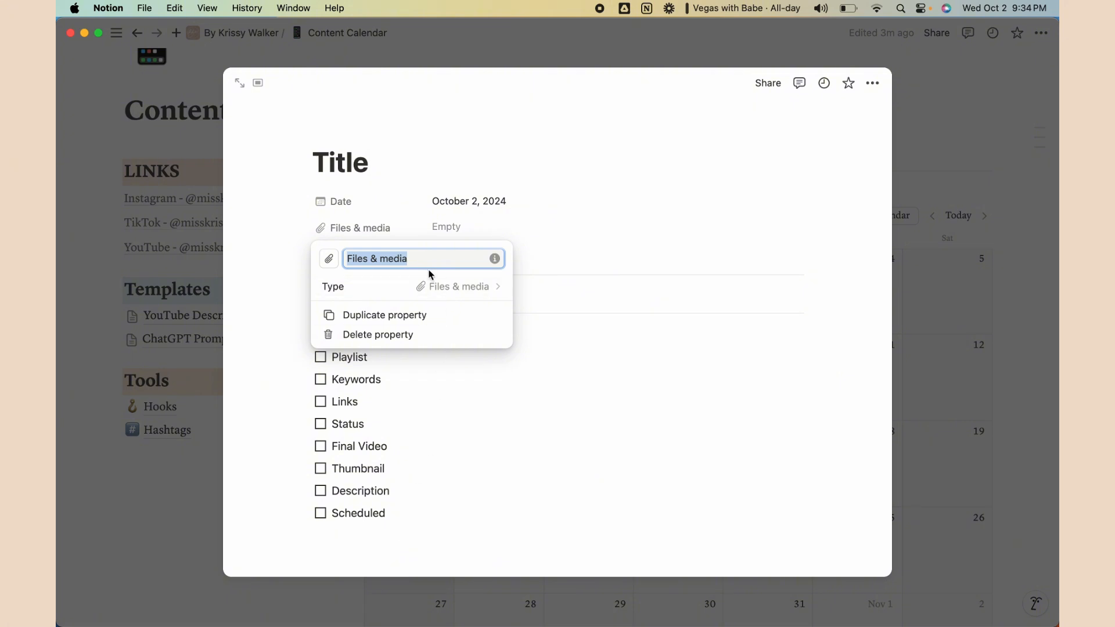
pyautogui.click(528, 242)
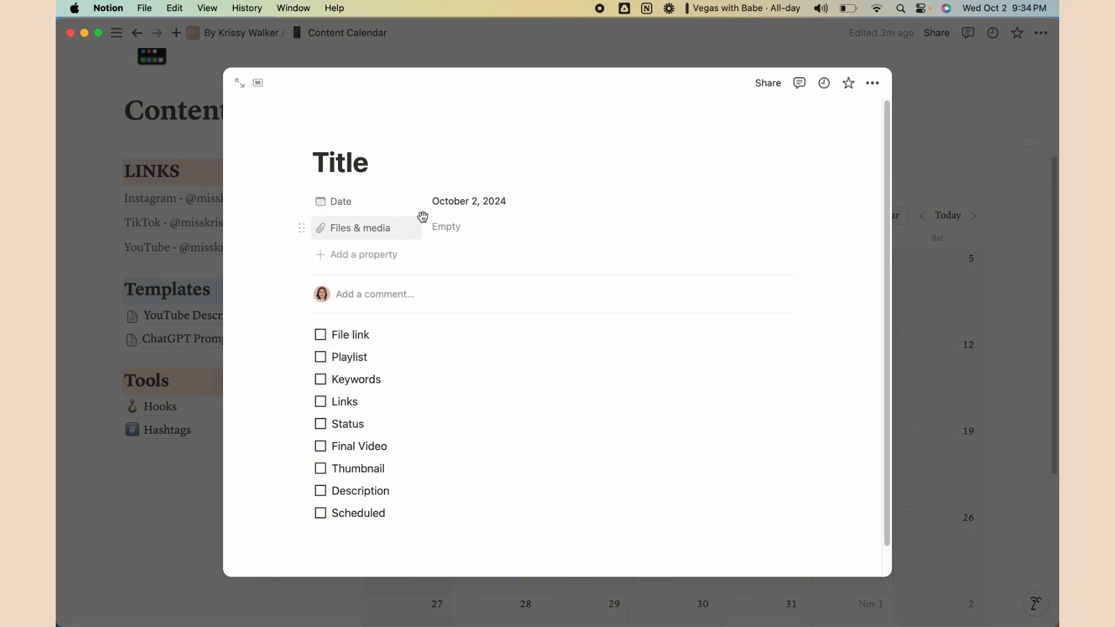
# Leave the Files & media field empty and tick File link on the checklist
pyautogui.click(468, 230)
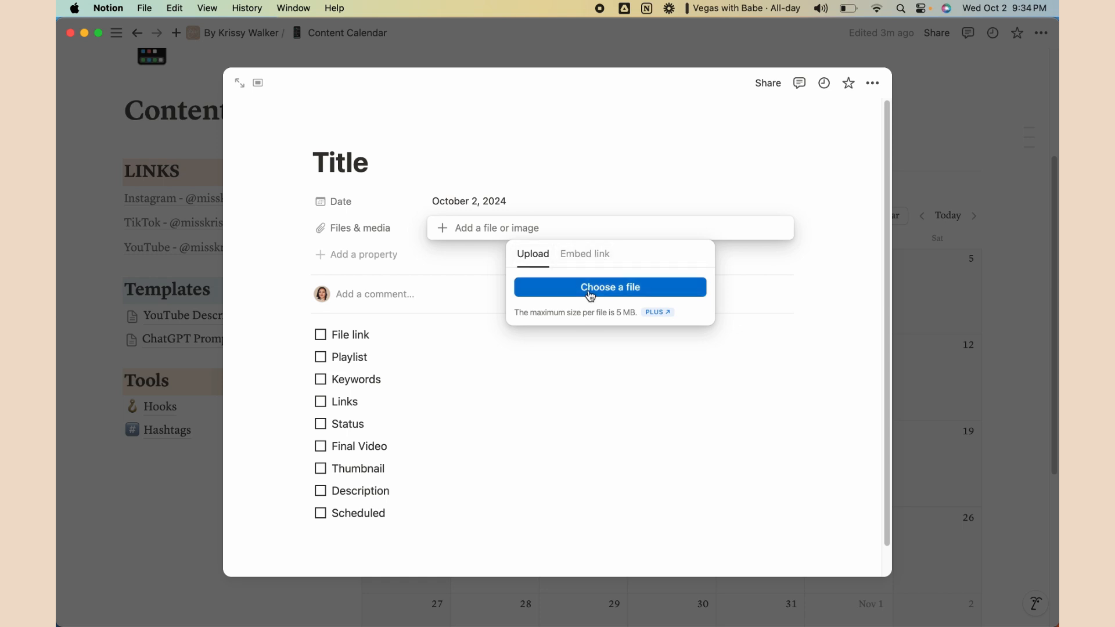
pyautogui.click(612, 254)
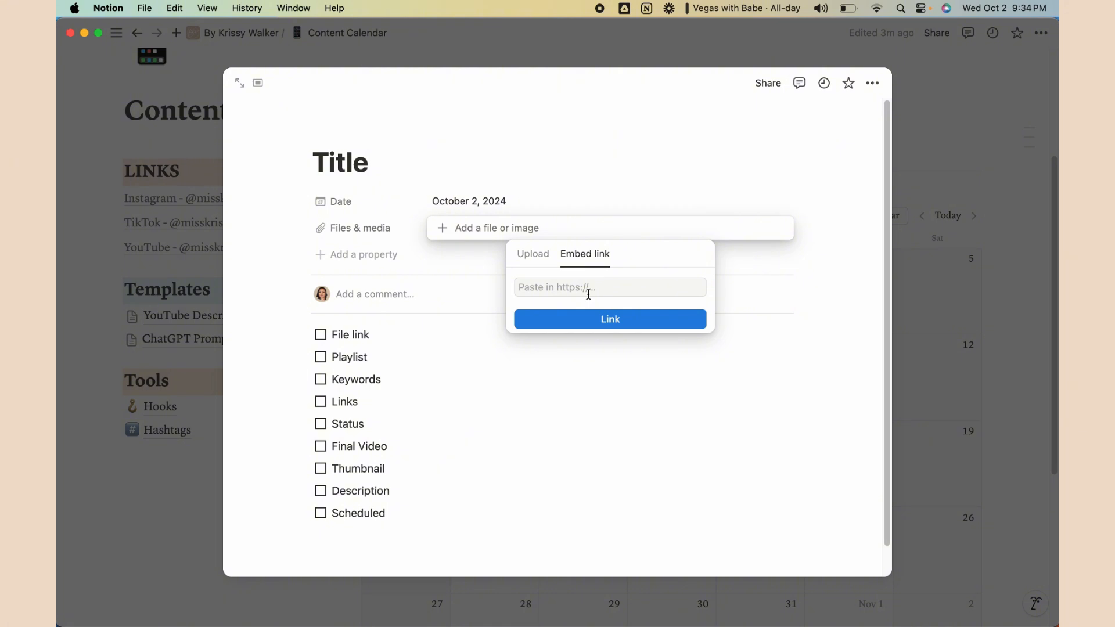
pyautogui.click(556, 238)
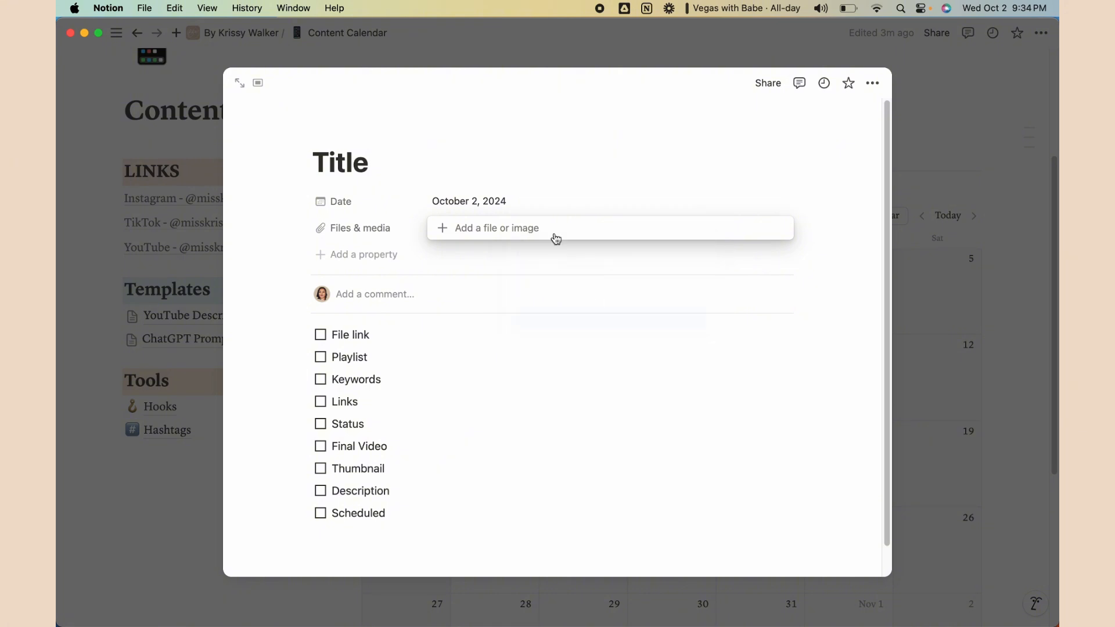
pyautogui.click(566, 146)
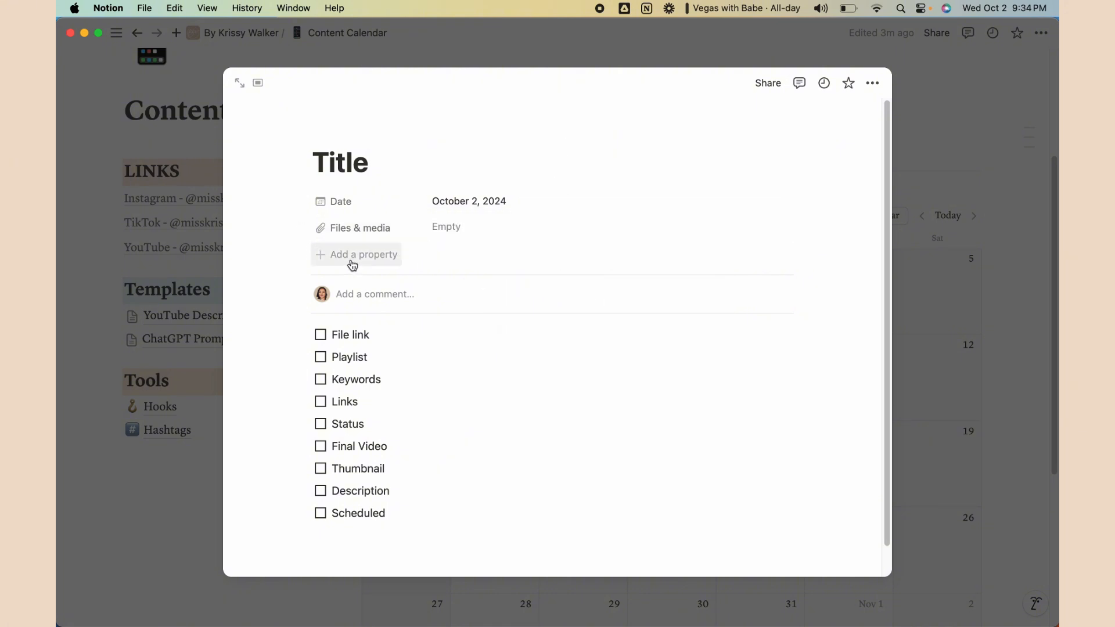
pyautogui.click(322, 338)
# Add a Multi-select property to the page
pyautogui.click(381, 254)
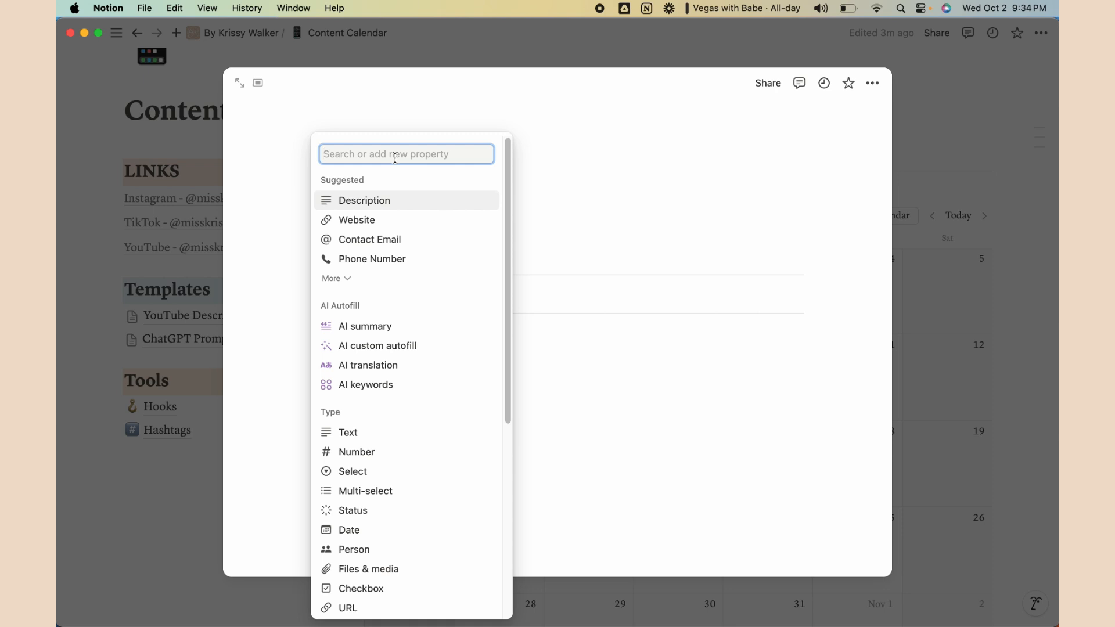
pyautogui.scroll(-5, 440, 470)
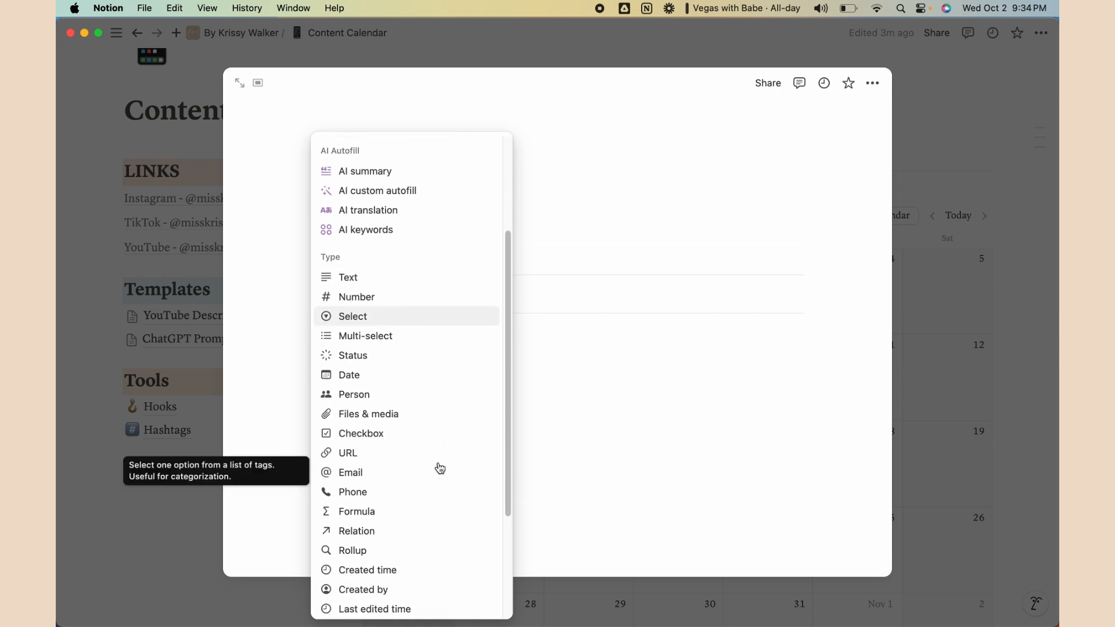
pyautogui.scroll(-1, 440, 468)
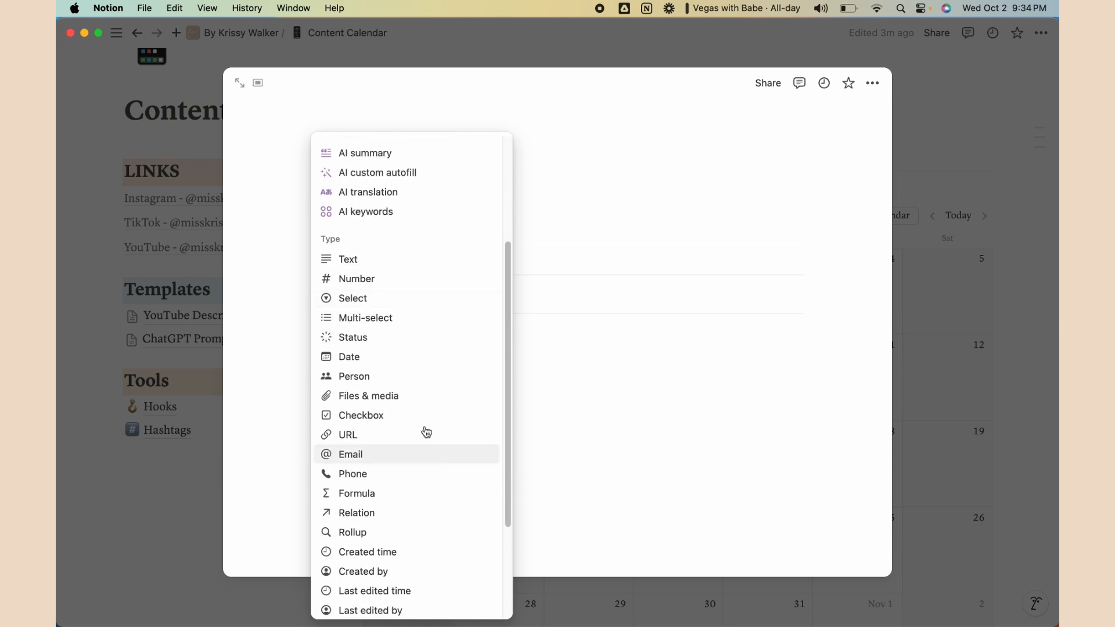
pyautogui.click(377, 326)
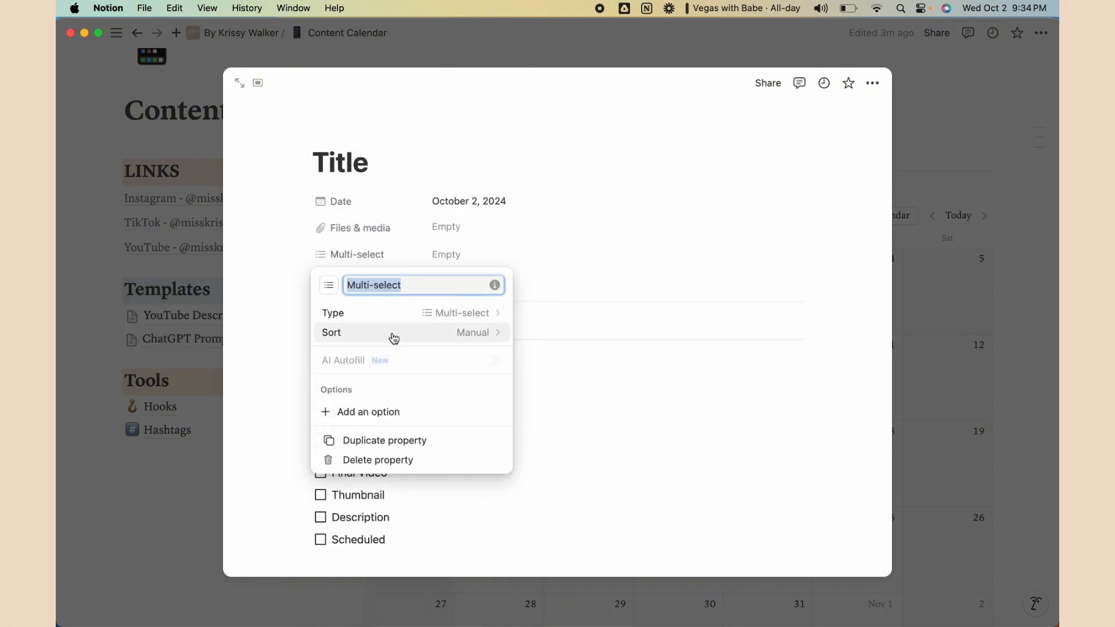
# Give the Multi-select the options Playlist 1 and Playlist 2, then type Playlist 3
pyautogui.click(401, 419)
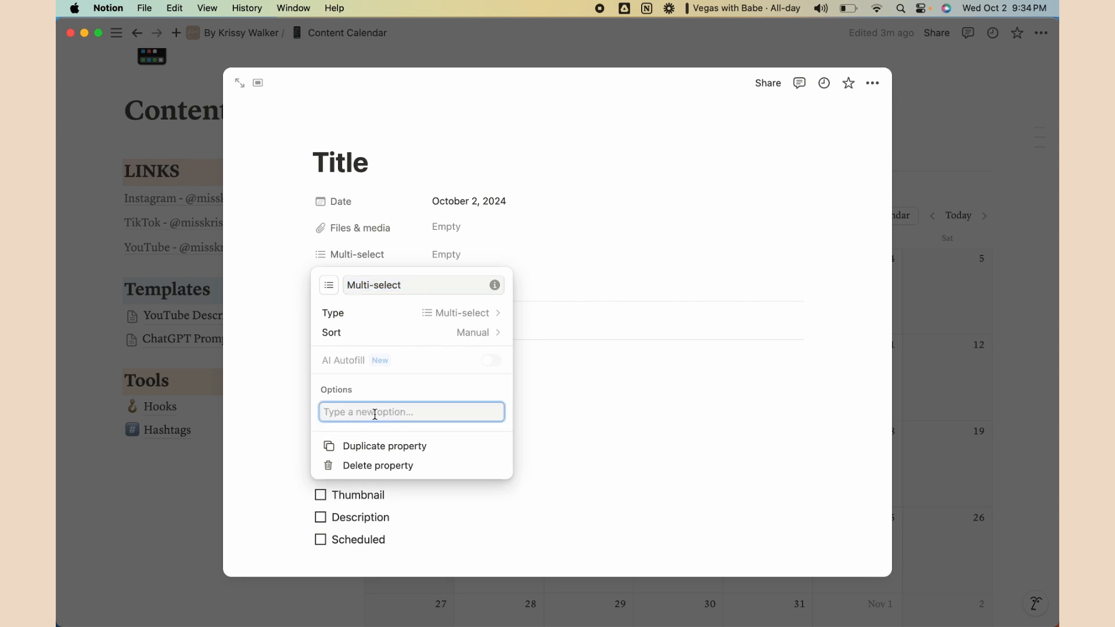
pyautogui.write('P')
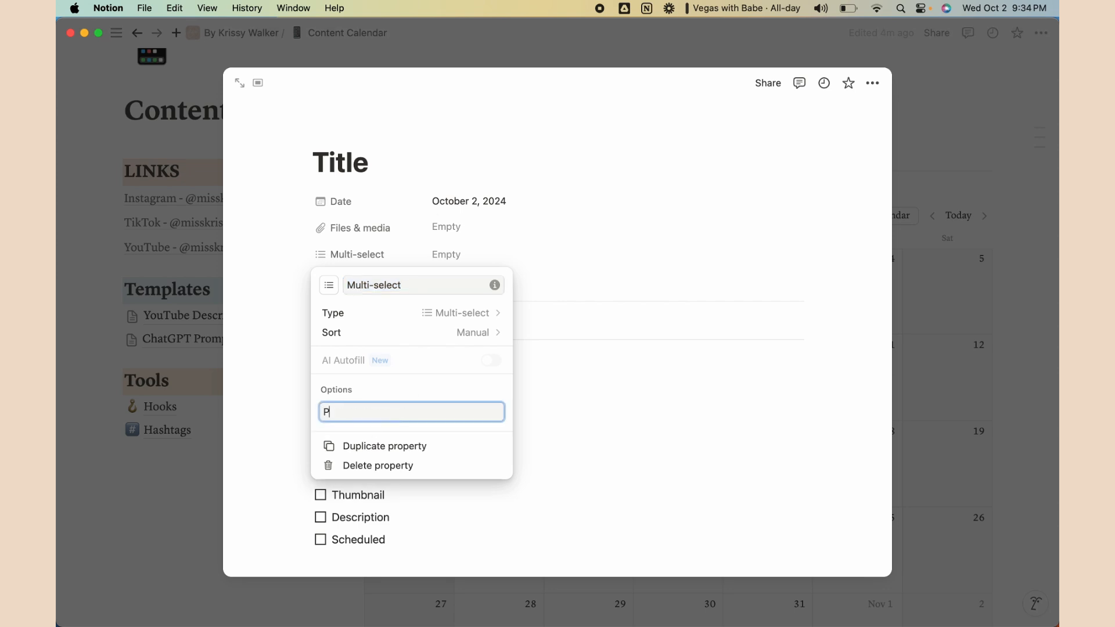
pyautogui.write('laylis')
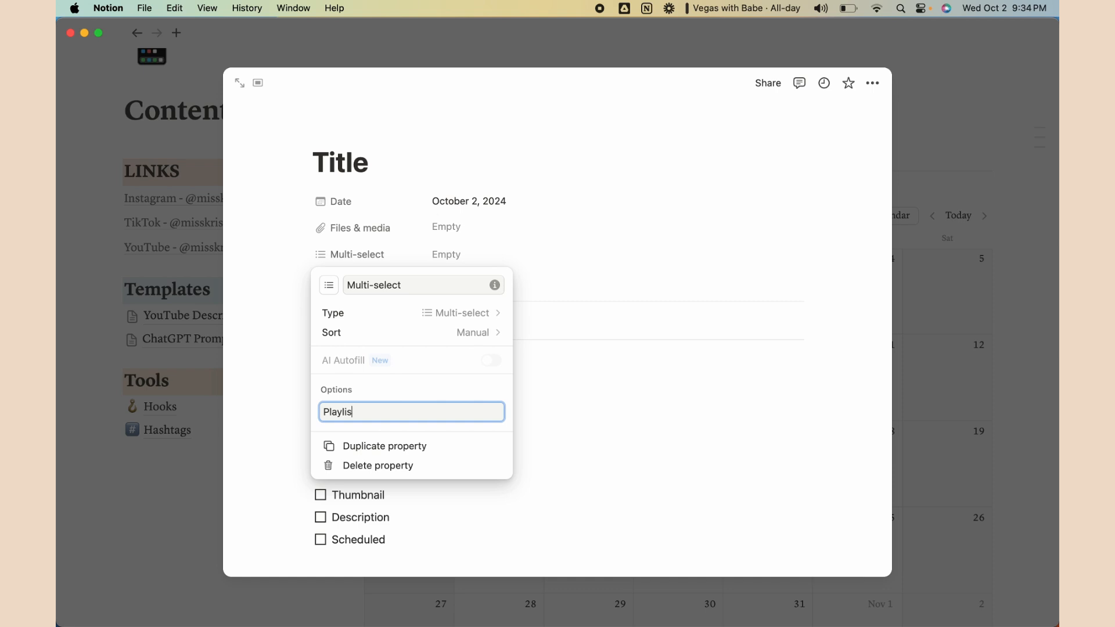
pyautogui.write('t 1')
pyautogui.press('Return')
pyautogui.write('Playlist 2')
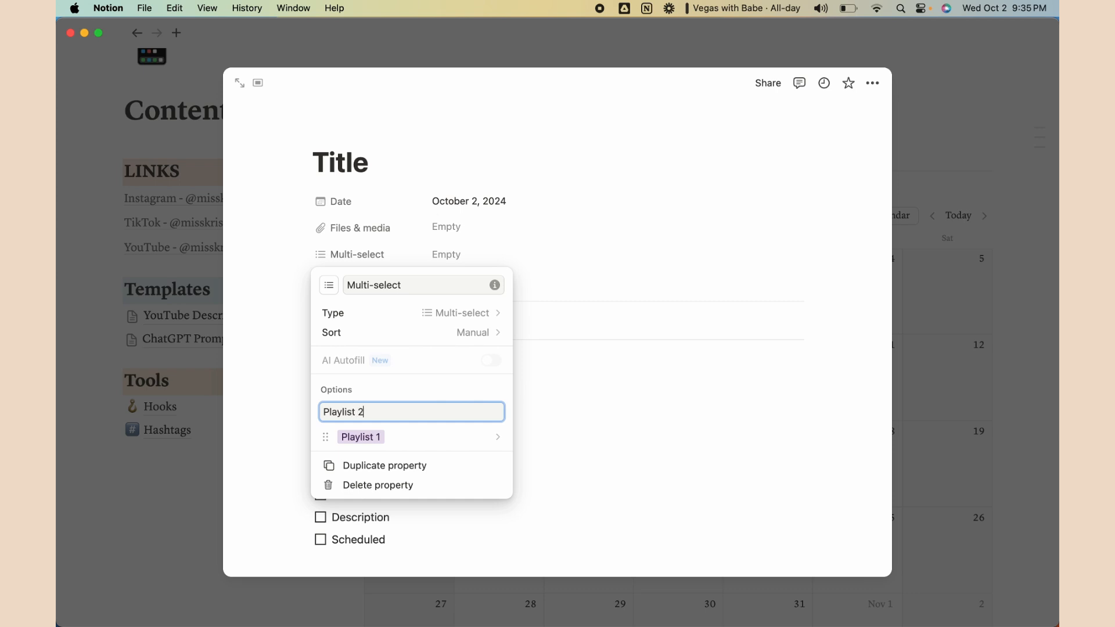
pyautogui.press('Return')
pyautogui.write('P')
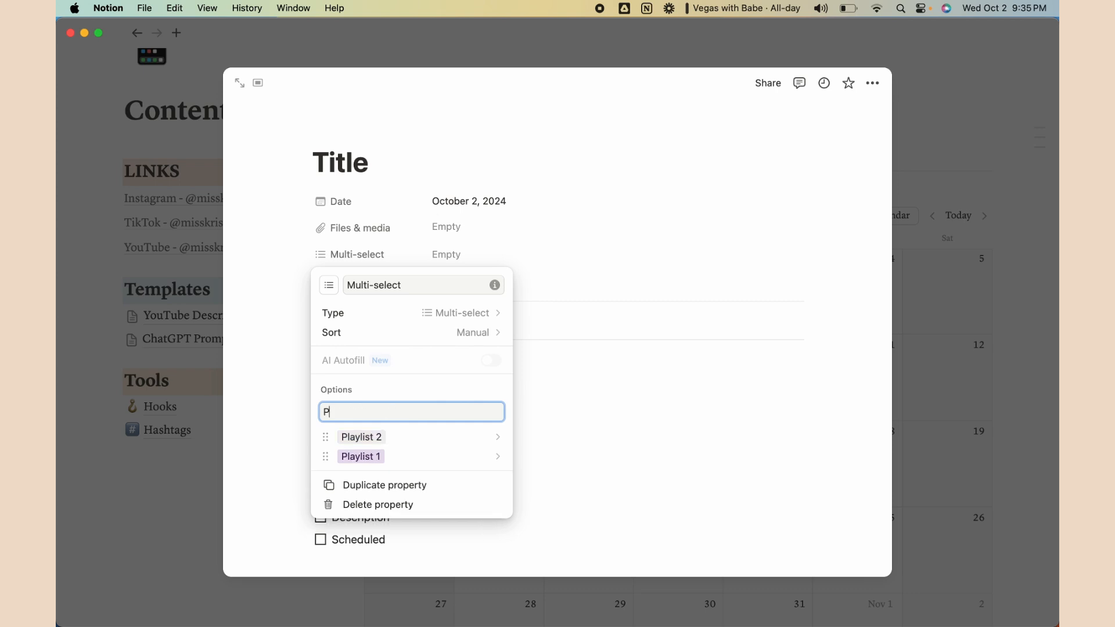
pyautogui.write('laylist 3')
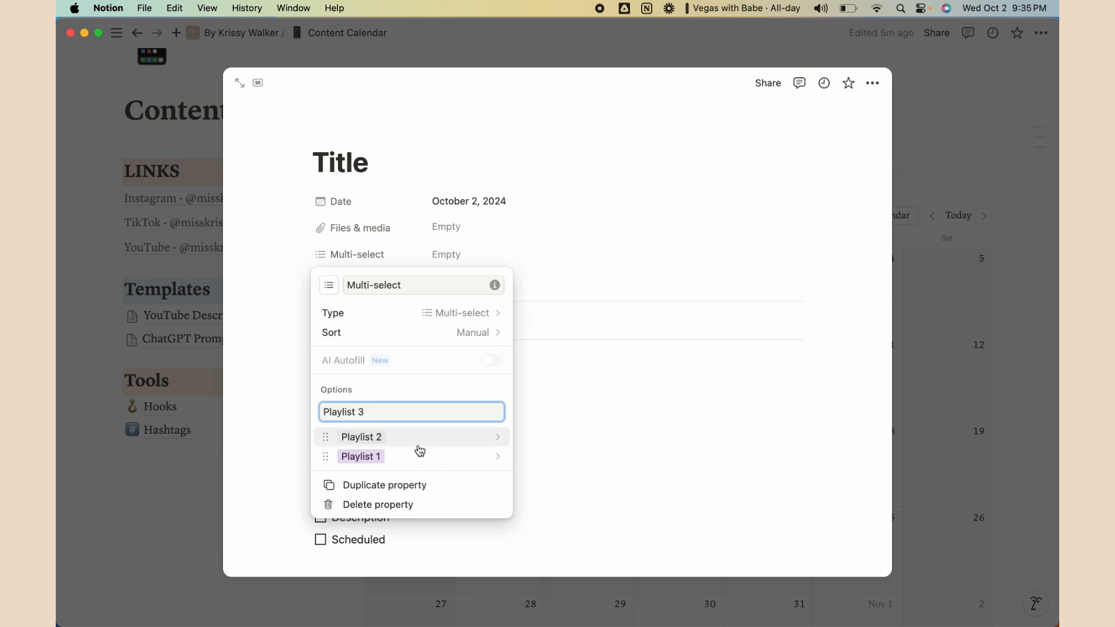
# Create a Playlist 3 option and tag the page with both Playlist 3 and Playlist 1
pyautogui.click(538, 397)
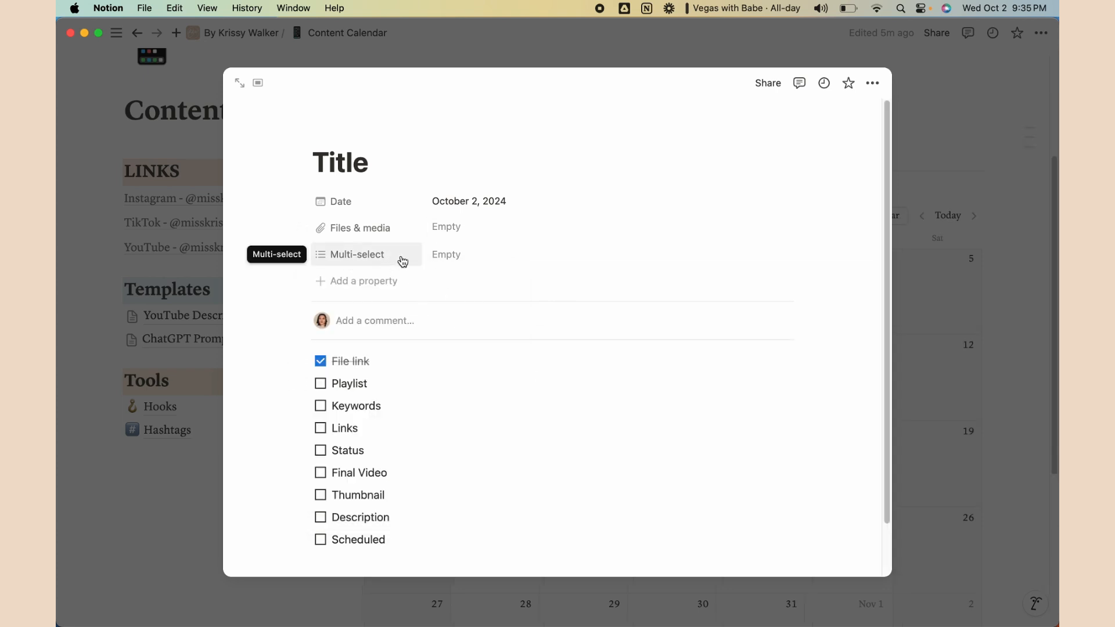
pyautogui.click(461, 256)
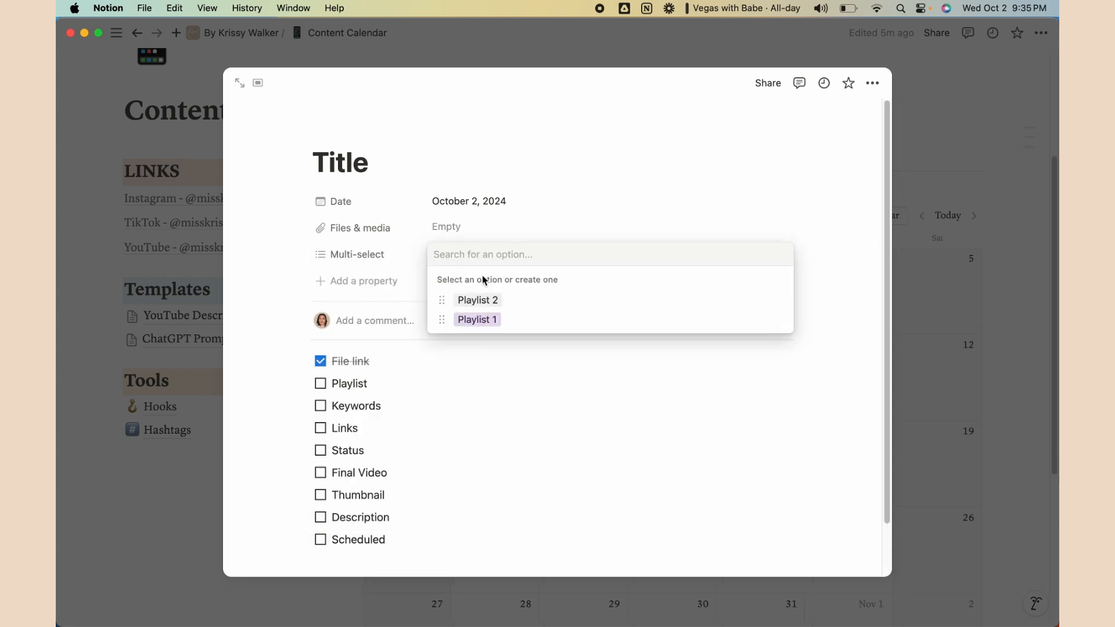
pyautogui.click(505, 371)
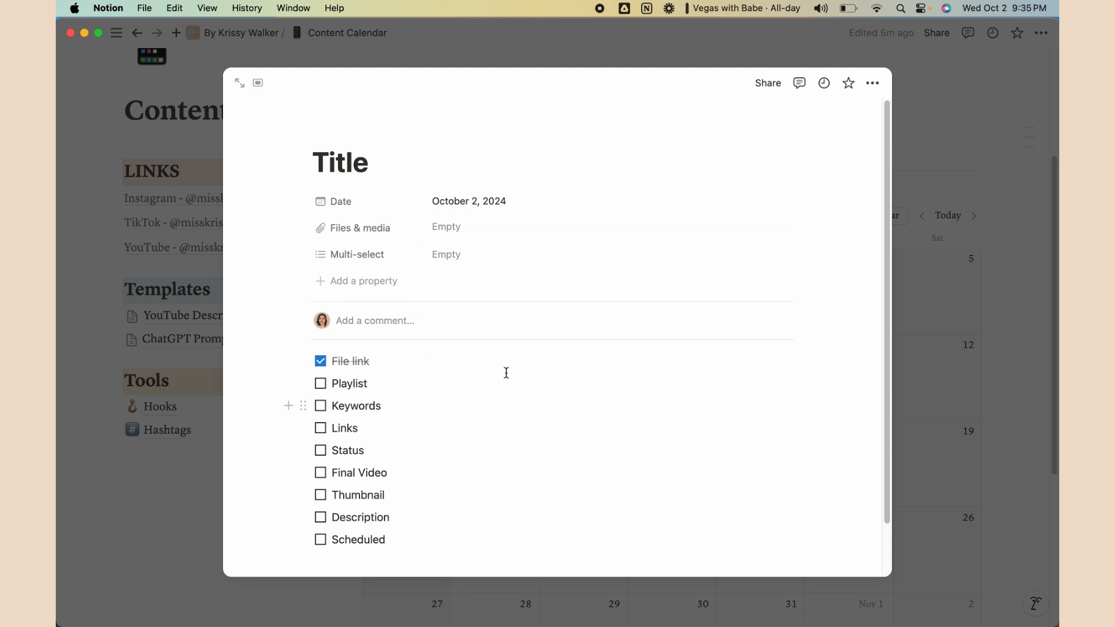
pyautogui.click(457, 259)
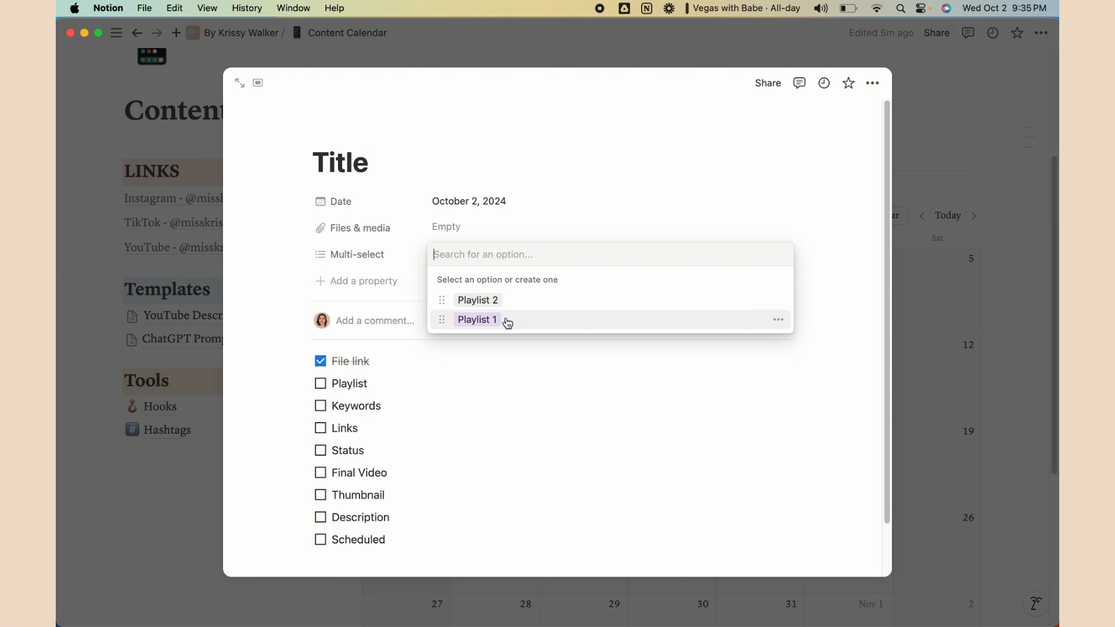
pyautogui.click(476, 258)
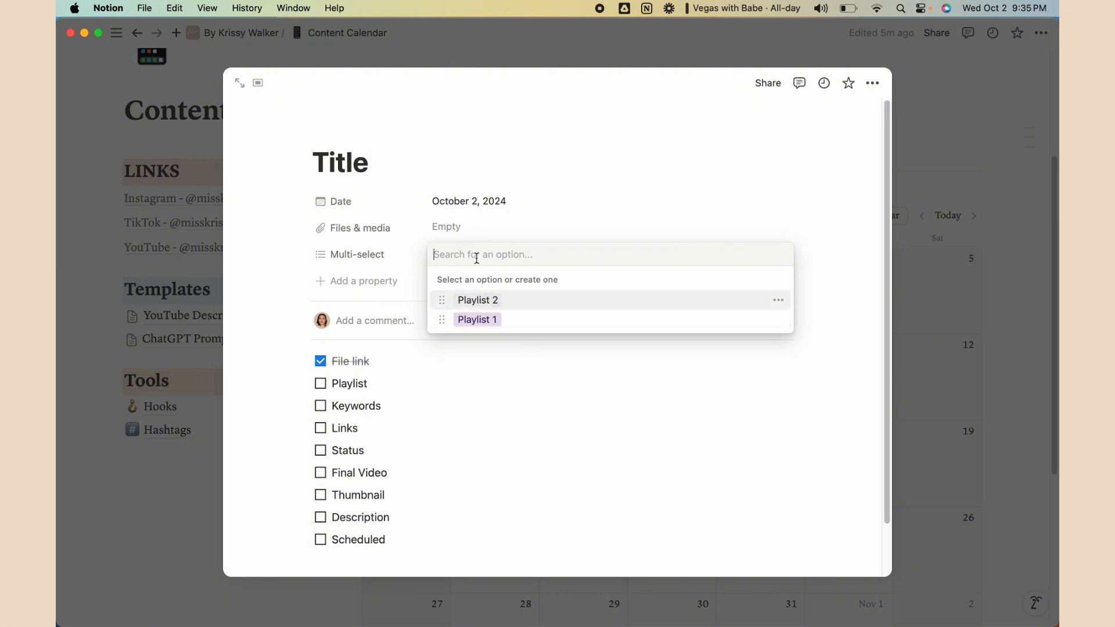
pyautogui.write('Playl')
pyautogui.press('BackSpace')
pyautogui.press('BackSpace')
pyautogui.press('BackSpace')
pyautogui.press('BackSpace')
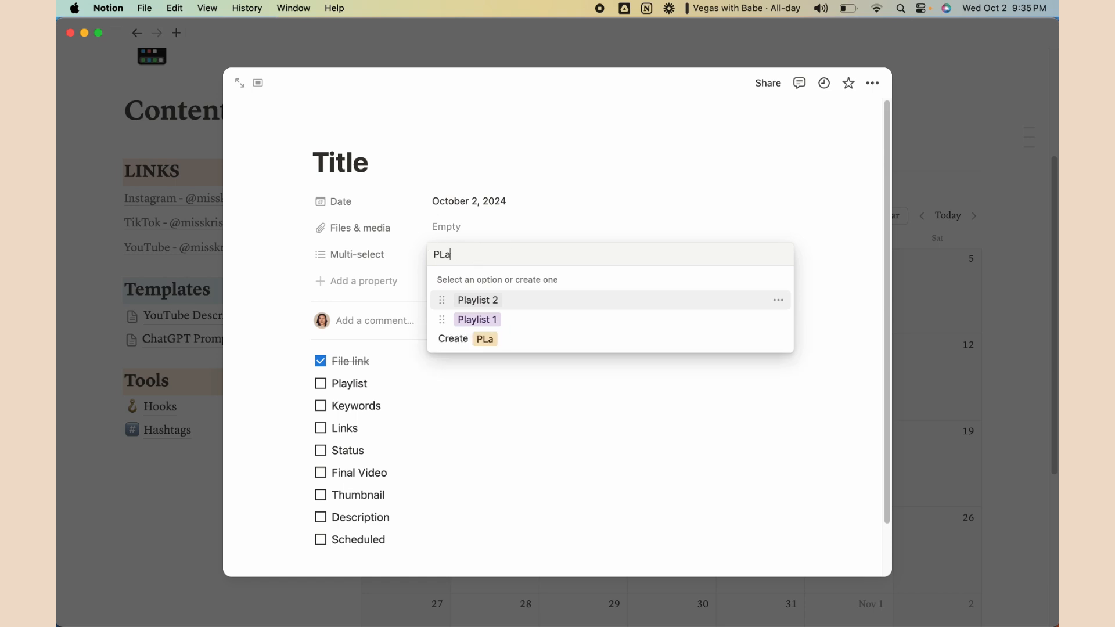
pyautogui.write('laylist 3')
pyautogui.press('Return')
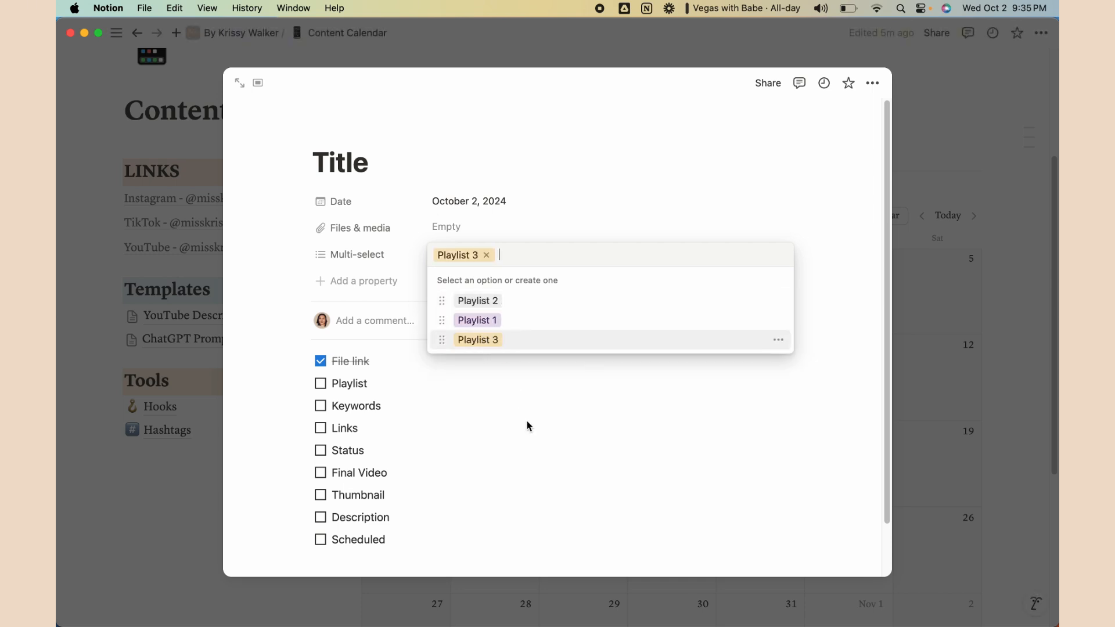
pyautogui.click(502, 321)
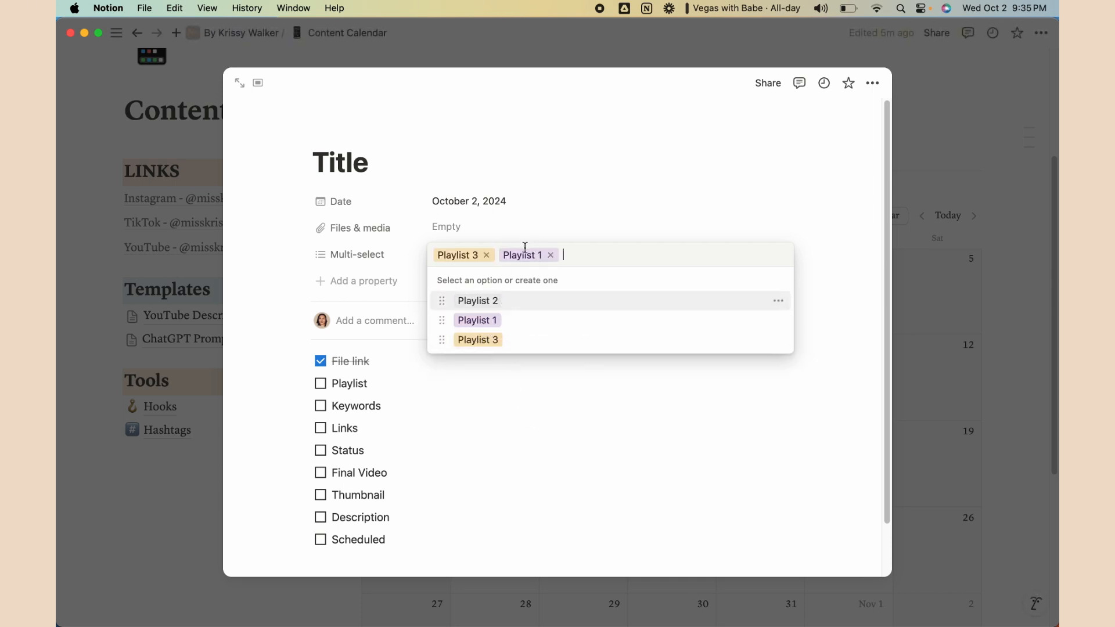
pyautogui.click(559, 386)
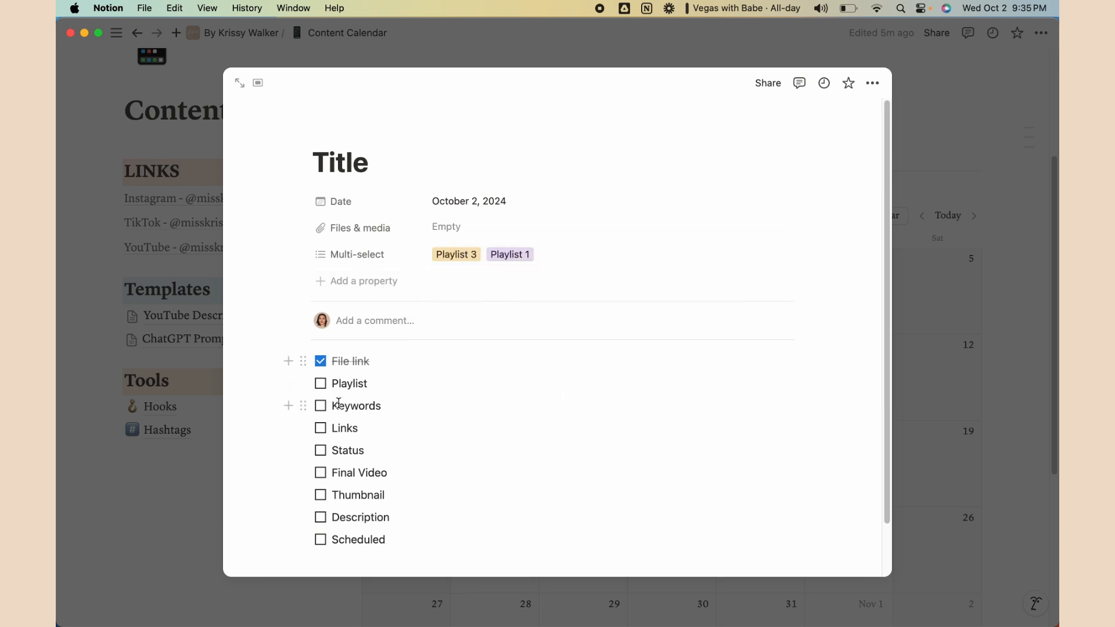
# Tick off Playlist and add a Keywords text property
pyautogui.click(321, 384)
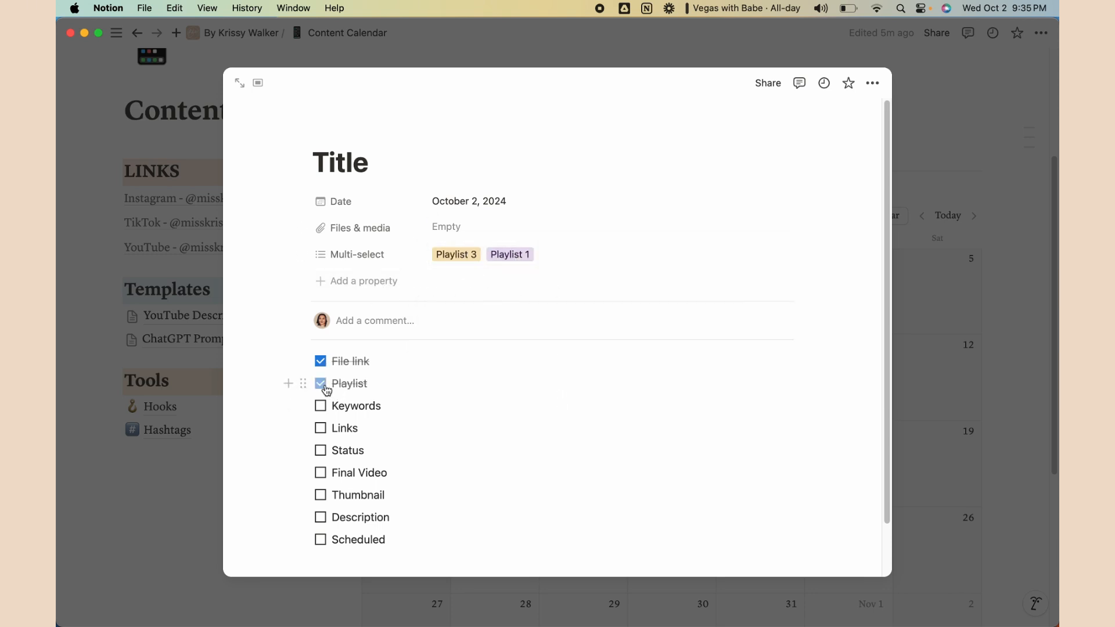
pyautogui.click(351, 282)
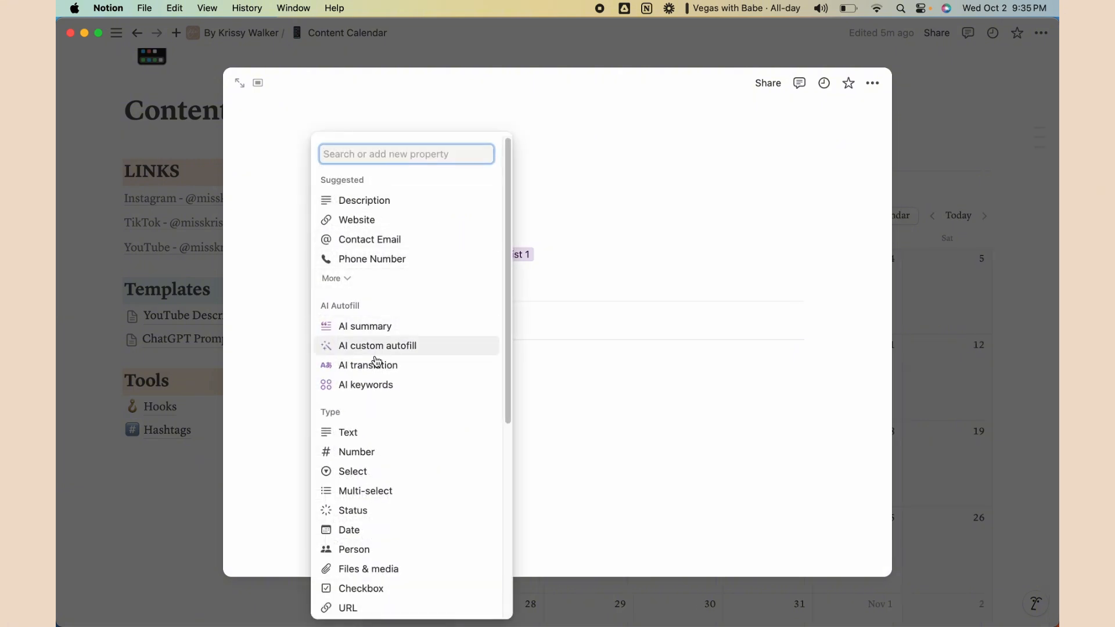
pyautogui.click(349, 434)
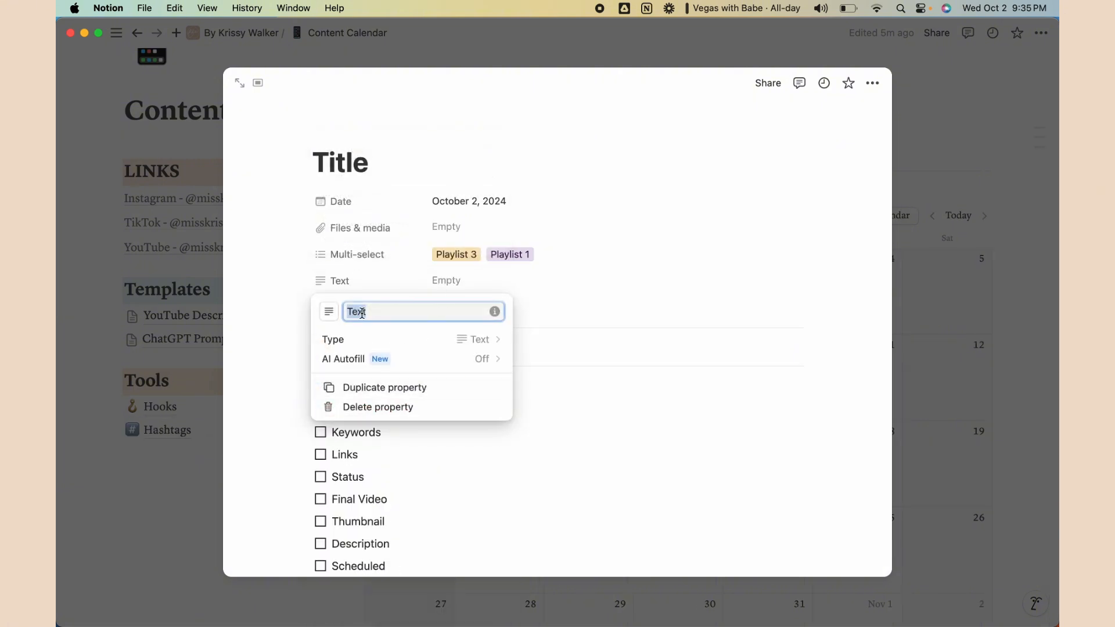
pyautogui.write('Keywords')
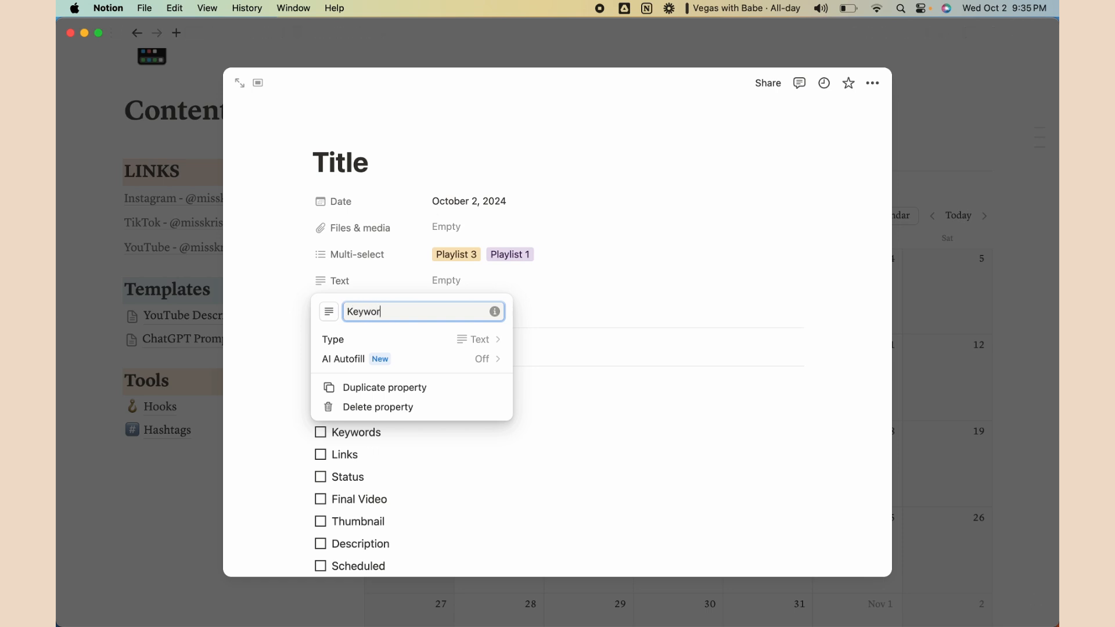
pyautogui.click(625, 433)
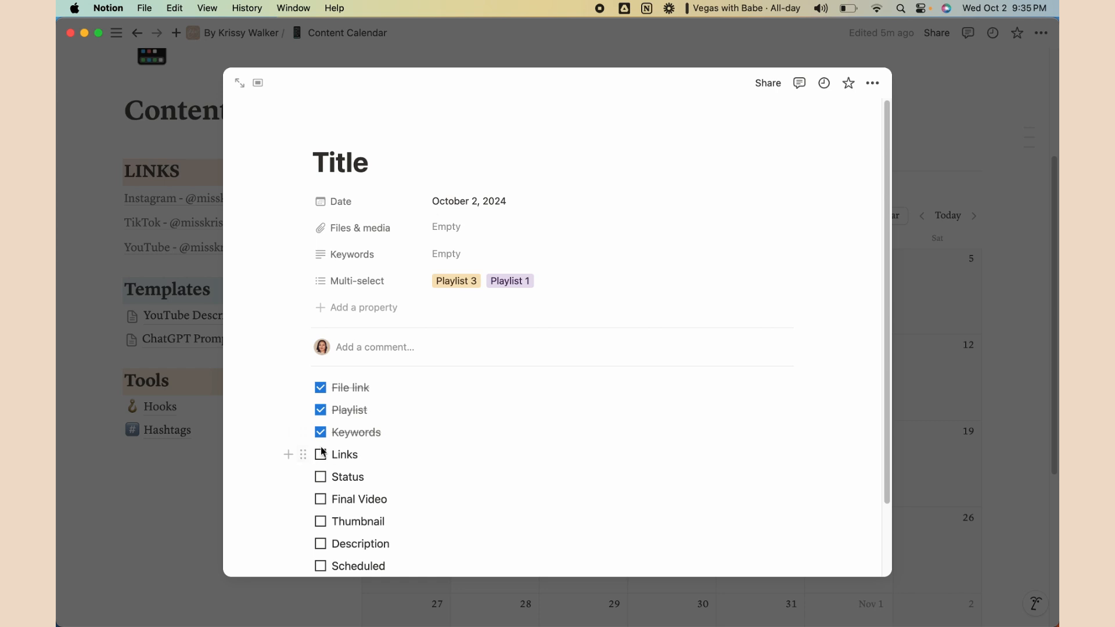
# Add a Links text property and tick Links off the checklist
pyautogui.click(357, 308)
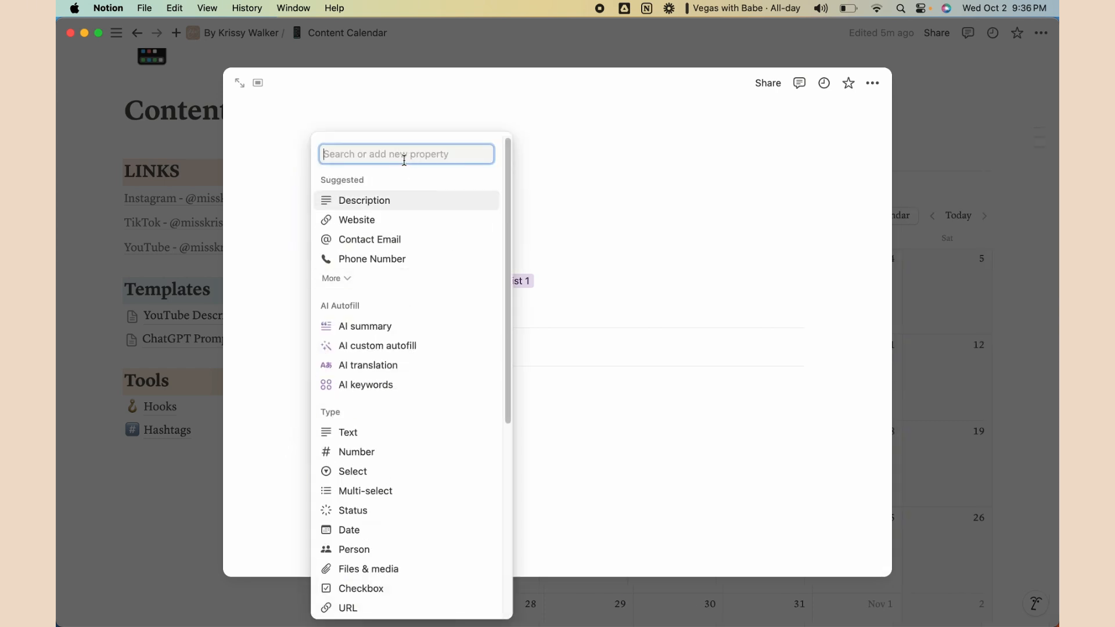
pyautogui.click(371, 432)
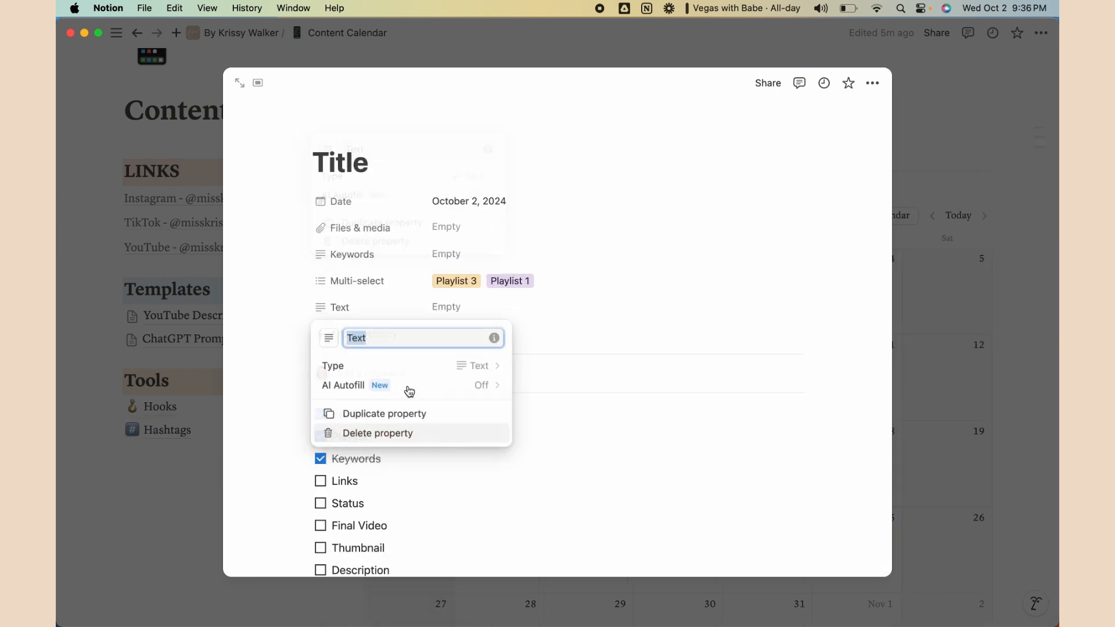
pyautogui.write('Links')
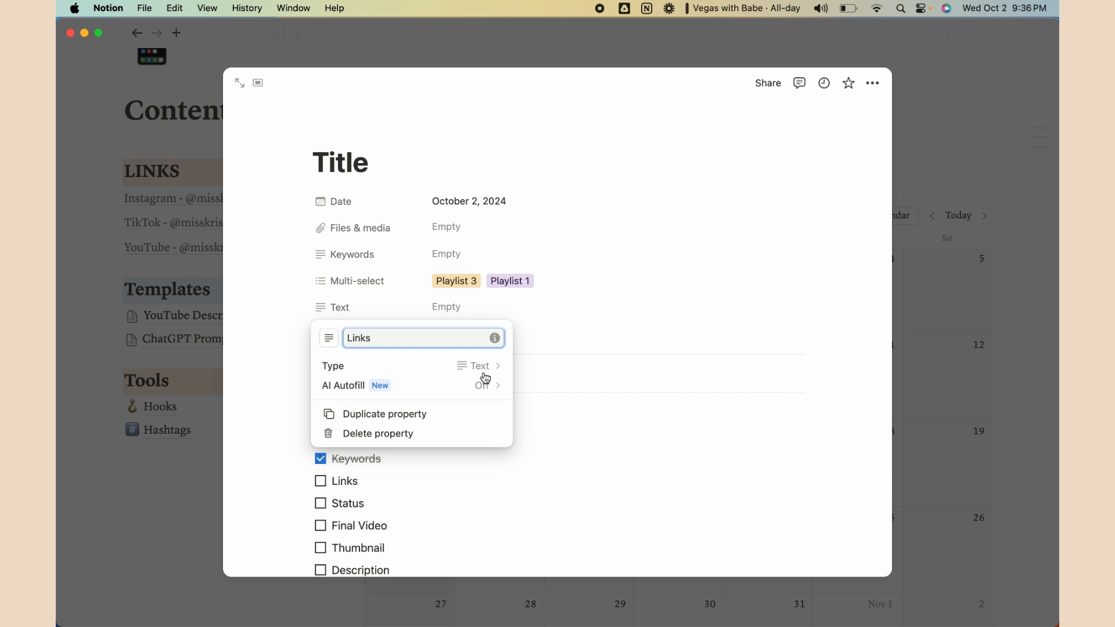
pyautogui.click(560, 346)
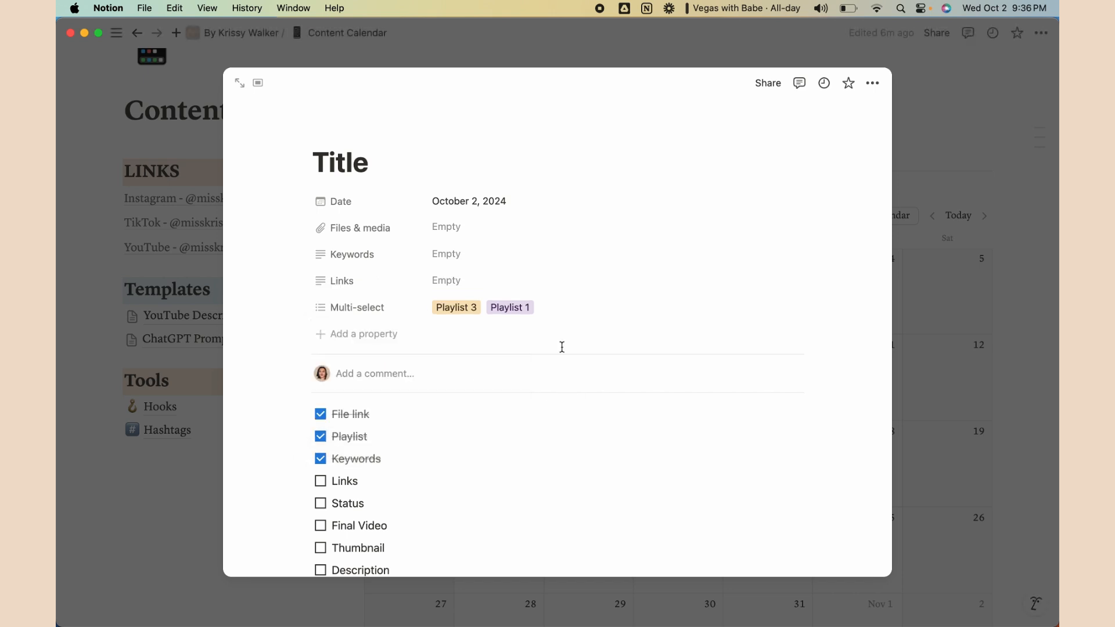
pyautogui.scroll(-1, 391, 455)
pyautogui.click(320, 450)
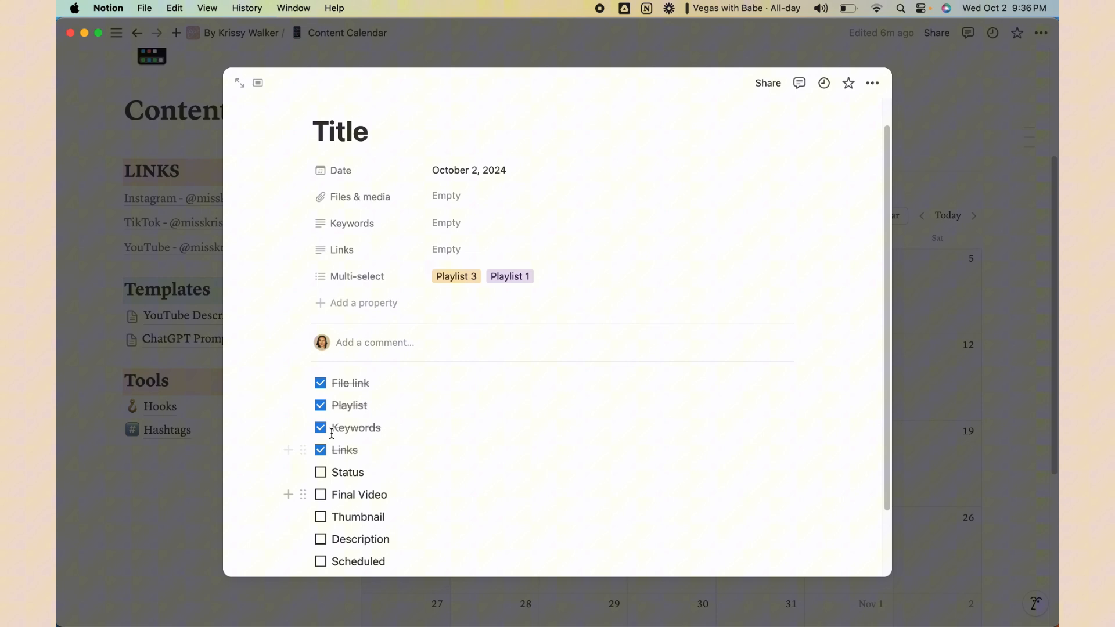
# Add a Status property to the page
pyautogui.click(357, 304)
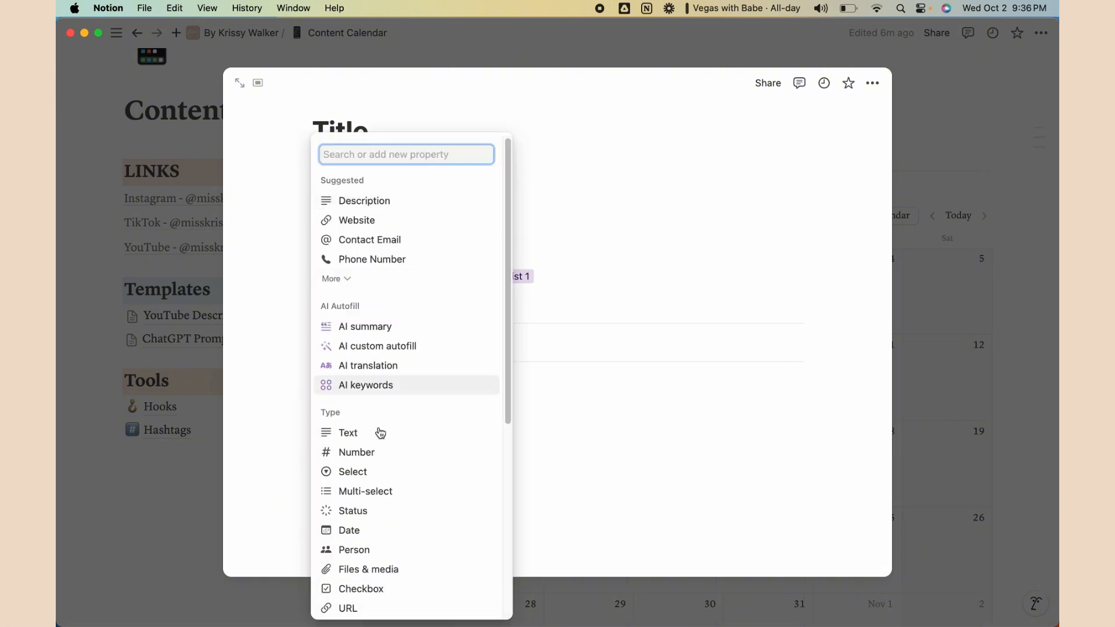
pyautogui.scroll(-1, 329, 458)
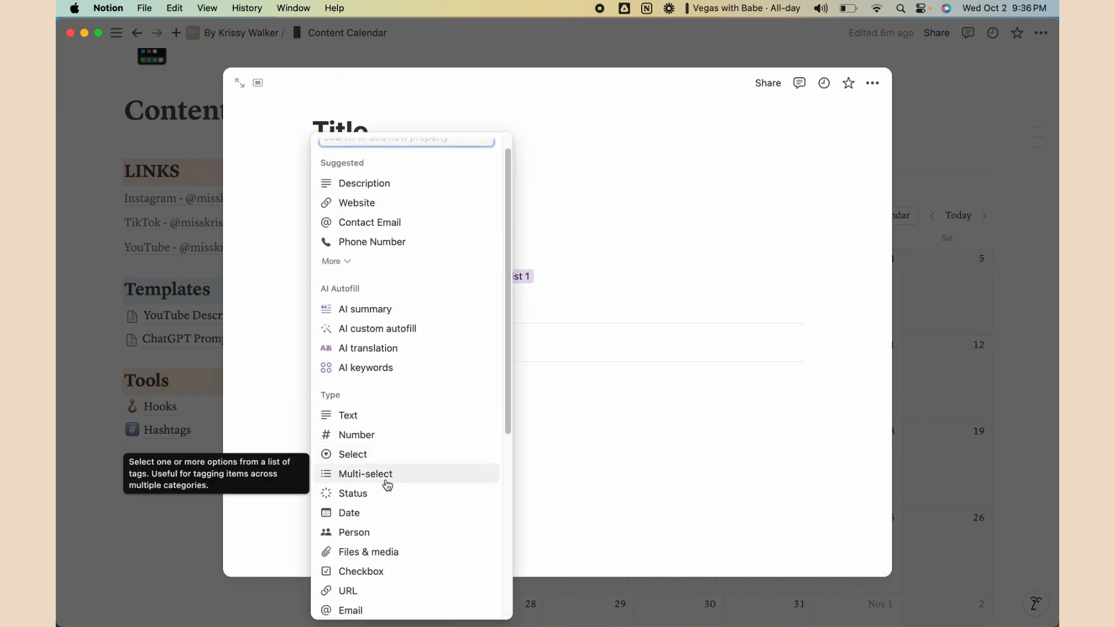
pyautogui.click(351, 494)
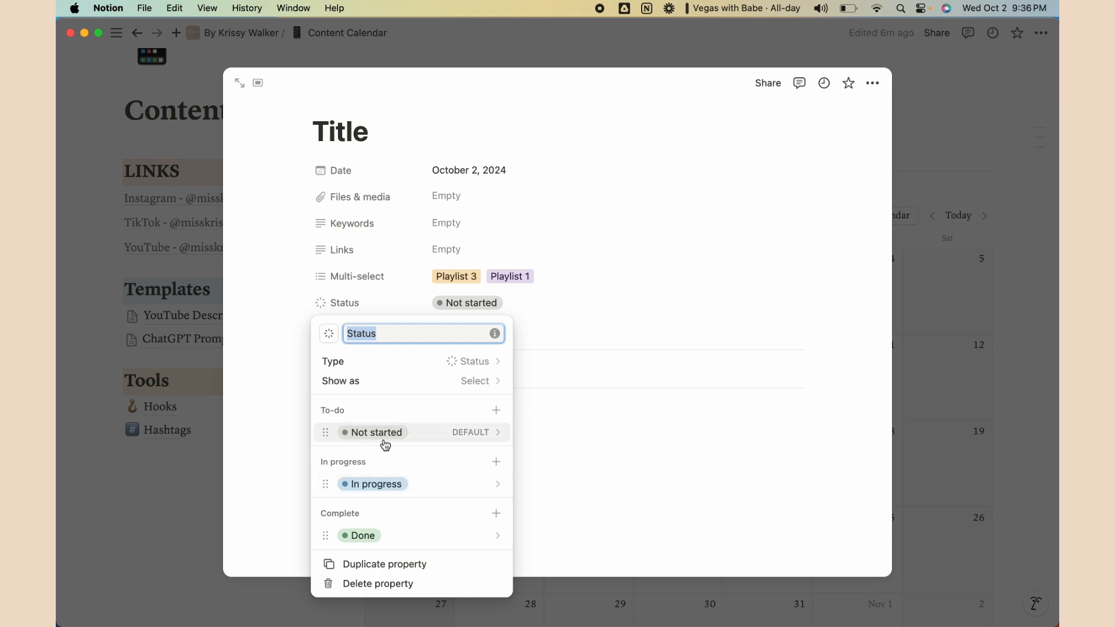
# Rename the Not started stage to Ideas and In progress to Scripting
pyautogui.click(408, 435)
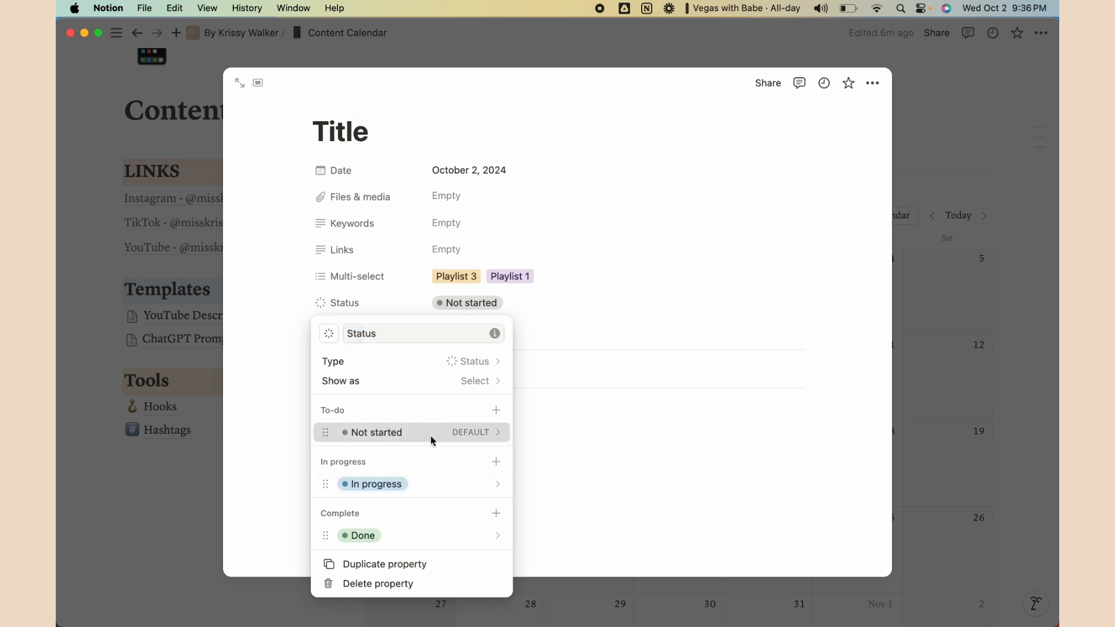
pyautogui.press('super+a')
pyautogui.write('Ides')
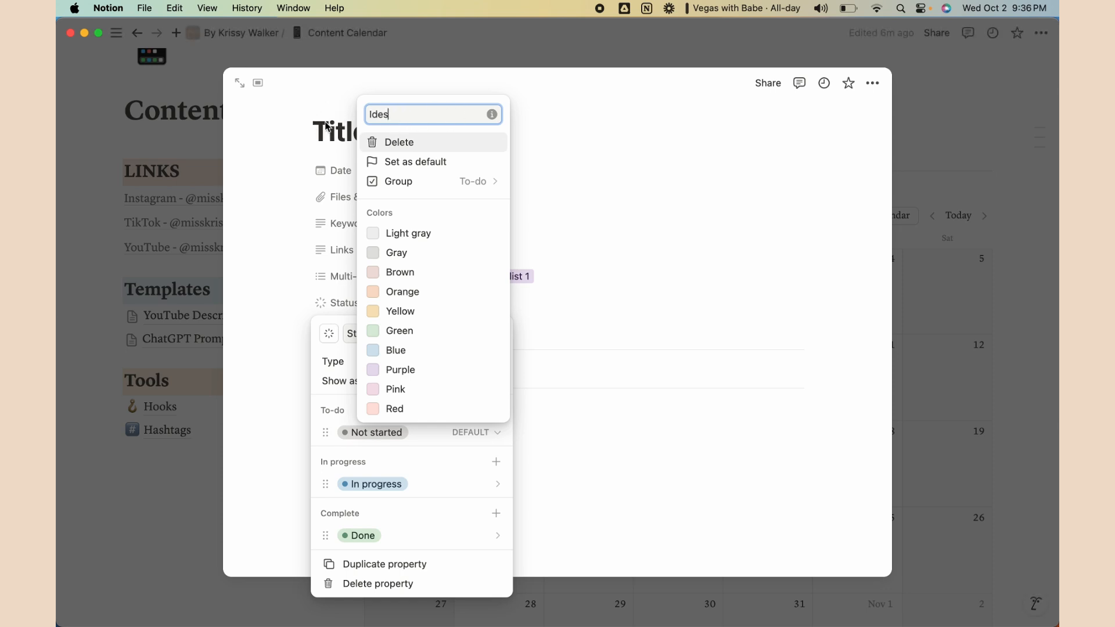
pyautogui.press('BackSpace')
pyautogui.write('as')
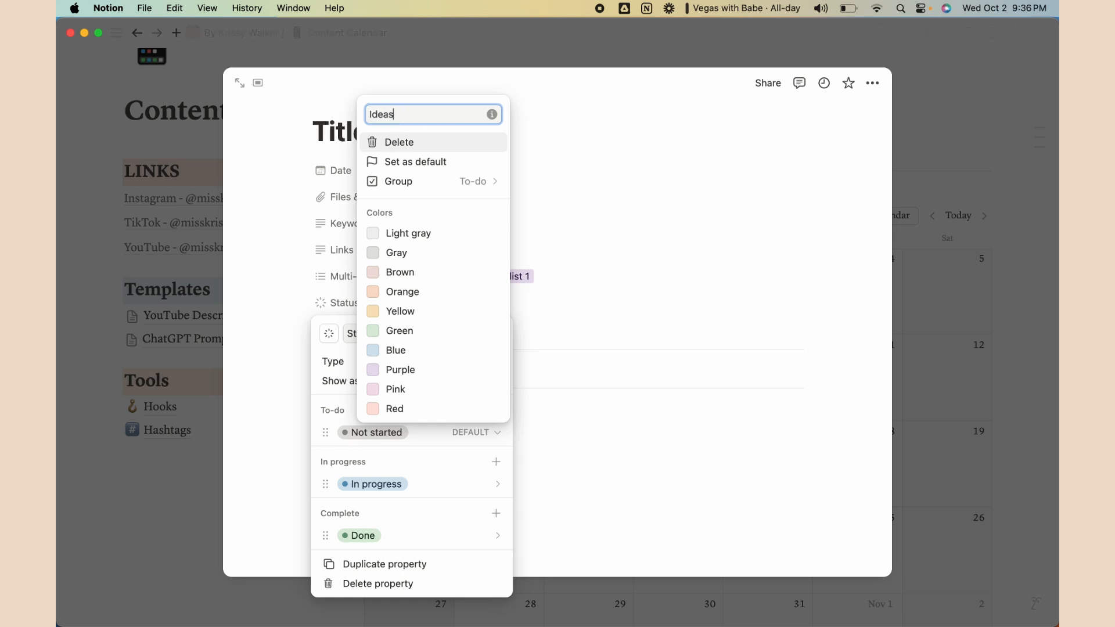
pyautogui.click(333, 402)
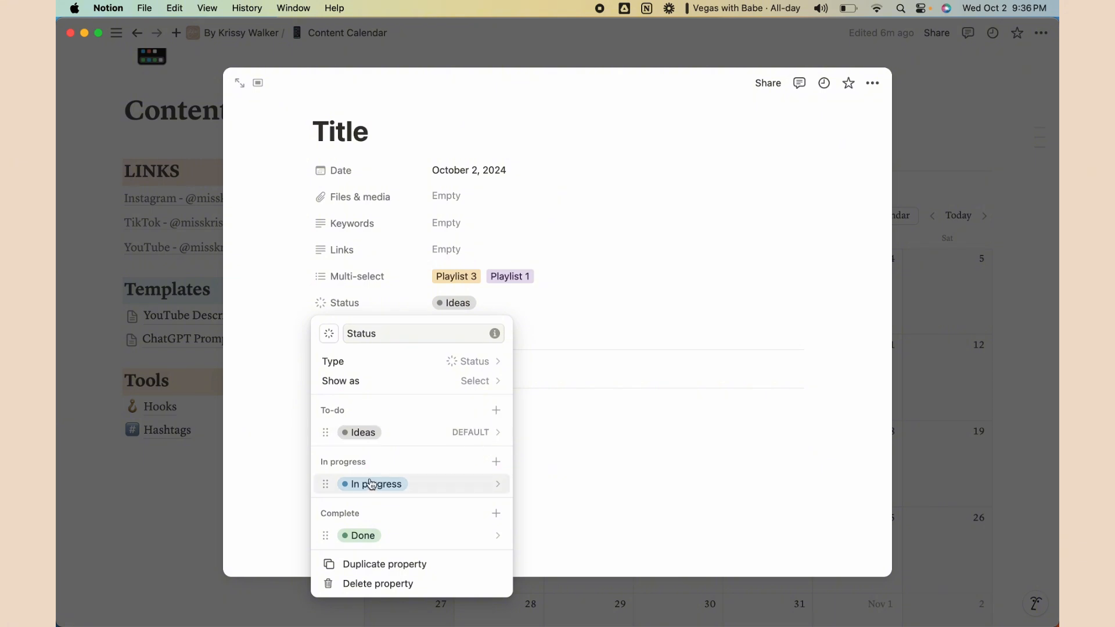
pyautogui.click(392, 491)
pyautogui.tripleClick(426, 167)
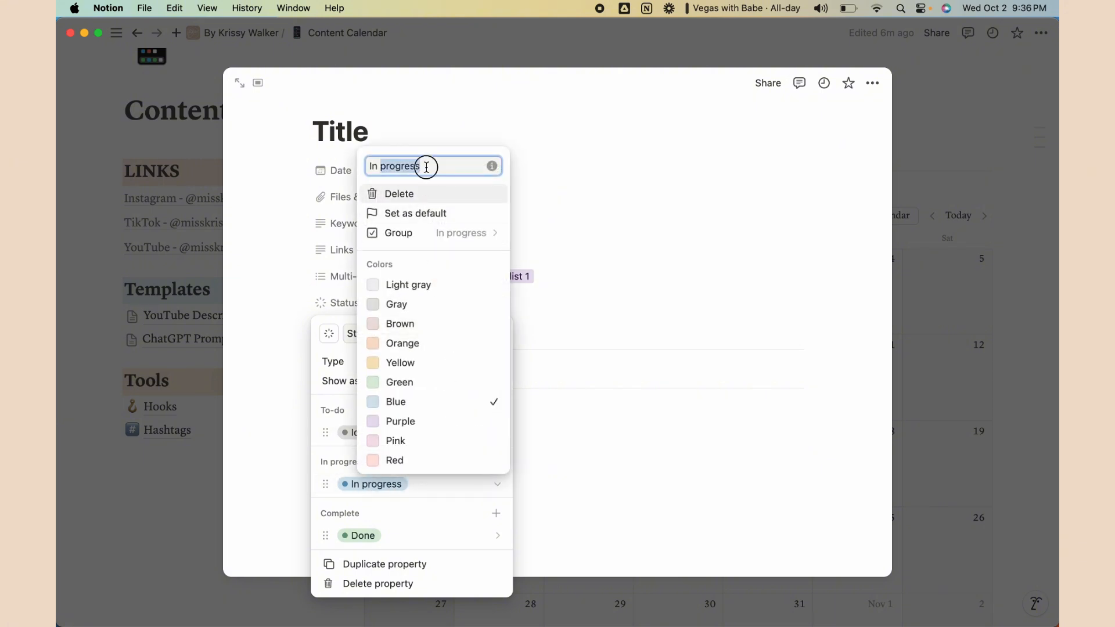
pyautogui.write('Script')
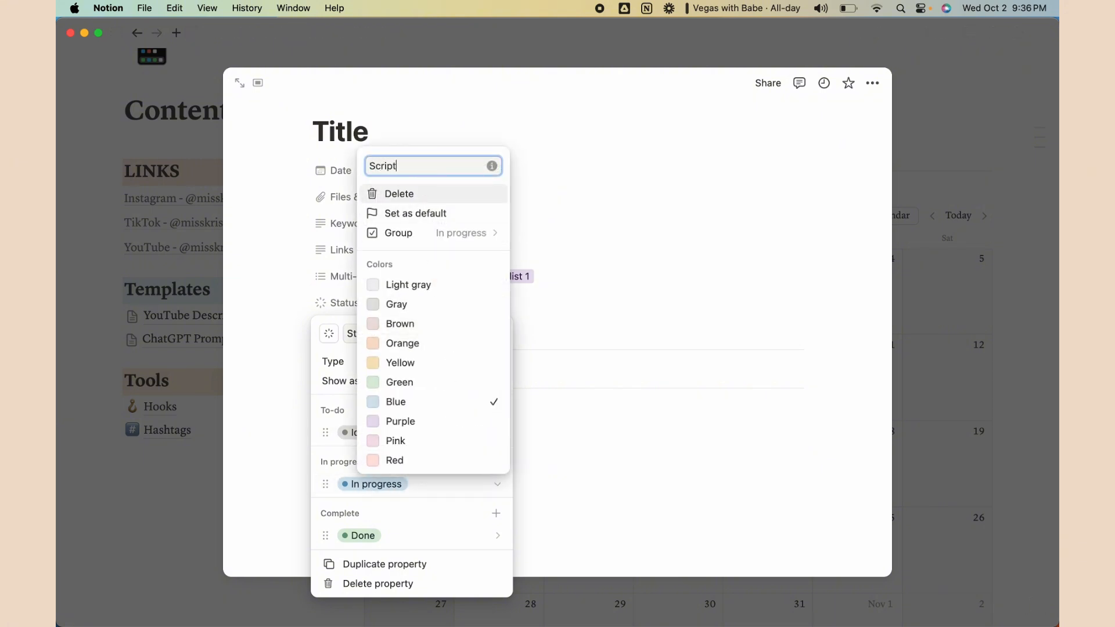
pyautogui.write('ing')
pyautogui.click(449, 514)
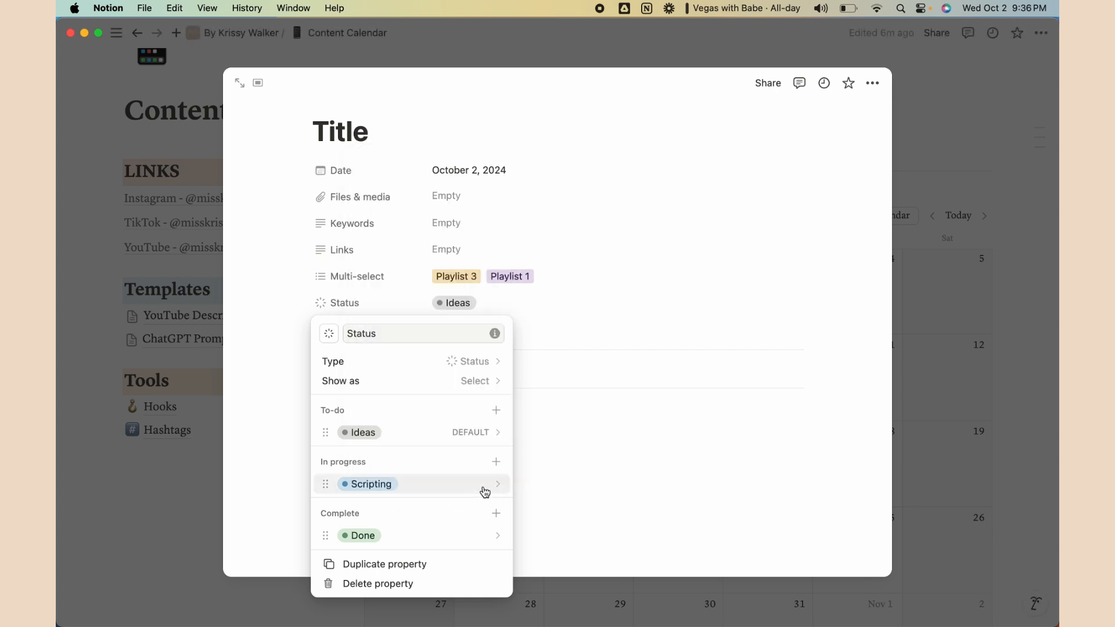
# Add Editing, Filming and SEO as new In progress stages
pyautogui.click(496, 463)
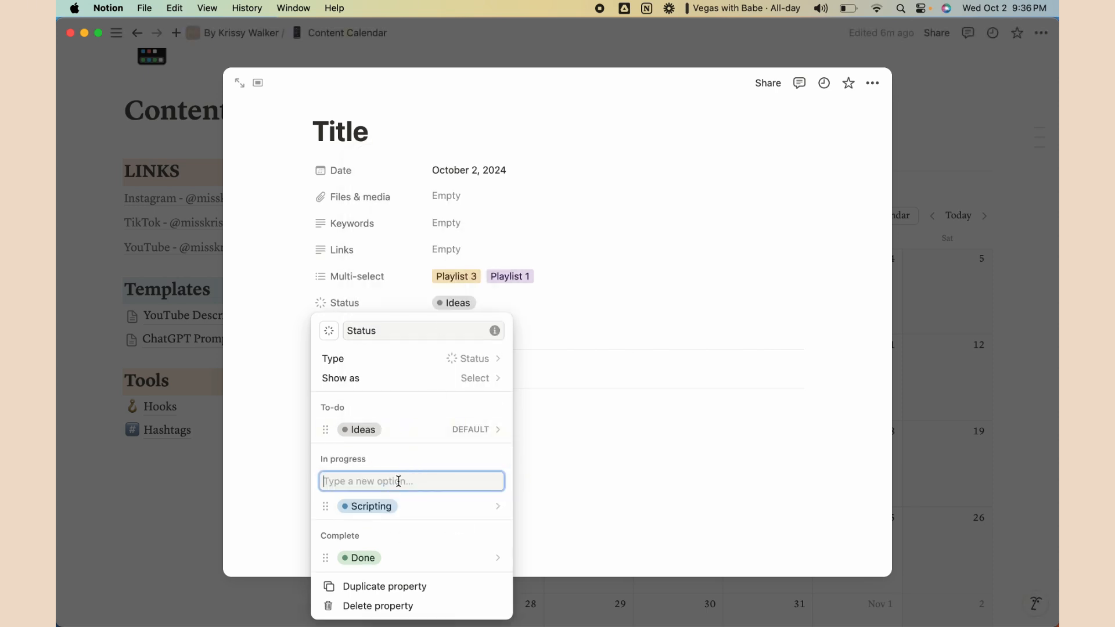
pyautogui.write('Ed')
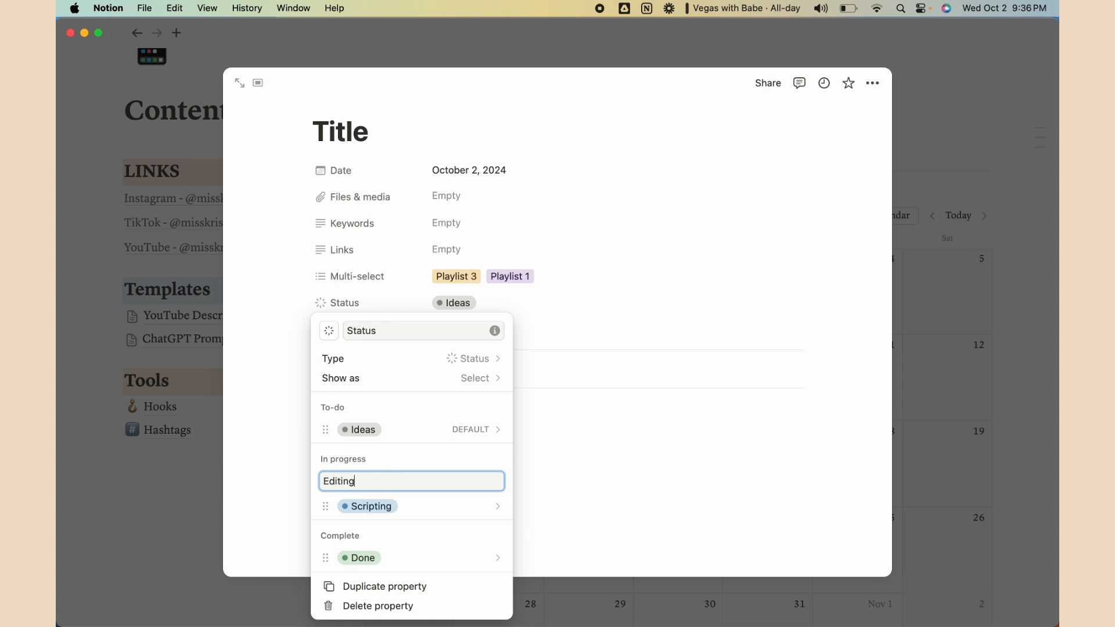
pyautogui.write('iting')
pyautogui.press('Return')
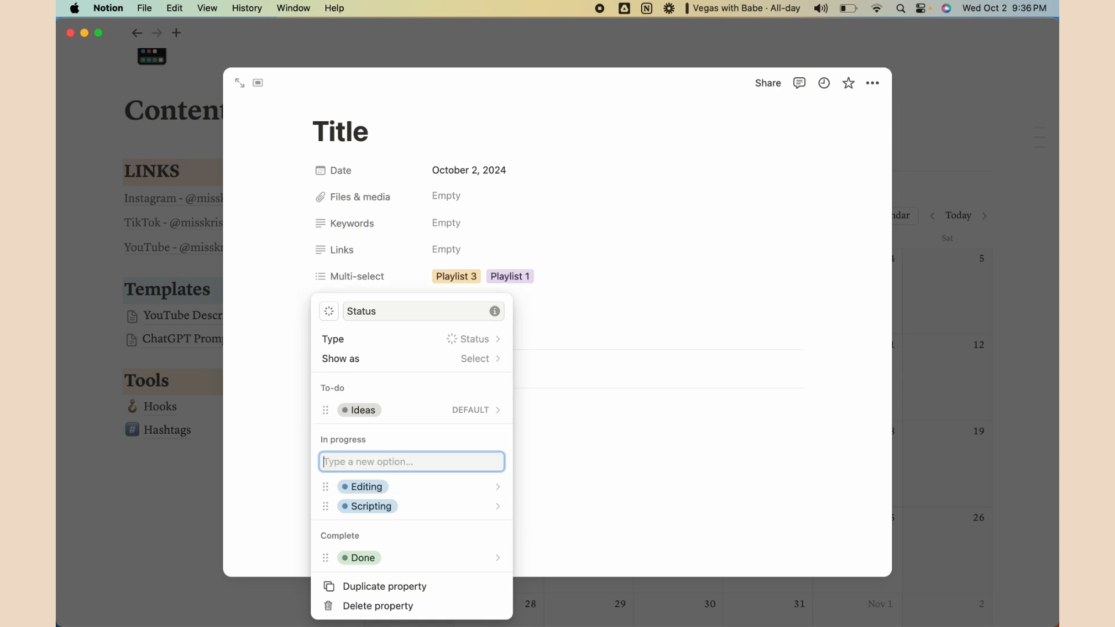
pyautogui.write('Filming')
pyautogui.press('Return')
pyautogui.write('SEO')
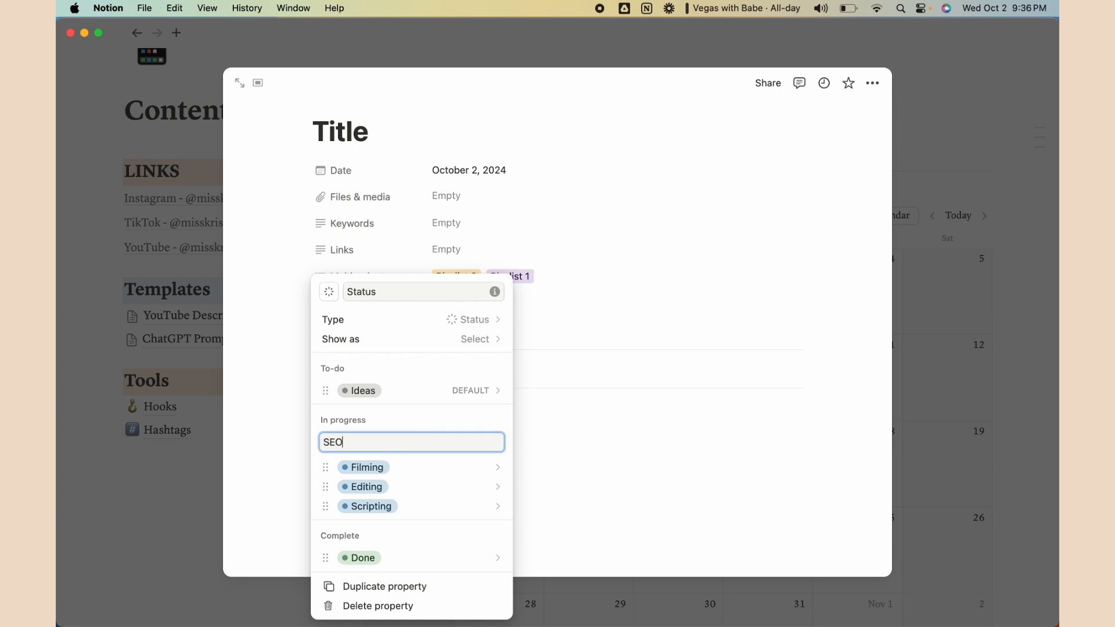
pyautogui.press('Return')
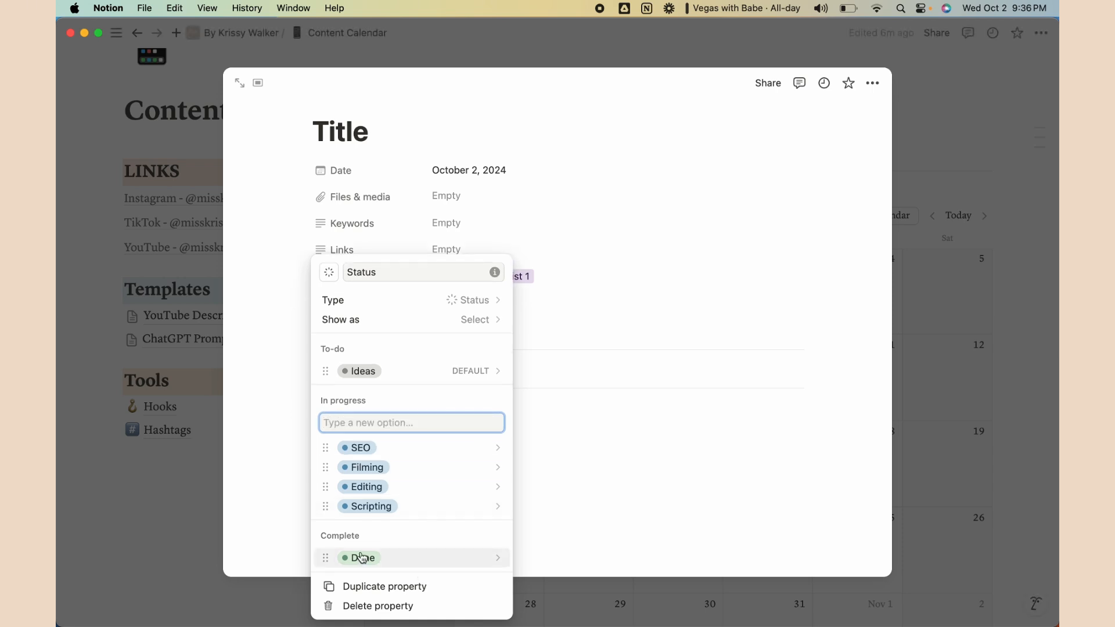
# Rename the Done stage to Pubished
pyautogui.click(400, 557)
pyautogui.doubleClick(385, 238)
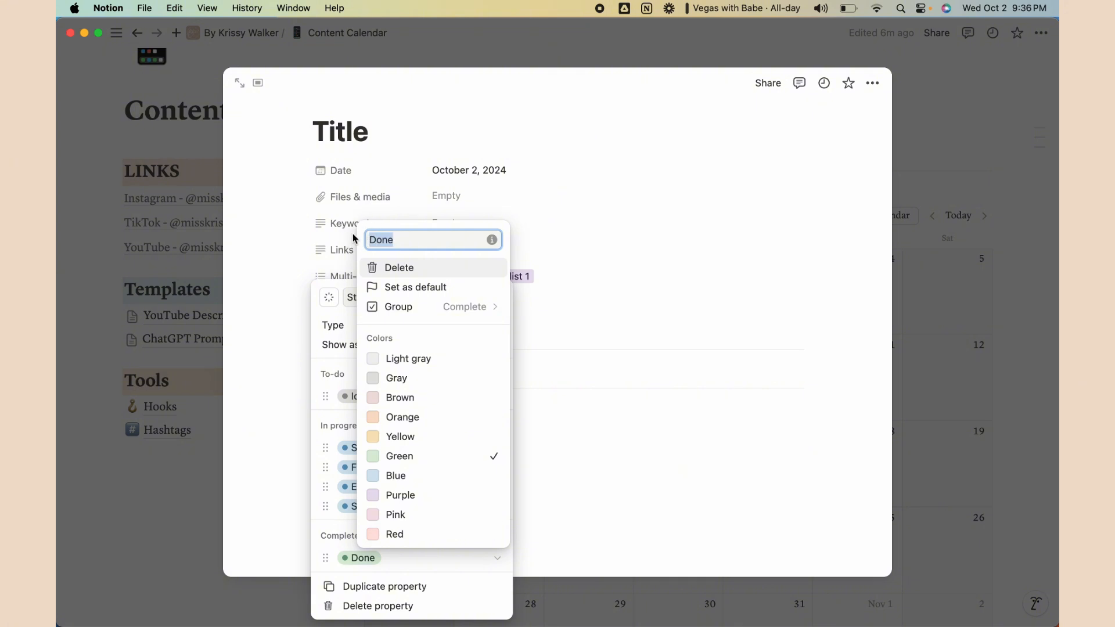
pyautogui.write('Pubished')
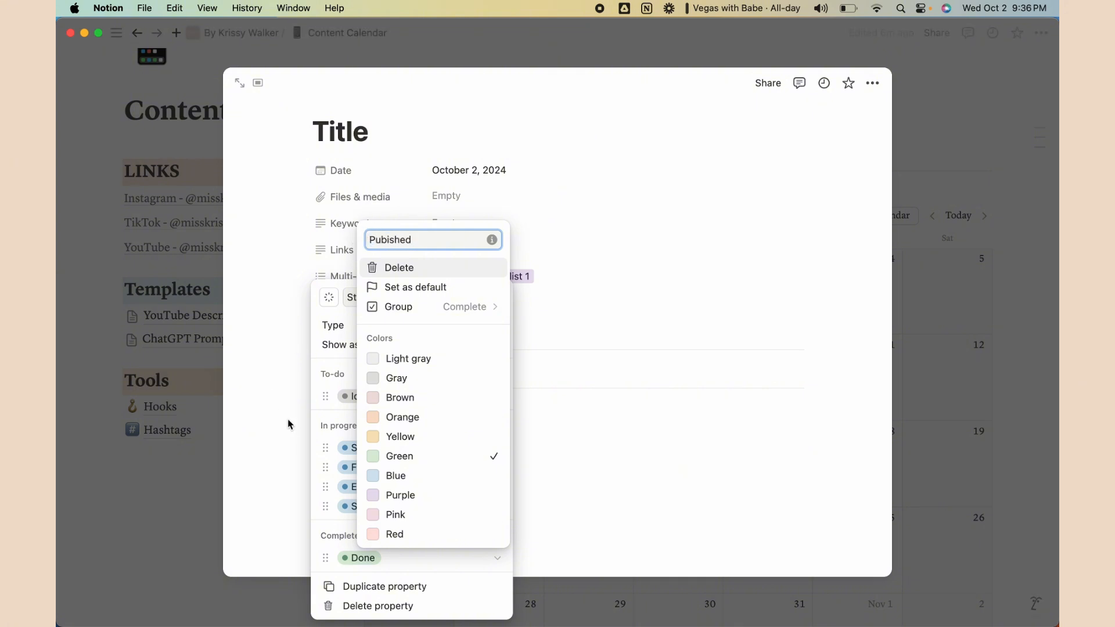
pyautogui.press('Return')
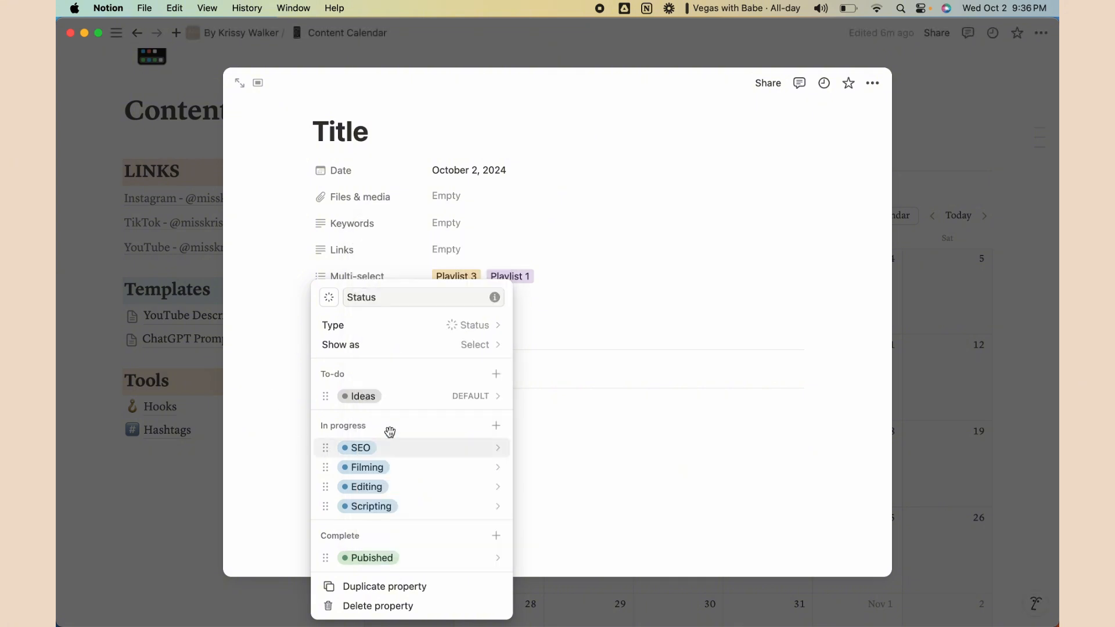
# Colour the SEO stage pink, Filming green and Editing brown
pyautogui.click(450, 449)
pyautogui.click(418, 405)
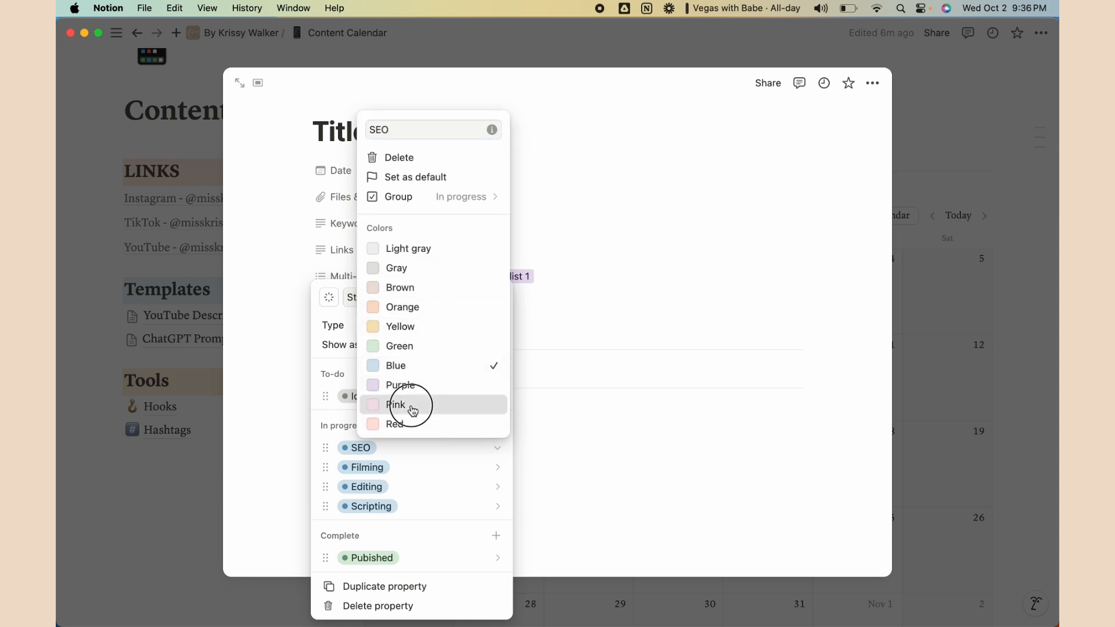
pyautogui.click(390, 465)
pyautogui.click(386, 466)
pyautogui.click(401, 346)
pyautogui.click(394, 495)
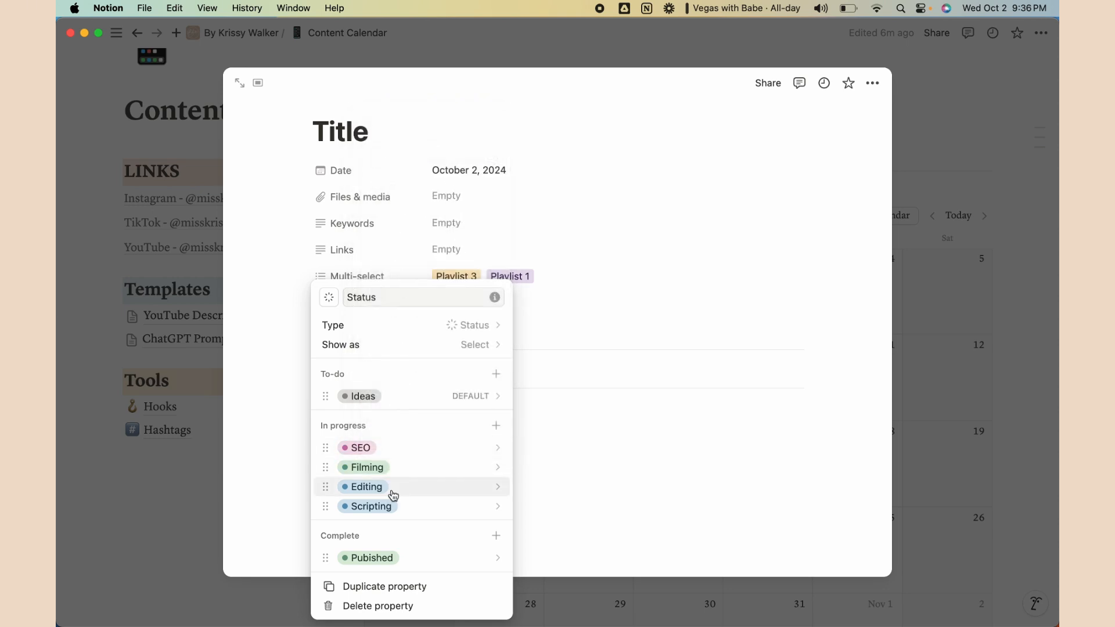
pyautogui.click(393, 494)
pyautogui.click(435, 327)
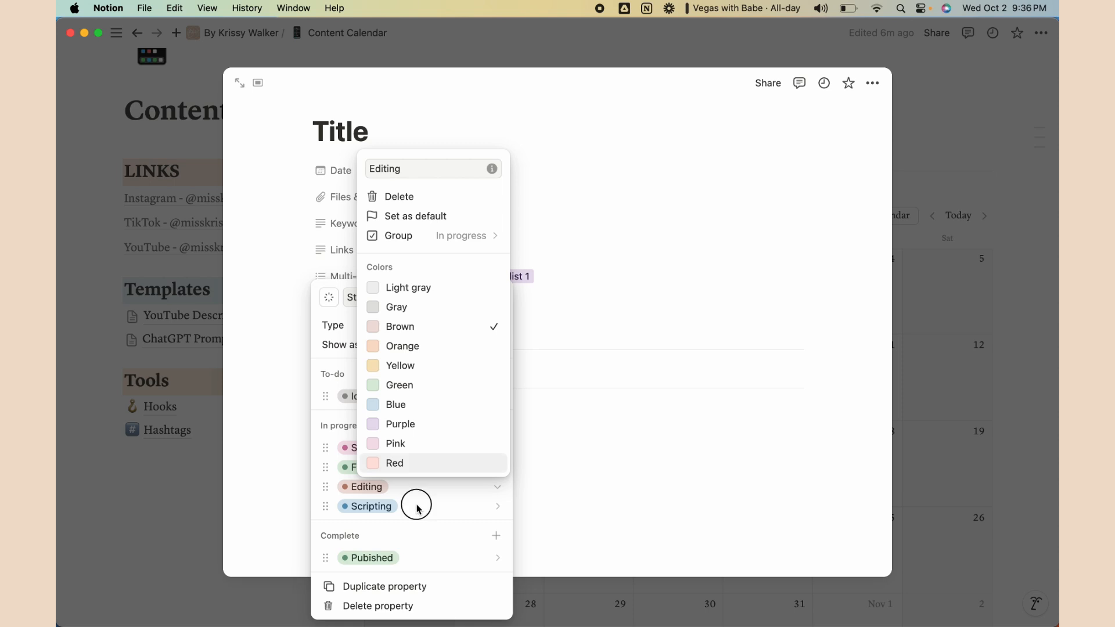
pyautogui.click(418, 508)
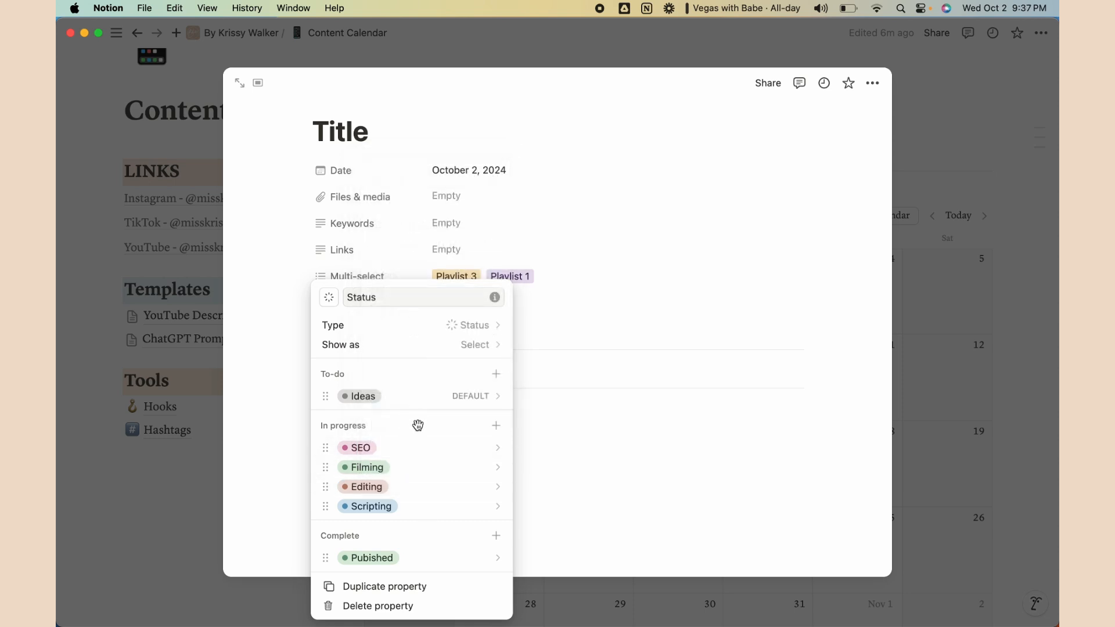
# Give Filming a different colour and move SEO to the bottom of In progress
pyautogui.click(365, 469)
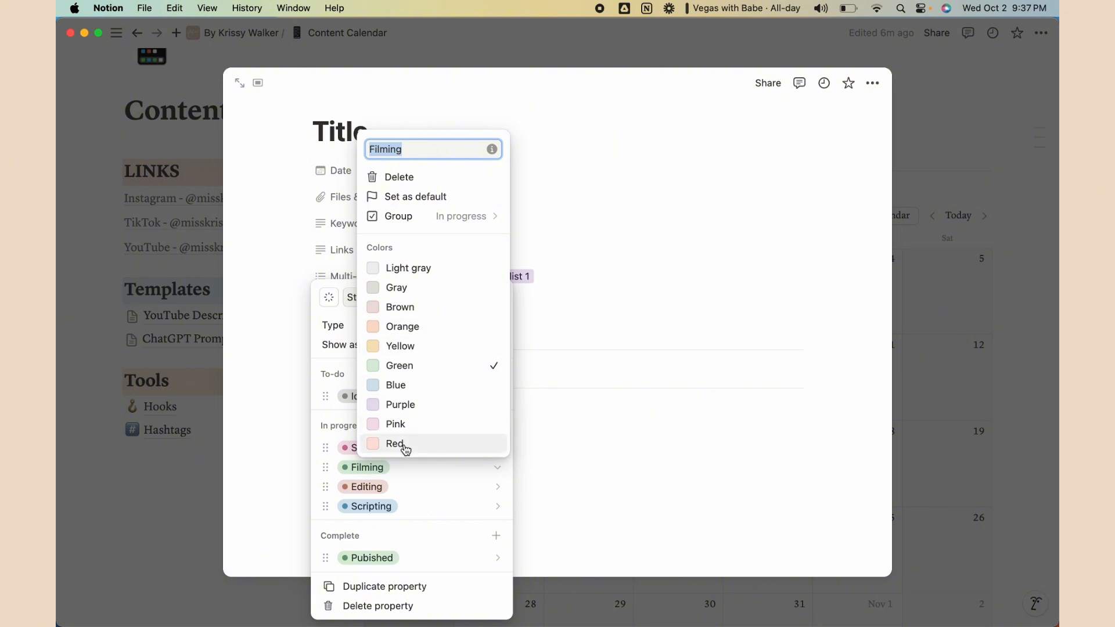
pyautogui.click(405, 427)
pyautogui.moveTo(363, 450); pyautogui.dragTo(374, 489)
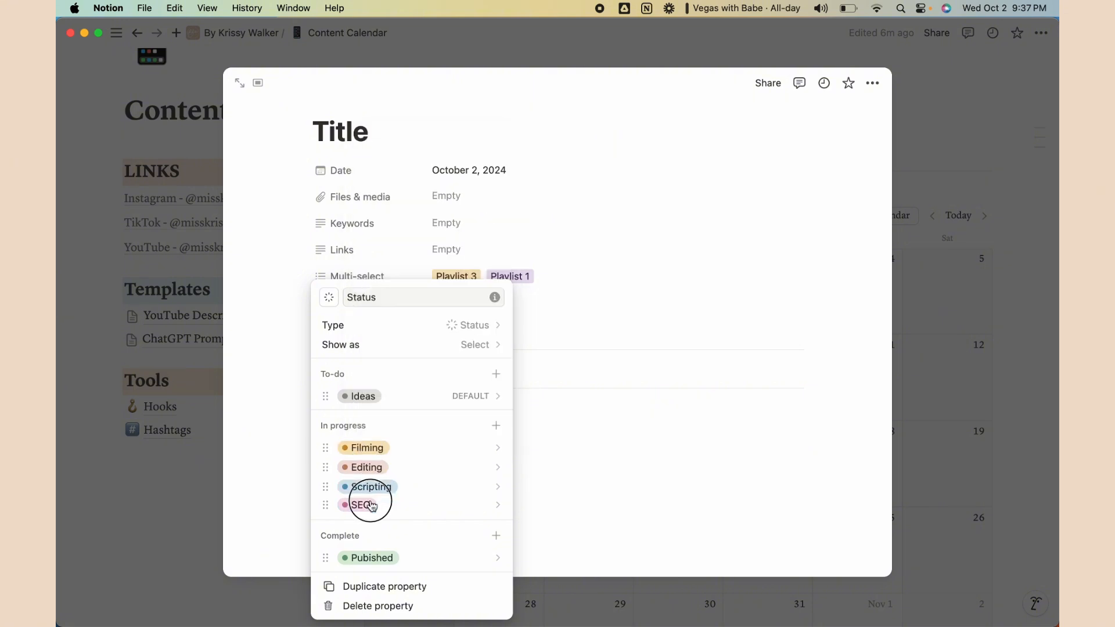
# Close the Status settings and tick off Status on the checklist
pyautogui.click(591, 402)
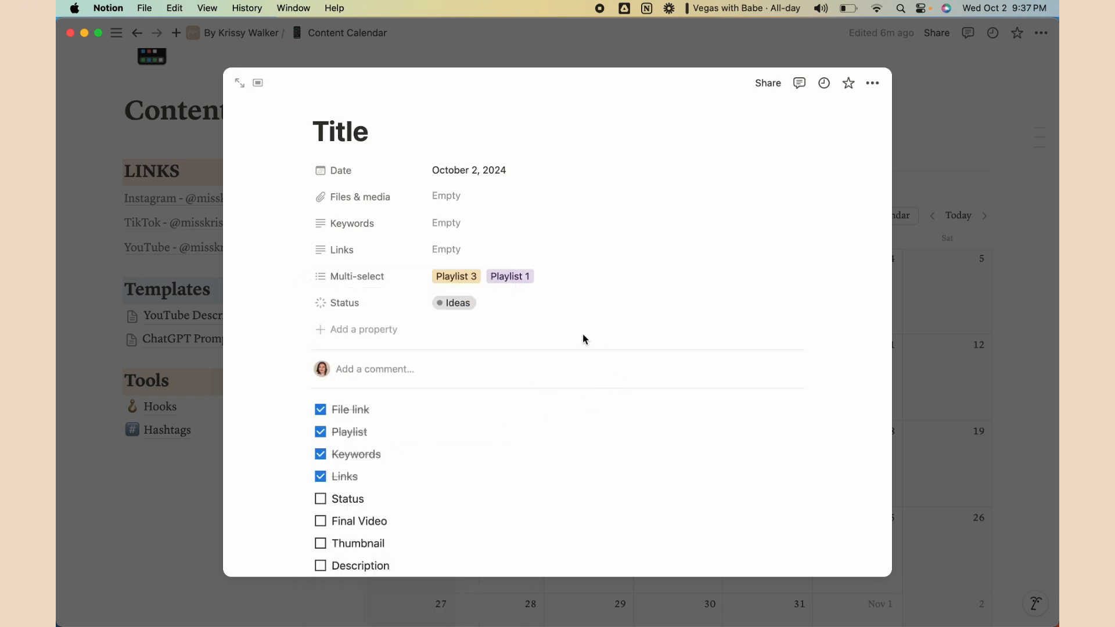
pyautogui.click(320, 499)
pyautogui.scroll(-3, 393, 479)
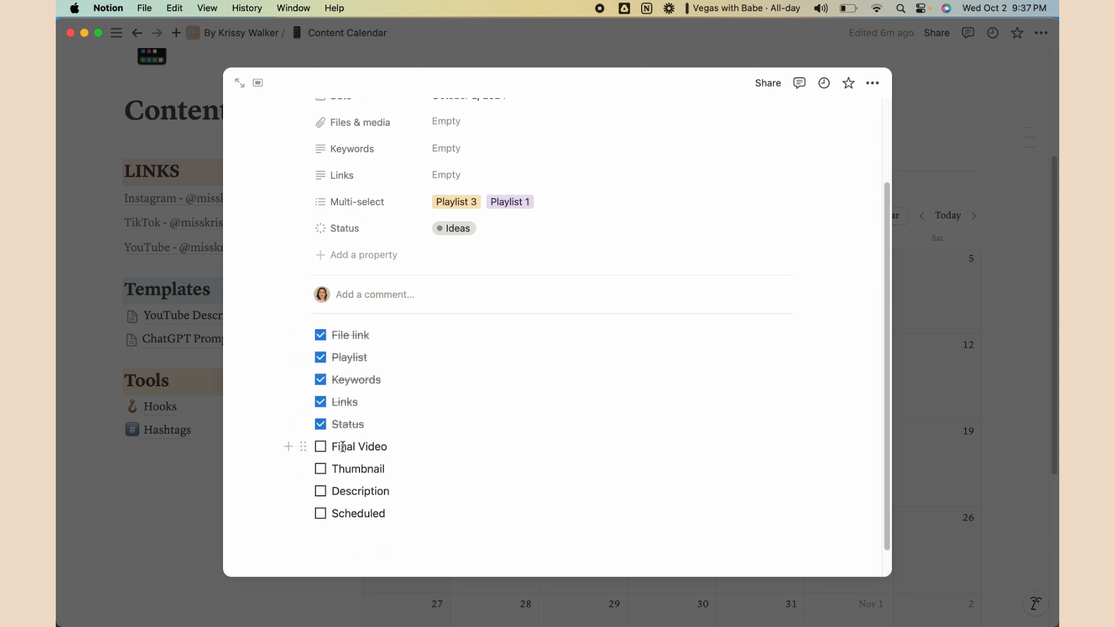
# Add Final Video and Thumbnail checkbox properties
pyautogui.click(356, 255)
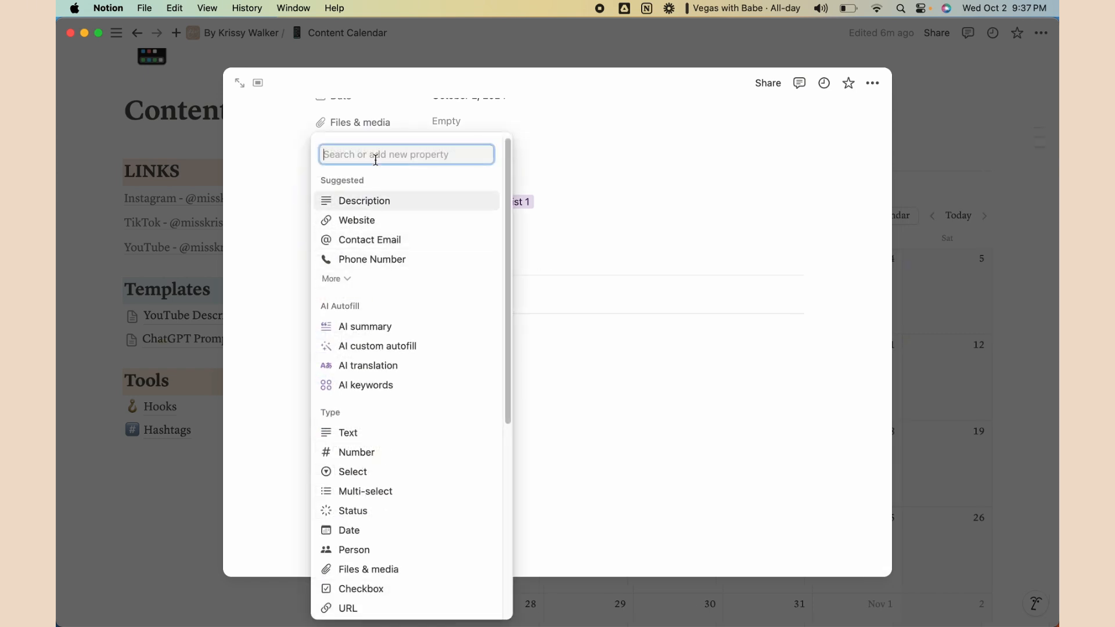
pyautogui.scroll(-3, 381, 403)
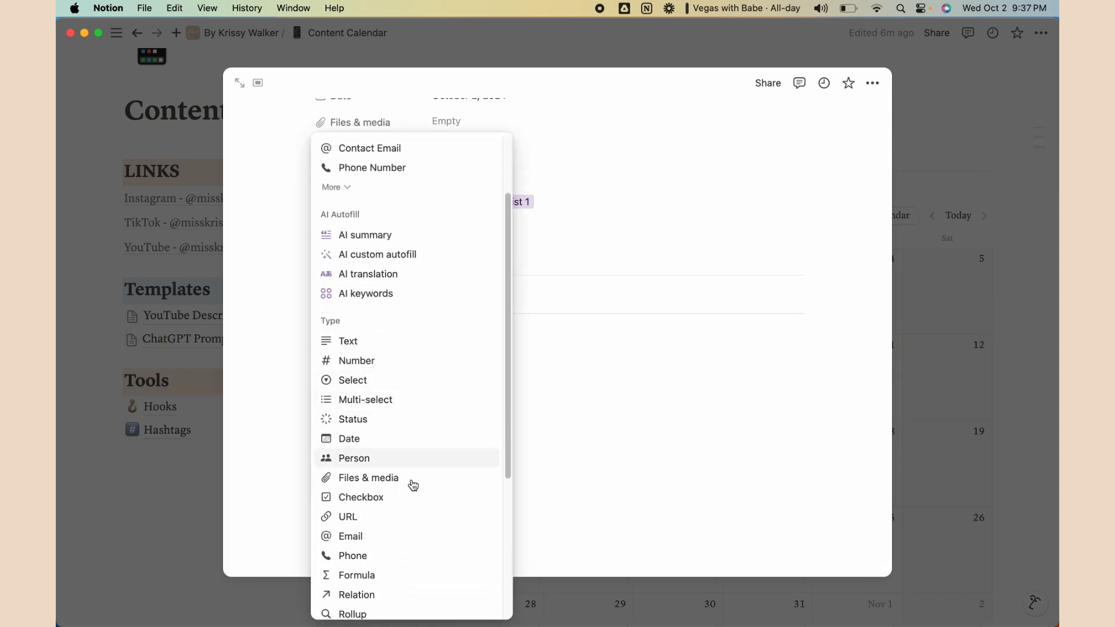
pyautogui.click(393, 495)
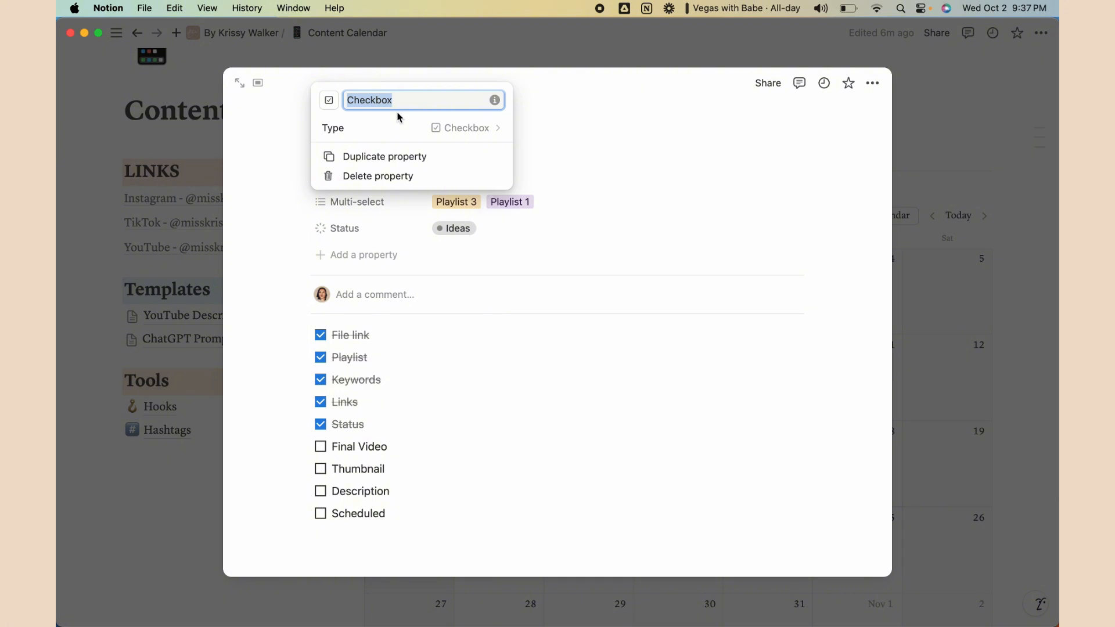
pyautogui.write('Final Video')
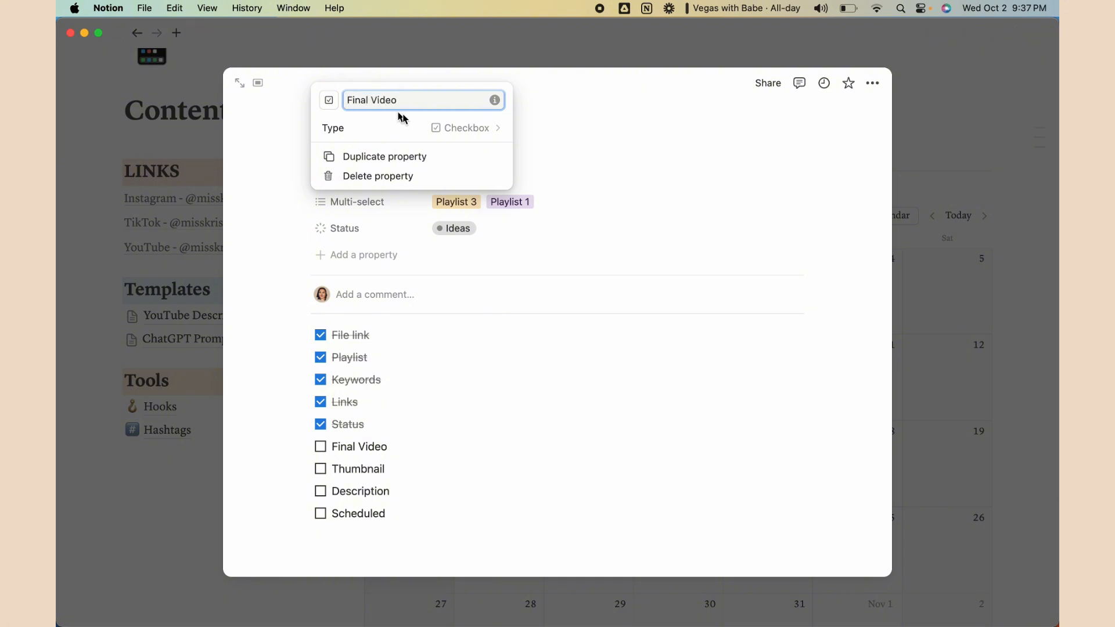
pyautogui.press('Return')
pyautogui.click(355, 279)
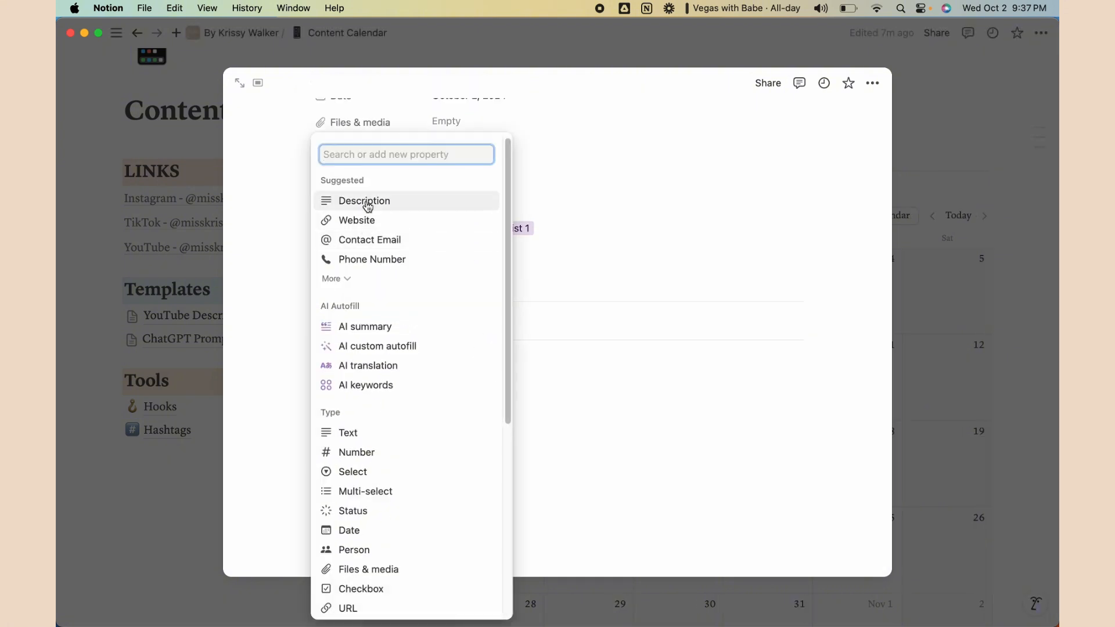
pyautogui.scroll(-2, 383, 531)
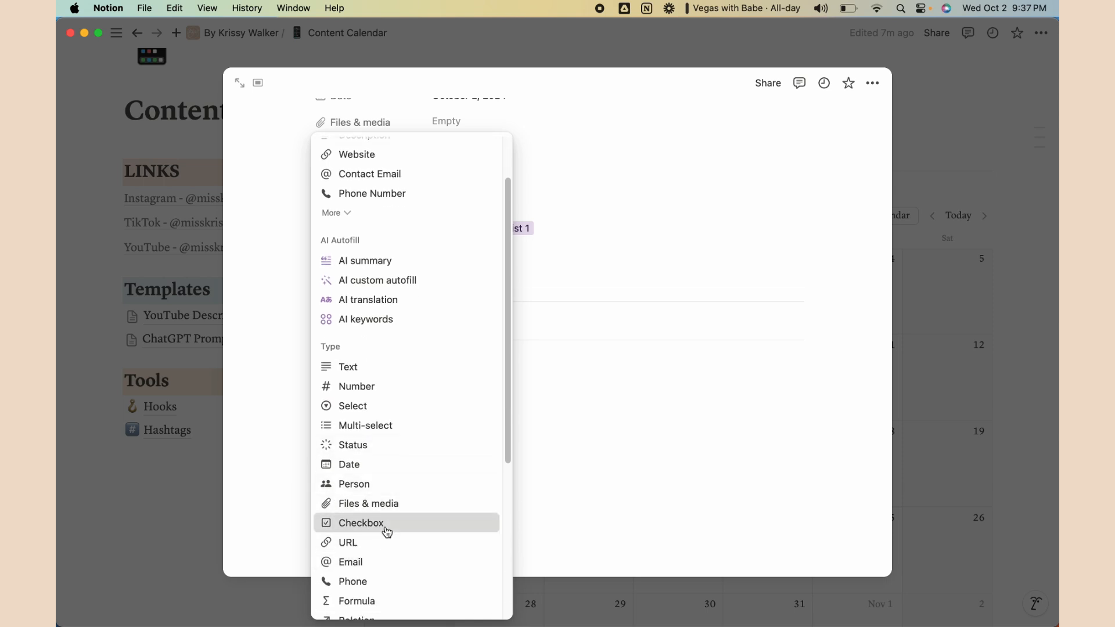
pyautogui.click(386, 526)
pyautogui.write('Thu')
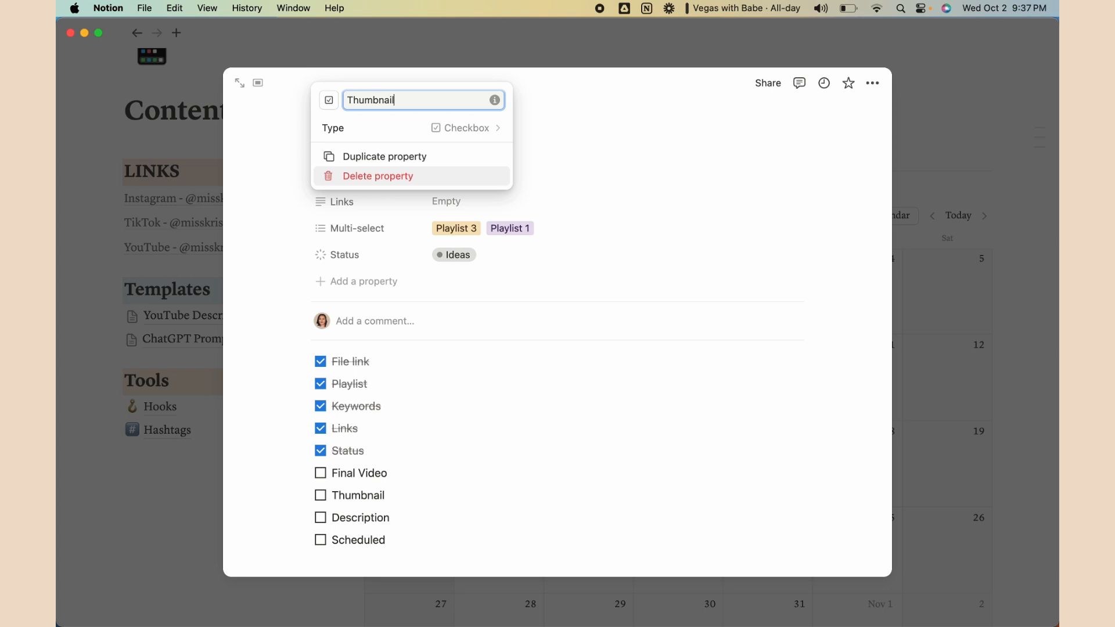
pyautogui.write('mbnail')
pyautogui.press('Return')
# Add Description and Scheduled checkbox properties
pyautogui.click(366, 309)
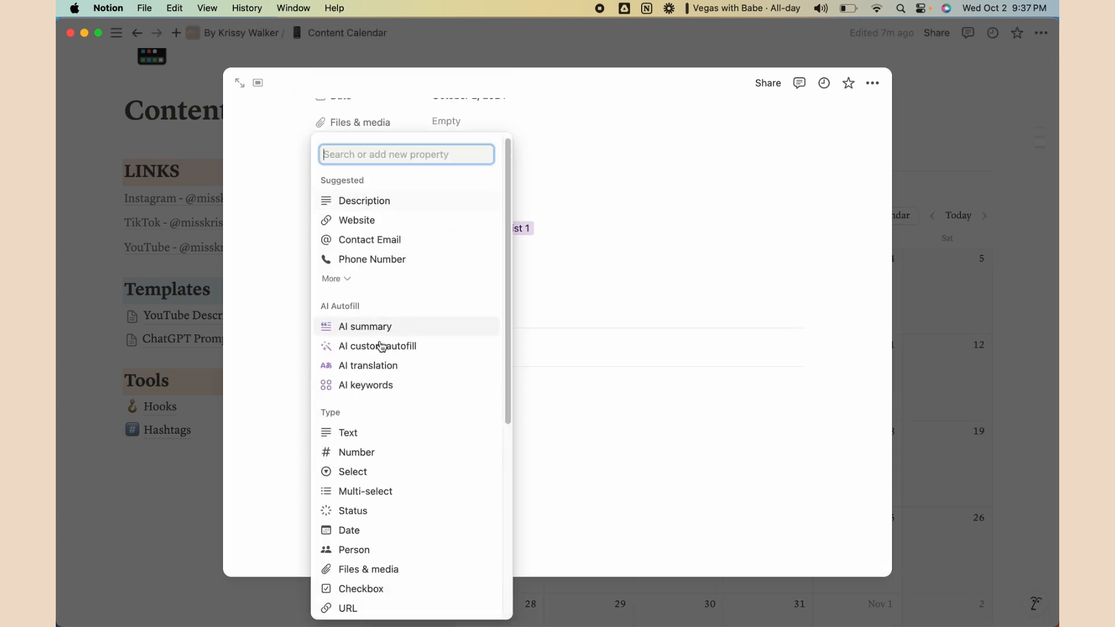
pyautogui.scroll(-2, 395, 499)
pyautogui.click(390, 537)
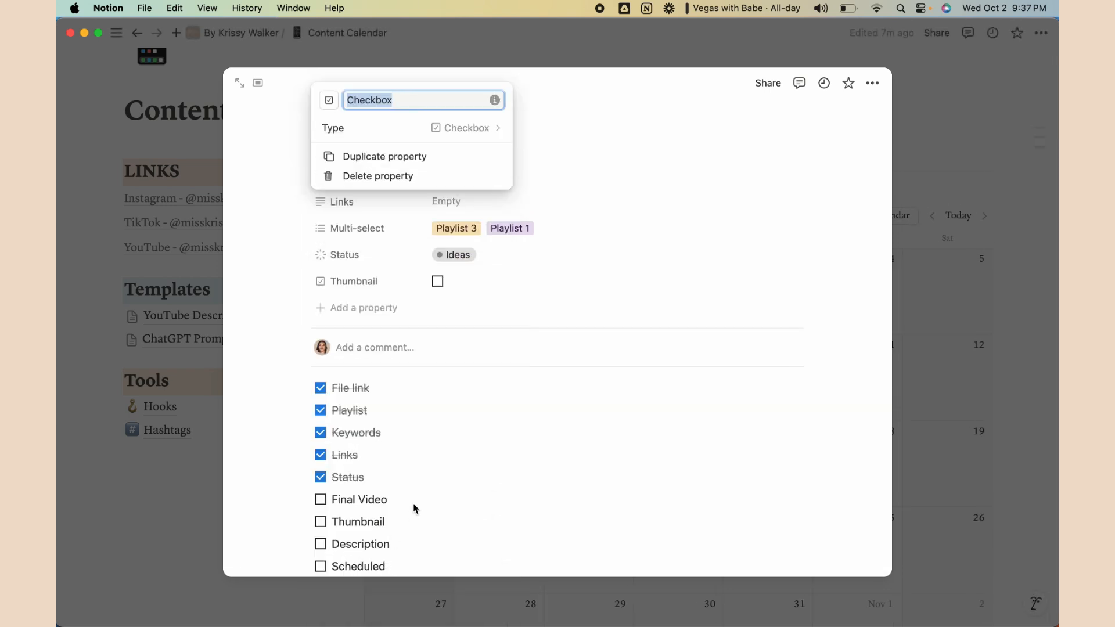
pyautogui.write('Description')
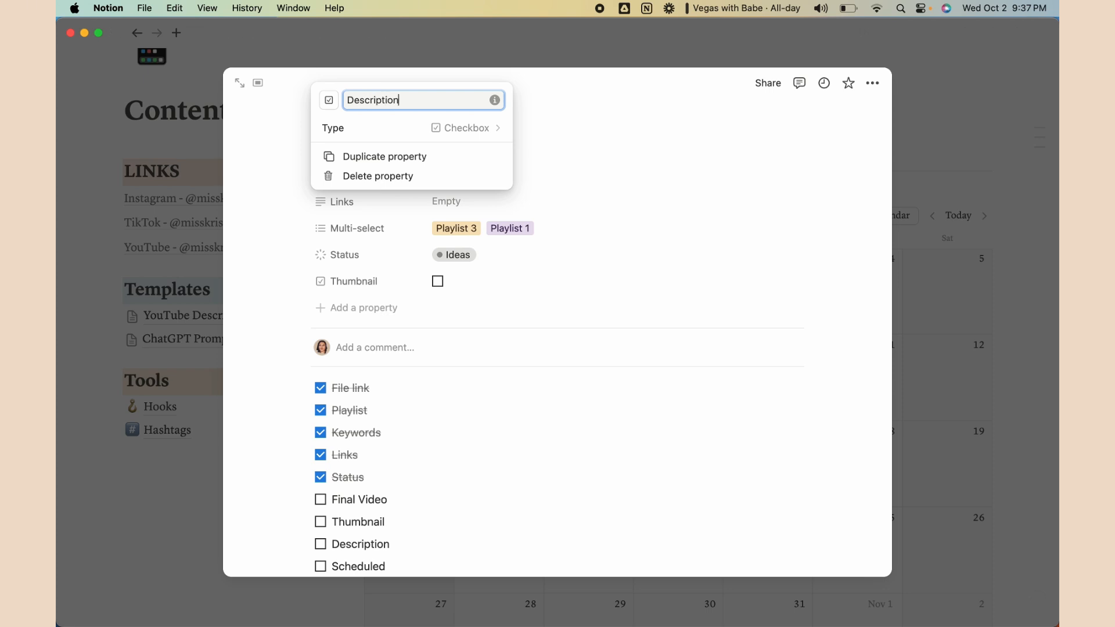
pyautogui.press('Return')
pyautogui.click(391, 340)
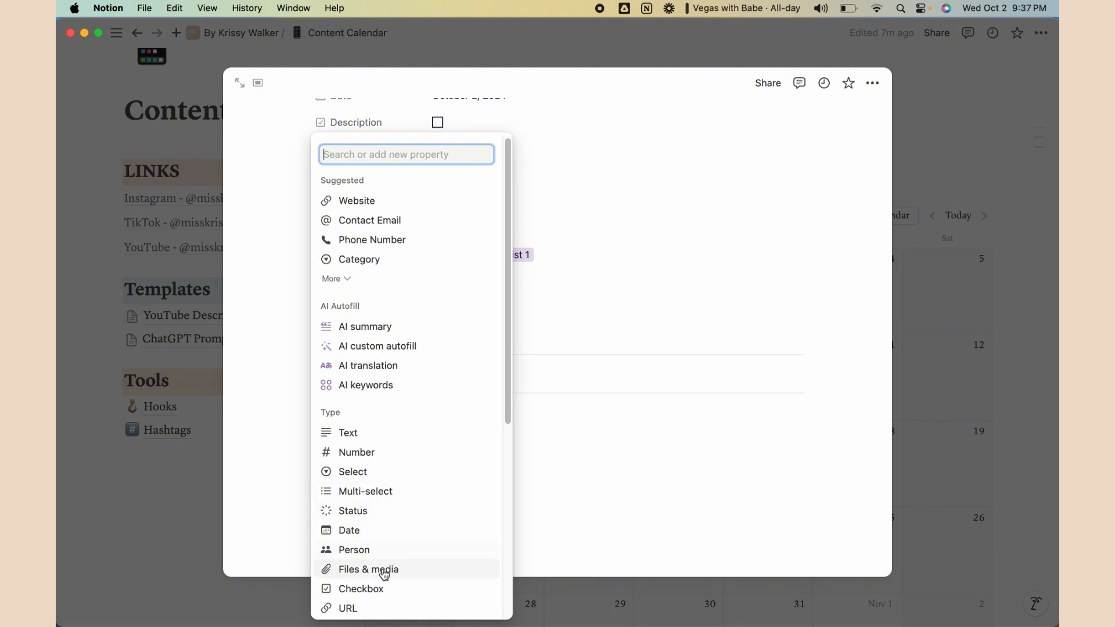
pyautogui.click(374, 587)
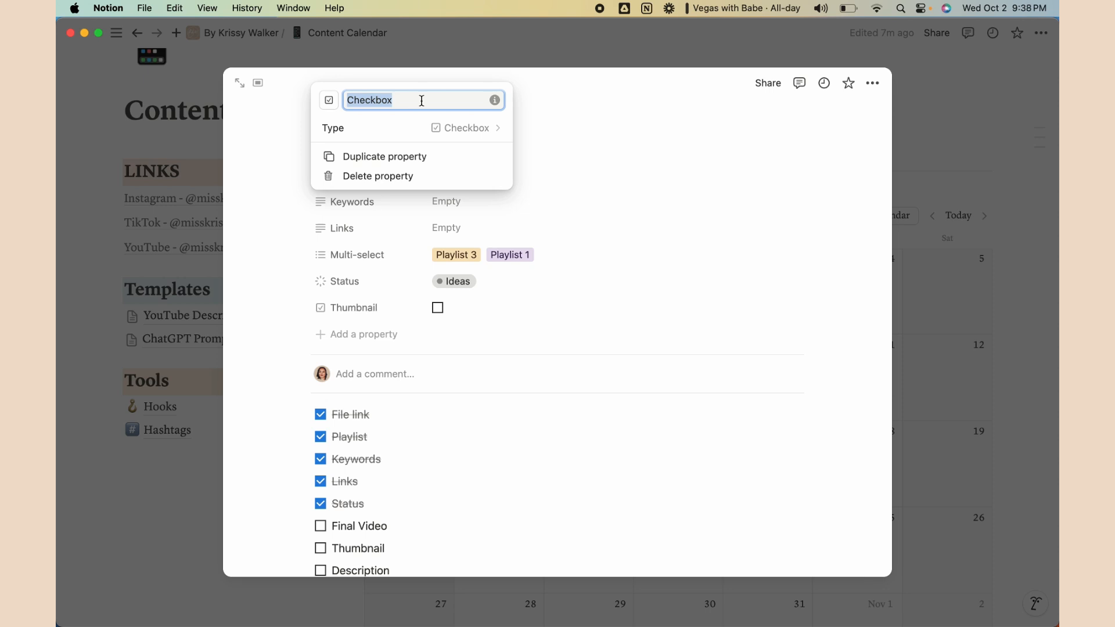
pyautogui.write('Scheduled')
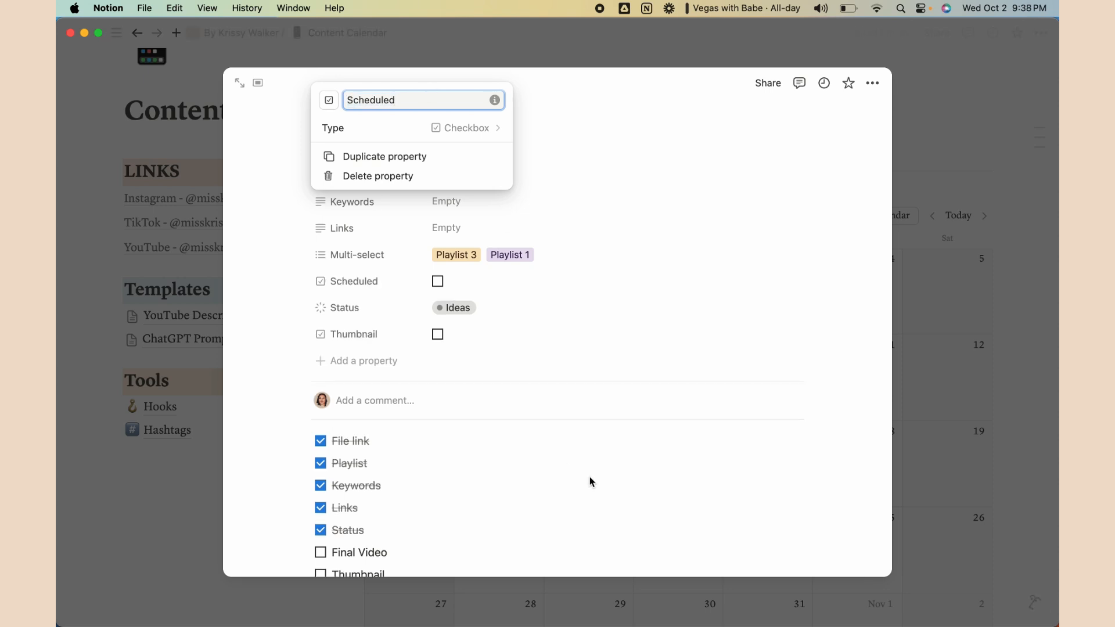
pyautogui.press('Return')
pyautogui.scroll(-3, 465, 482)
# Tick off Scheduled, Description, Thumbnail and Final Video on the checklist
pyautogui.click(320, 482)
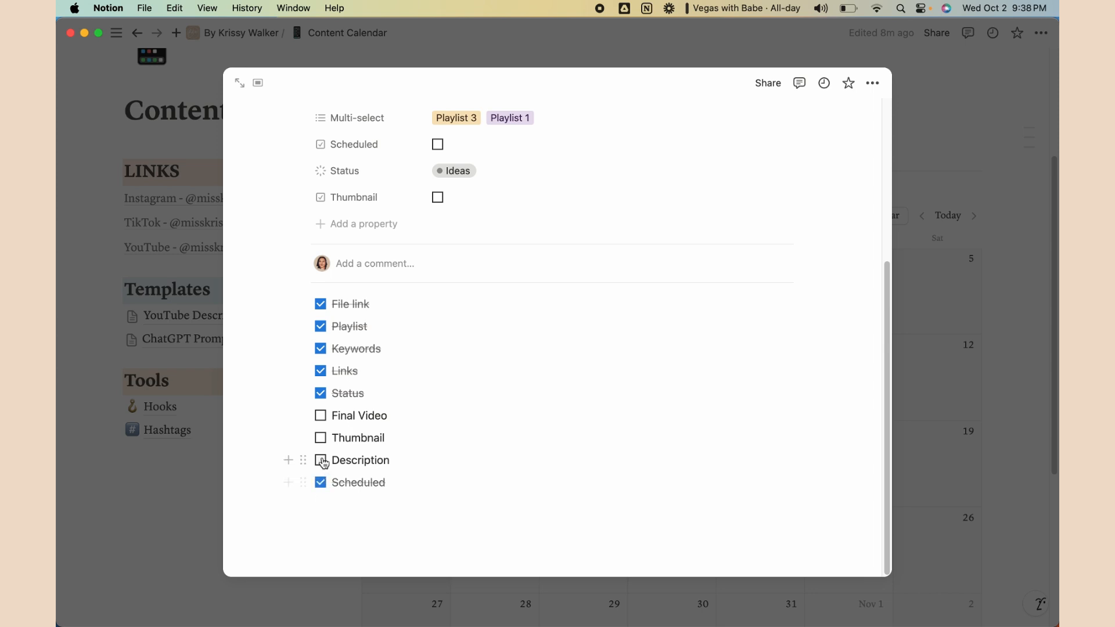
pyautogui.click(320, 460)
pyautogui.click(320, 438)
pyautogui.click(320, 415)
# Reorder properties so Multi-select follows Status and the four checkboxes come last
pyautogui.scroll(5, 574, 443)
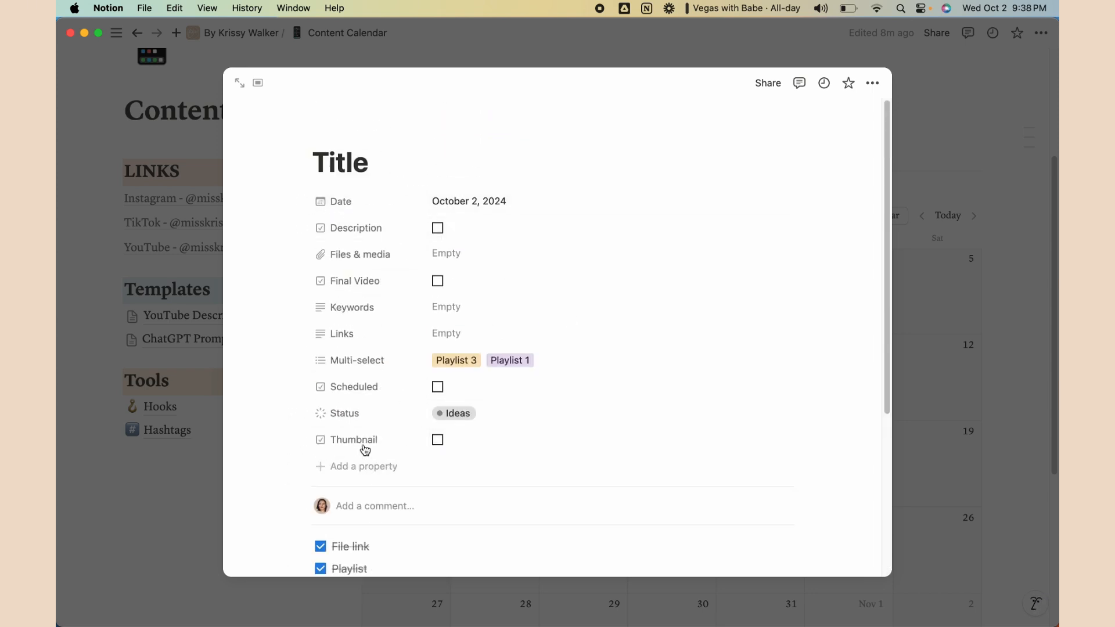
pyautogui.moveTo(301, 227); pyautogui.dragTo(318, 442)
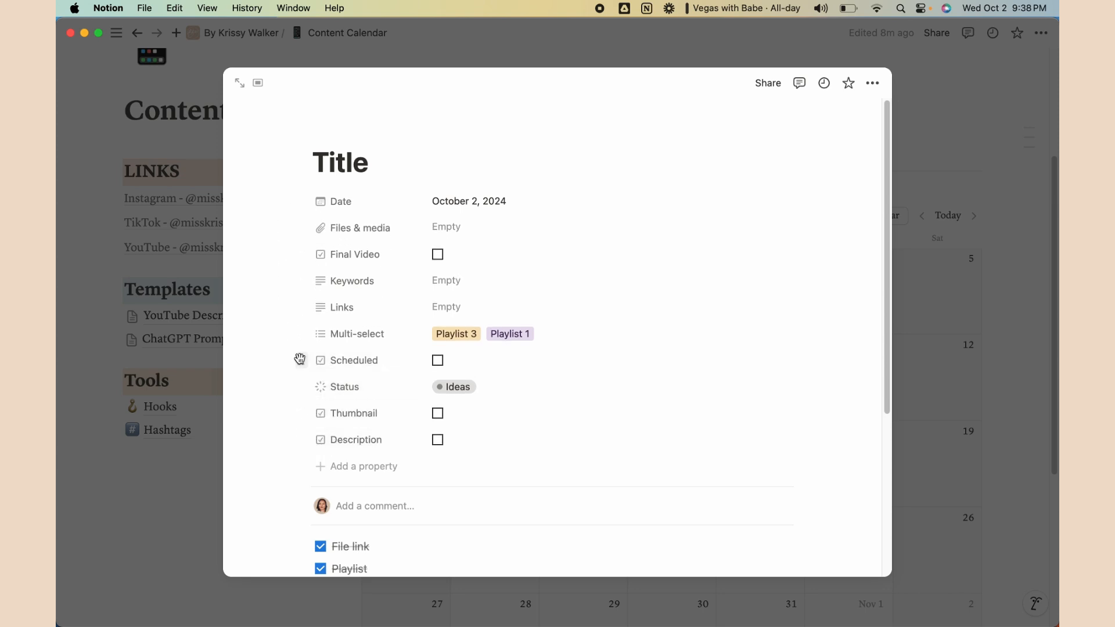
pyautogui.moveTo(301, 359); pyautogui.dragTo(302, 440)
pyautogui.moveTo(302, 256)
pyautogui.mouseDown()
pyautogui.moveTo(318, 374)
pyautogui.moveTo(301, 332)
pyautogui.moveTo(305, 233)
pyautogui.mouseUp()
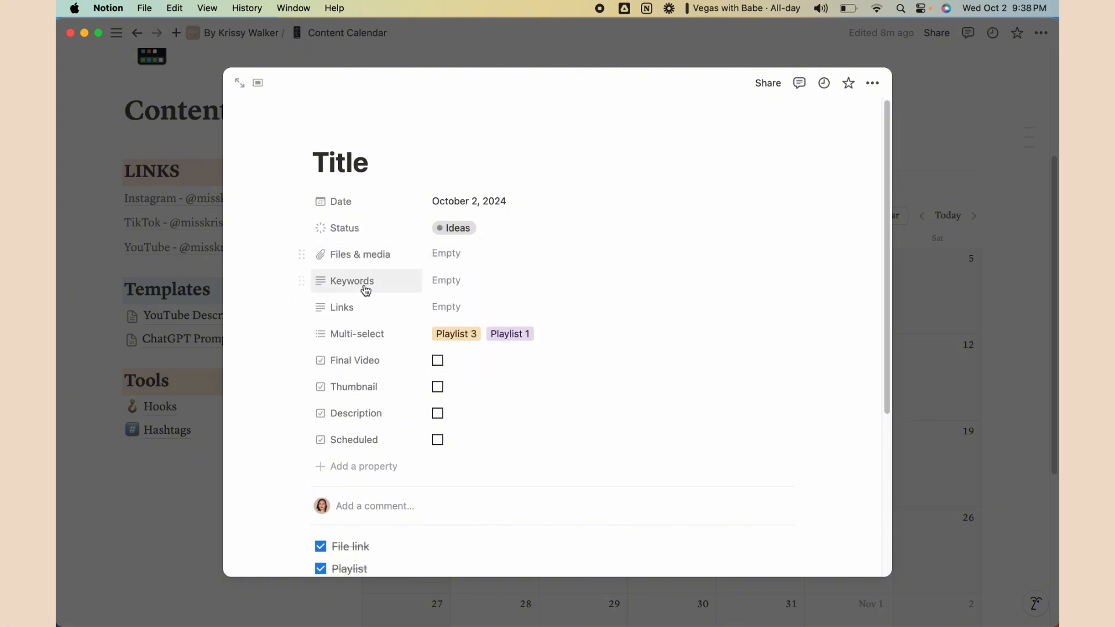
pyautogui.moveTo(301, 333); pyautogui.dragTo(303, 249)
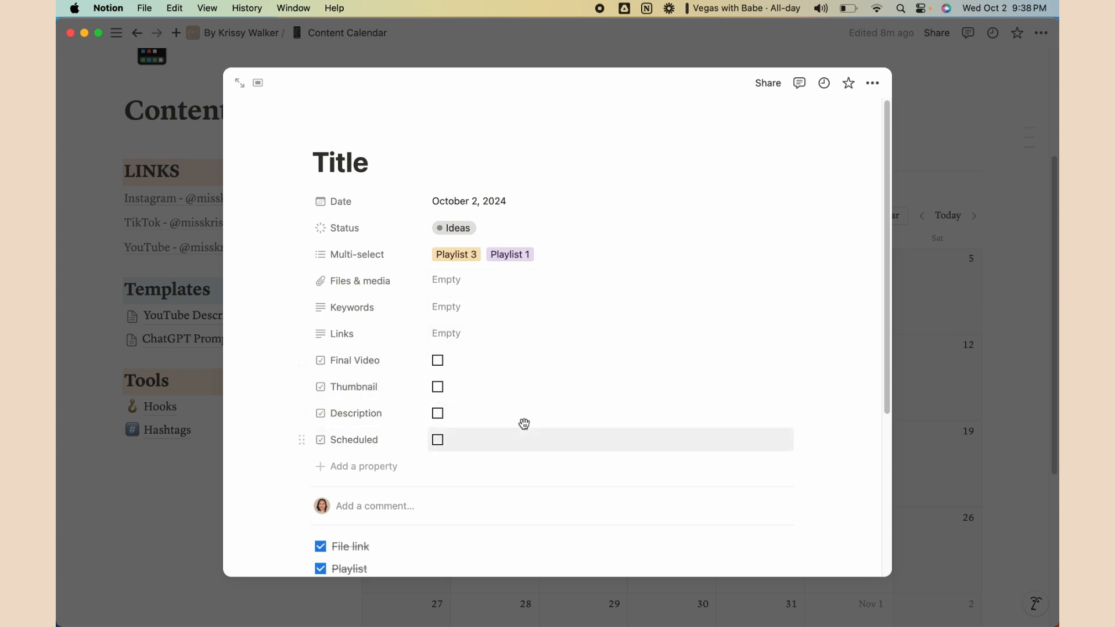
pyautogui.scroll(-2, 604, 409)
pyautogui.scroll(-5, 602, 410)
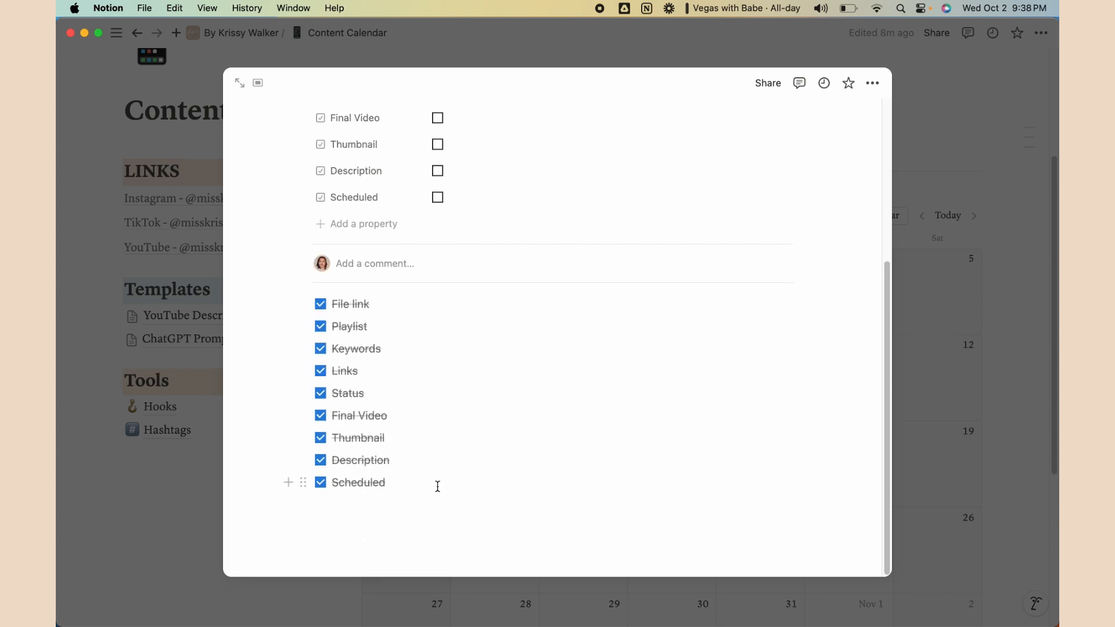
# Delete all nine completed to-do items, leaving a single empty text block in the body
pyautogui.moveTo(438, 483); pyautogui.dragTo(347, 308)
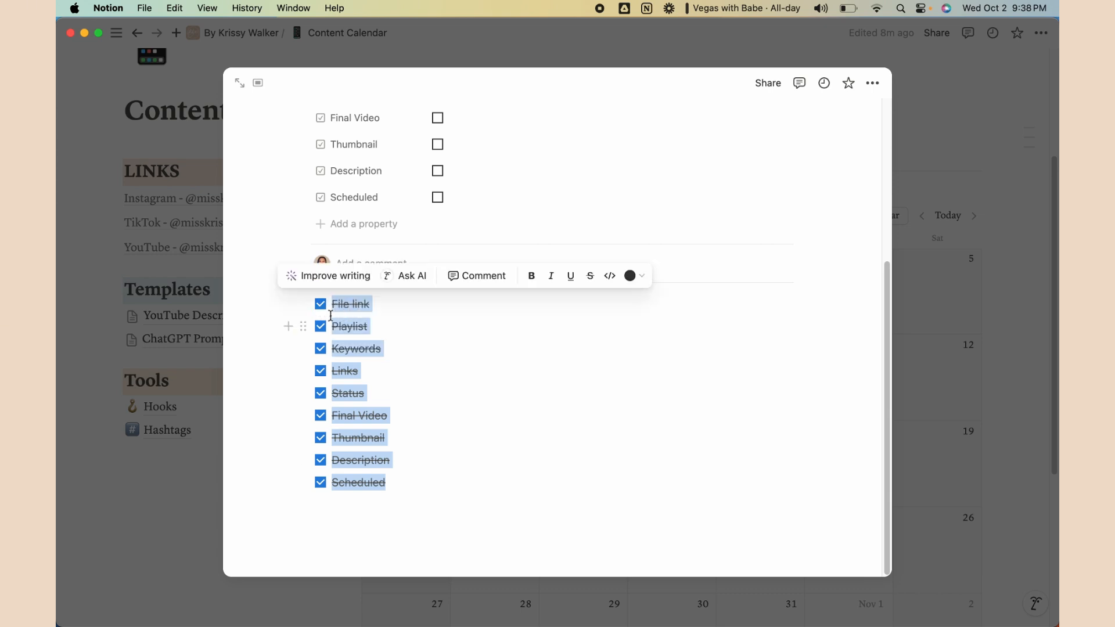
pyautogui.press('BackSpace')
pyautogui.press('BackSpace')
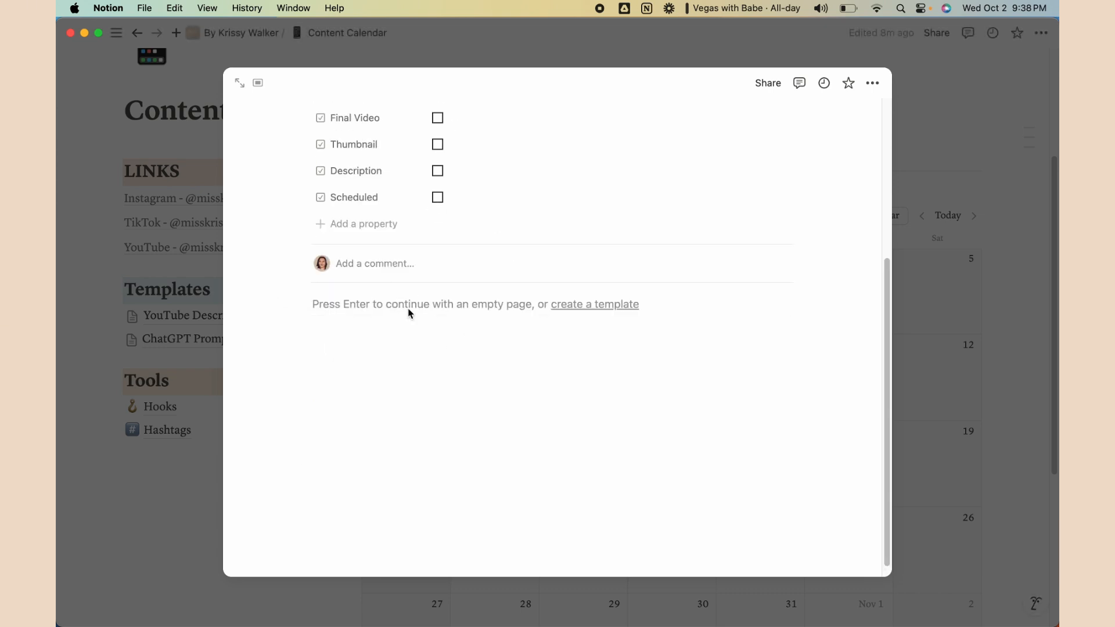
pyautogui.scroll(3, 436, 290)
pyautogui.click(383, 489)
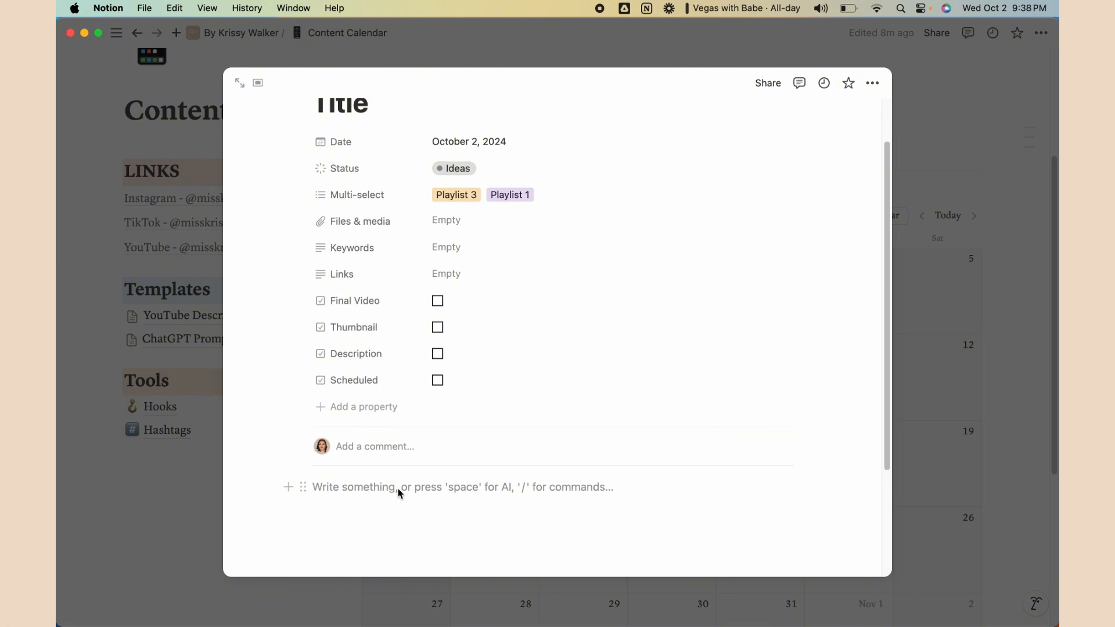
pyautogui.scroll(-2, 386, 465)
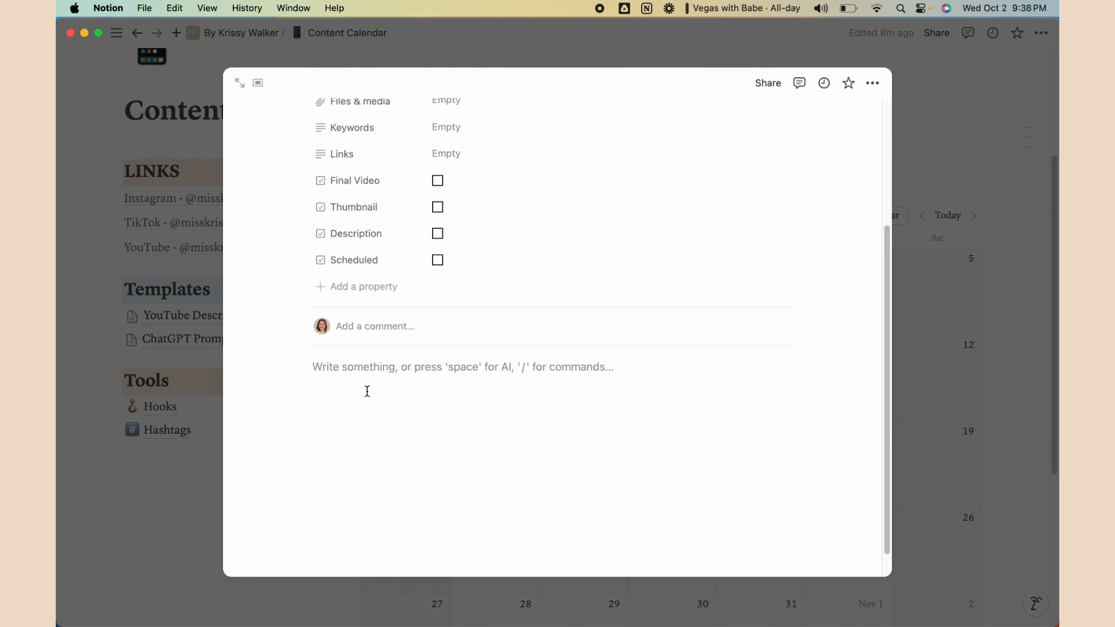
# Copy the YouTube Description Template text from Product Links down
pyautogui.click(202, 474)
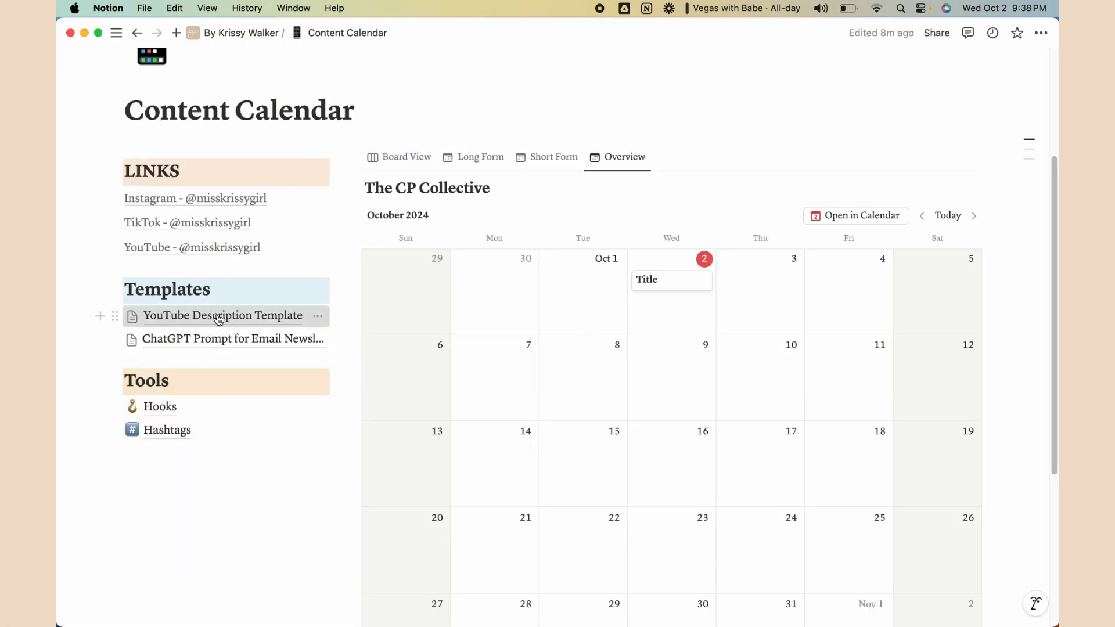
pyautogui.click(177, 316)
pyautogui.moveTo(809, 468); pyautogui.dragTo(294, 194)
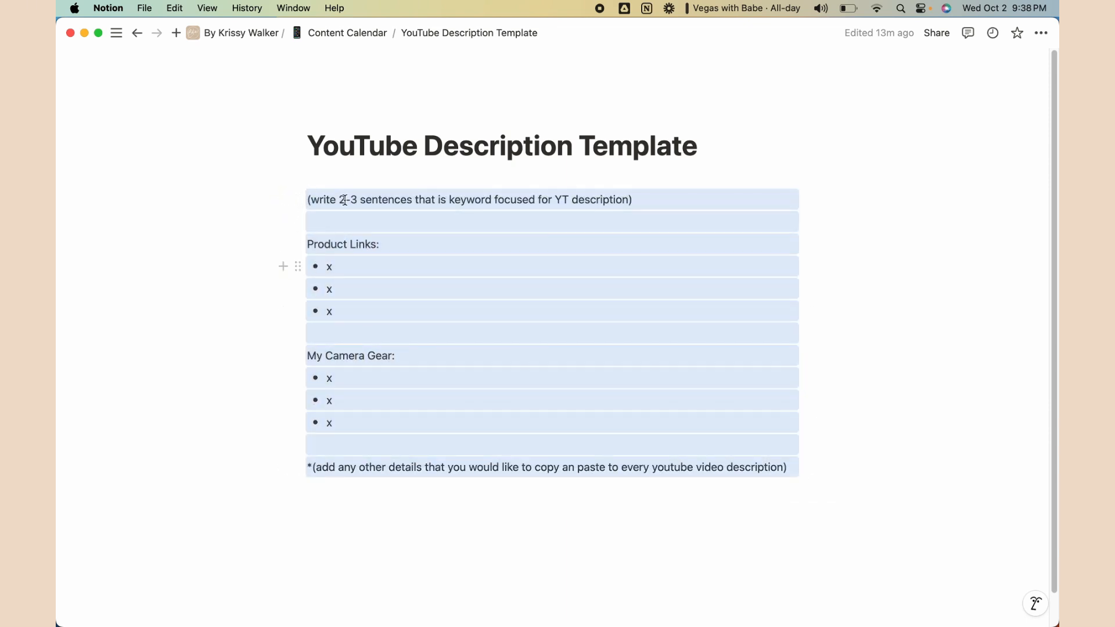
pyautogui.click(348, 33)
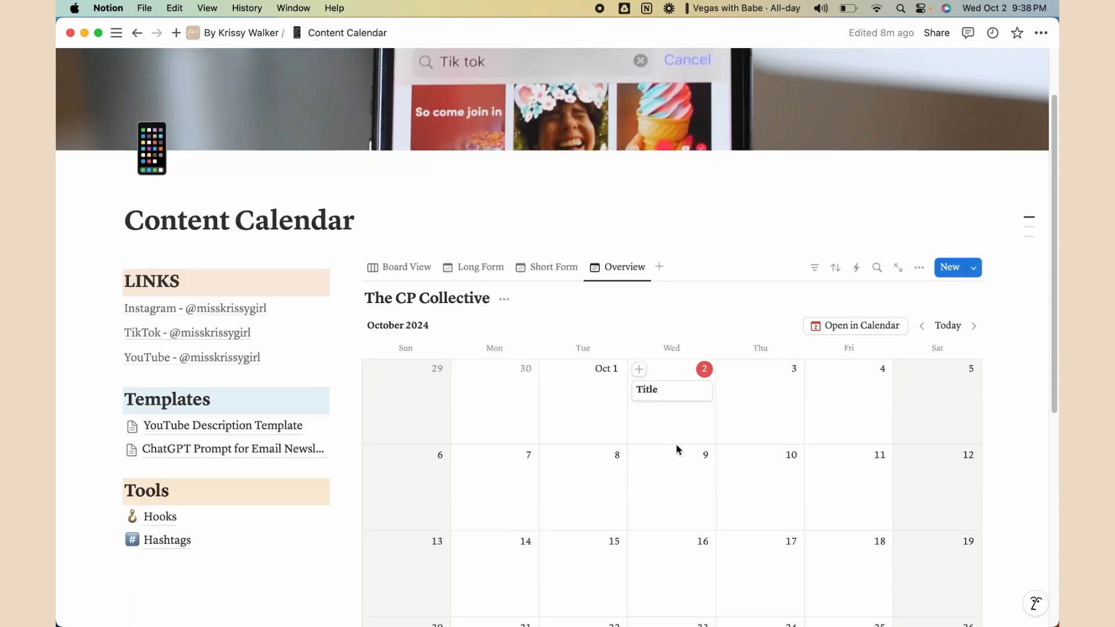
pyautogui.scroll(-2, 676, 448)
# Paste the description template into the body of the Oct 2 Title page
pyautogui.click(676, 336)
pyautogui.scroll(-2, 424, 527)
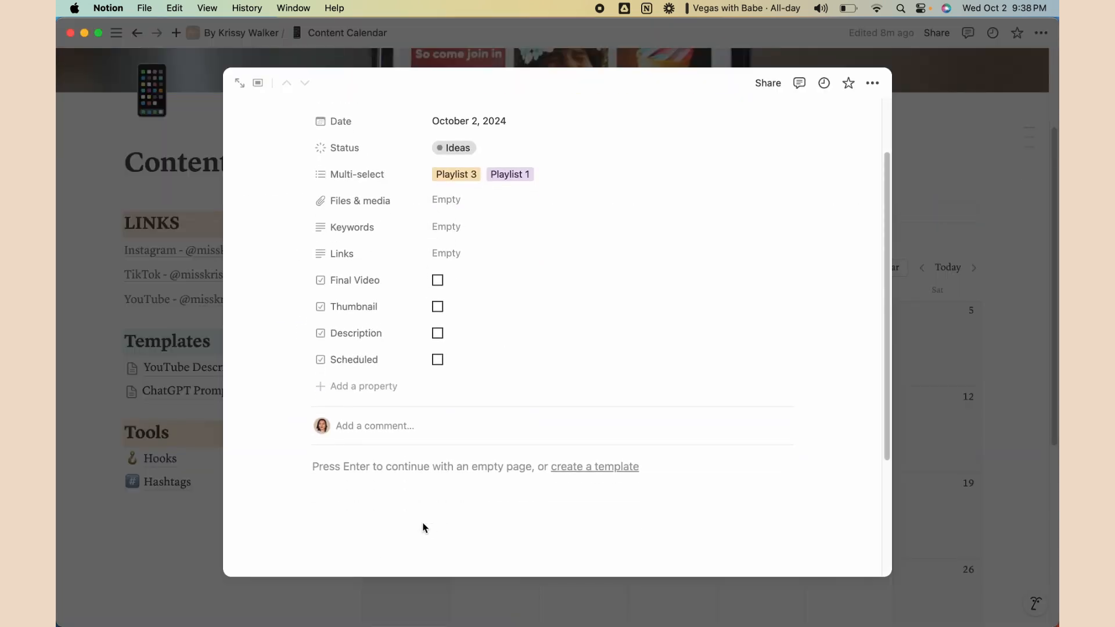
pyautogui.click(398, 468)
pyautogui.press('super+v')
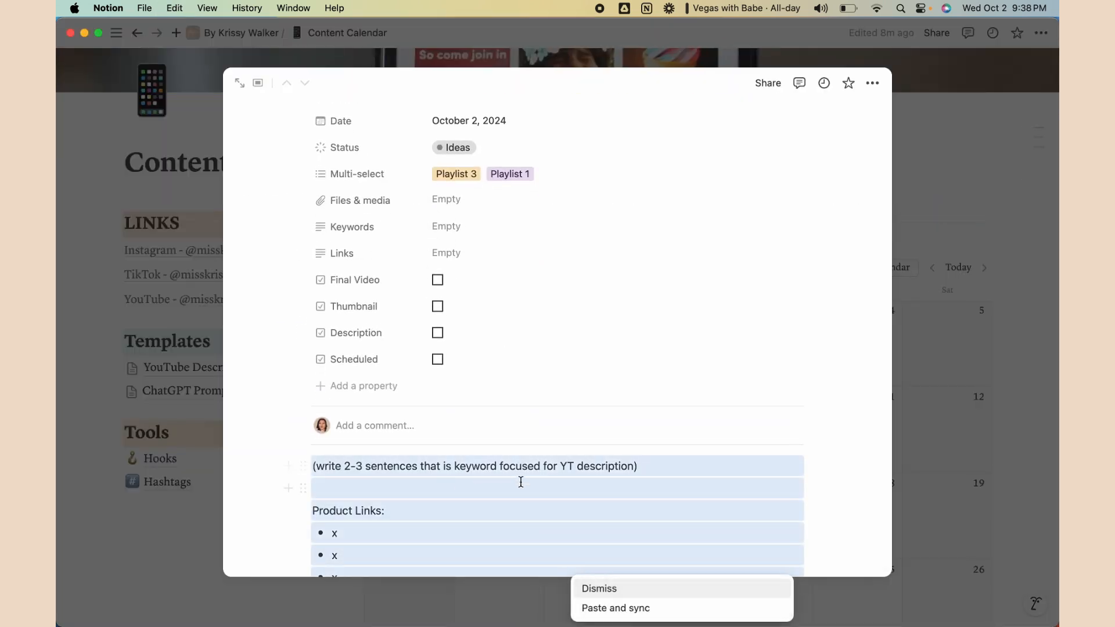
pyautogui.click(762, 475)
pyautogui.scroll(-3, 709, 472)
pyautogui.scroll(5, 652, 419)
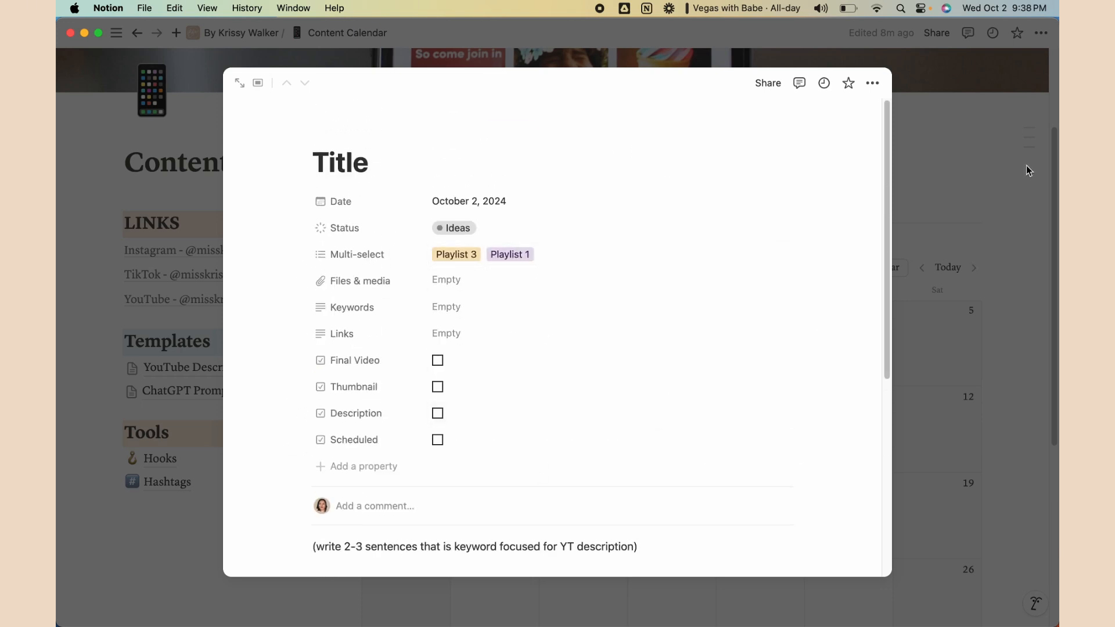
pyautogui.press('Escape')
# Add blank new pages on October 3 and October 4 in the calendar
pyautogui.click(734, 315)
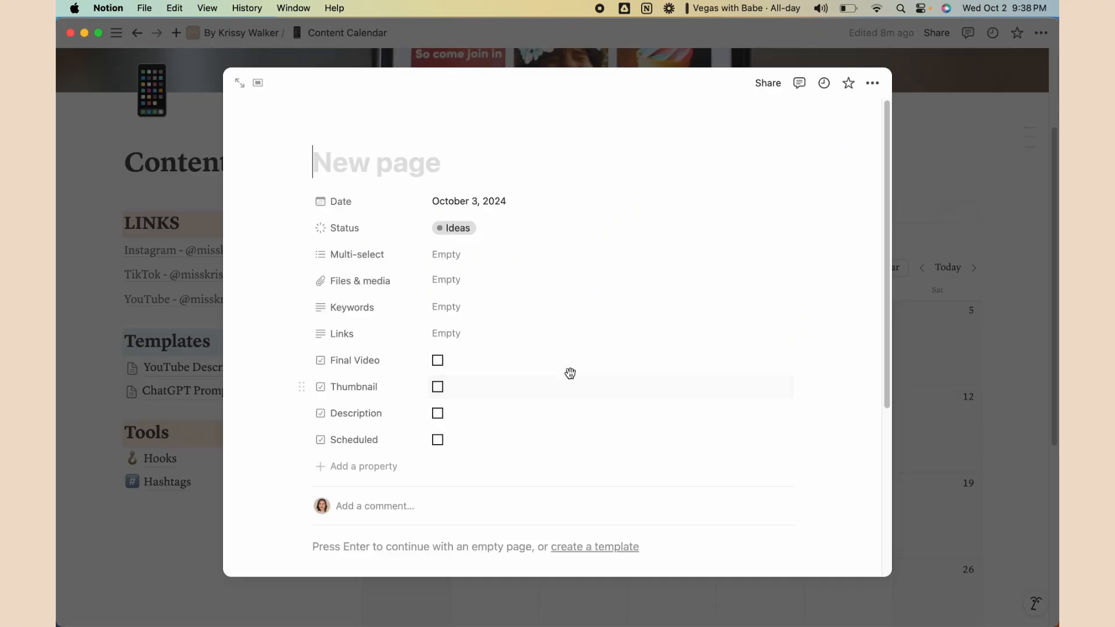
pyautogui.scroll(-5, 570, 373)
pyautogui.scroll(5, 453, 426)
pyautogui.click(952, 386)
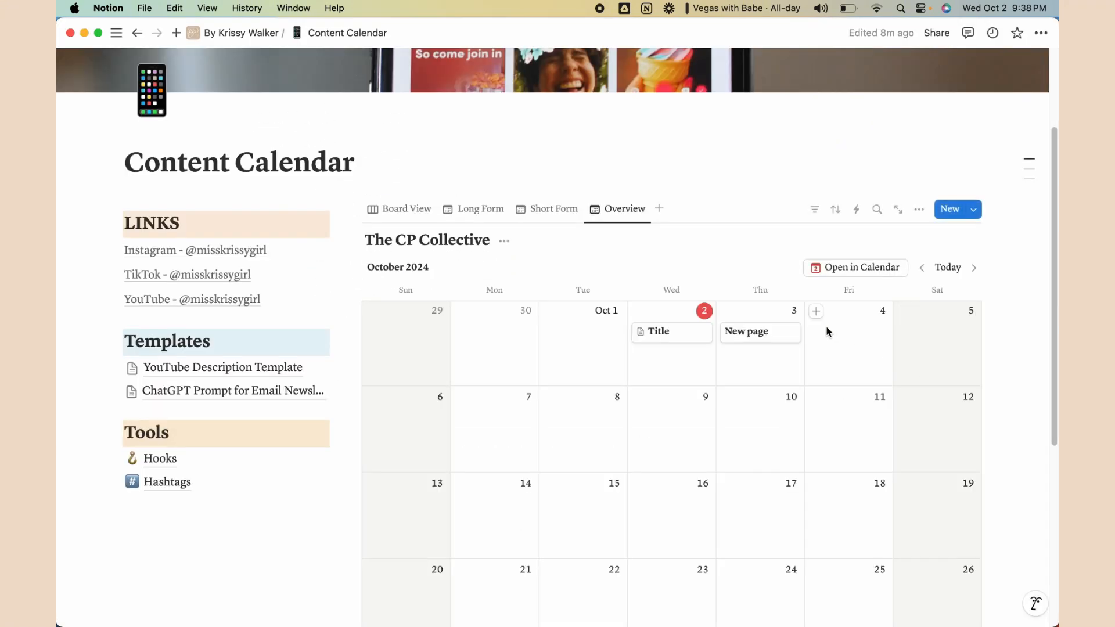
pyautogui.click(814, 317)
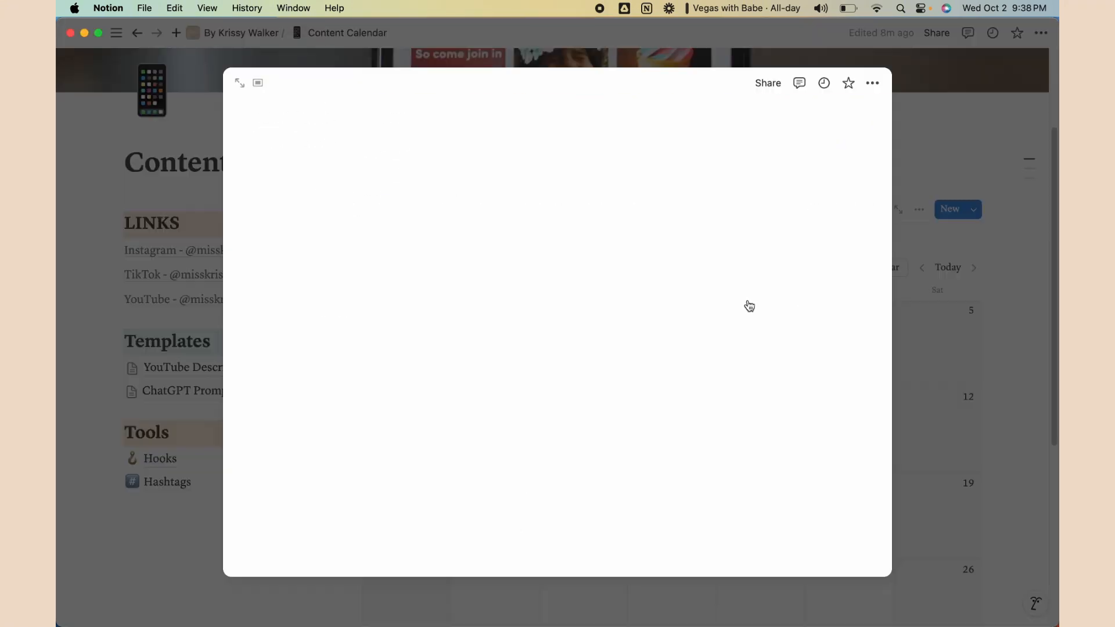
pyautogui.click(987, 341)
pyautogui.scroll(-2, 771, 389)
pyautogui.scroll(1, 755, 144)
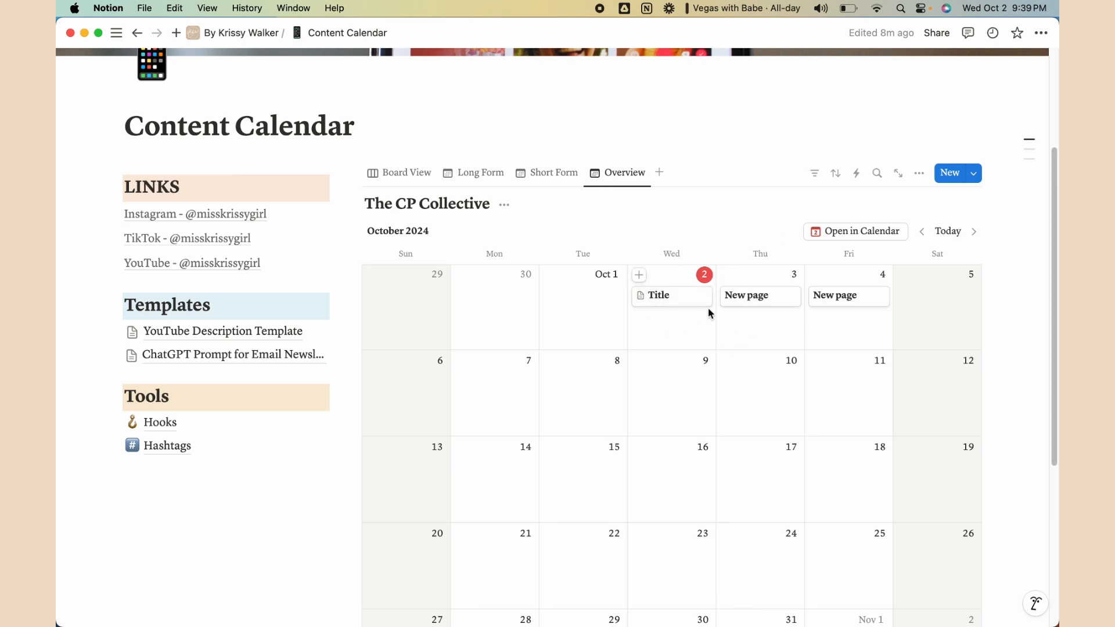
# Show Scheduled, Final Video, Description and Thumbnail on the Overview calendar cards
pyautogui.click(920, 177)
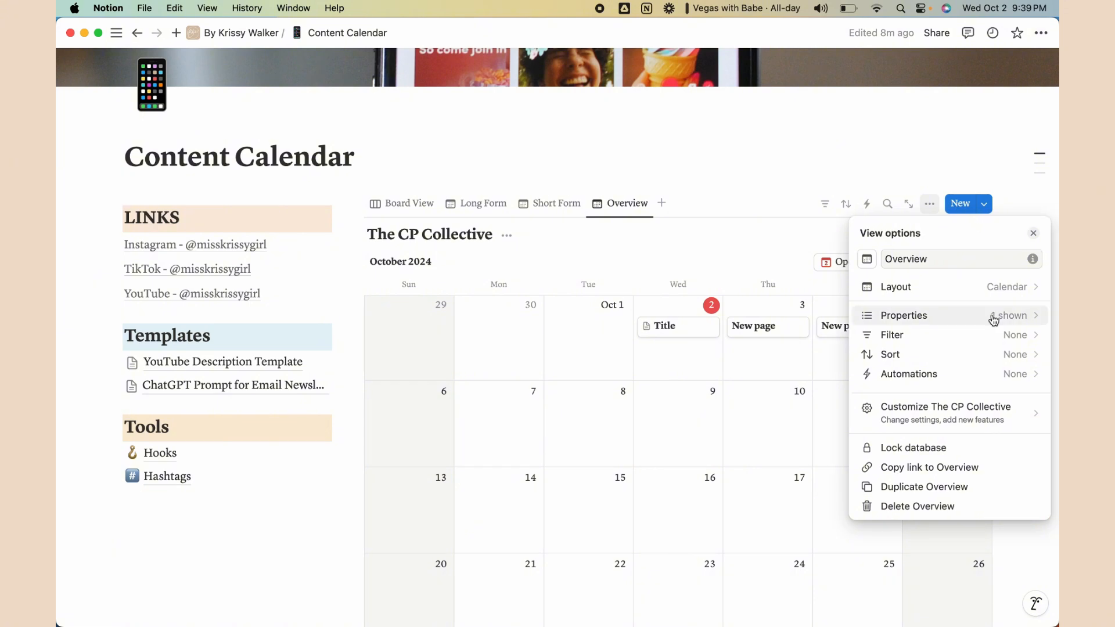
pyautogui.click(958, 320)
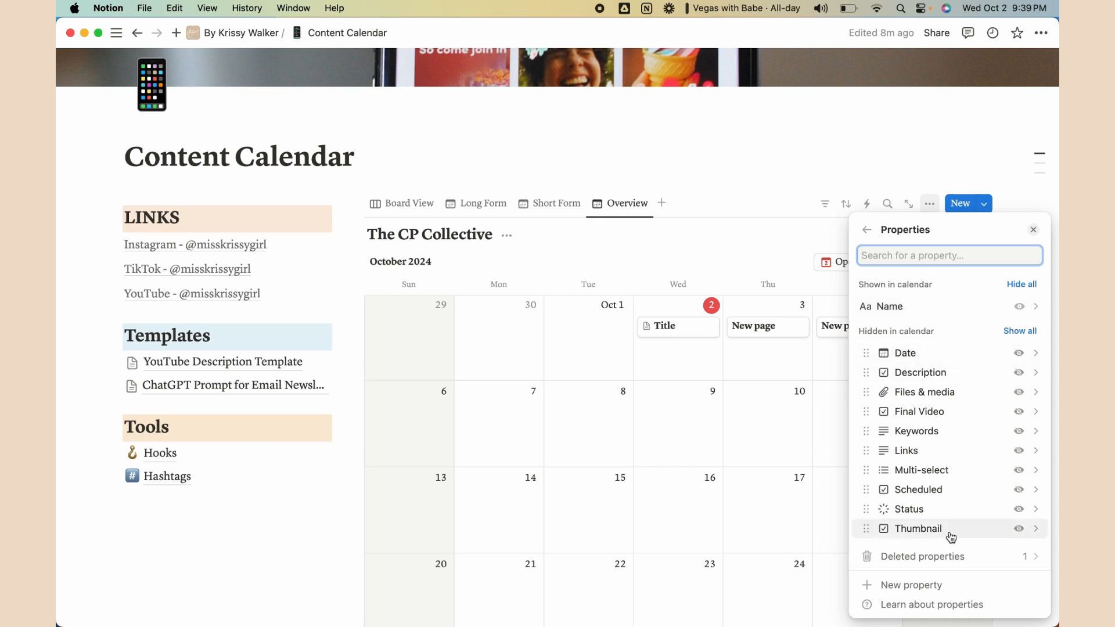
pyautogui.click(1017, 490)
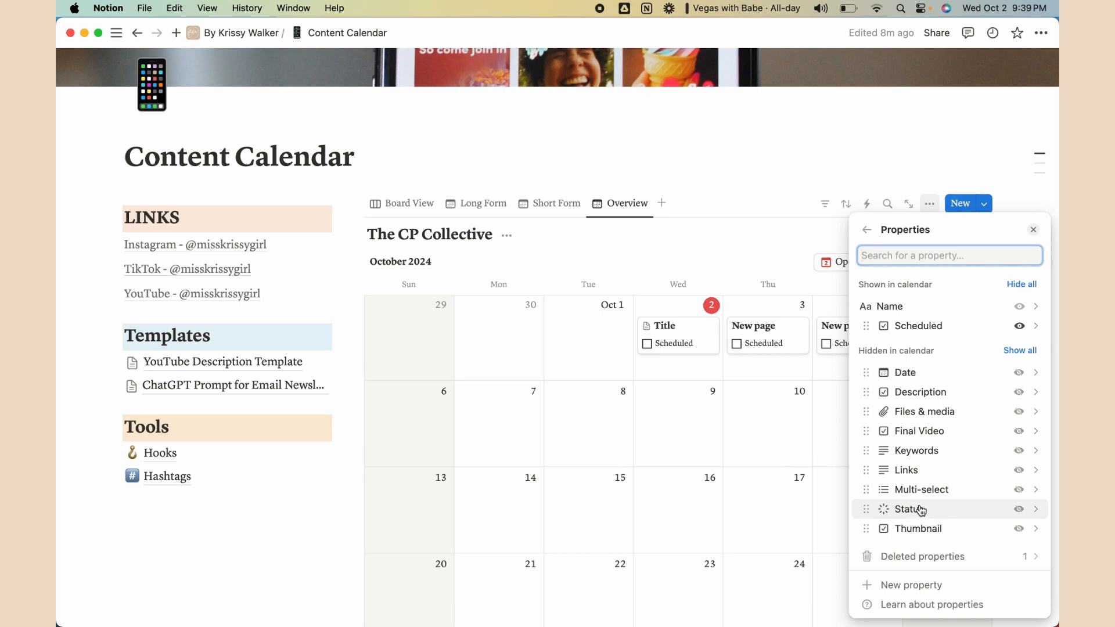
pyautogui.click(1018, 431)
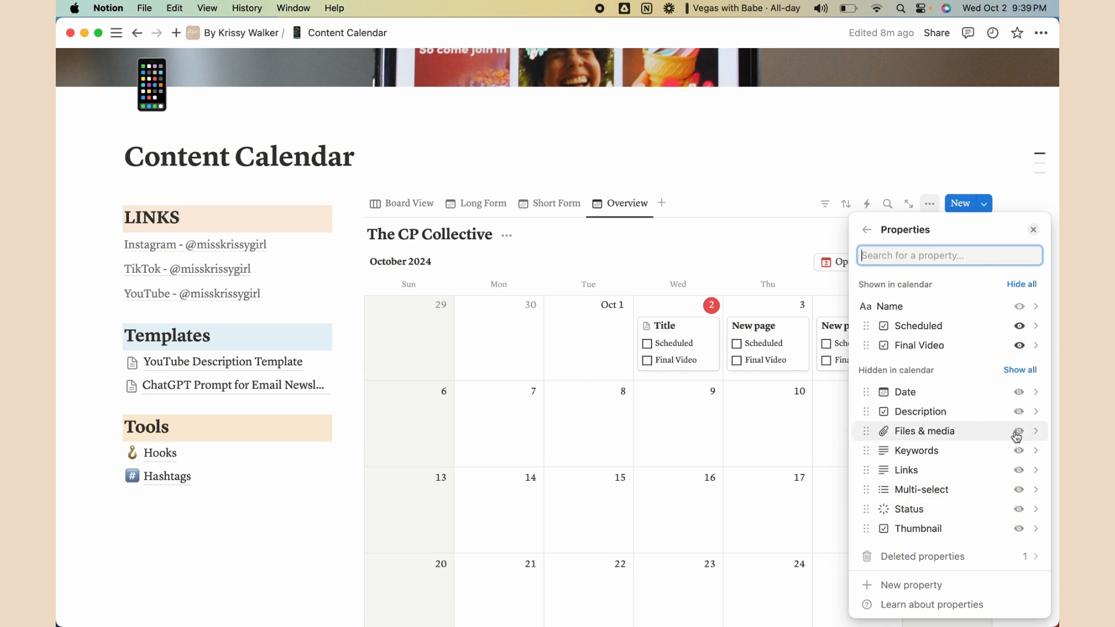
pyautogui.click(1018, 411)
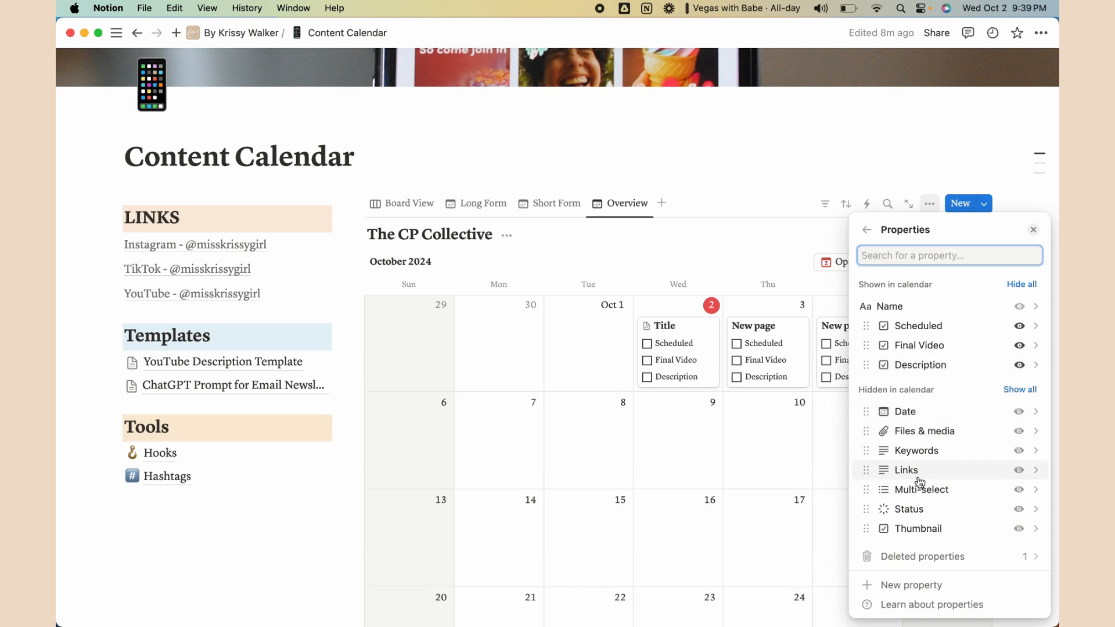
pyautogui.click(1018, 529)
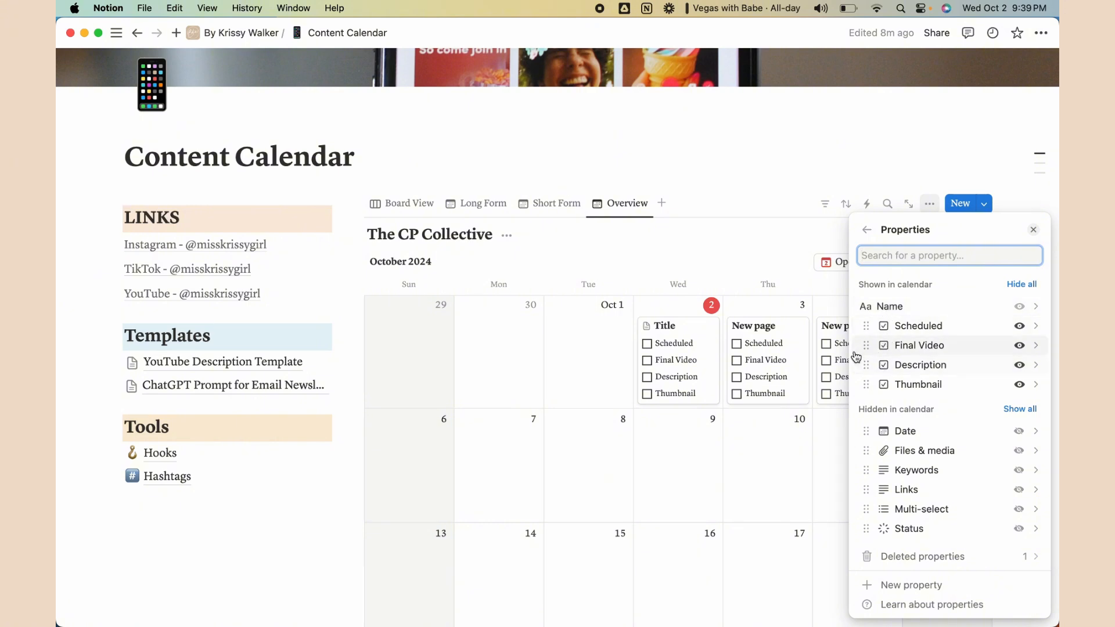
# Reorder the card properties to Thumbnail, Description, Final Video, then Scheduled
pyautogui.moveTo(864, 340); pyautogui.dragTo(861, 325)
pyautogui.moveTo(866, 384); pyautogui.dragTo(862, 343)
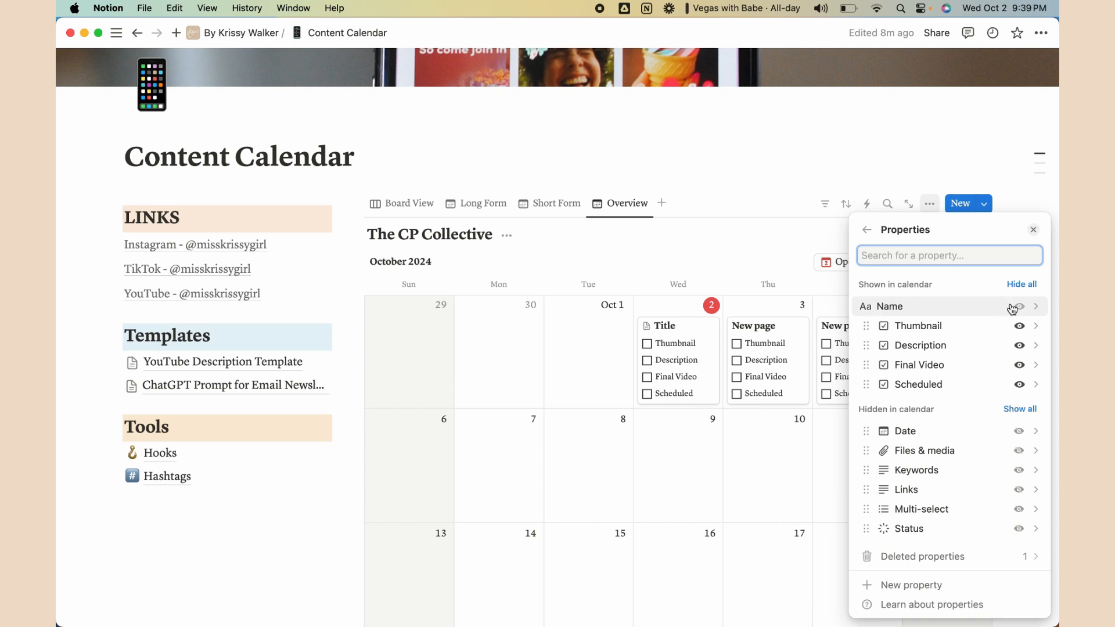
pyautogui.click(1020, 327)
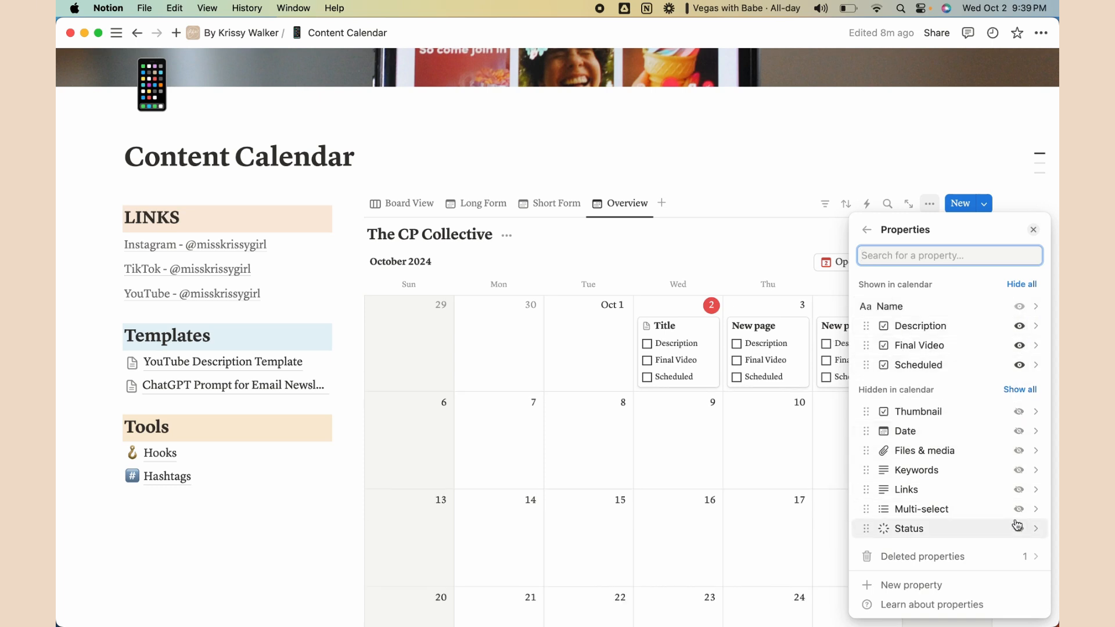
pyautogui.click(1019, 419)
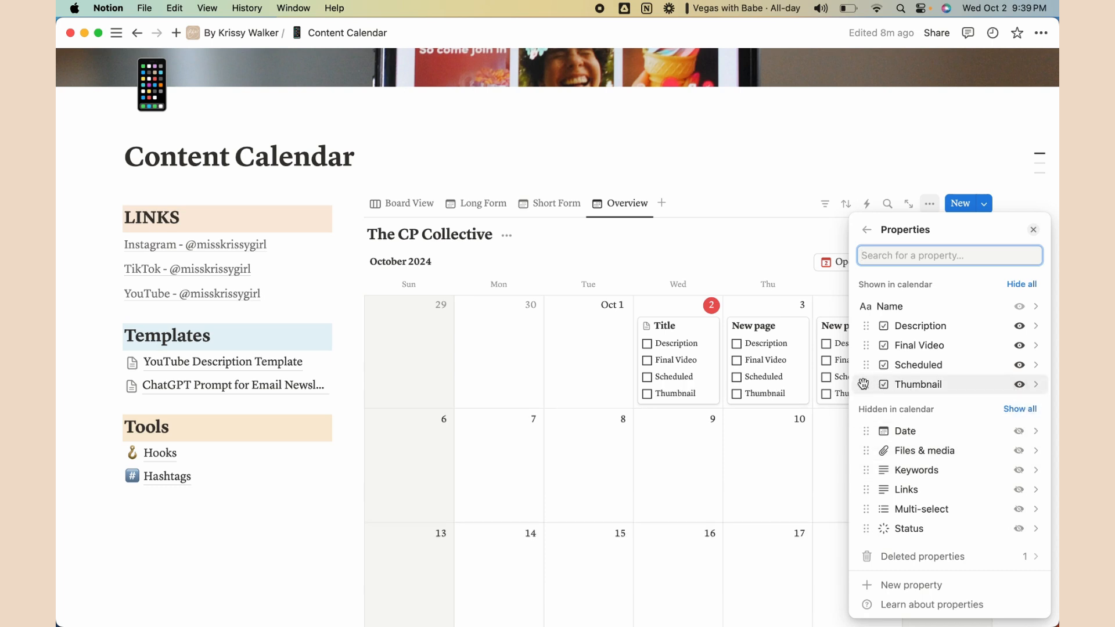
pyautogui.moveTo(863, 383); pyautogui.dragTo(864, 325)
pyautogui.click(719, 256)
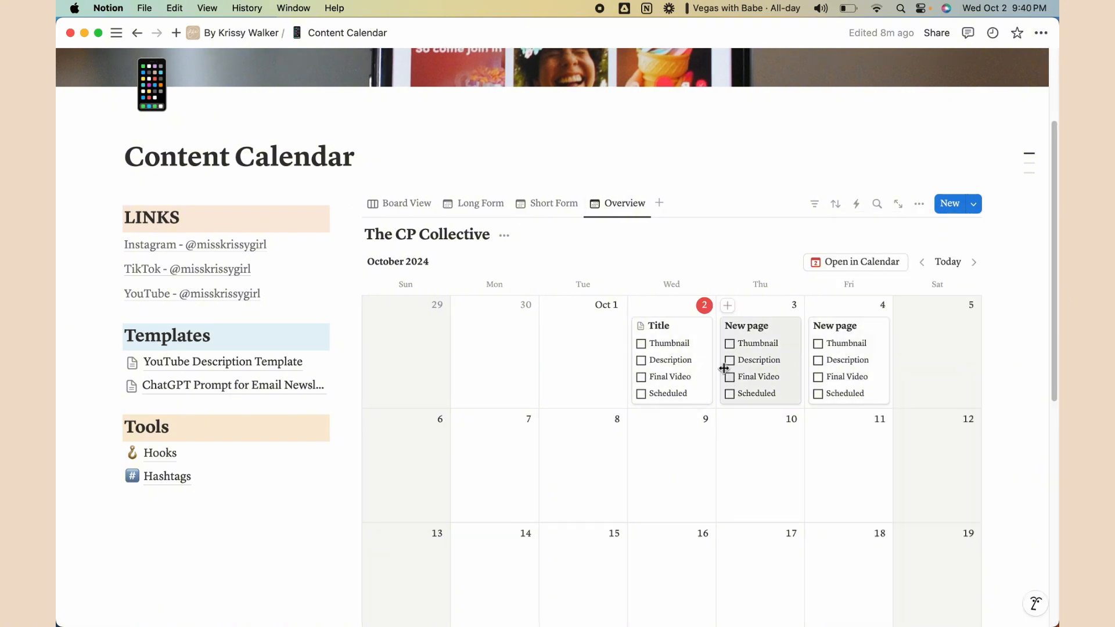
# Add a Select property named Type to the October 2 Title page
pyautogui.click(667, 327)
pyautogui.click(935, 329)
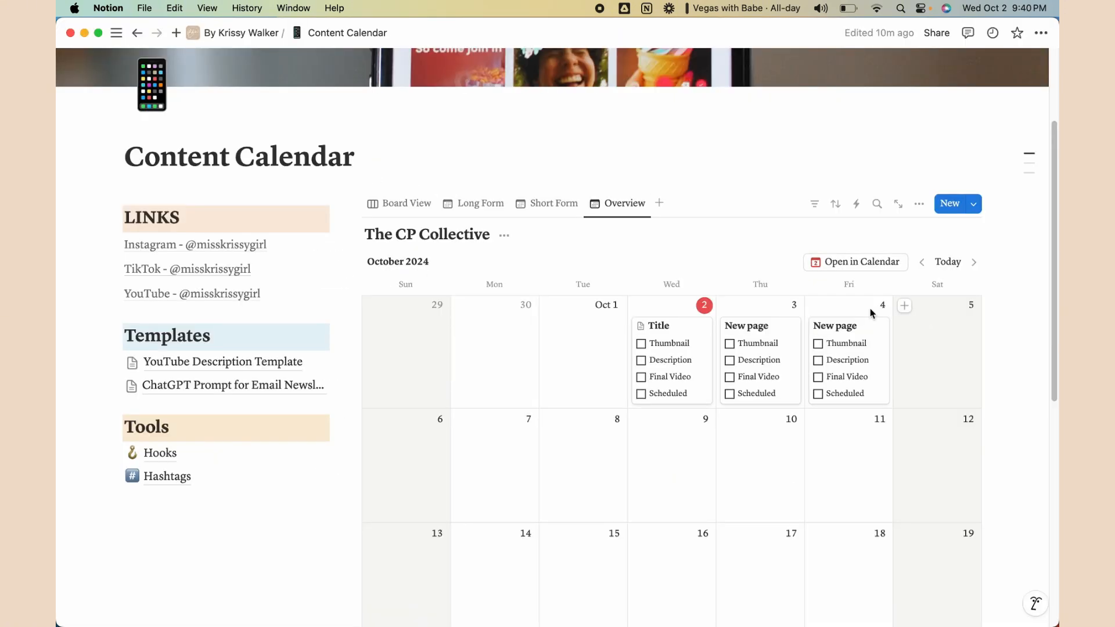
pyautogui.click(666, 336)
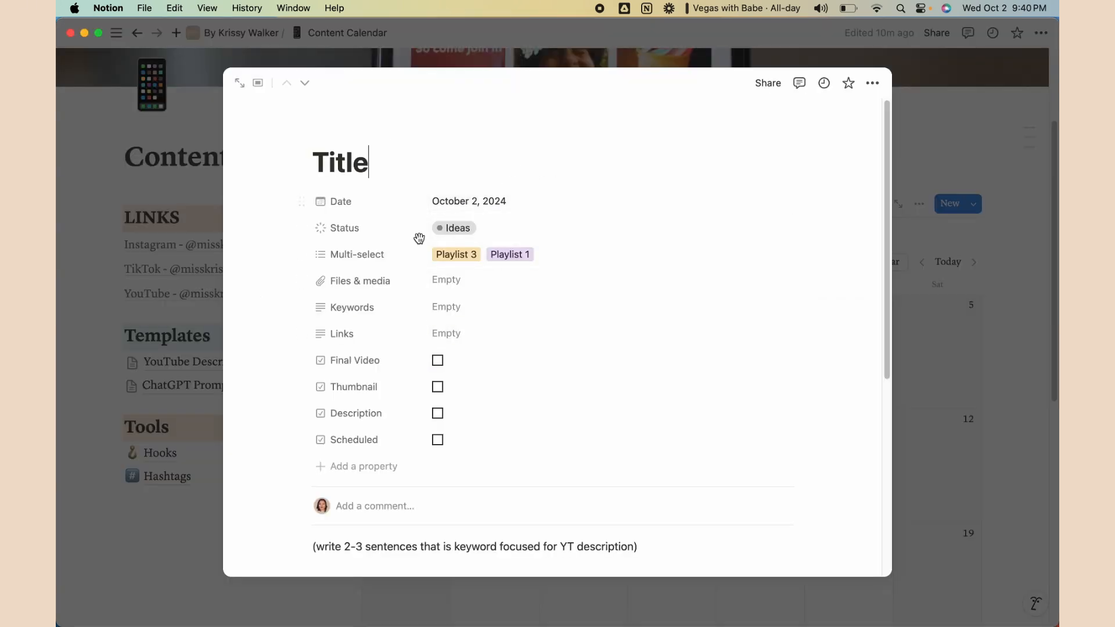
pyautogui.click(346, 462)
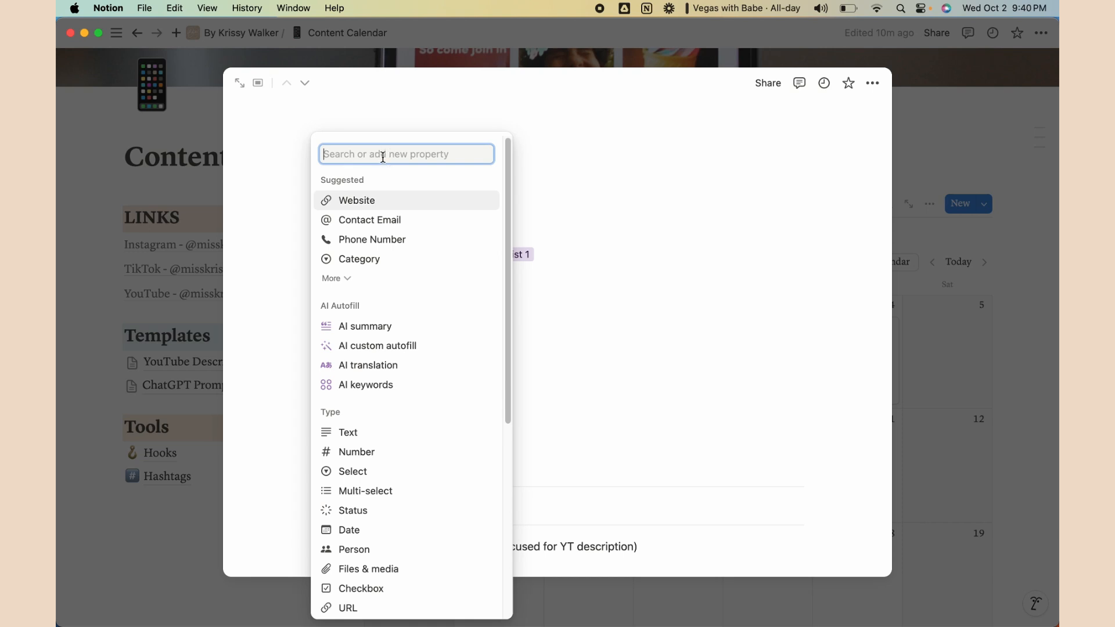
pyautogui.scroll(-3, 400, 428)
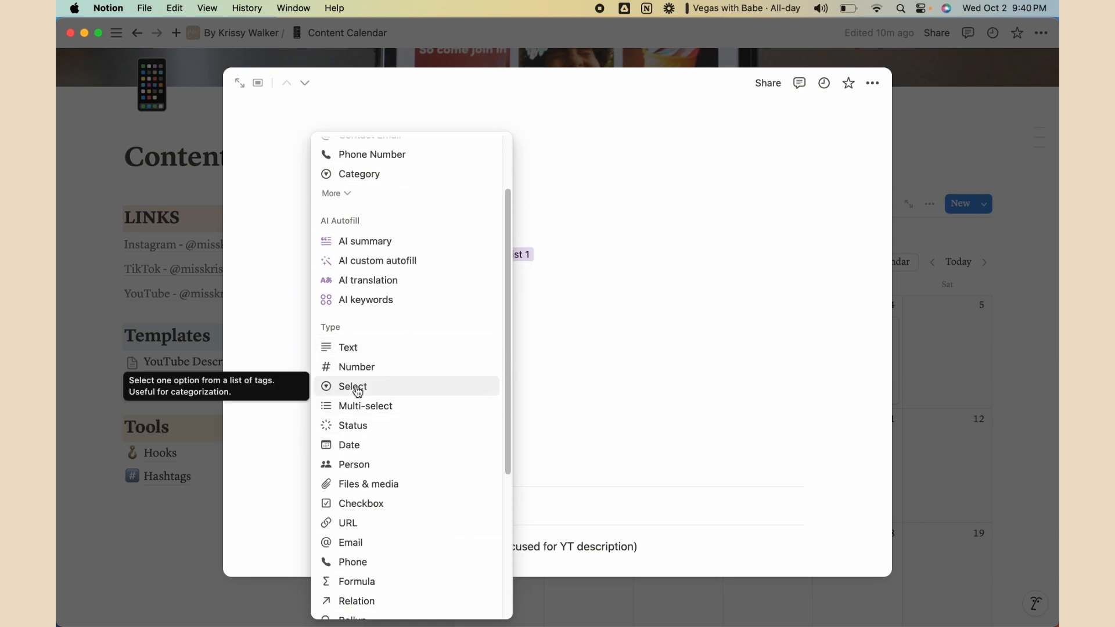
pyautogui.click(354, 387)
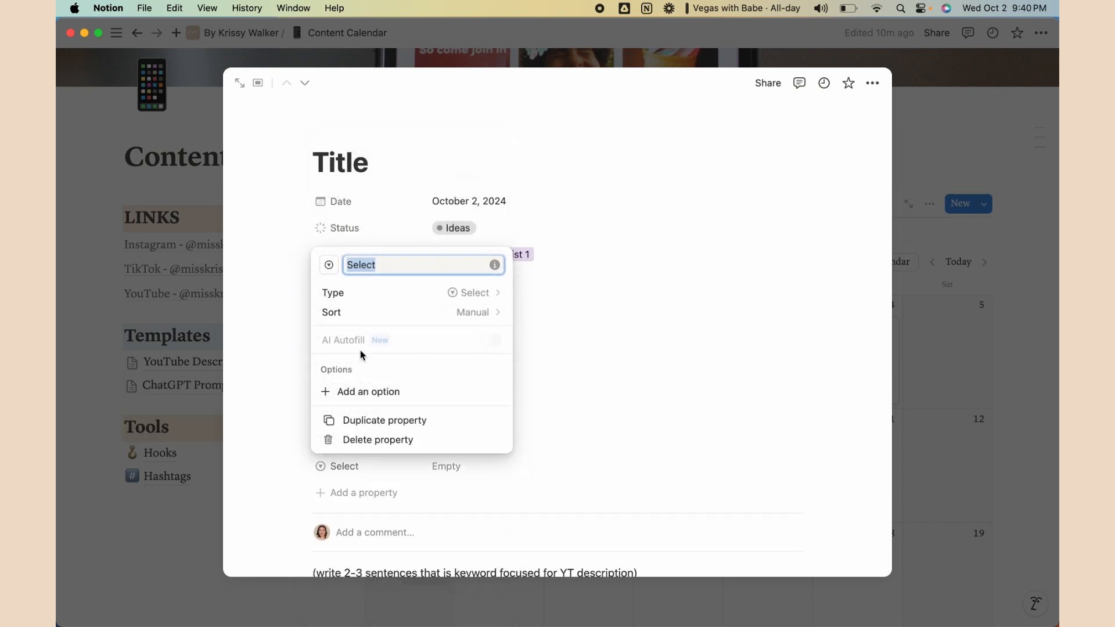
pyautogui.write('Type')
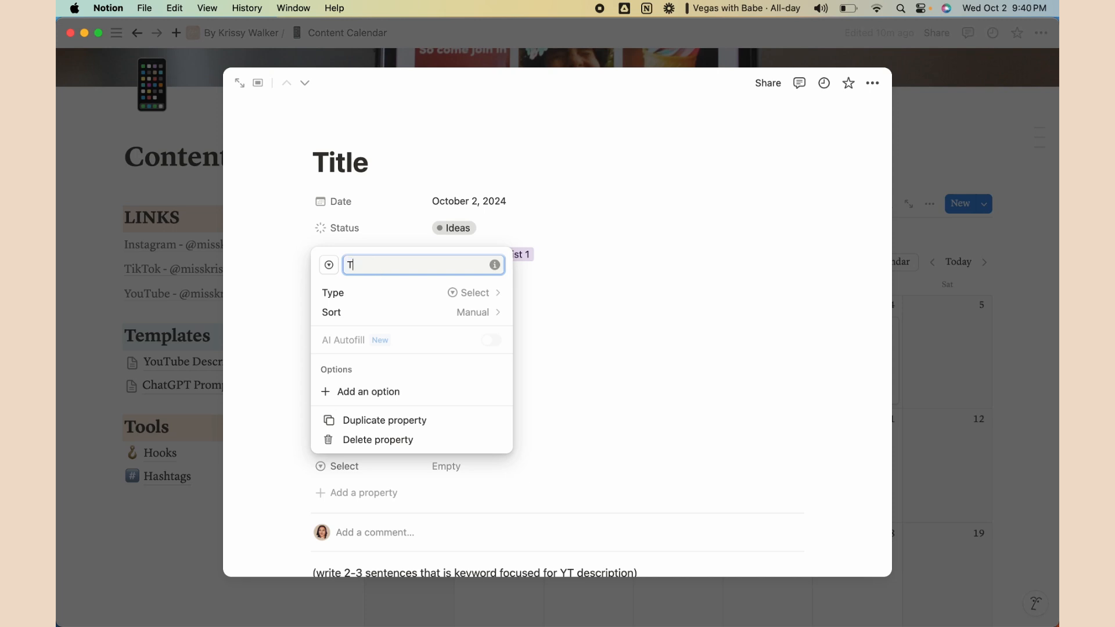
# Give the Type property the choices Long Form and Short Form
pyautogui.click(381, 392)
pyautogui.write('Long Form')
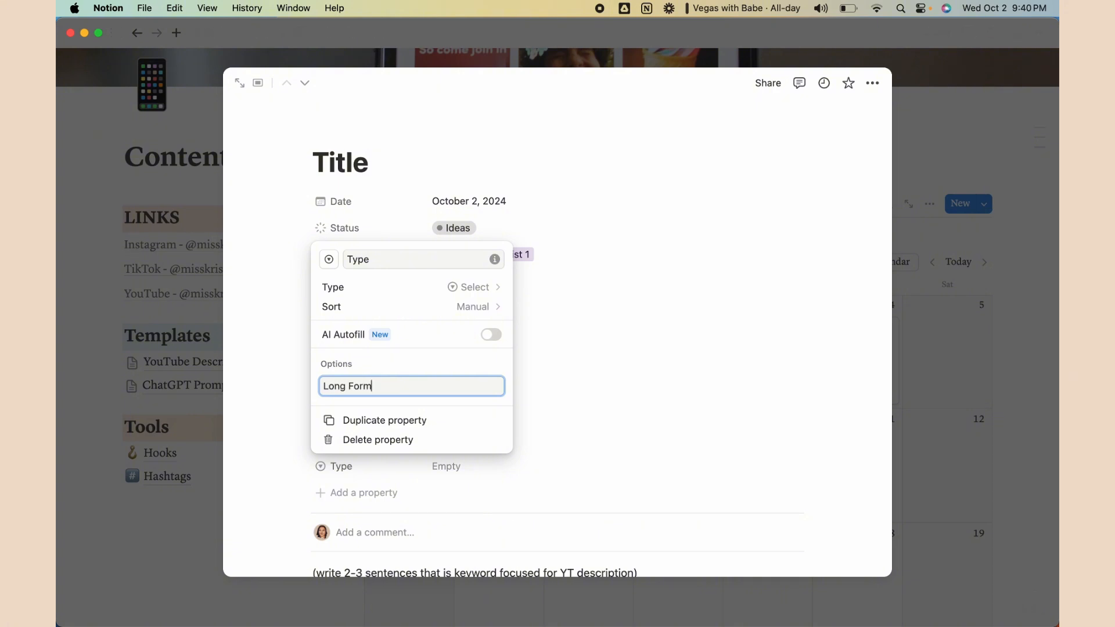
pyautogui.press('Return')
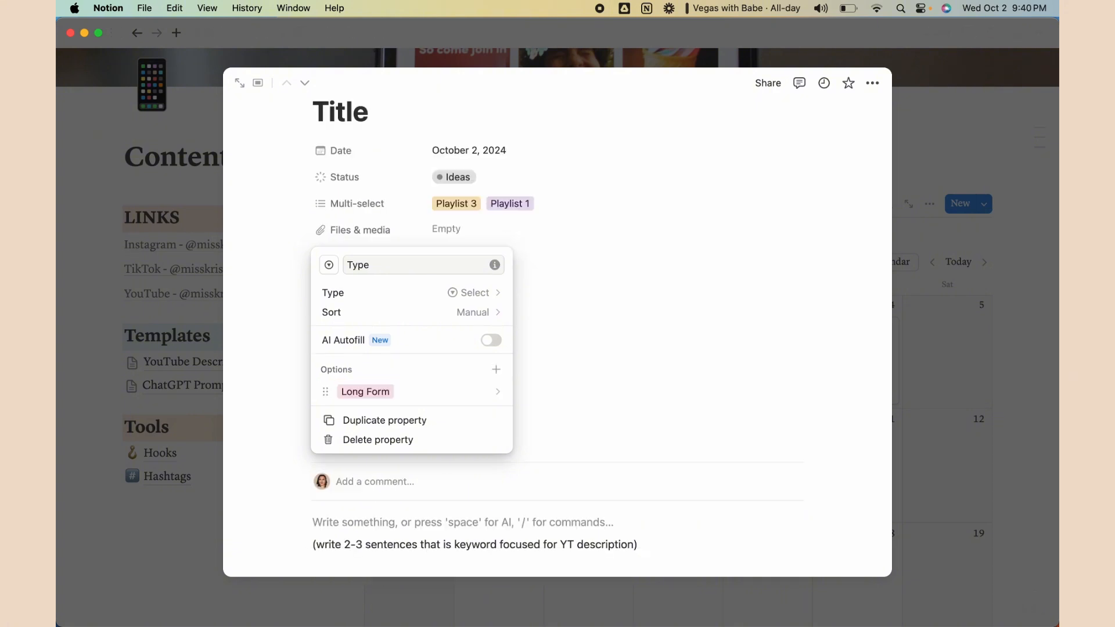
pyautogui.click(496, 369)
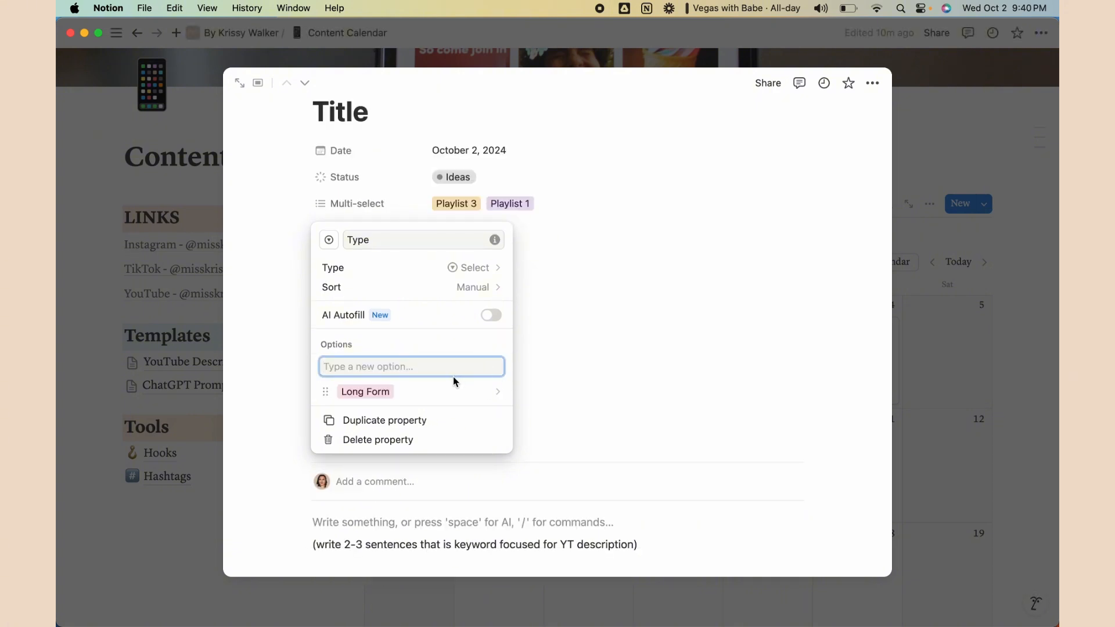
pyautogui.write('Short Form')
pyautogui.press('Return')
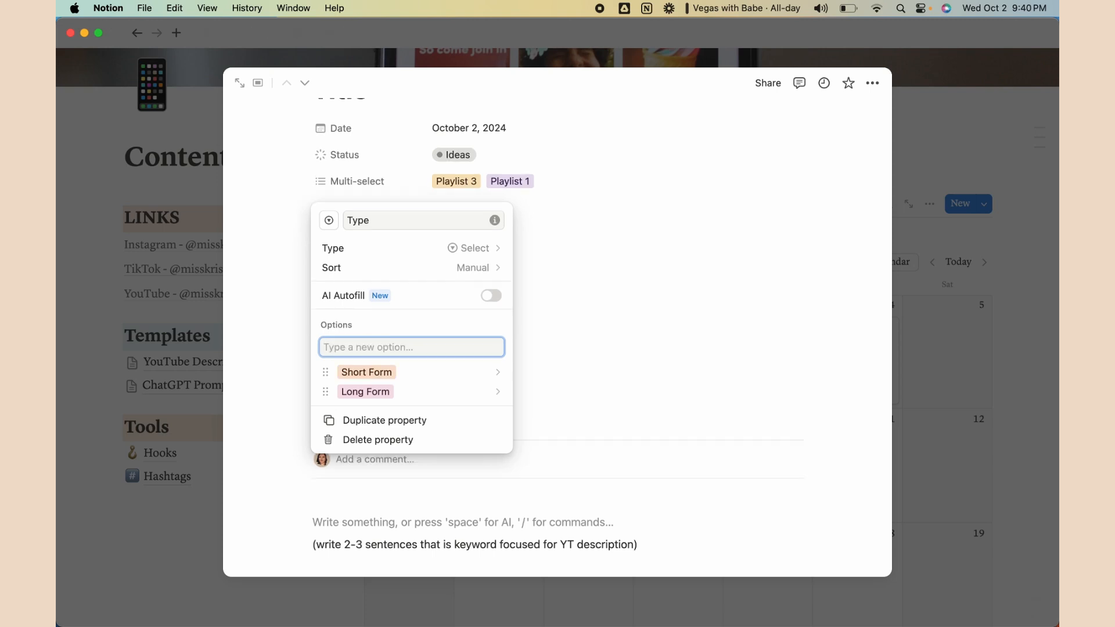
pyautogui.click(807, 320)
# Move the Type property up under Status and open its choices
pyautogui.scroll(1, 538, 358)
pyautogui.scroll(2, 538, 359)
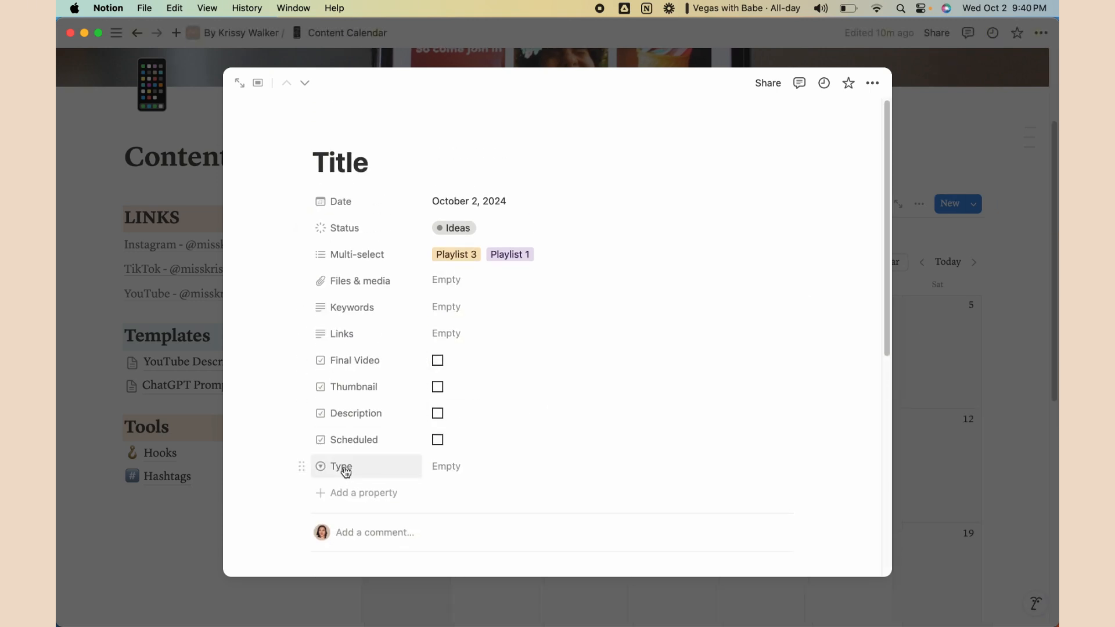
pyautogui.moveTo(301, 466); pyautogui.dragTo(349, 250)
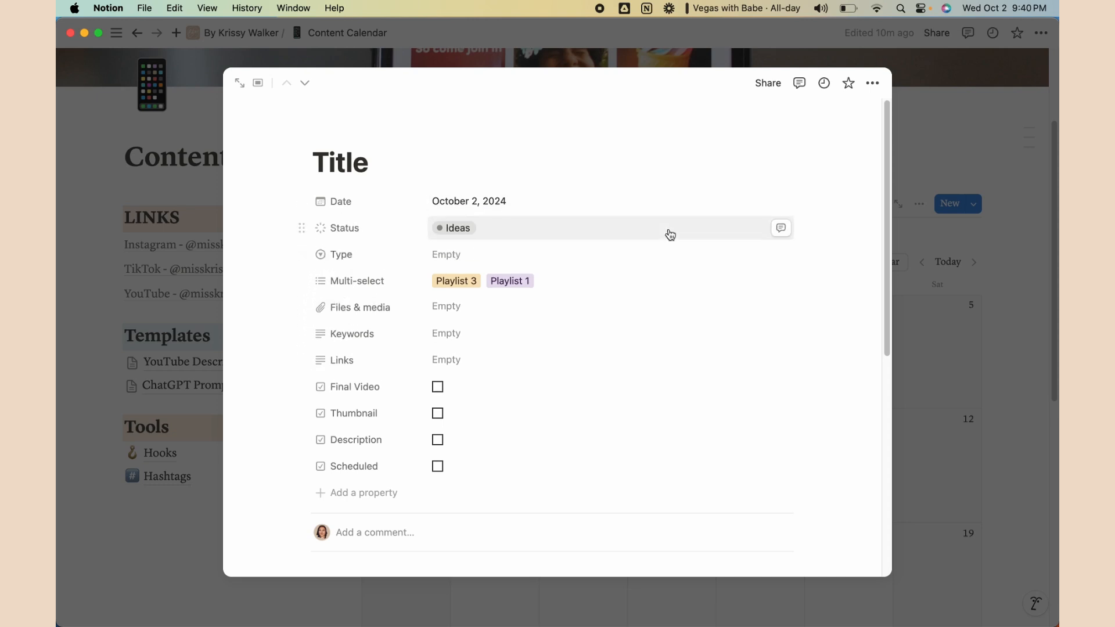
pyautogui.click(459, 253)
# Set the Title page's Type to Short Form and the October 3 page's to Long Form
pyautogui.click(487, 306)
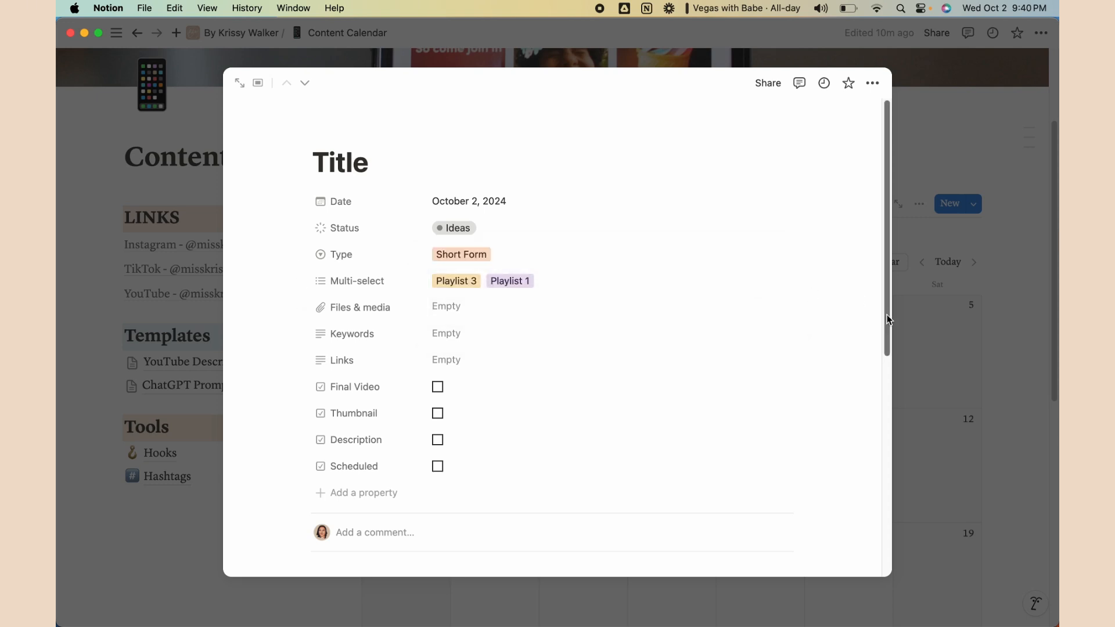
pyautogui.press('Escape')
pyautogui.click(767, 337)
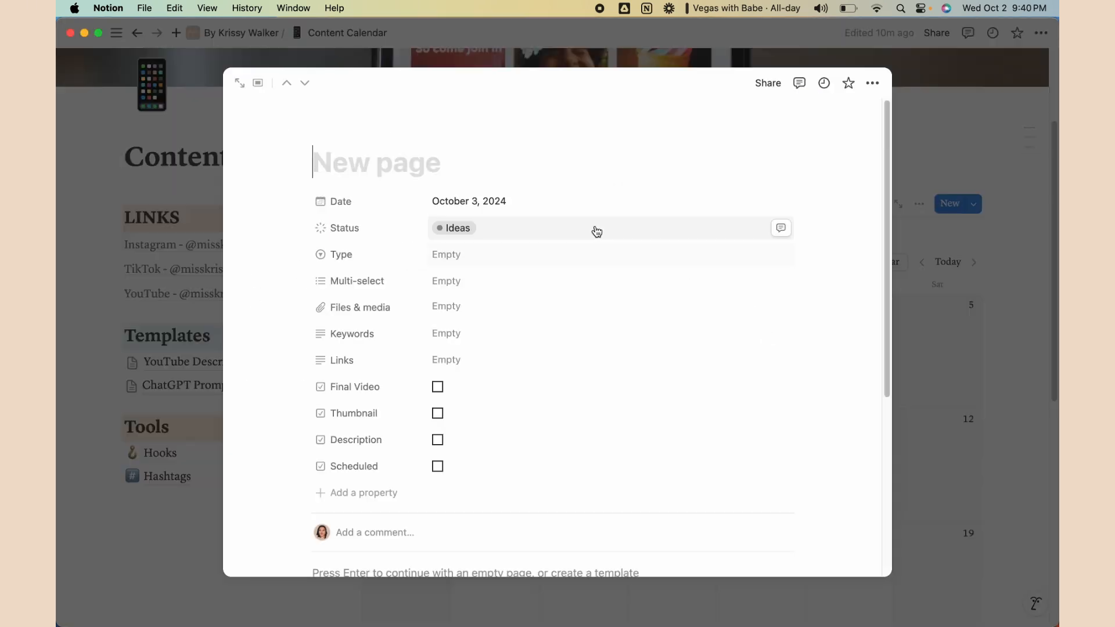
pyautogui.click(488, 253)
pyautogui.click(473, 319)
pyautogui.click(935, 314)
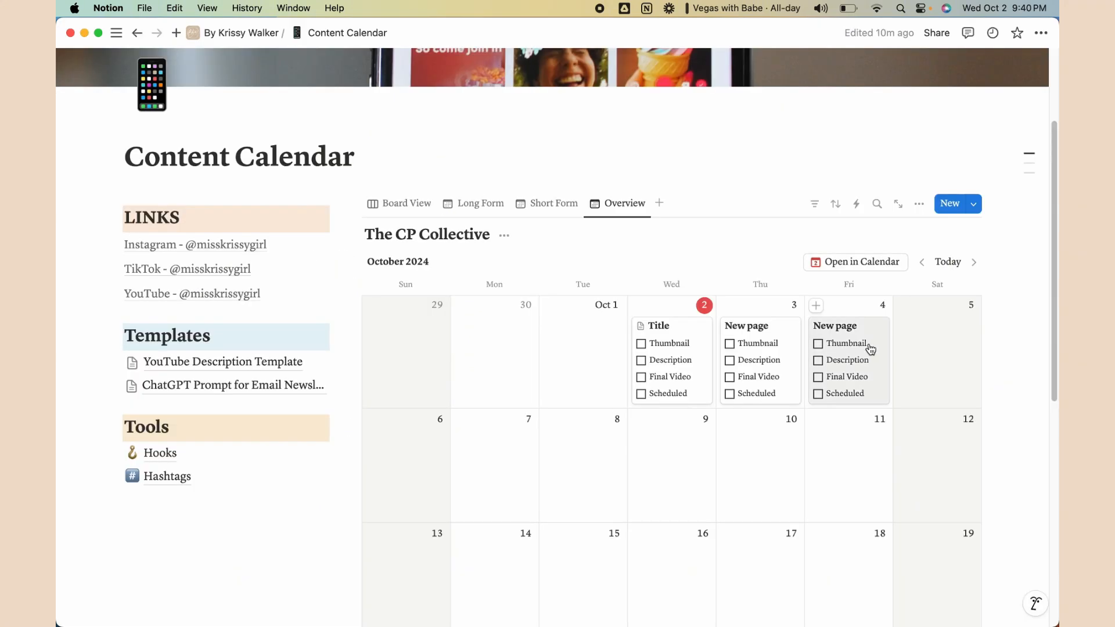
# Set the October 4 page's Type to Short Form, then view the Long Form calendar
pyautogui.click(856, 342)
pyautogui.click(477, 254)
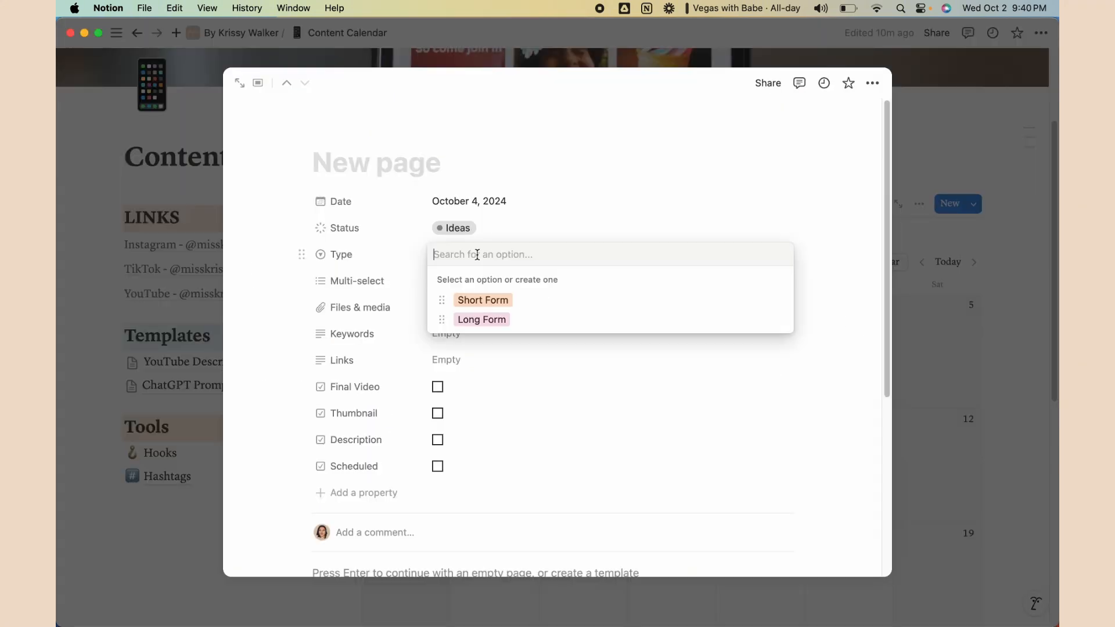
pyautogui.click(474, 303)
pyautogui.click(1001, 308)
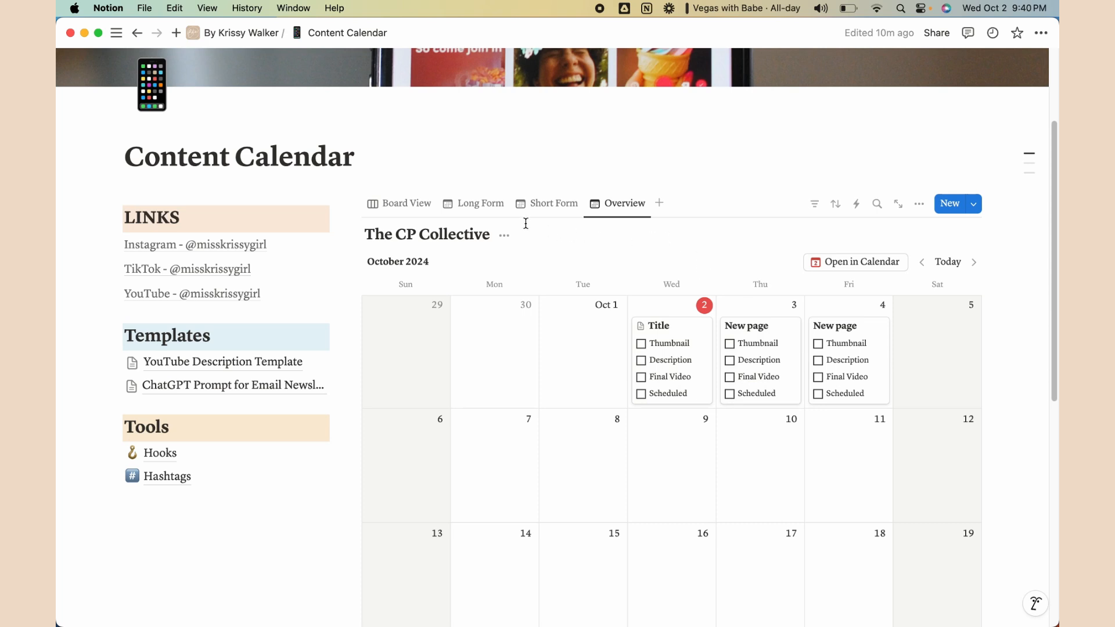
pyautogui.click(480, 209)
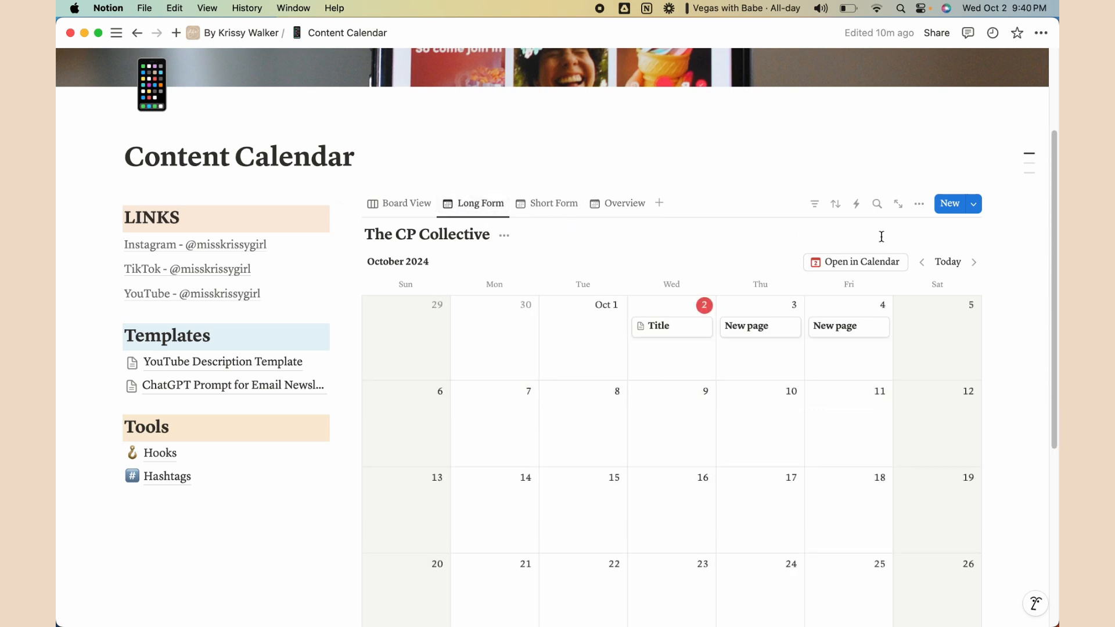
# Show the Scheduled checkbox on the Long Form calendar cards
pyautogui.click(926, 214)
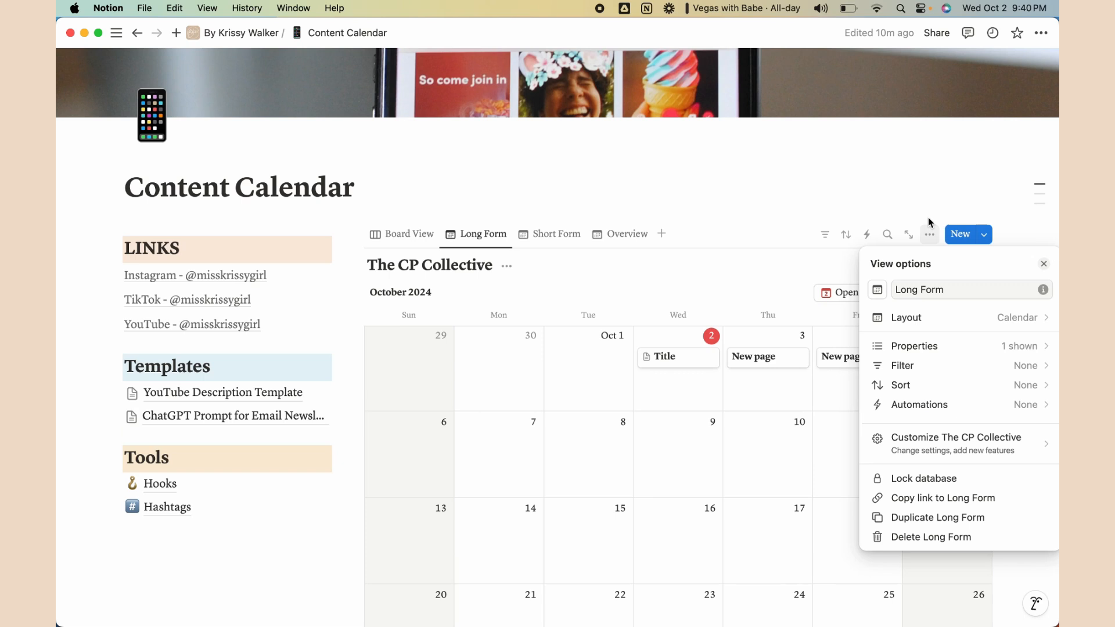
pyautogui.click(917, 347)
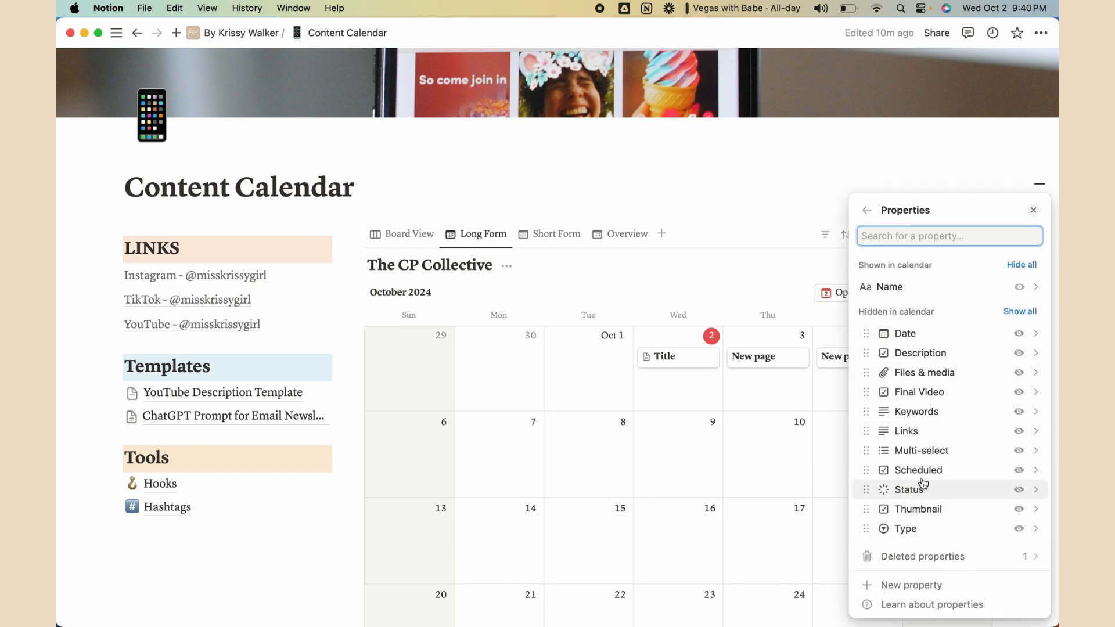
pyautogui.click(1017, 470)
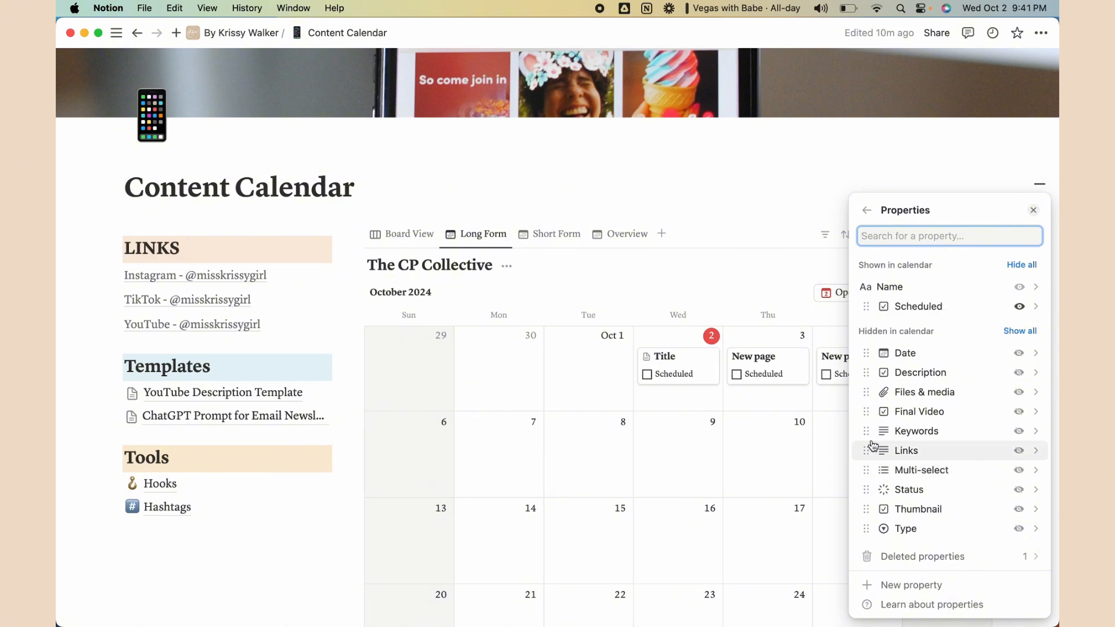
pyautogui.click(780, 264)
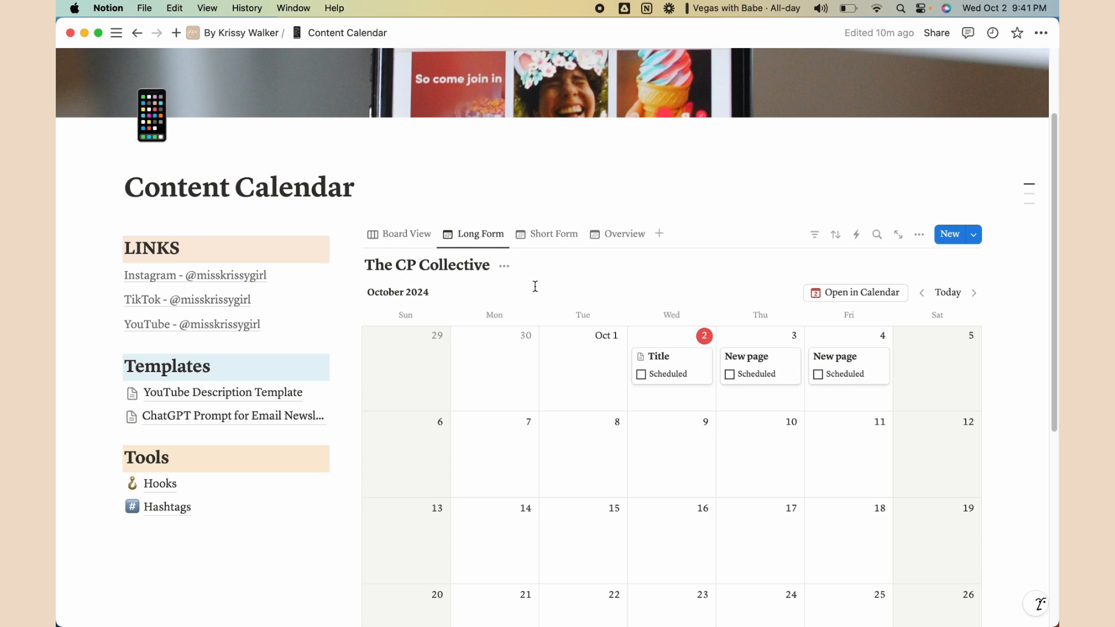
# Filter the Long Form calendar to Type: Long Form and save it for everyone
pyautogui.click(820, 241)
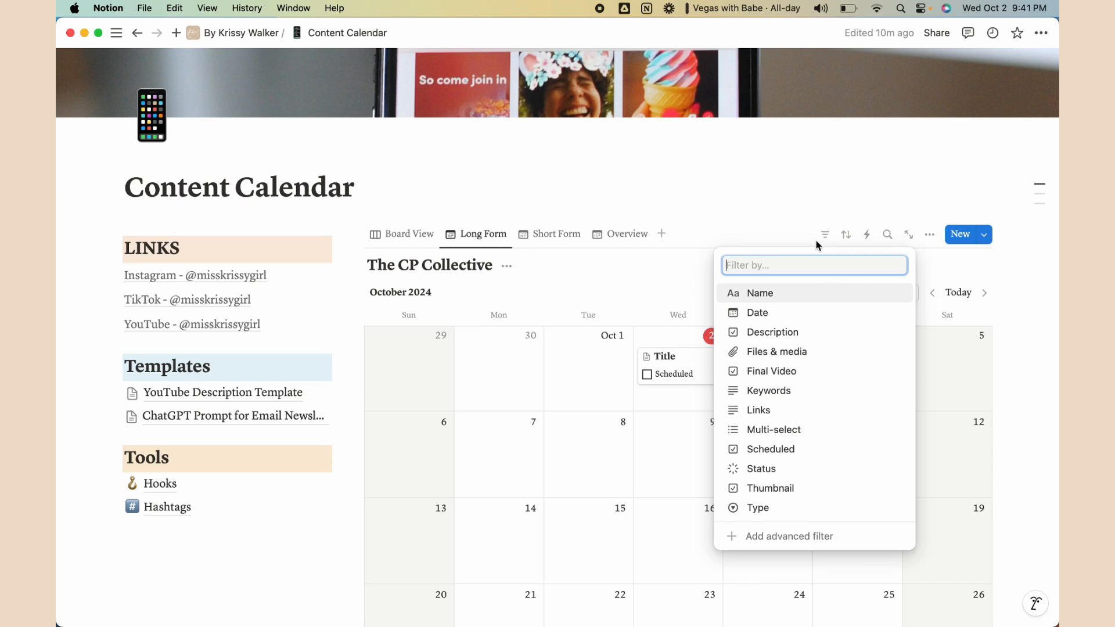
pyautogui.click(781, 508)
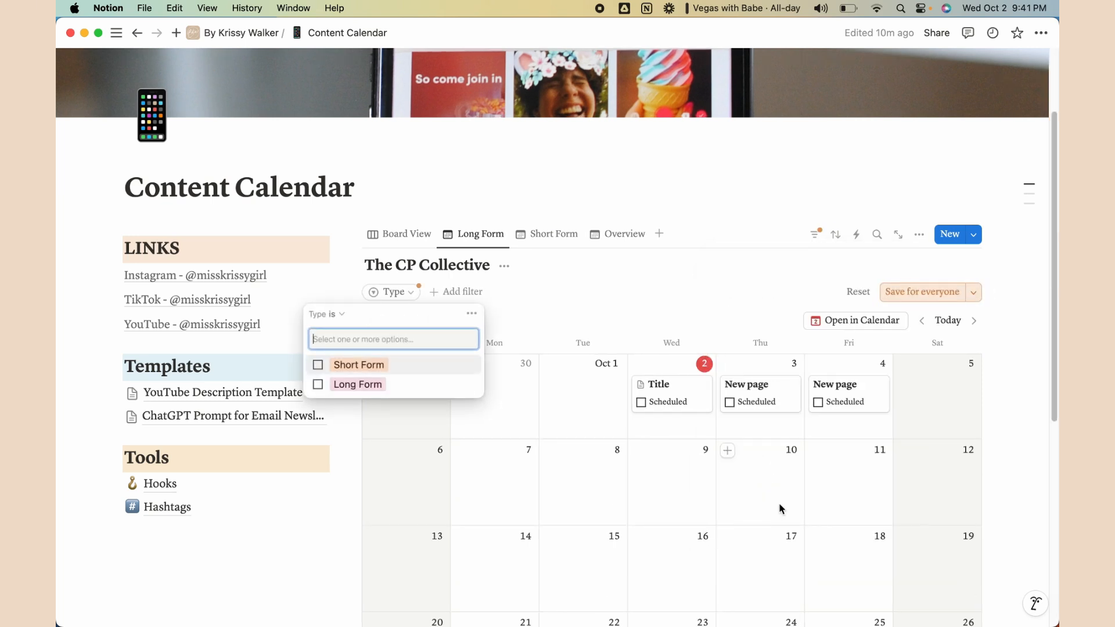
pyautogui.click(318, 385)
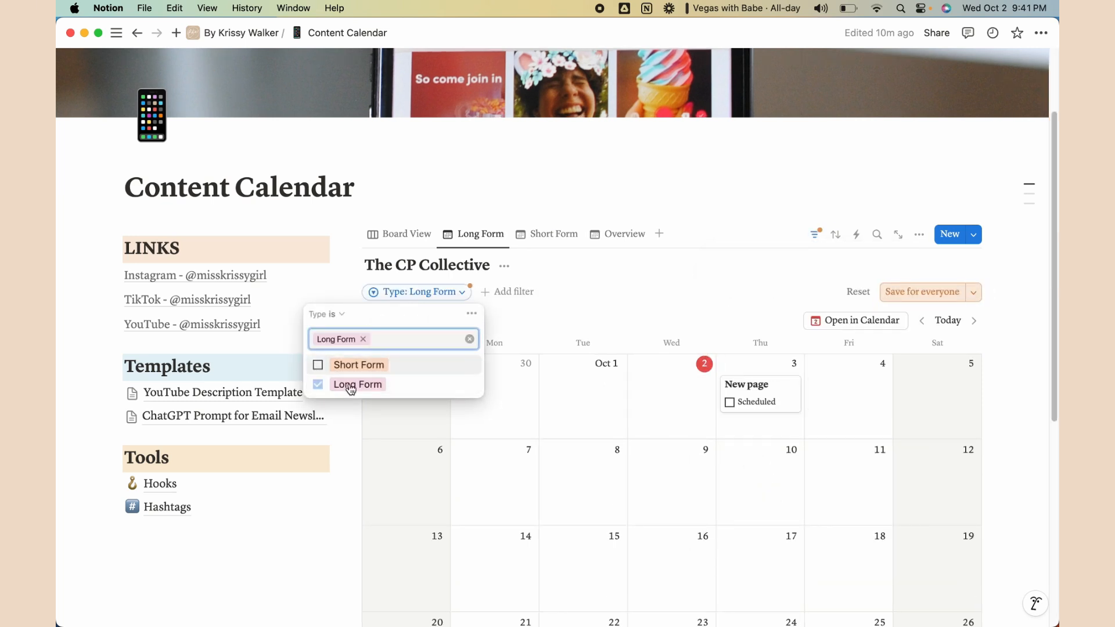
pyautogui.click(917, 292)
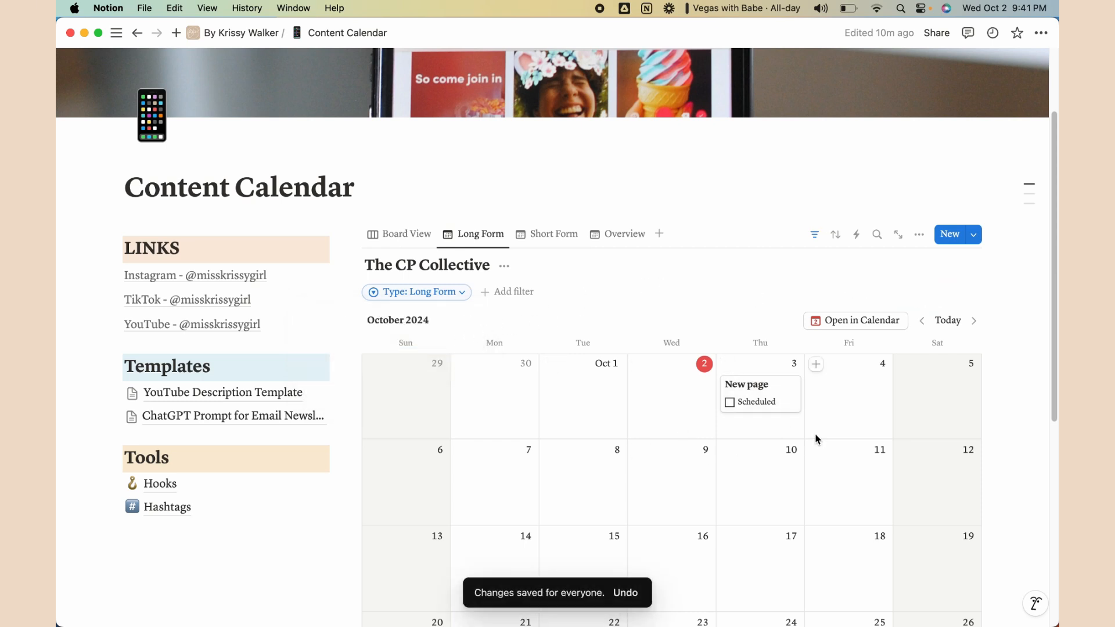
pyautogui.scroll(-1, 701, 368)
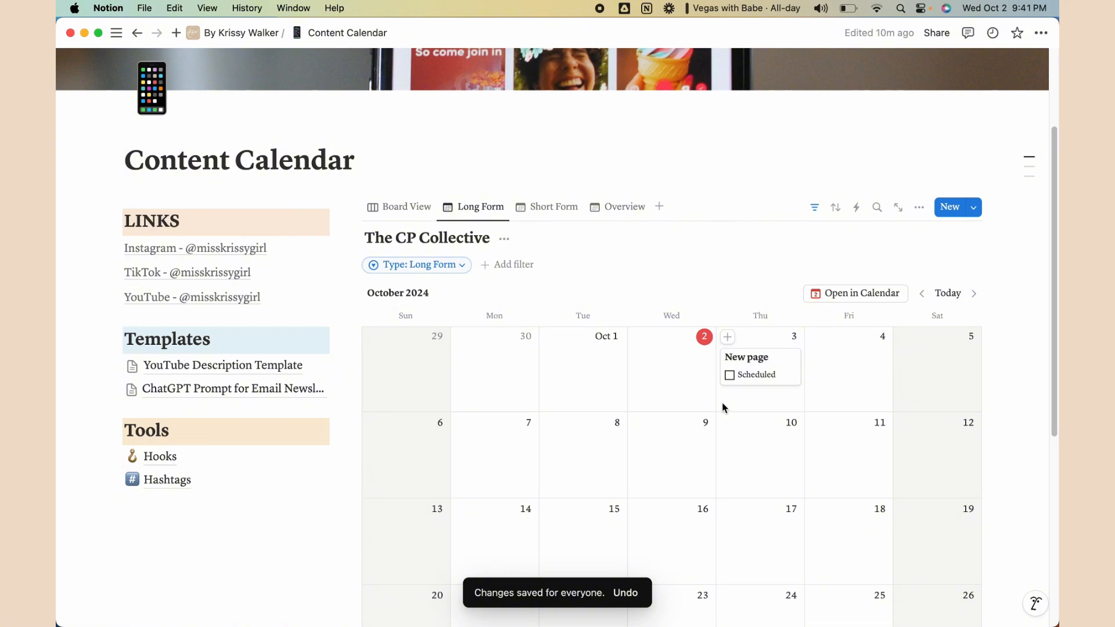
# In the Short Form view, show the Scheduled checkbox on calendar cards
pyautogui.click(537, 216)
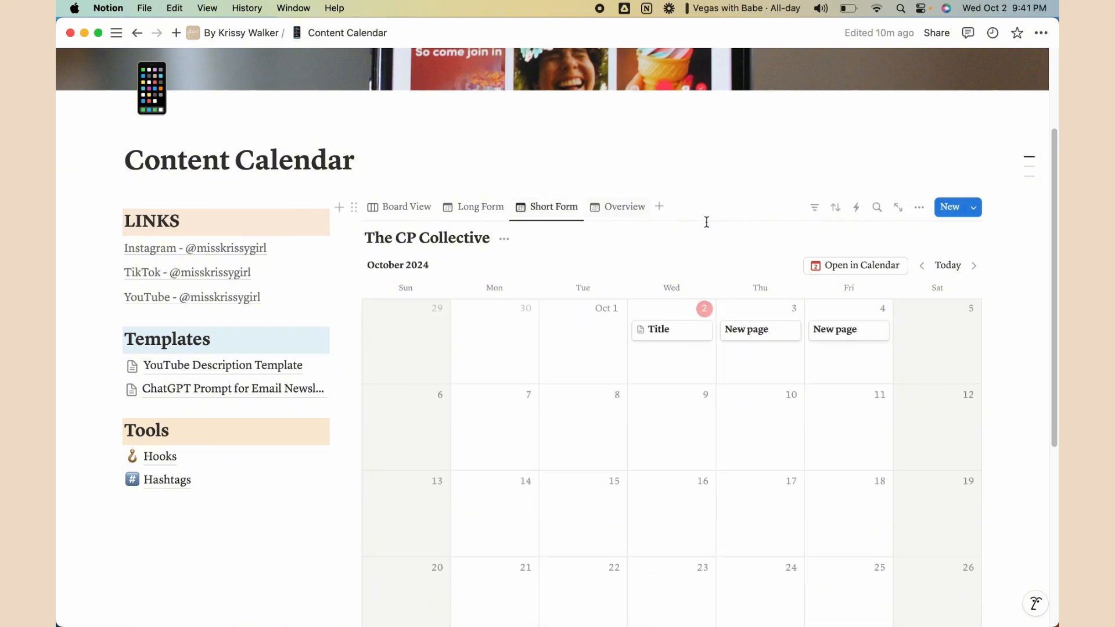
pyautogui.click(918, 207)
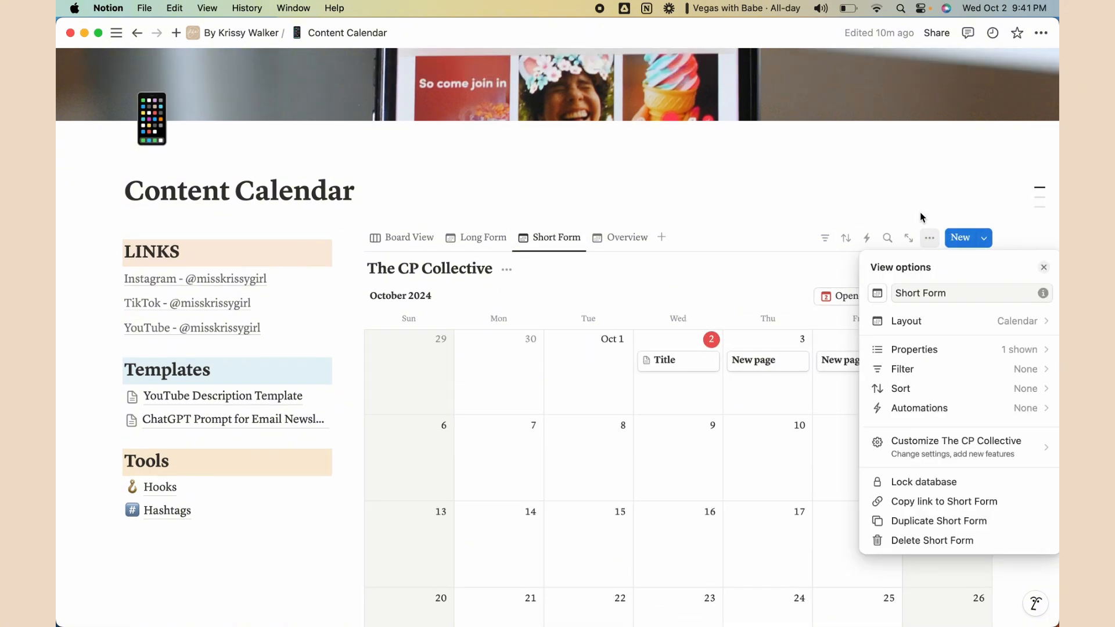
pyautogui.click(953, 352)
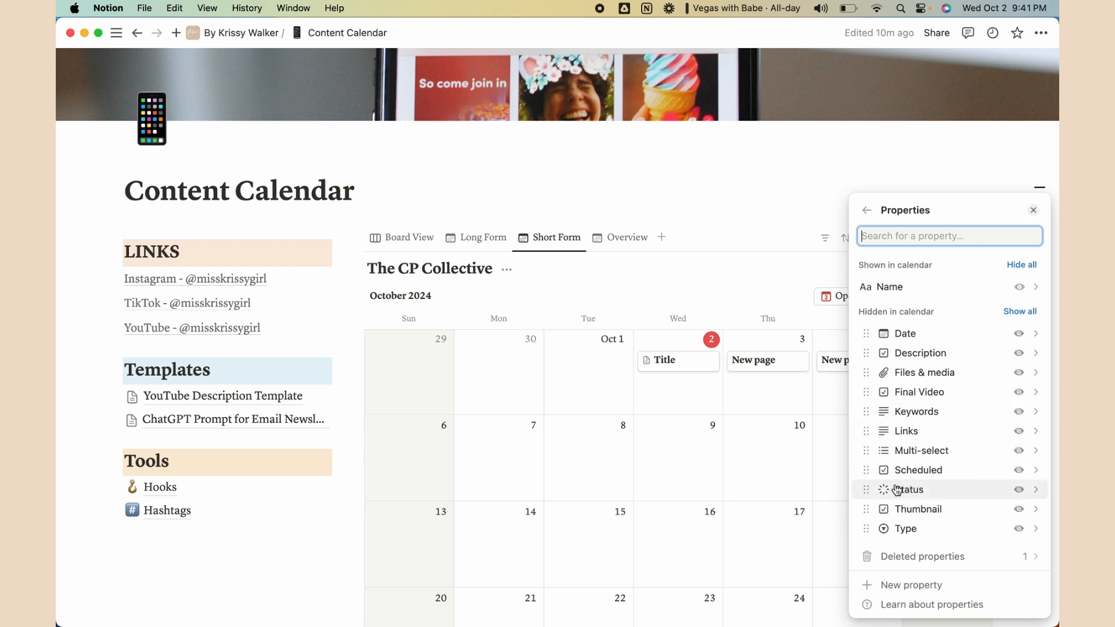
pyautogui.click(1011, 473)
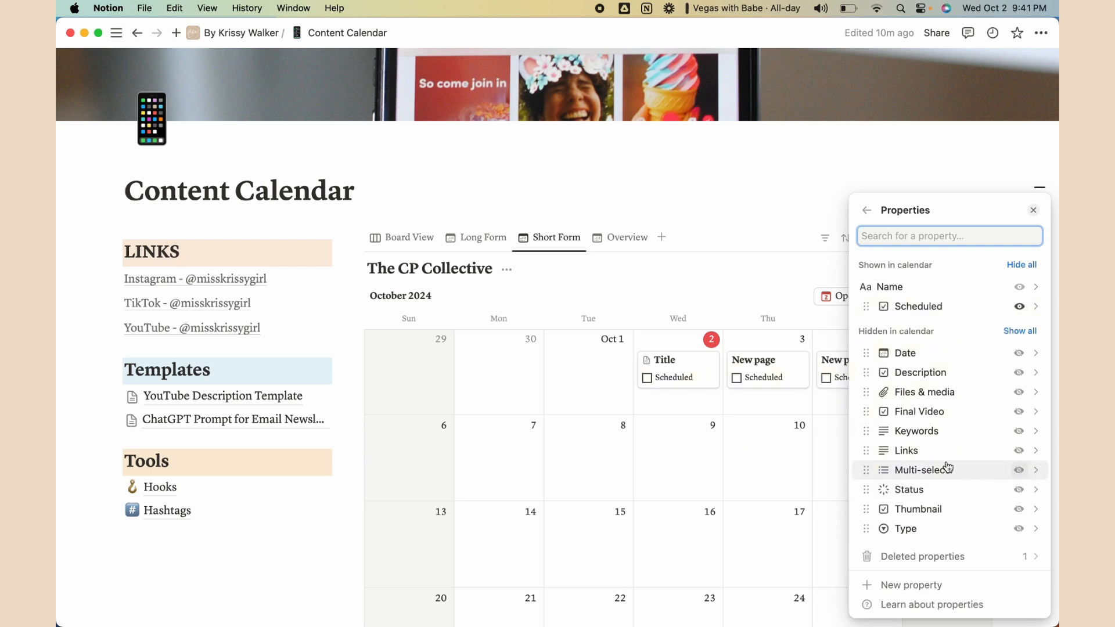
pyautogui.click(755, 241)
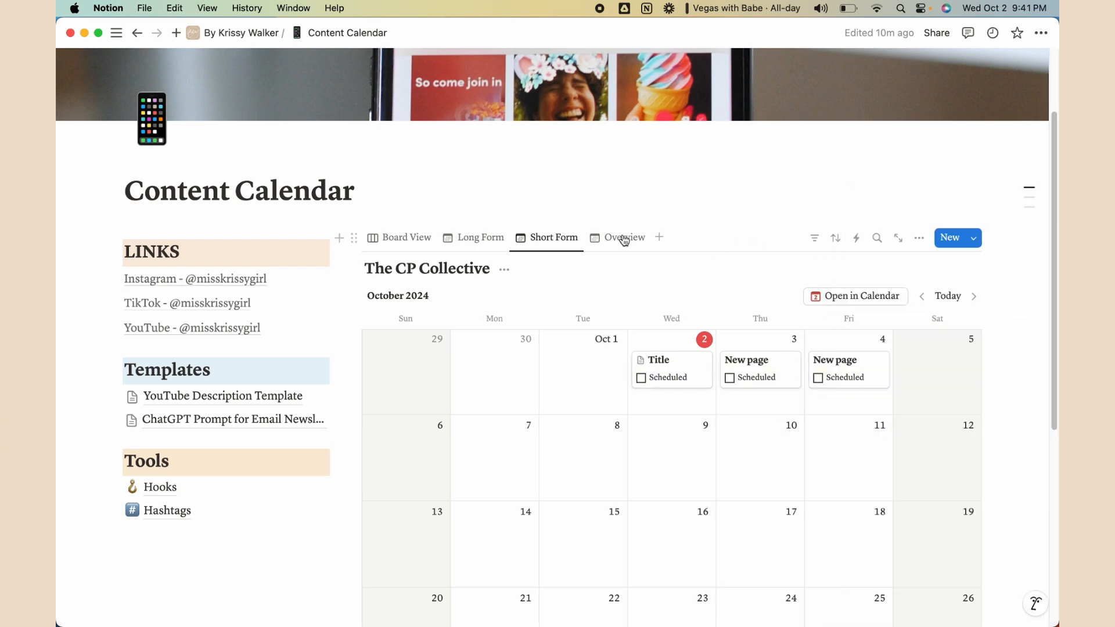
# Filter the Short Form calendar to Type: Short Form and save it for everyone
pyautogui.click(816, 239)
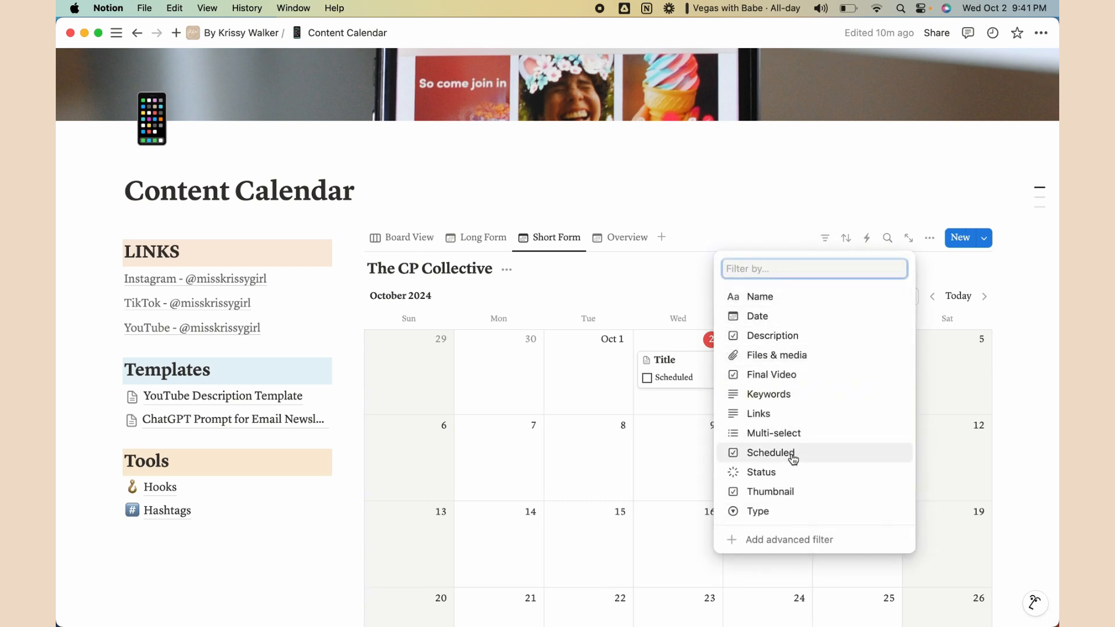
pyautogui.click(783, 511)
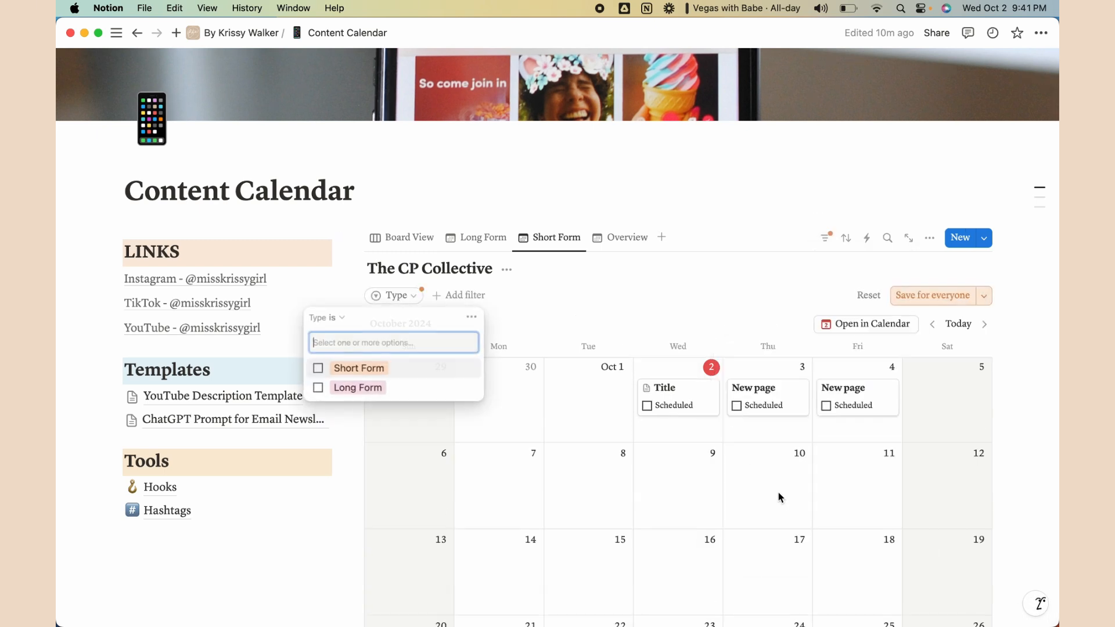
pyautogui.click(319, 369)
pyautogui.click(922, 295)
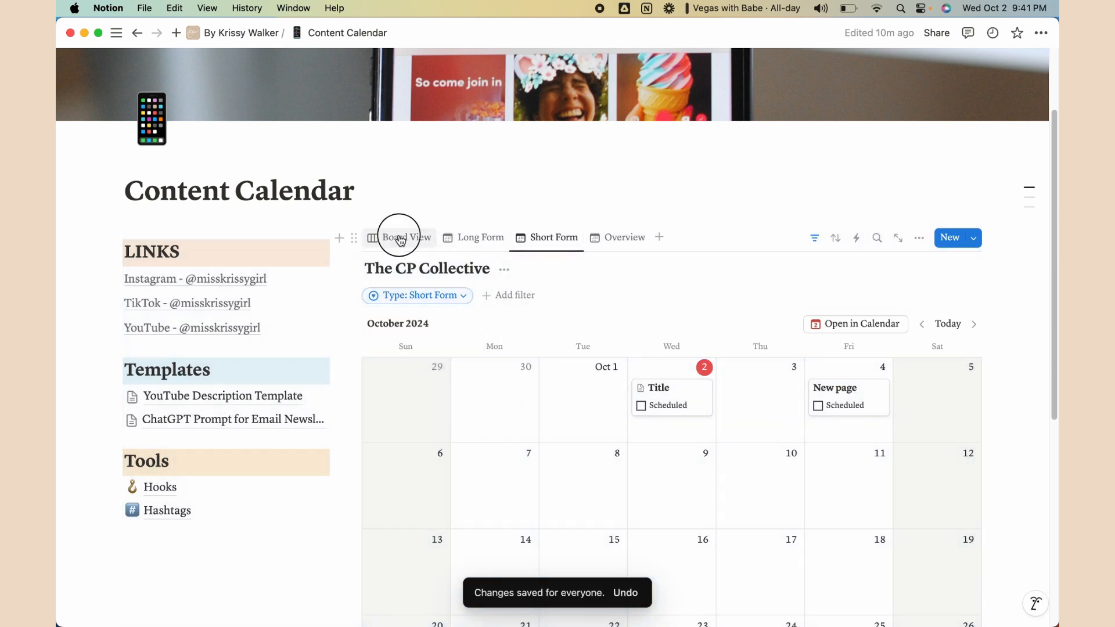
pyautogui.click(401, 240)
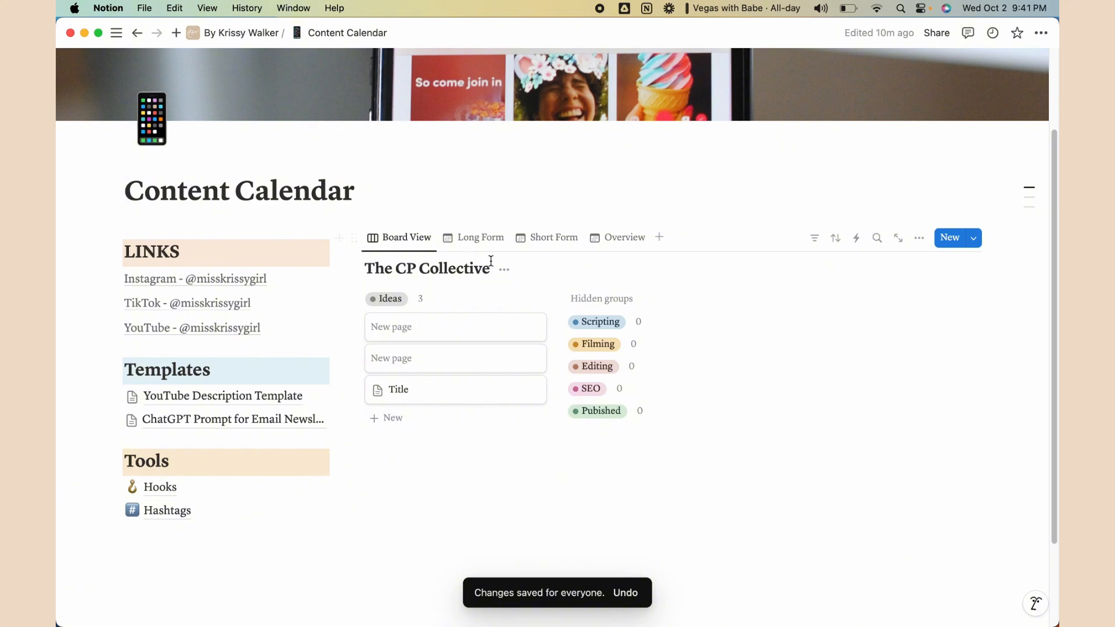
# Add a Type: Long Form filter to the Board View and save it for everyone
pyautogui.click(817, 248)
pyautogui.click(755, 512)
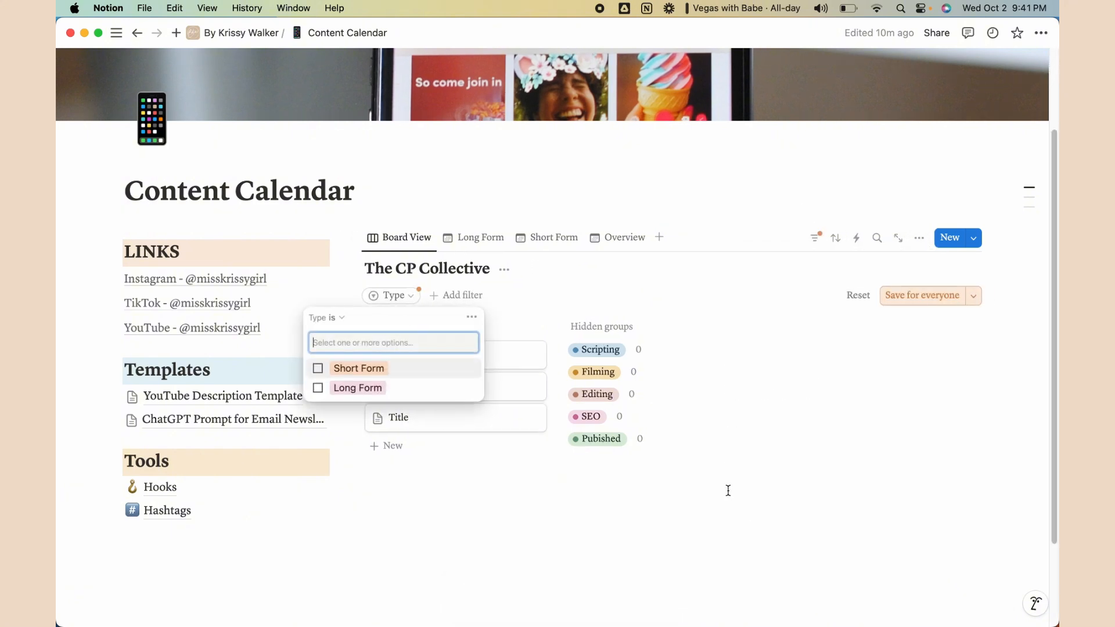
pyautogui.click(321, 388)
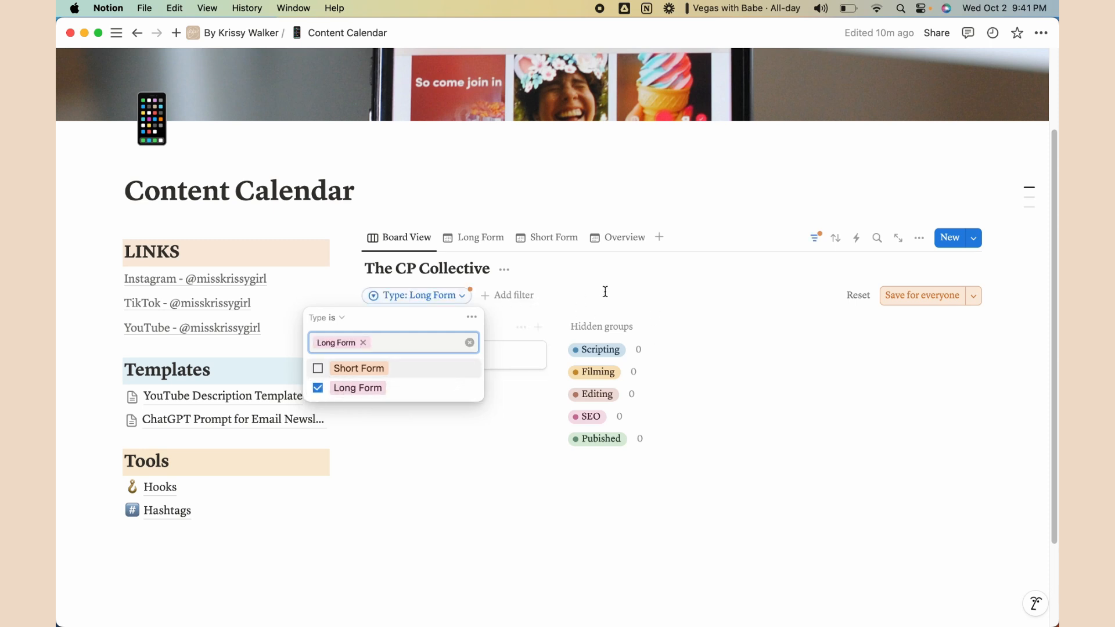
pyautogui.click(922, 295)
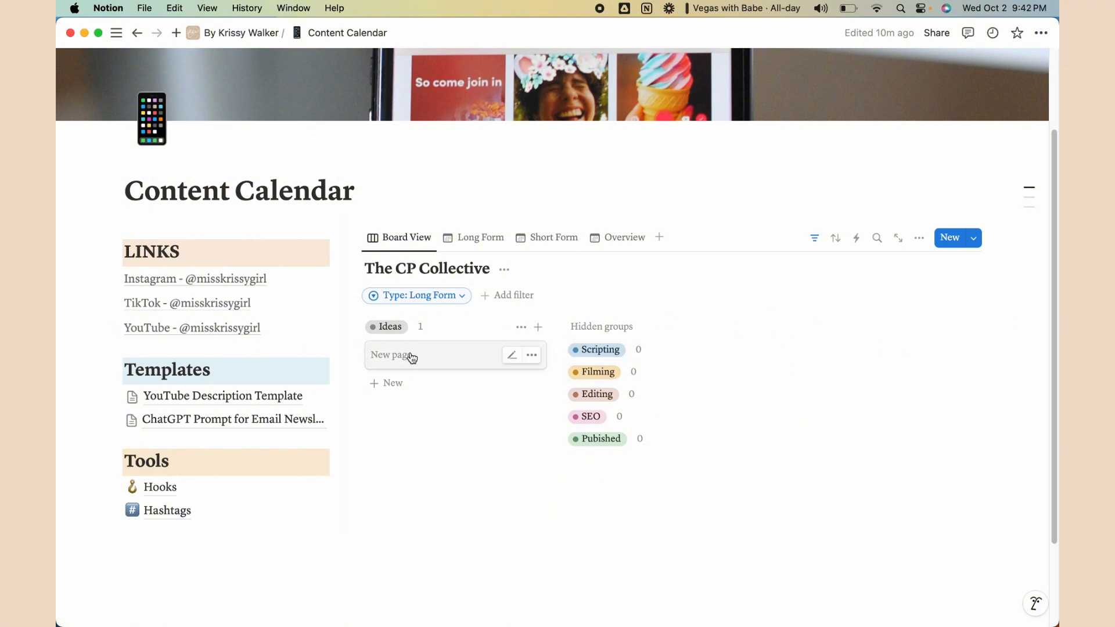
# Create new Ideas cards and move them into the Scripting, Filming and Editing columns
pyautogui.click(387, 382)
pyautogui.press('Escape')
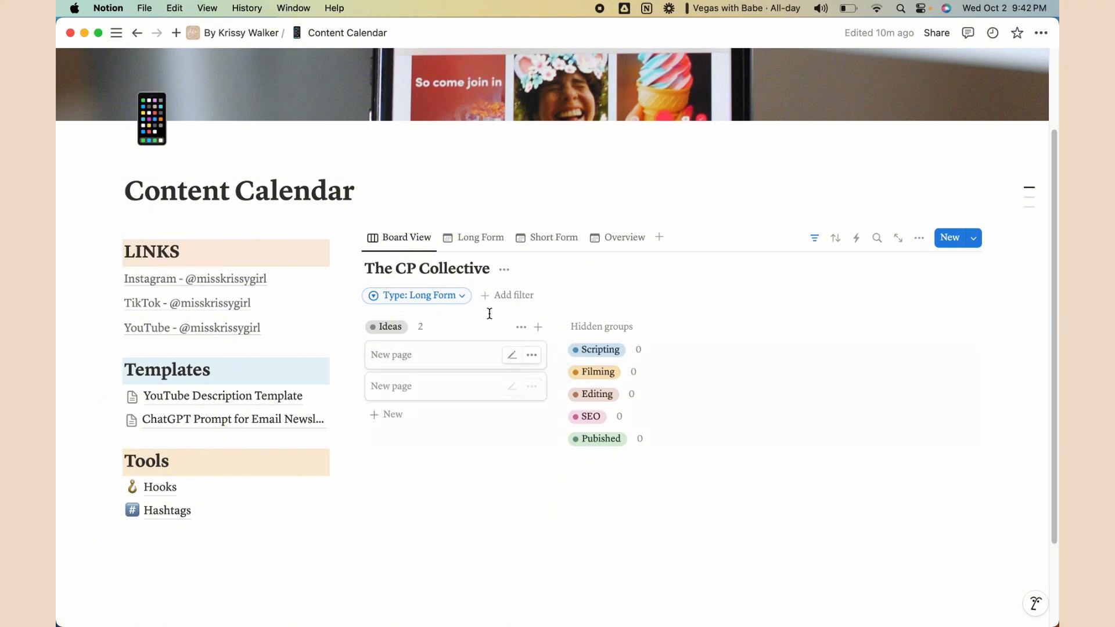
pyautogui.moveTo(409, 399); pyautogui.dragTo(602, 348)
pyautogui.click(413, 384)
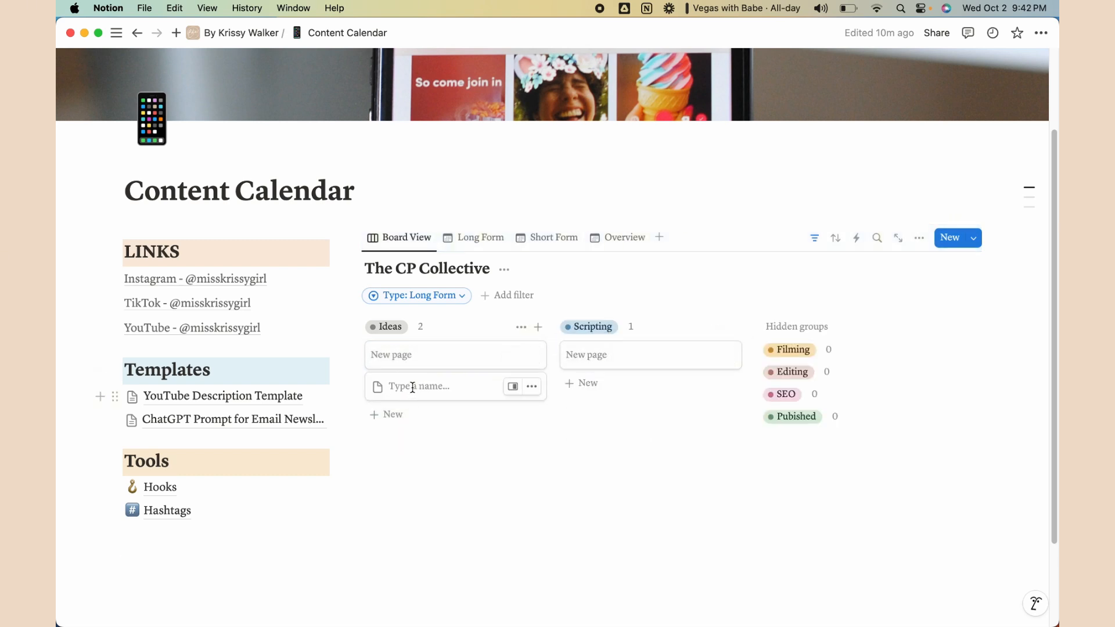
pyautogui.press('Return')
pyautogui.moveTo(377, 394); pyautogui.dragTo(803, 351)
pyautogui.moveTo(413, 389); pyautogui.dragTo(857, 349)
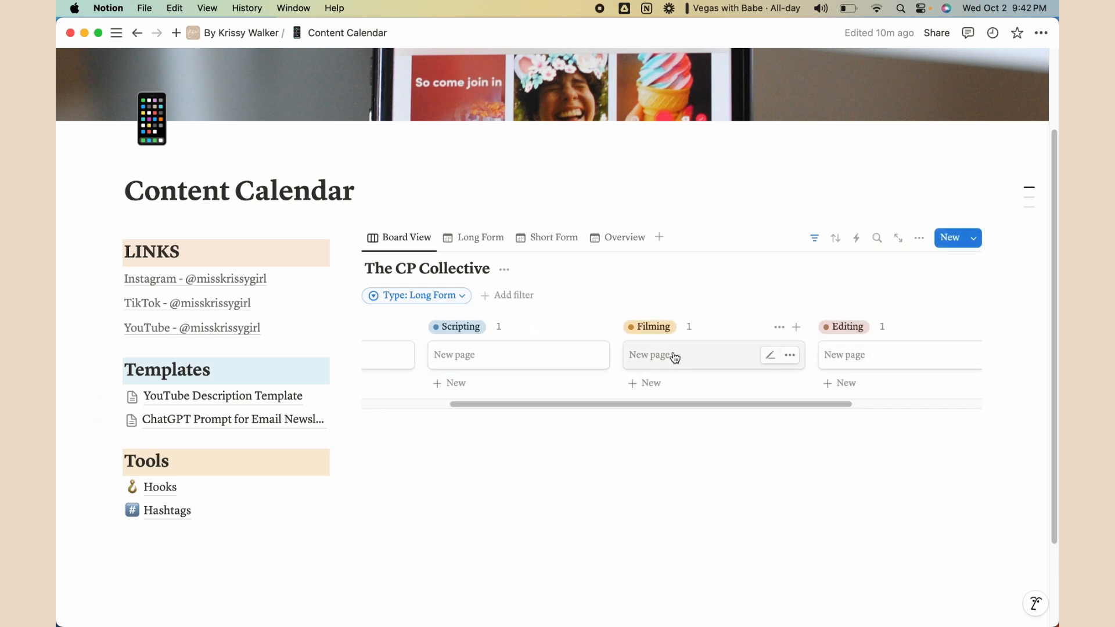
# Add another card to the board and close its page preview
pyautogui.click(645, 383)
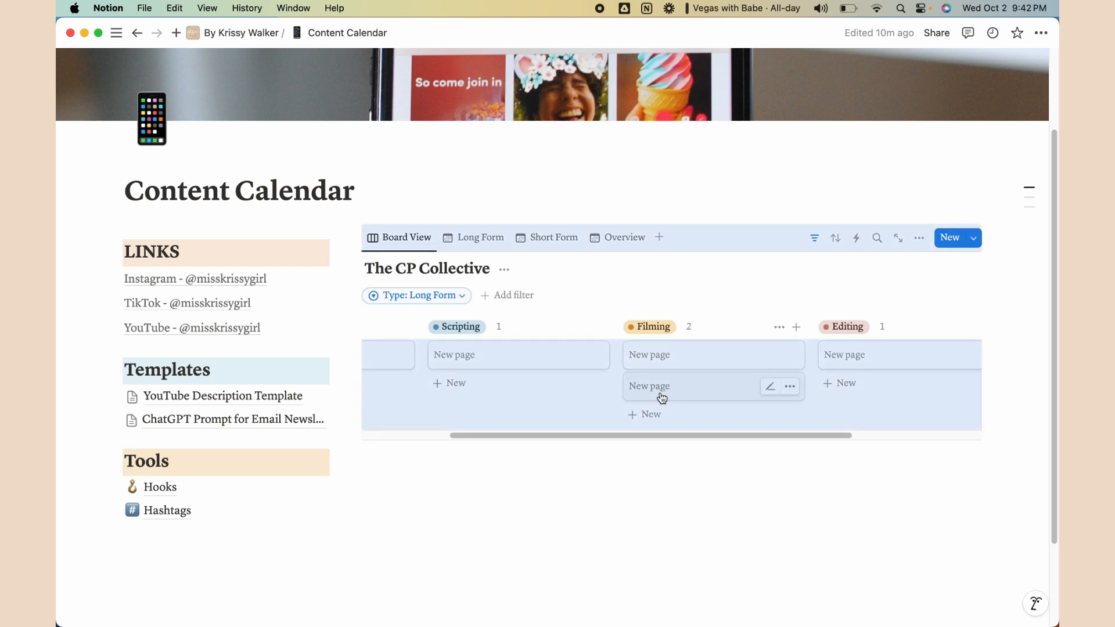
pyautogui.moveTo(659, 393); pyautogui.dragTo(840, 360)
pyautogui.click(655, 360)
pyautogui.click(654, 395)
pyautogui.click(523, 461)
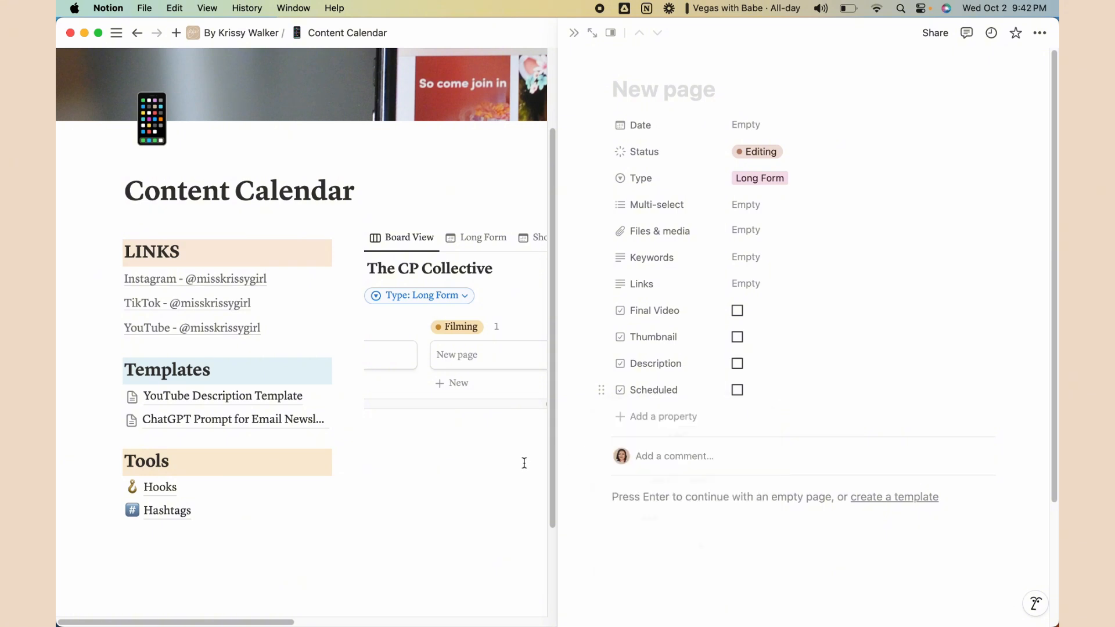
pyautogui.click(525, 463)
pyautogui.click(504, 465)
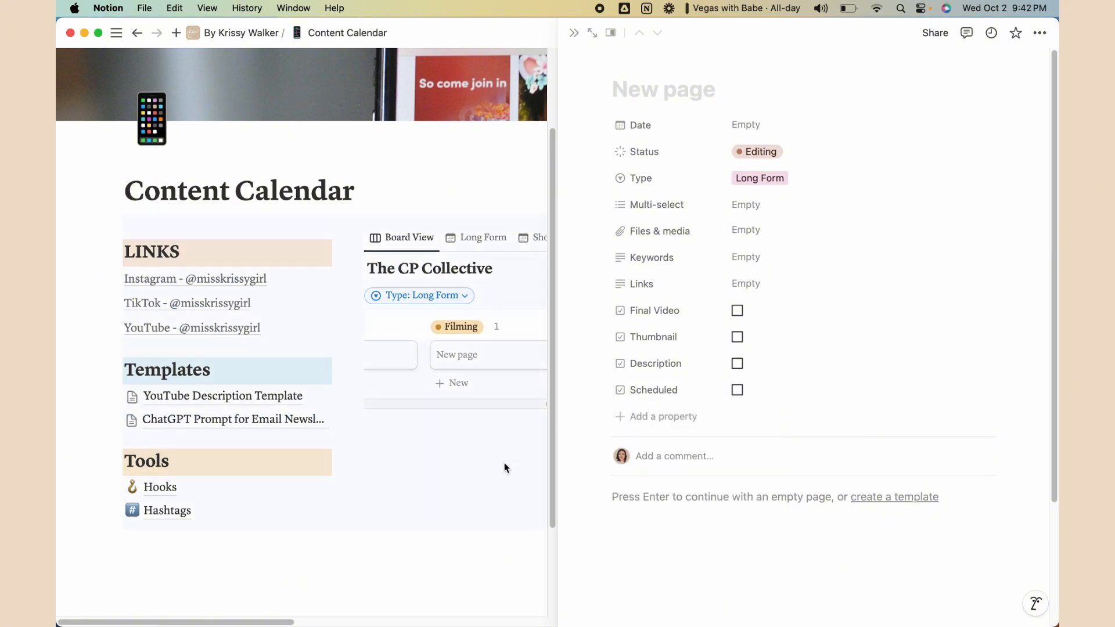
pyautogui.click(574, 32)
pyautogui.click(646, 388)
pyautogui.click(679, 435)
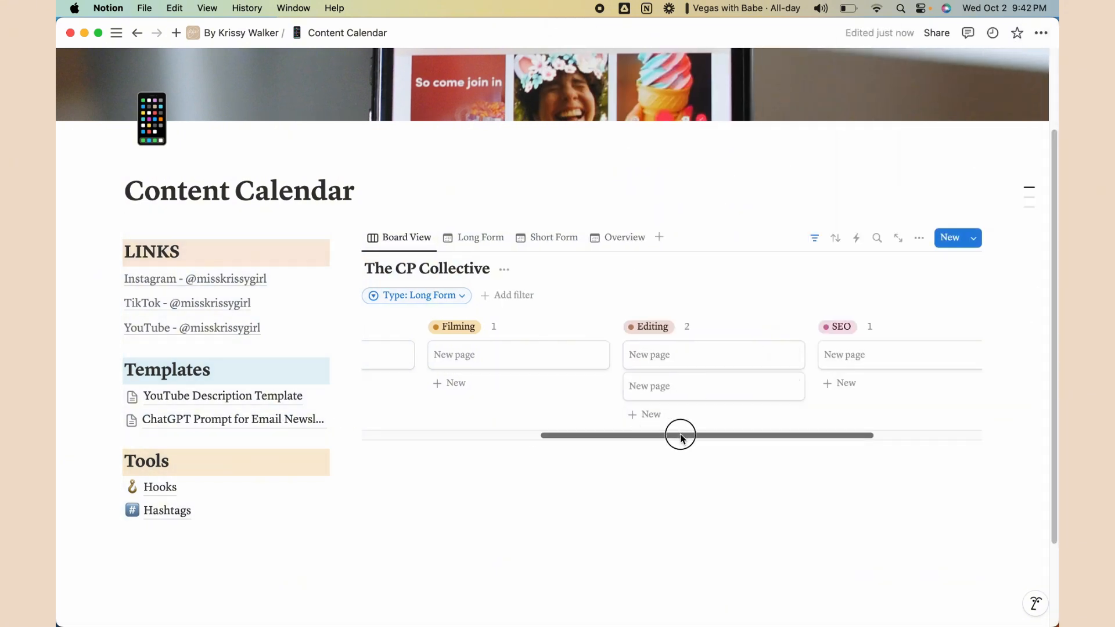
pyautogui.hscroll(3, 680, 435)
pyautogui.click(521, 495)
# Drag the second Editing card into the Published column and clear the stray selections
pyautogui.moveTo(480, 392); pyautogui.dragTo(877, 351)
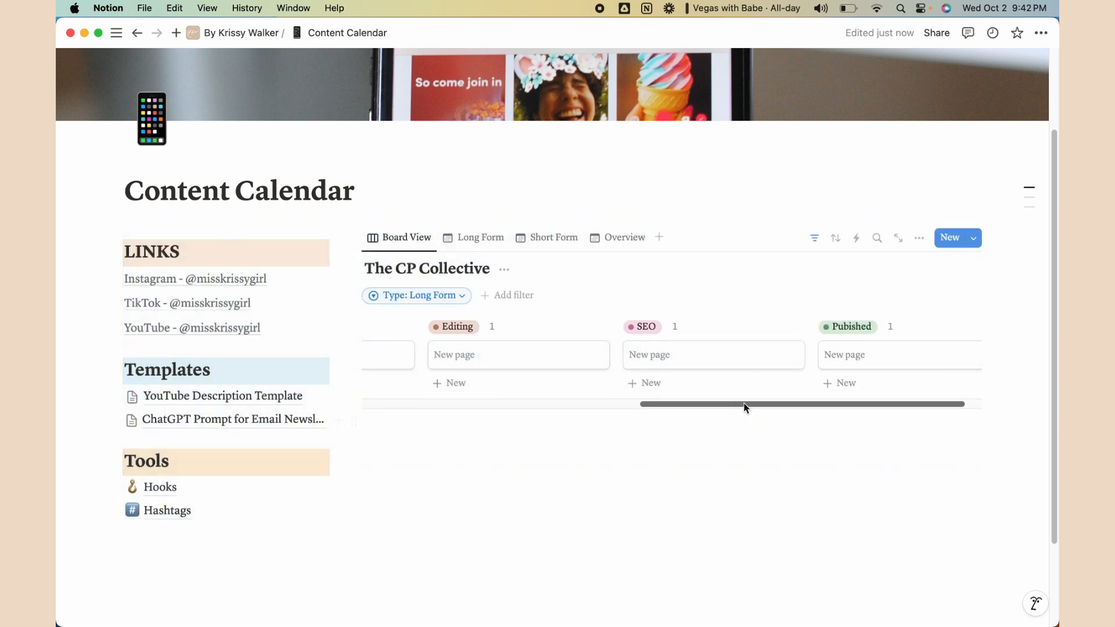
pyautogui.moveTo(746, 404); pyautogui.dragTo(373, 403)
pyautogui.click(744, 606)
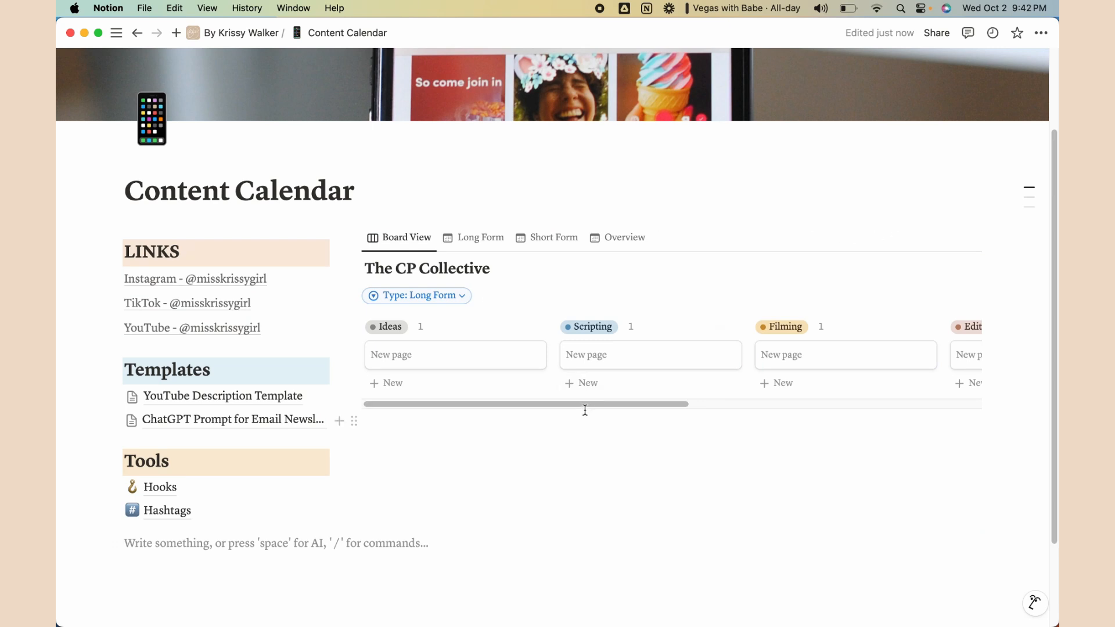
pyautogui.moveTo(584, 404); pyautogui.dragTo(405, 286)
pyautogui.click(473, 224)
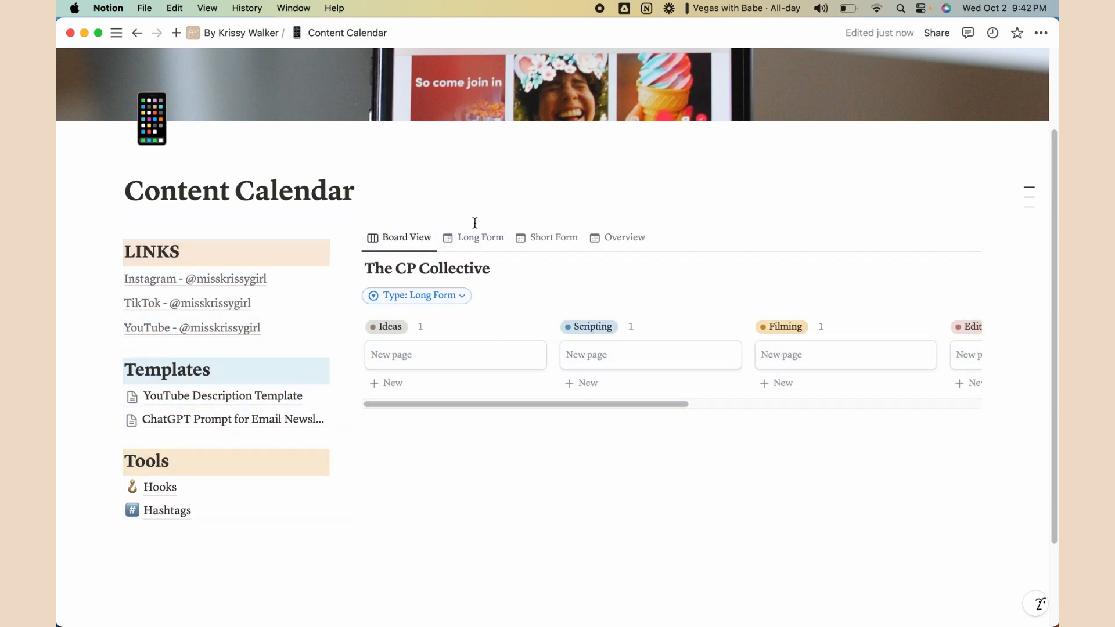
pyautogui.click(480, 238)
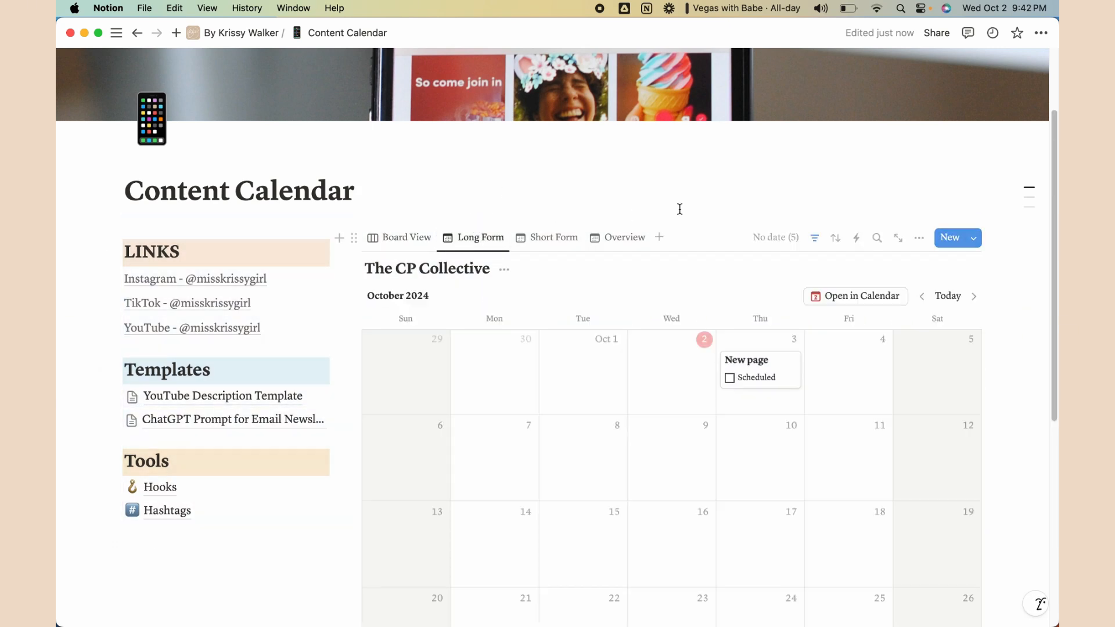
# In the Overview calendar, move a Title card to October 8 and duplicate it
pyautogui.click(546, 238)
pyautogui.click(624, 240)
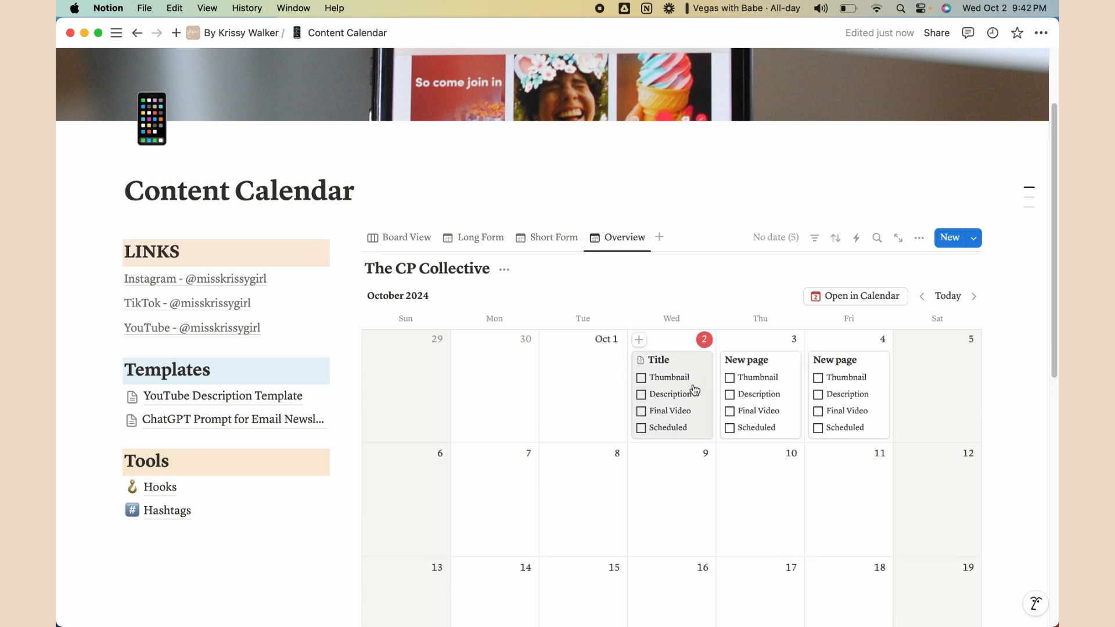
pyautogui.moveTo(675, 364); pyautogui.dragTo(679, 404)
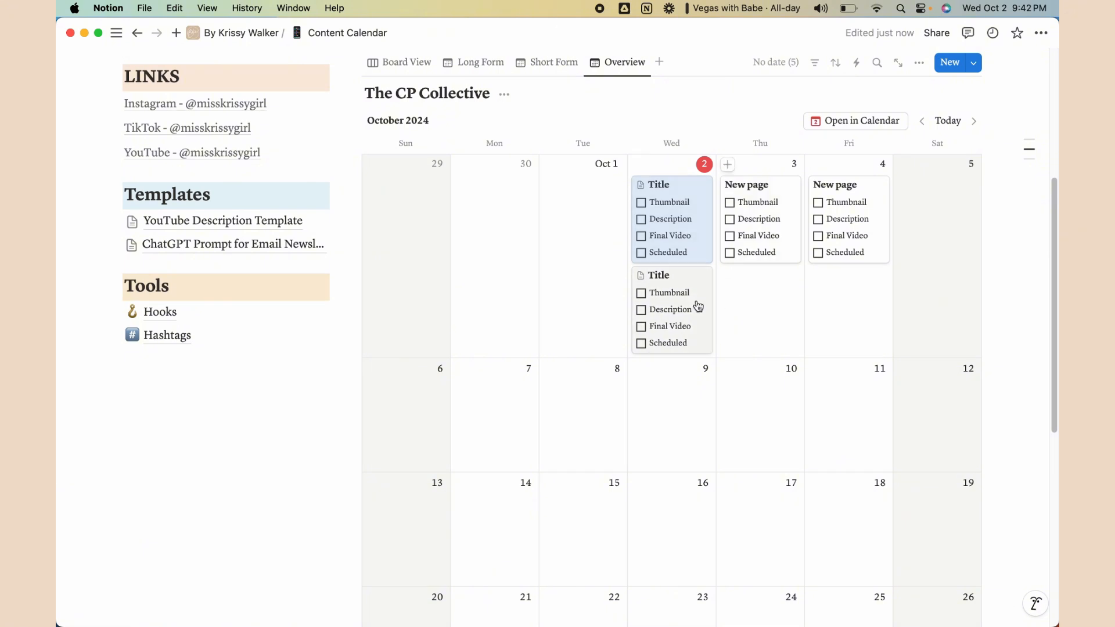
pyautogui.moveTo(699, 306); pyautogui.dragTo(678, 446)
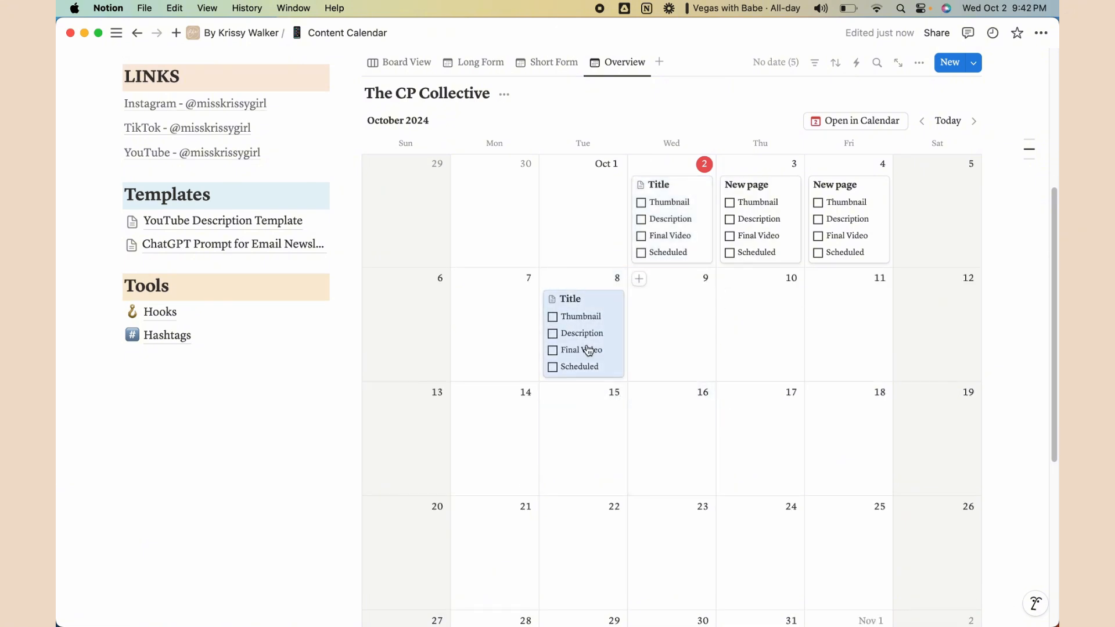
pyautogui.moveTo(584, 318); pyautogui.dragTo(759, 458)
# Drag and copy New page cards onto further October dates, including the 9th and 12th
pyautogui.scroll(-5, 709, 438)
pyautogui.moveTo(604, 283); pyautogui.dragTo(724, 391)
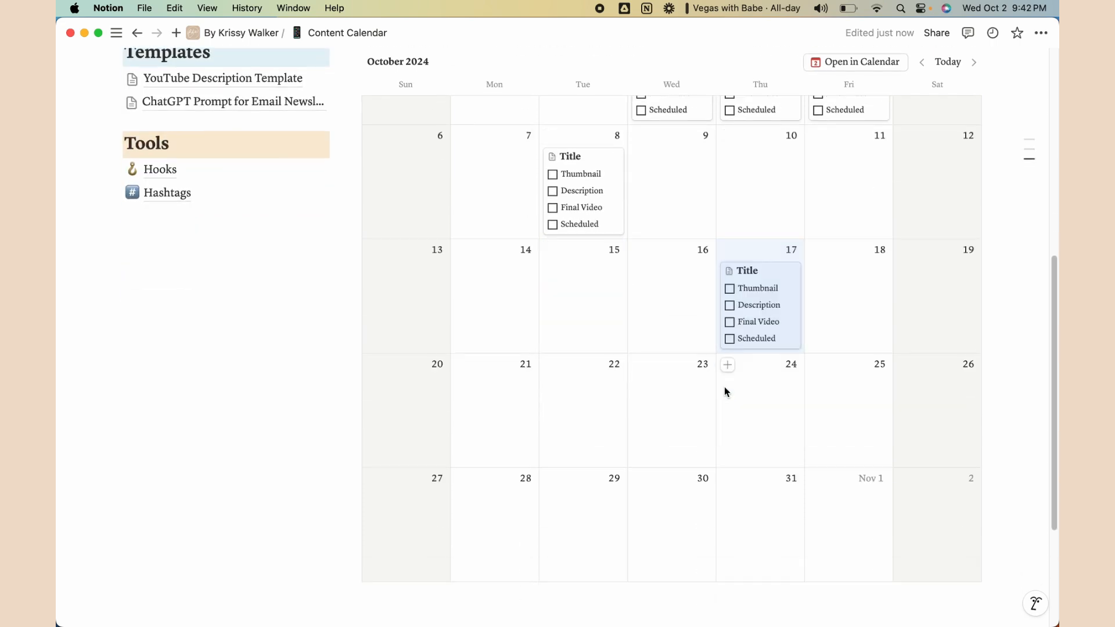
pyautogui.scroll(6, 767, 465)
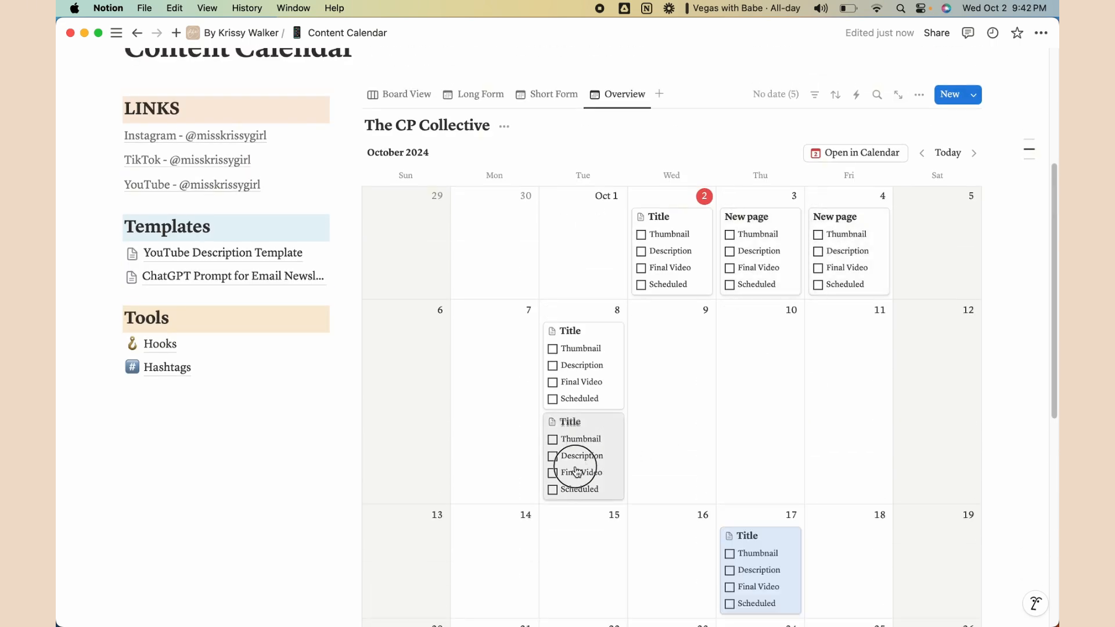
pyautogui.moveTo(589, 460); pyautogui.dragTo(497, 545)
pyautogui.scroll(-6, 746, 262)
pyautogui.scroll(3, 749, 212)
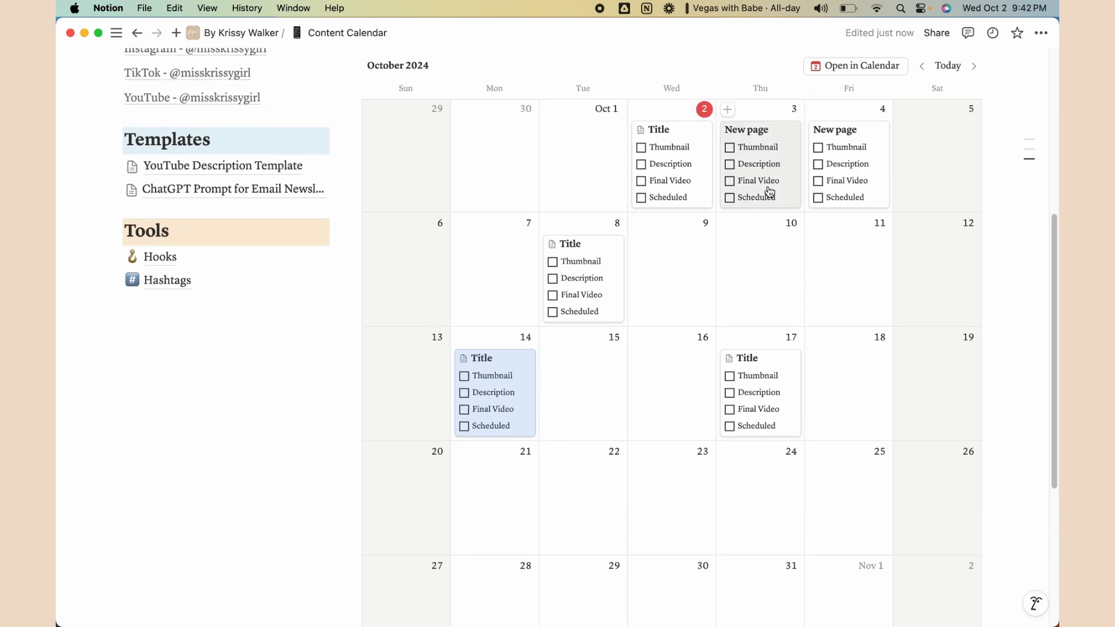
pyautogui.moveTo(765, 192); pyautogui.dragTo(686, 270)
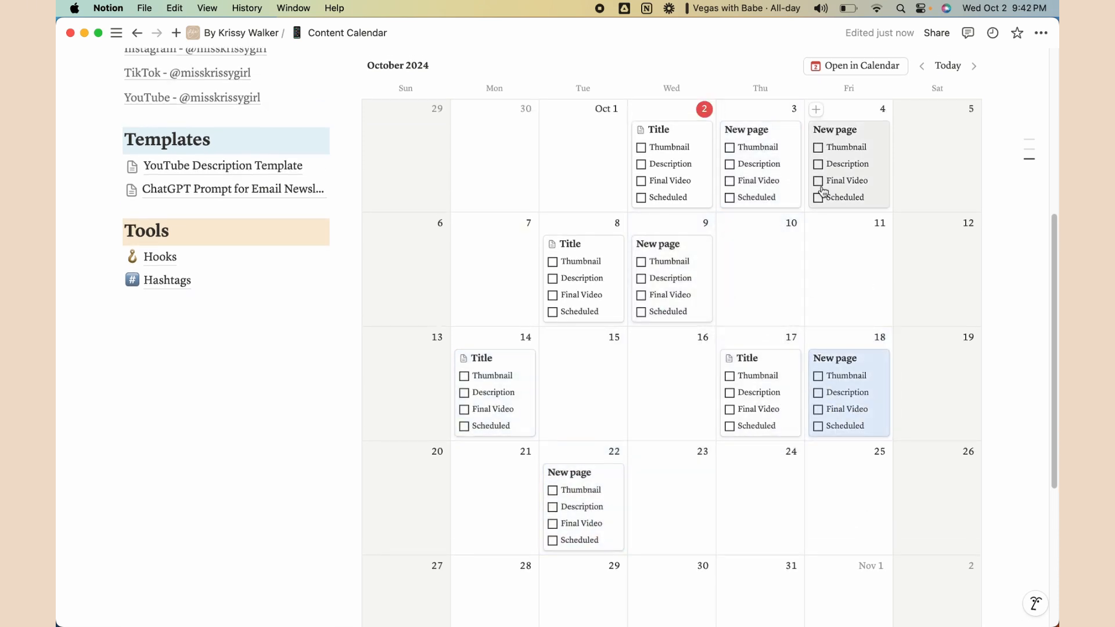
pyautogui.moveTo(841, 182); pyautogui.dragTo(650, 390)
pyautogui.scroll(5, 755, 436)
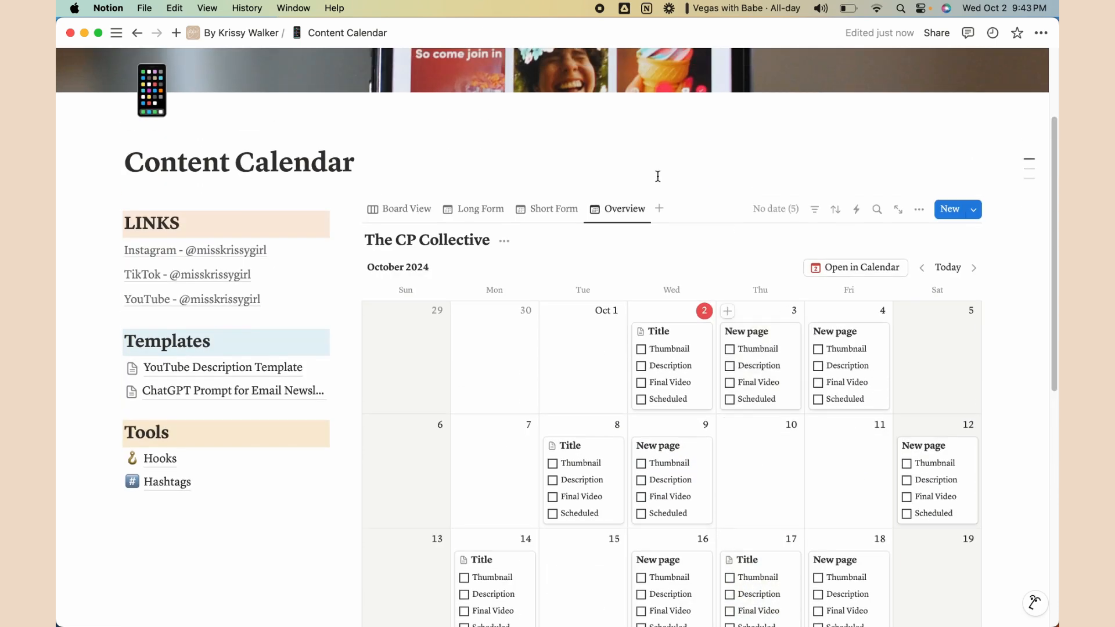
# Review the cards in the Long Form, Short Form and Overview calendars
pyautogui.click(481, 209)
pyautogui.scroll(-2, 870, 395)
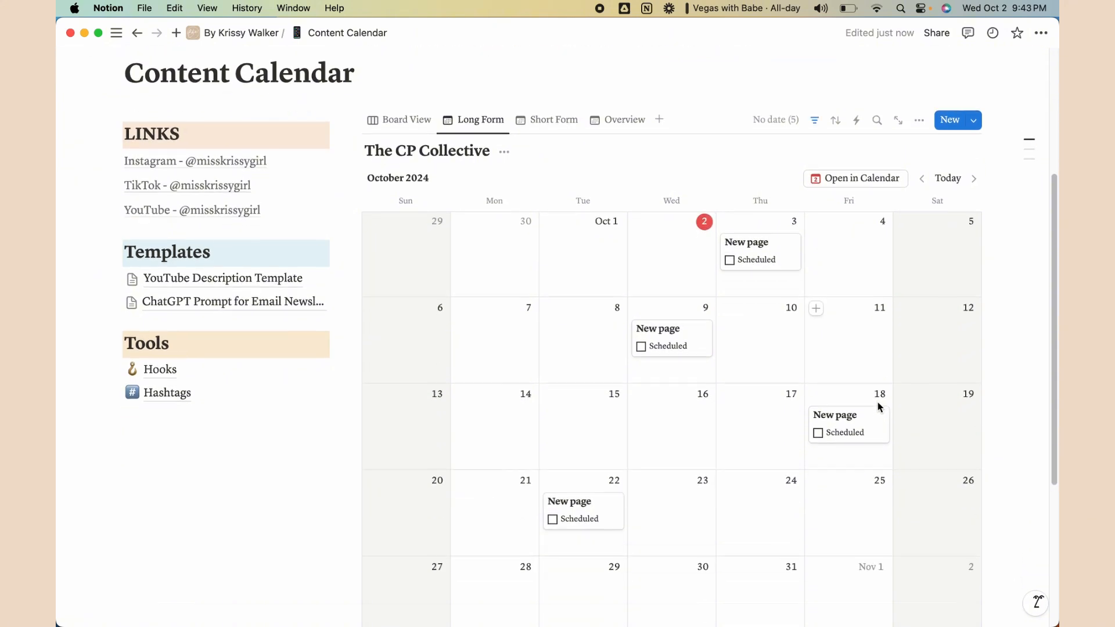
pyautogui.click(546, 122)
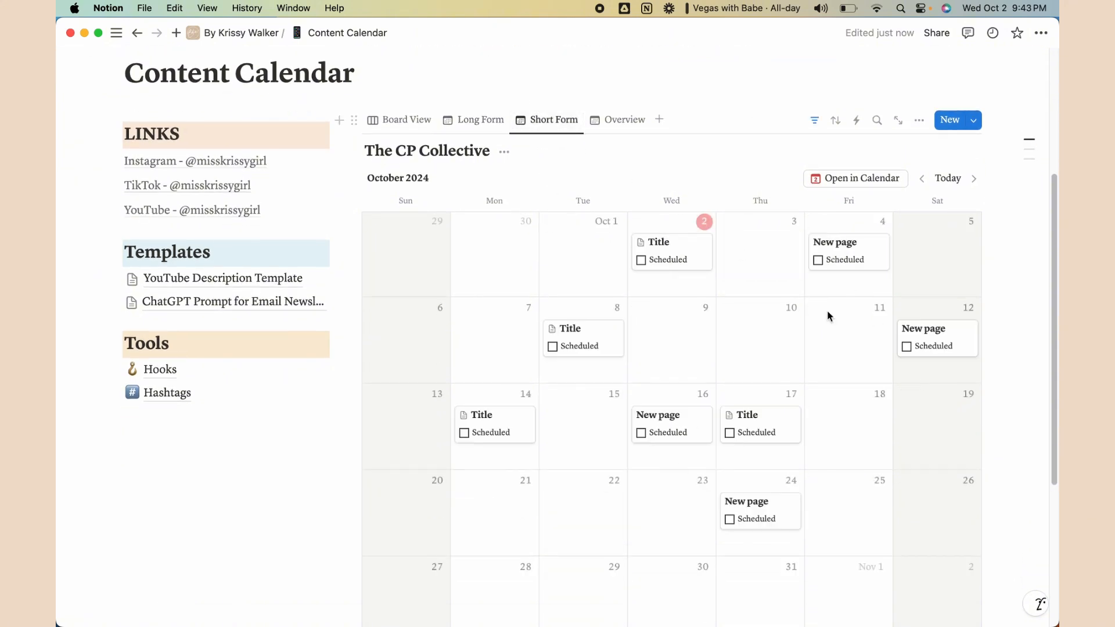
pyautogui.click(617, 122)
pyautogui.scroll(2, 617, 473)
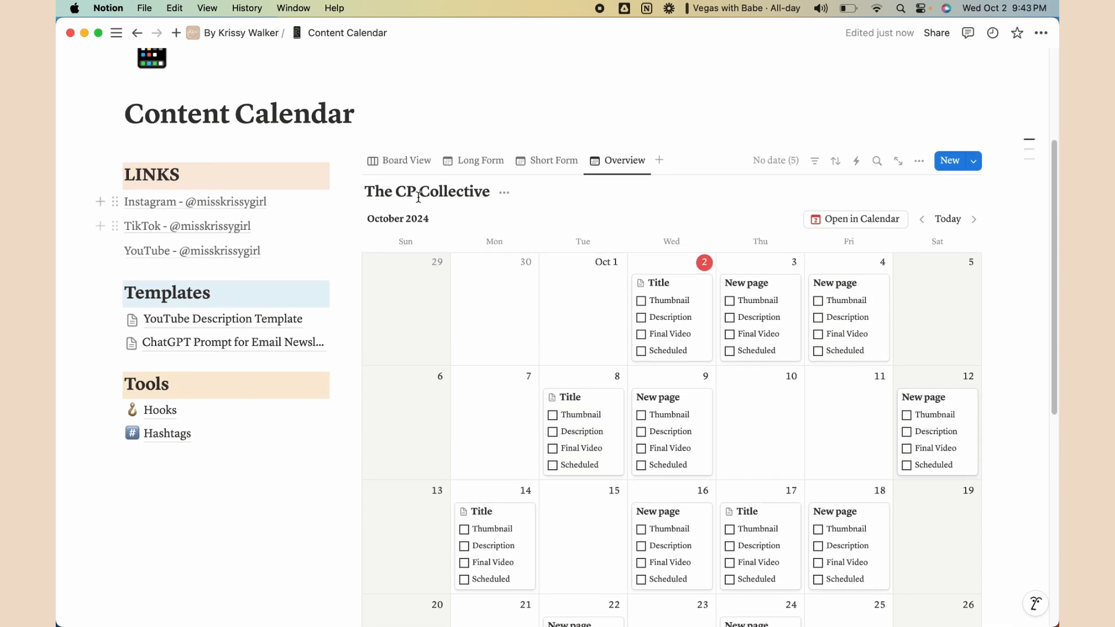
# Go back to Board View and clear the accidental block selections
pyautogui.click(417, 174)
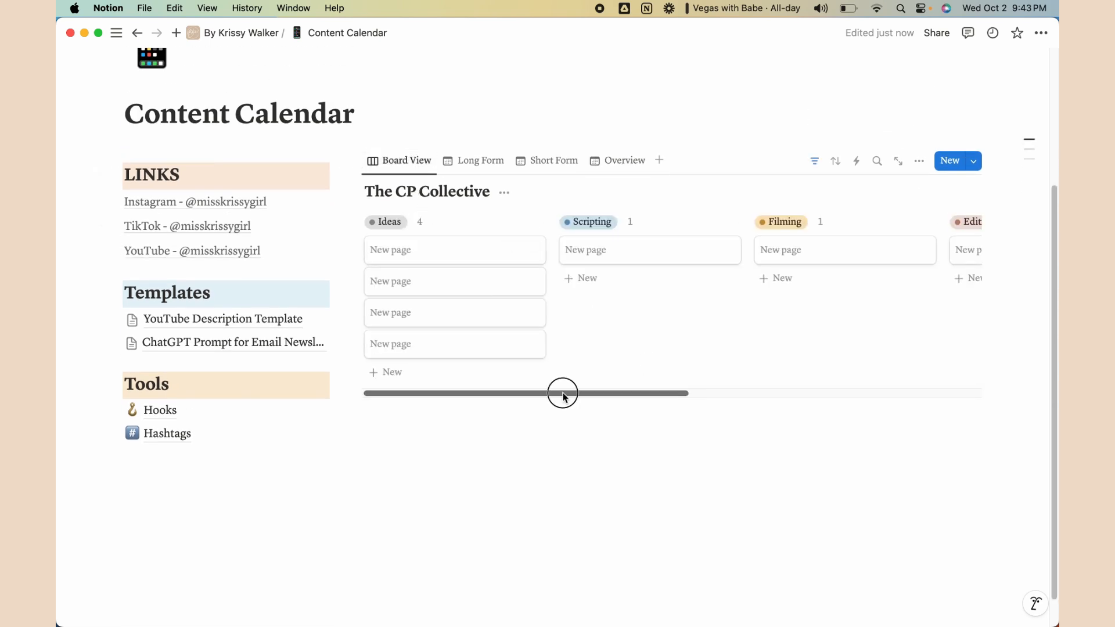
pyautogui.moveTo(563, 396); pyautogui.dragTo(312, 398)
pyautogui.click(633, 493)
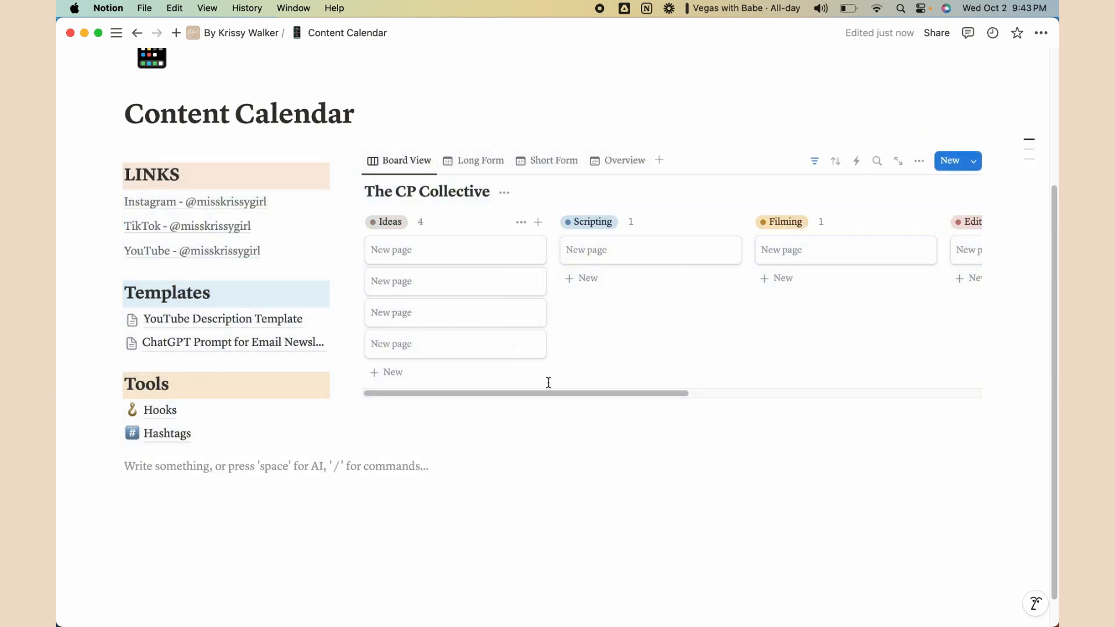
pyautogui.moveTo(542, 391); pyautogui.dragTo(416, 402)
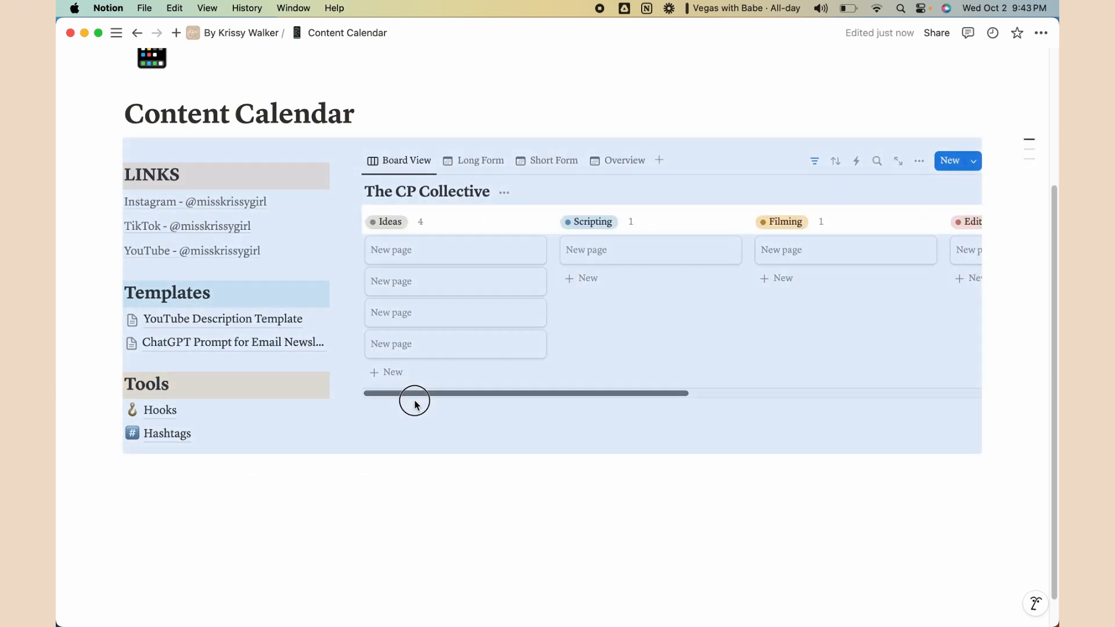
pyautogui.click(615, 495)
pyautogui.scroll(5, 617, 441)
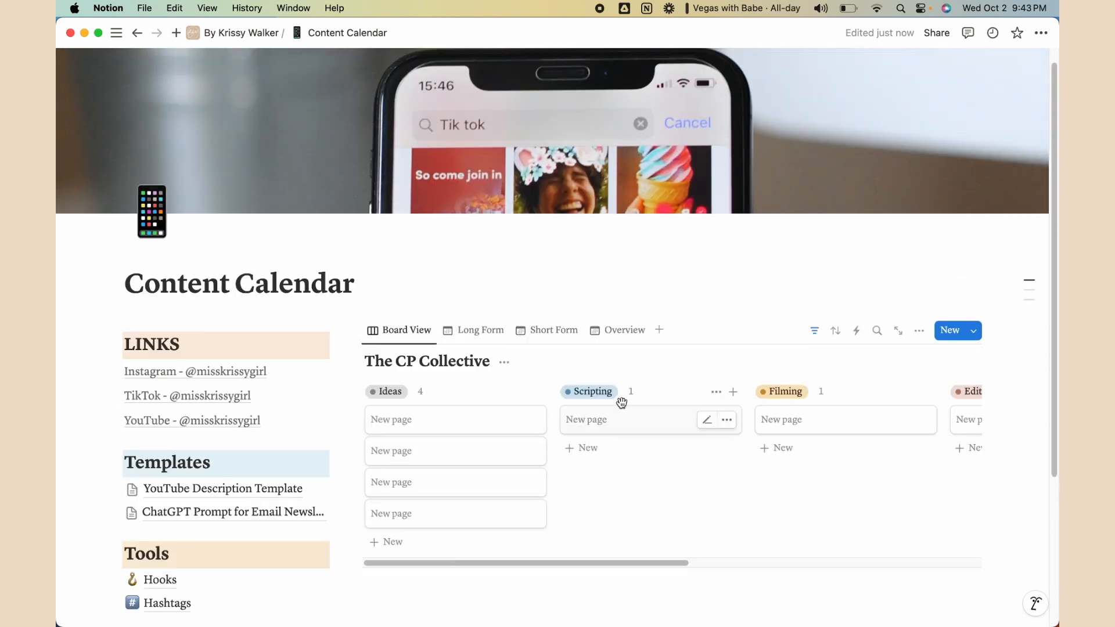
pyautogui.scroll(1, 610, 397)
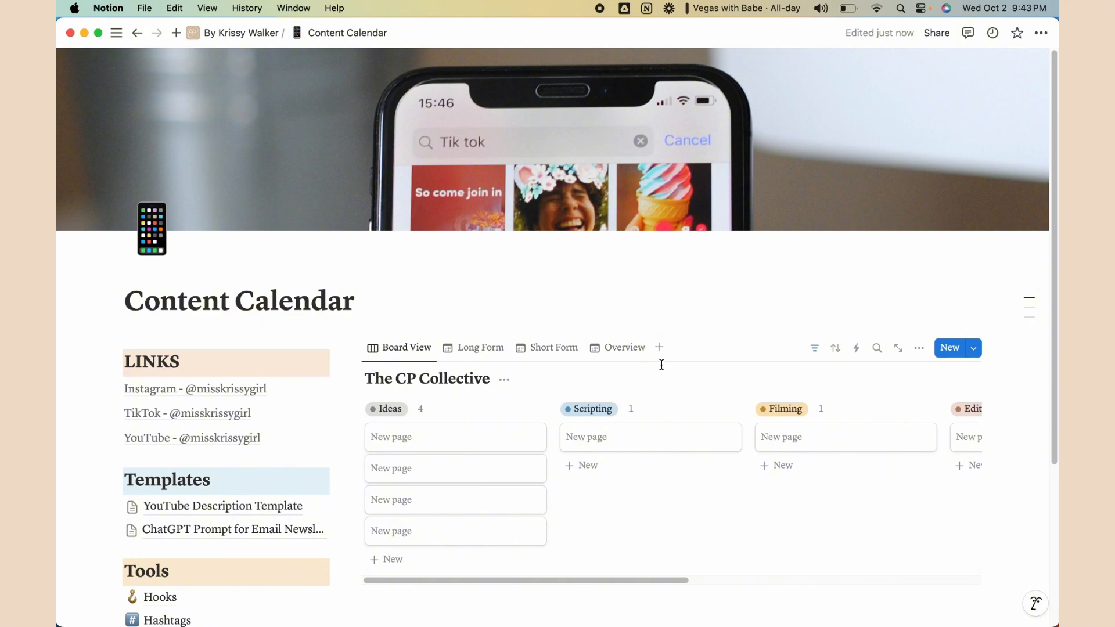
pyautogui.scroll(-5, 765, 315)
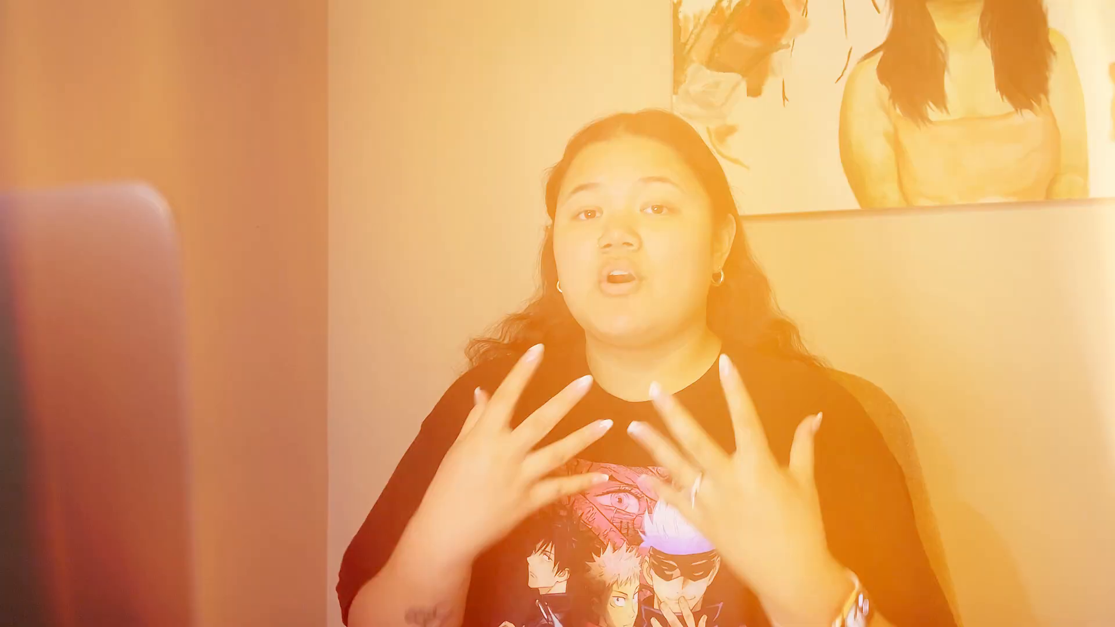